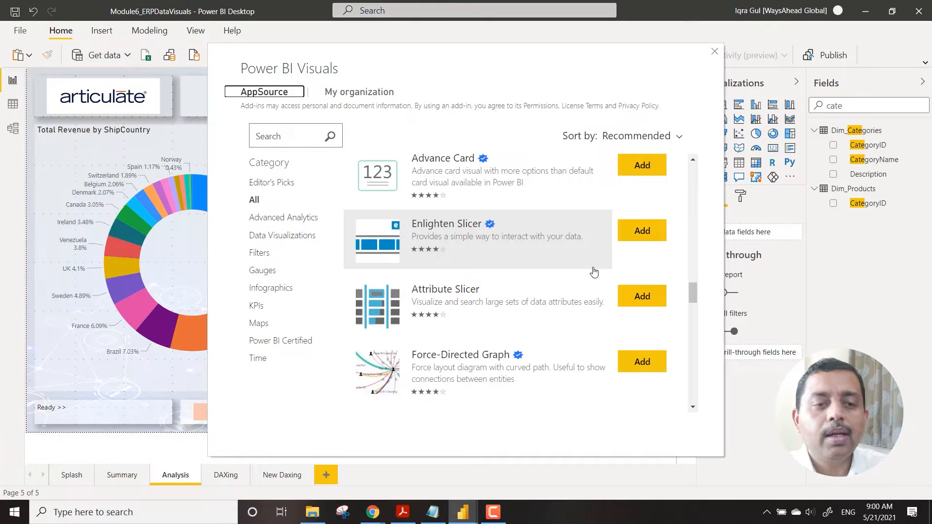
Search the AppSource visuals for "zoom" and import Advanced Donut Visual (Light Edition) into the report.
scroll(514, 262, "down", 2)
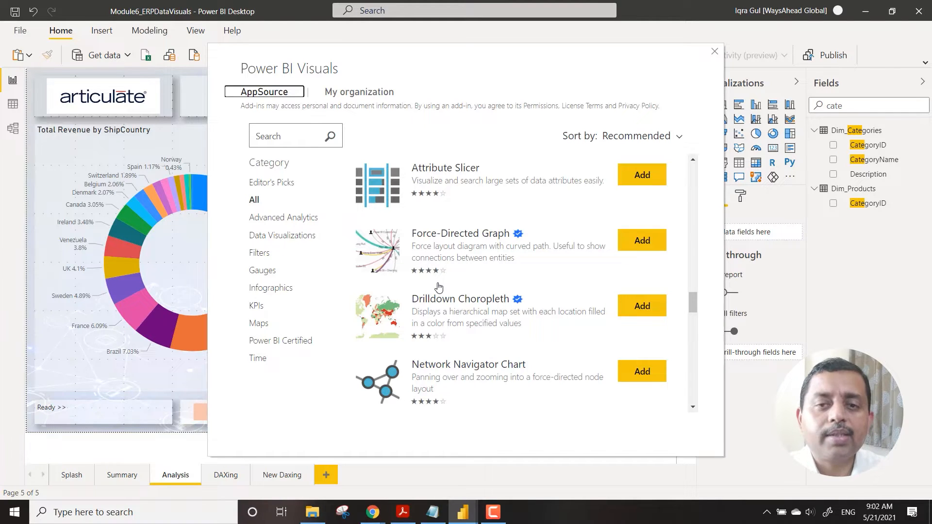
left_click(258, 135)
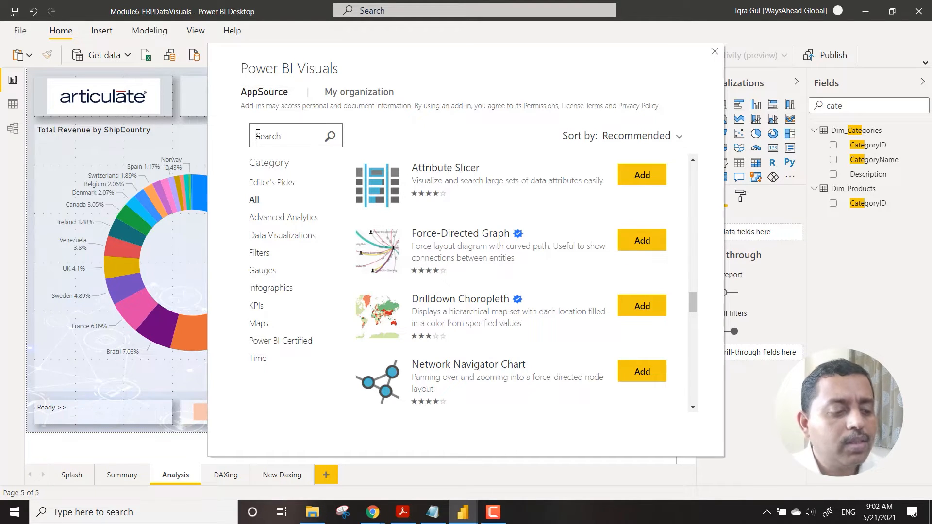
type("zoom")
key("Return")
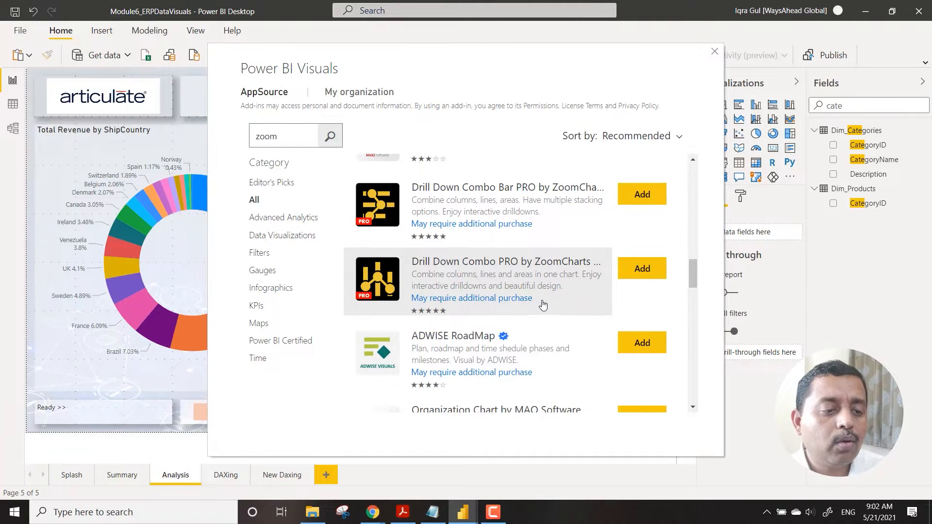
scroll(539, 303, "down", 3)
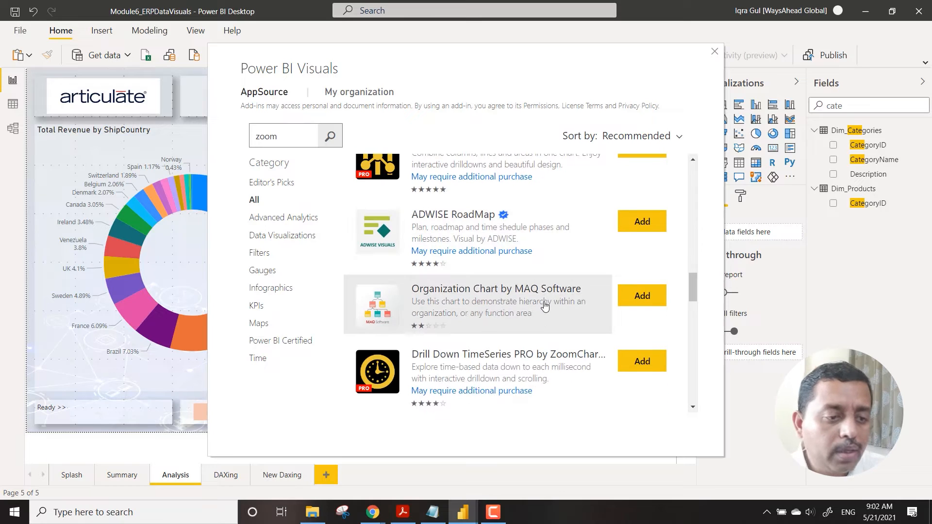
scroll(544, 305, "down", 10)
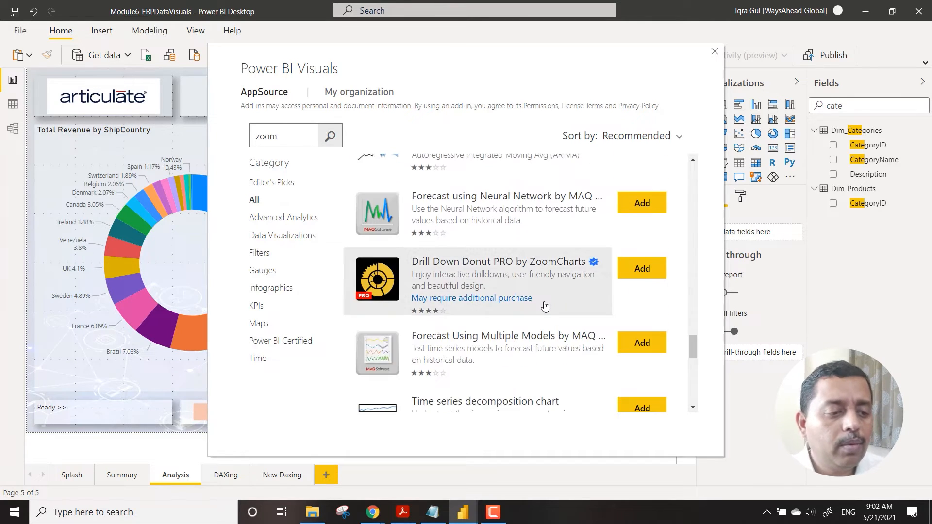
scroll(545, 305, "down", 5)
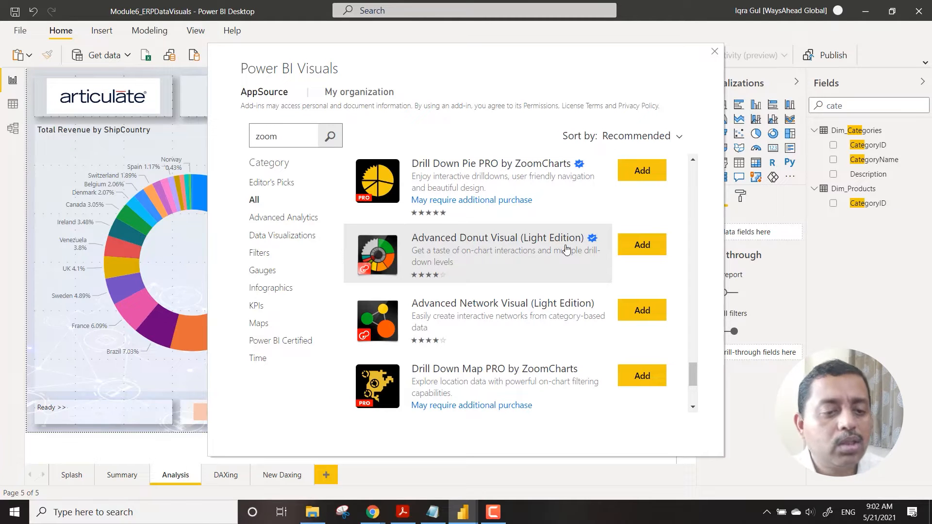
left_click(640, 245)
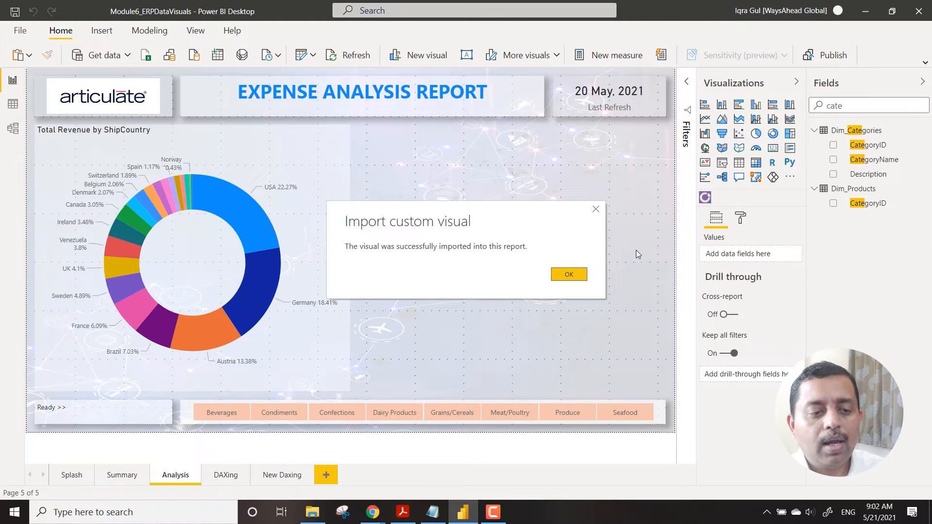
left_click(577, 280)
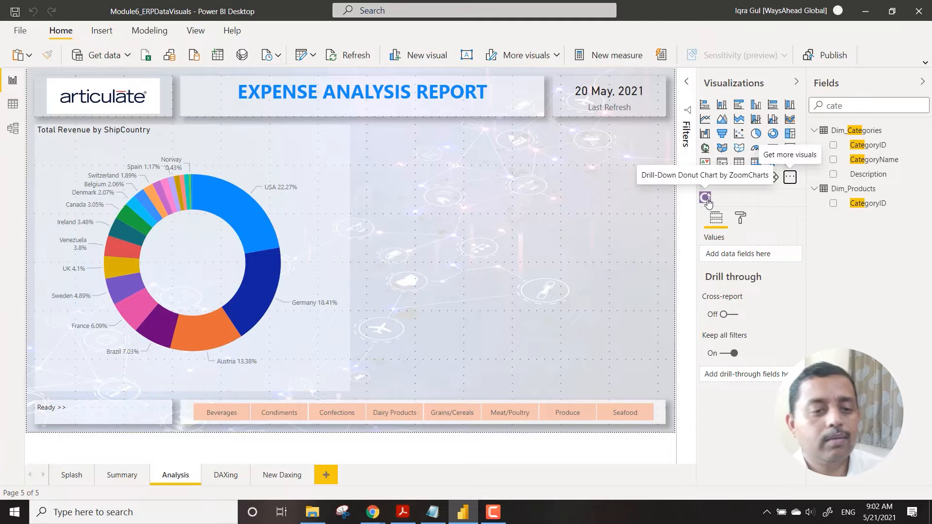
Duplicate the Total Revenue by ShipCountry donut chart and place the copy beside the original.
left_click(324, 155)
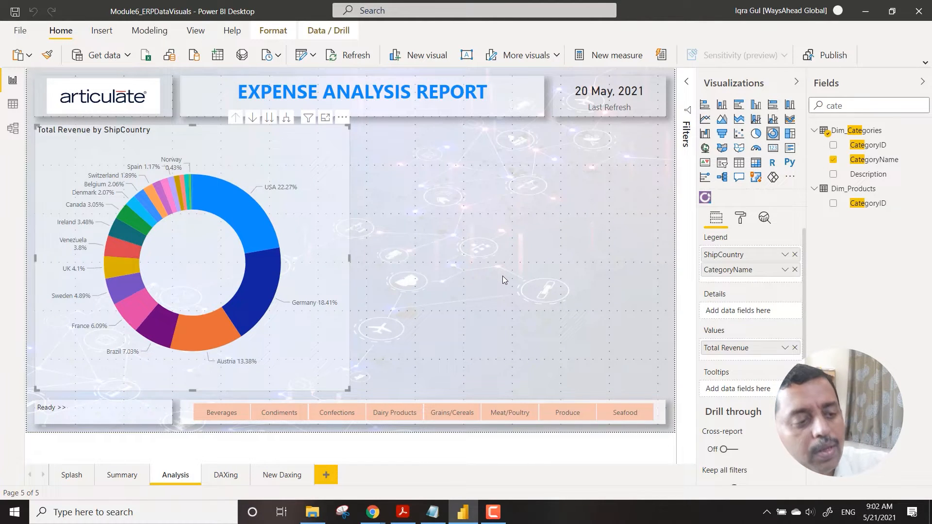
key("ctrl+c")
key("ctrl+v")
left_click_drag(347, 206, 660, 205)
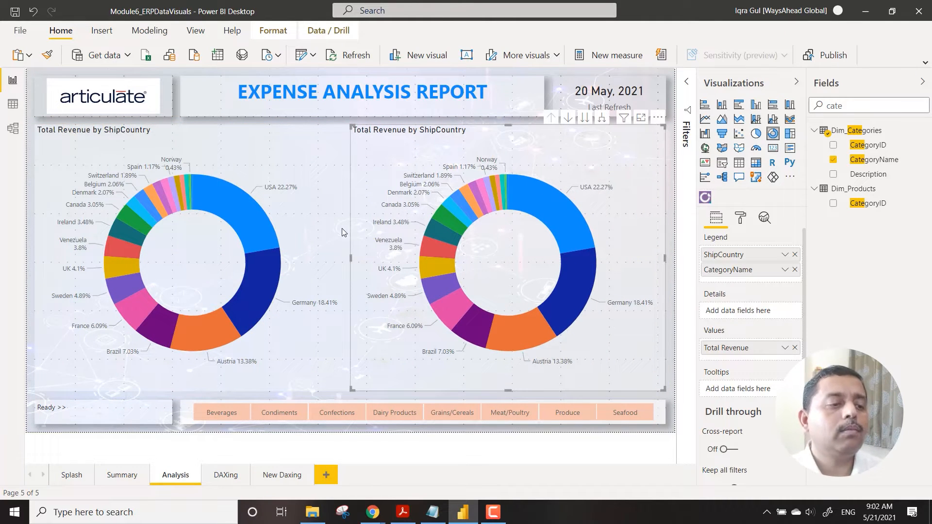
Narrow the two donut charts slightly to leave a small gap between them.
left_click(348, 263)
left_click_drag(350, 259, 359, 257)
left_click(355, 257)
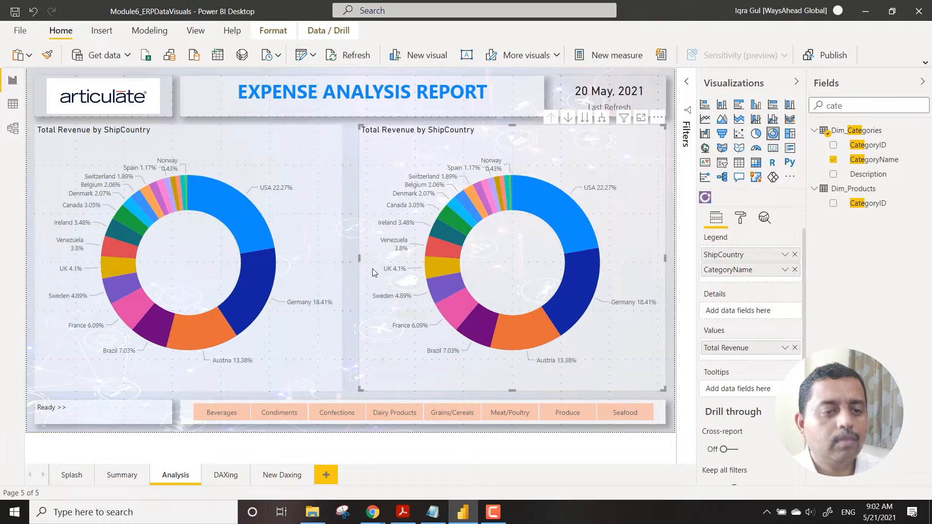
Convert the copied donut chart to the Drill-Down Donut Chart by ZoomCharts visual.
left_click(351, 235)
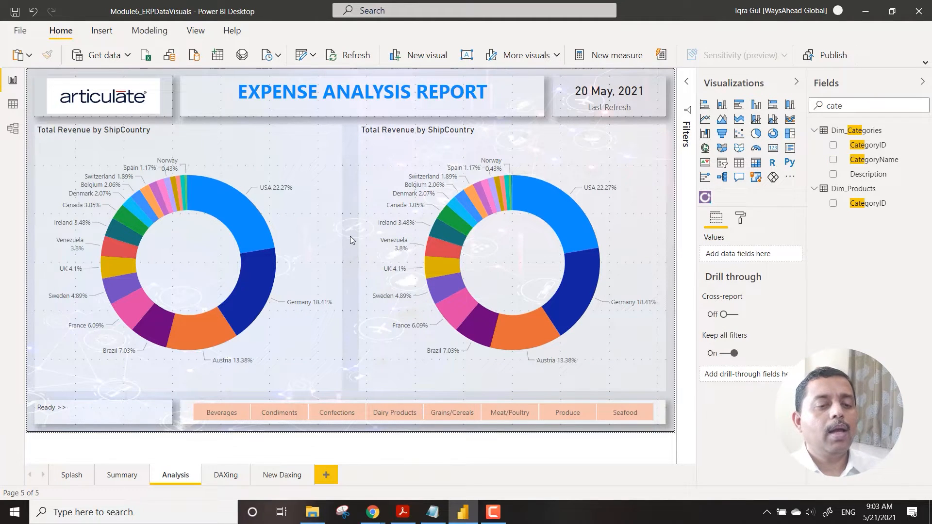
left_click(371, 214)
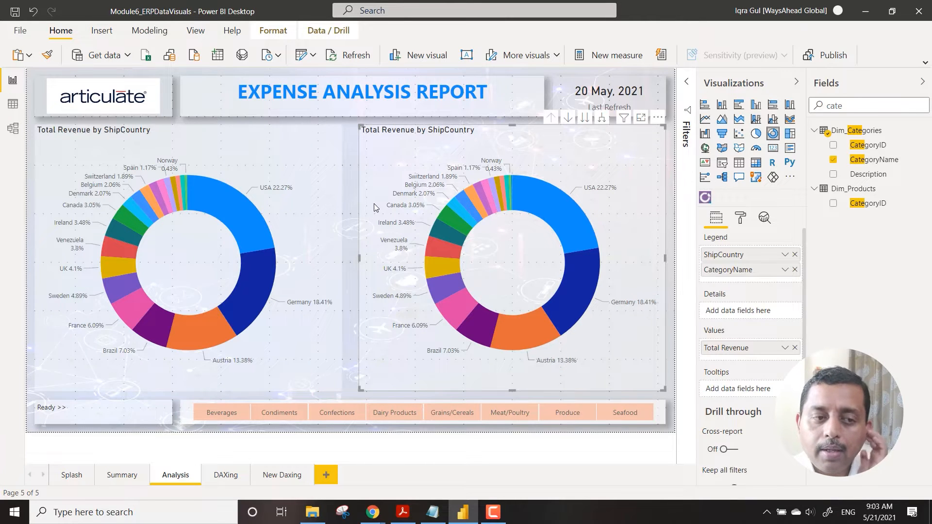
left_click(705, 198)
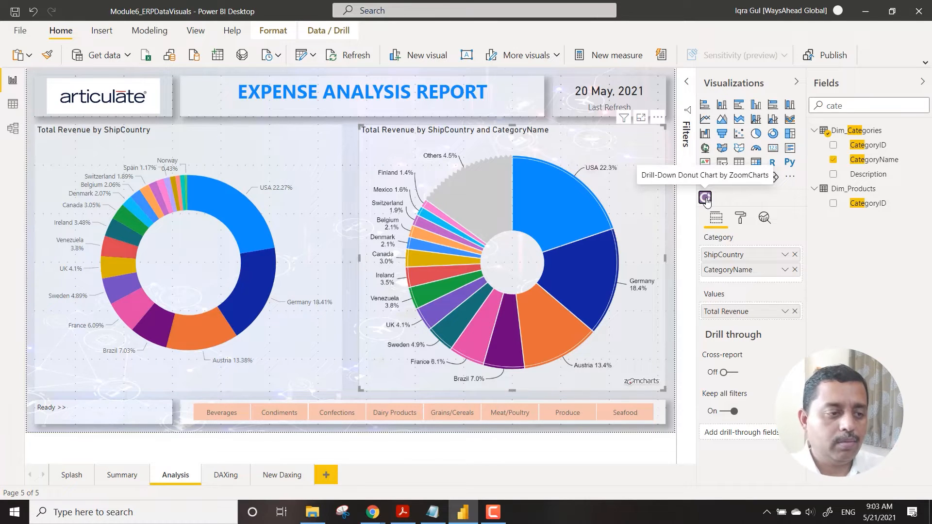
Drill into USA in the ZoomCharts donut and back out, and test cross-filtering by selecting and clearing USA in the original chart.
left_click(558, 214)
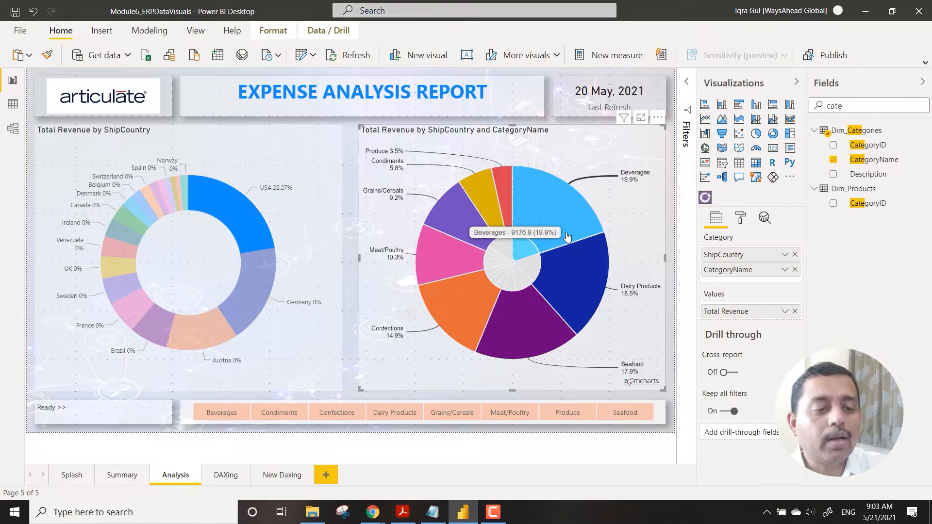
left_click(516, 262)
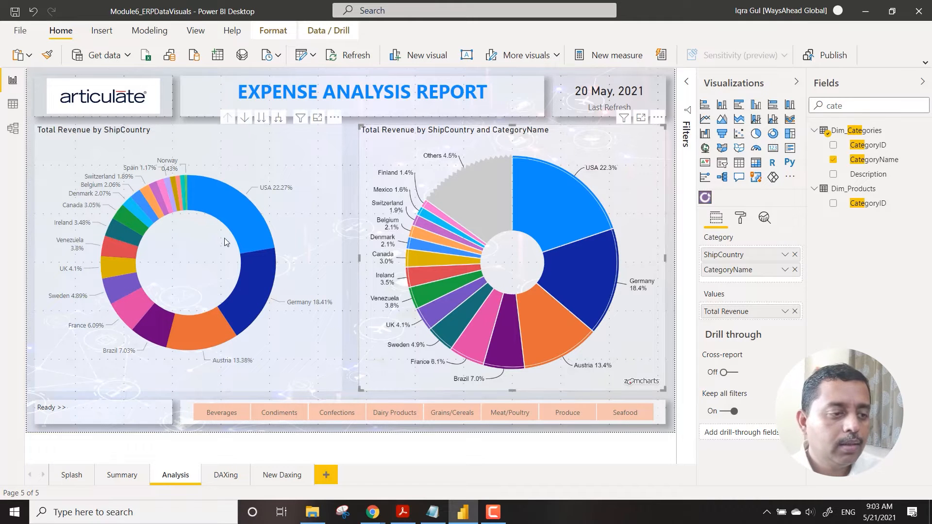
left_click(249, 219)
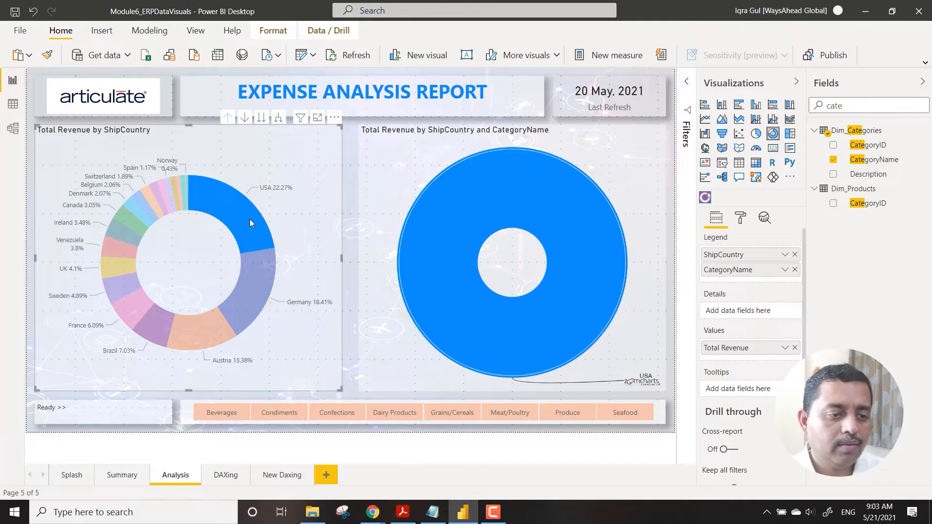
left_click(250, 219)
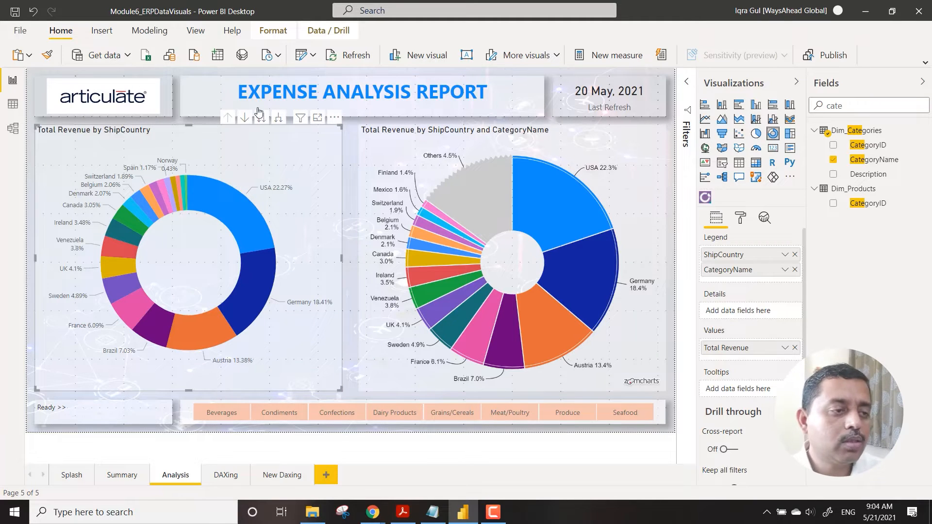
Edit the original donut chart's interactions so that it has no effect on the ZoomCharts donut.
left_click(265, 35)
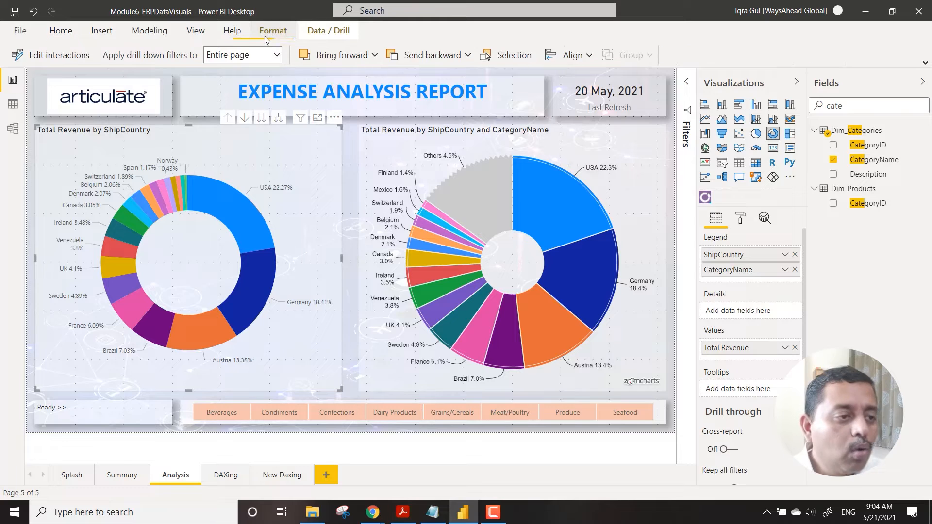
left_click(63, 59)
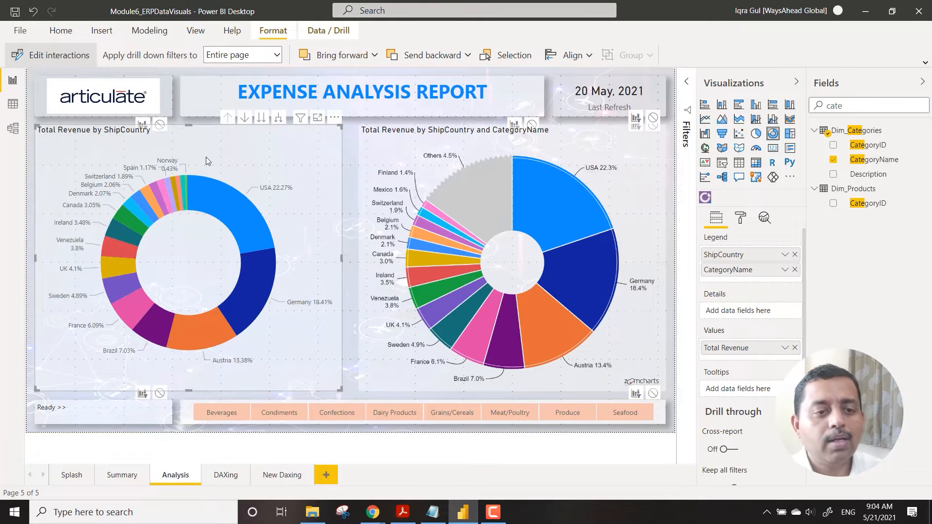
left_click(654, 118)
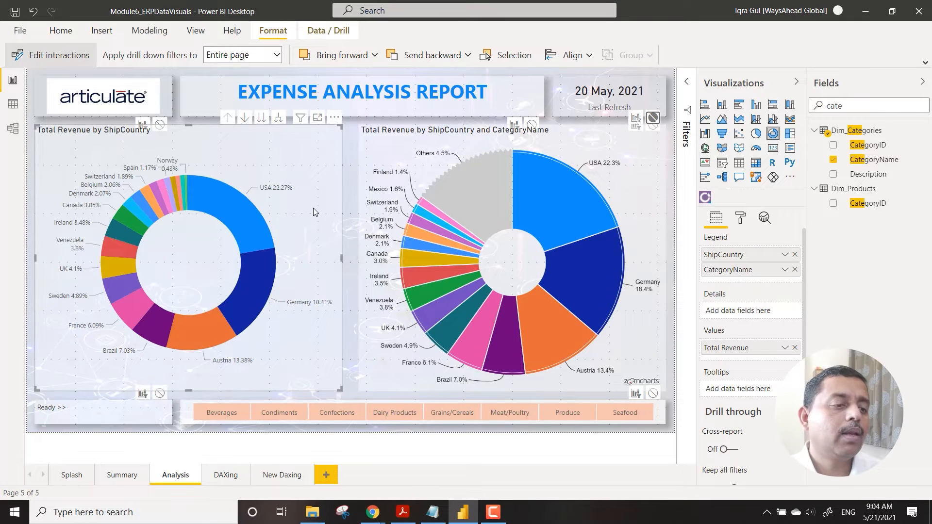
left_click(25, 57)
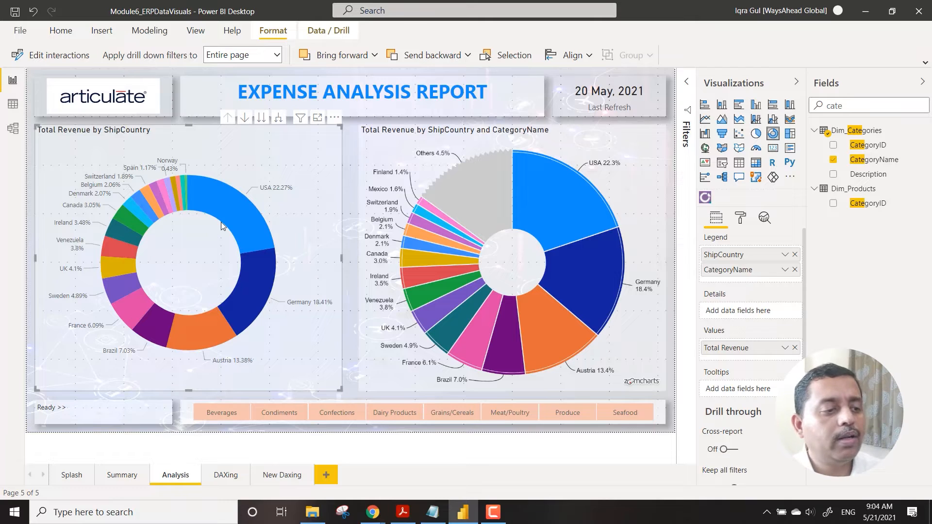
Test the original donut by selecting and clearing USA, drilling down into it, and selecting and clearing its Beverages slice.
left_click(231, 204)
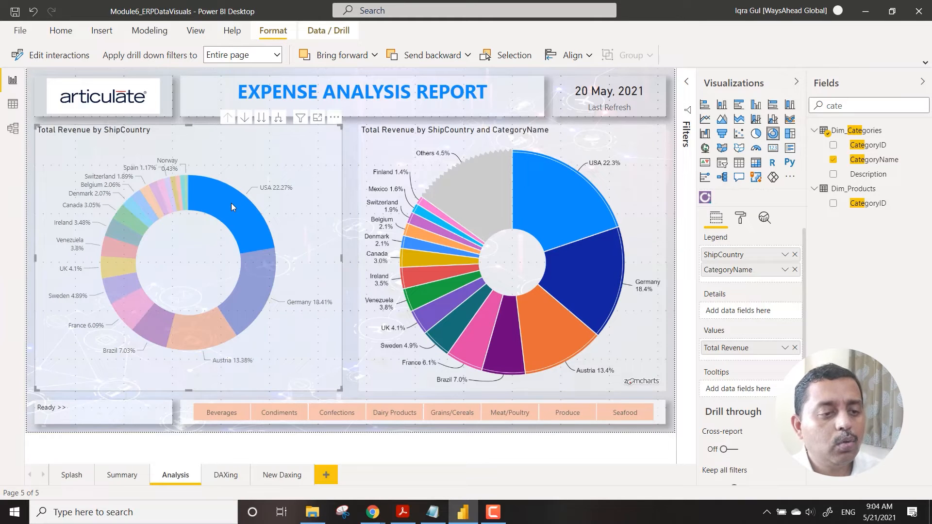
left_click(231, 203)
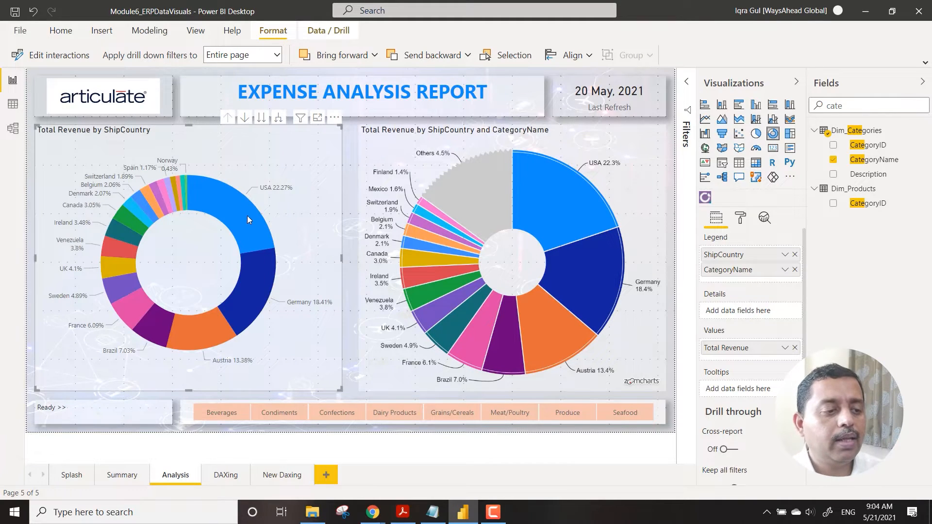
right_click(247, 216)
left_click(265, 221)
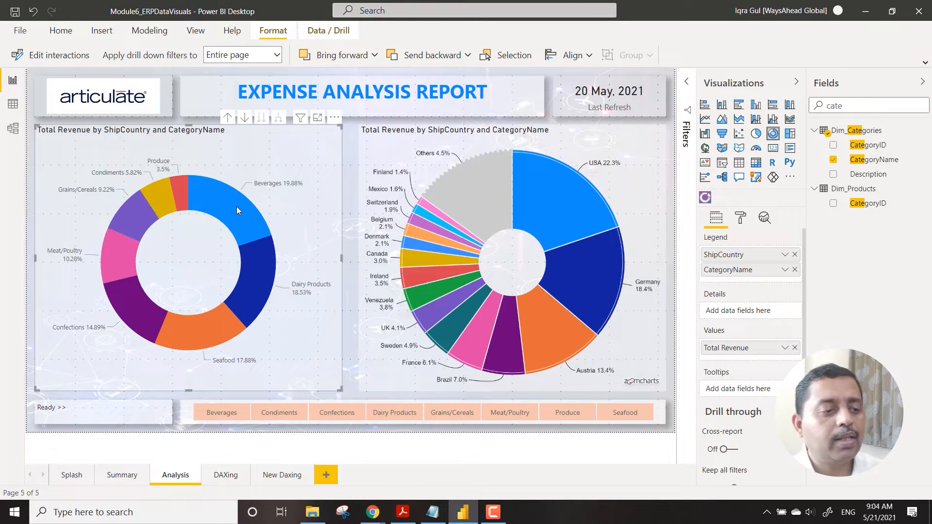
left_click(237, 205)
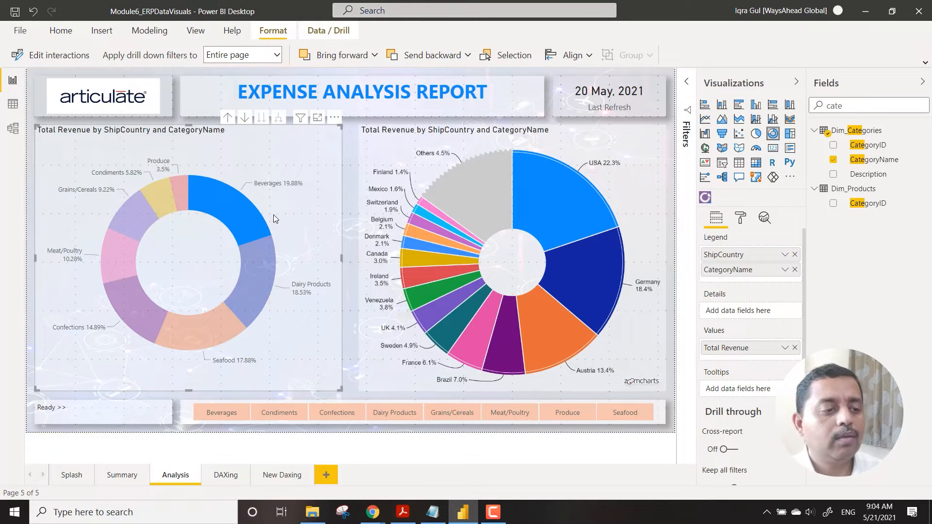
left_click(228, 217)
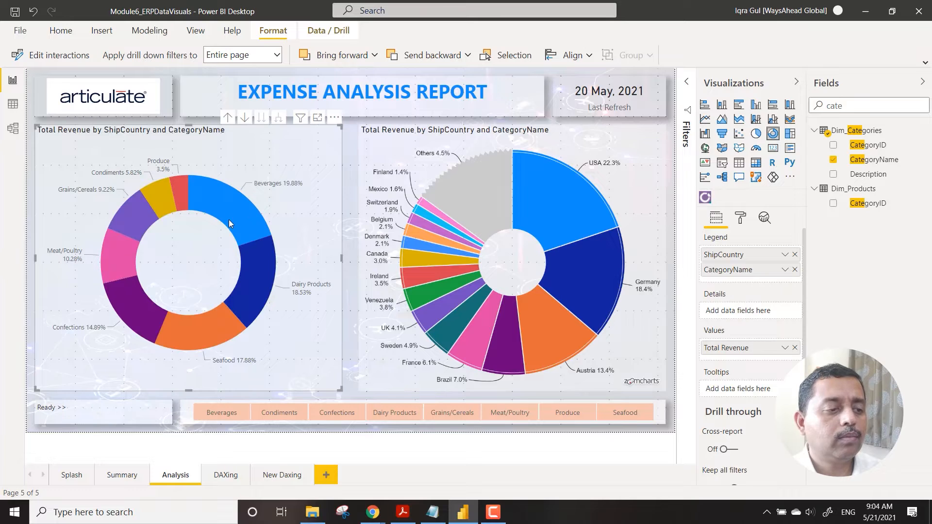
Drill into Germany in the ZoomCharts donut, select its Beverages slice, and return to the country level.
left_click(609, 288)
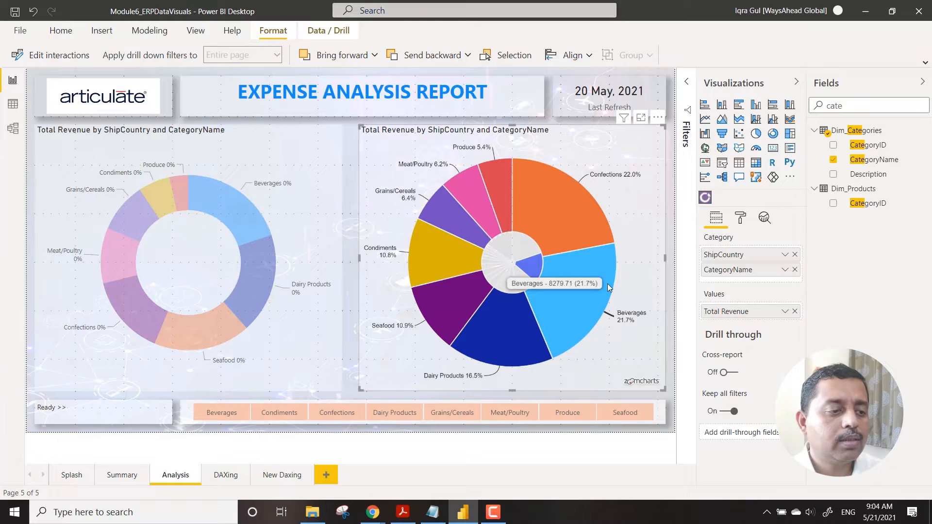
left_click(608, 286)
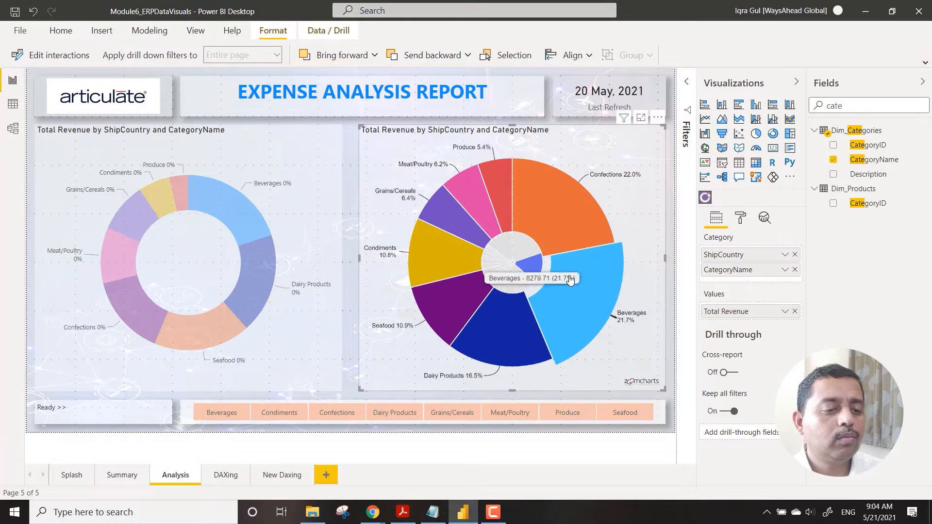
left_click(544, 261)
left_click(538, 270)
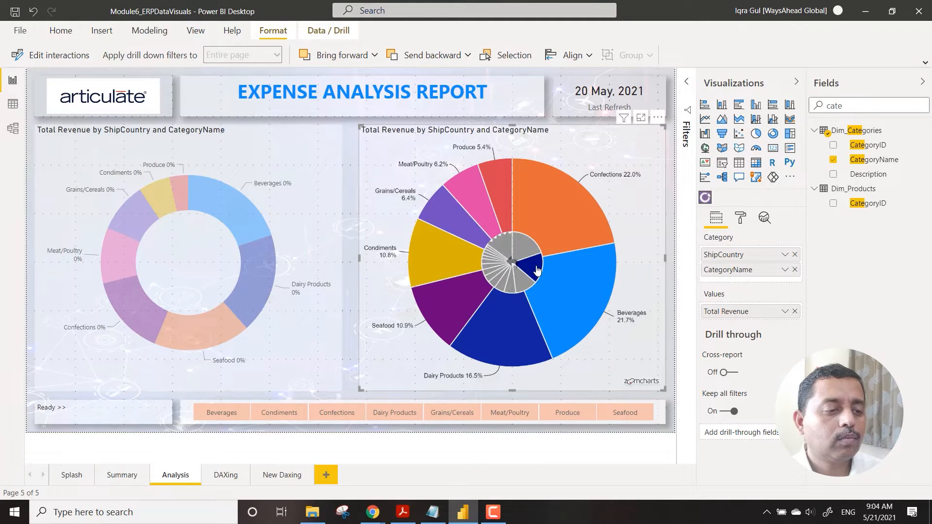
left_click(519, 267)
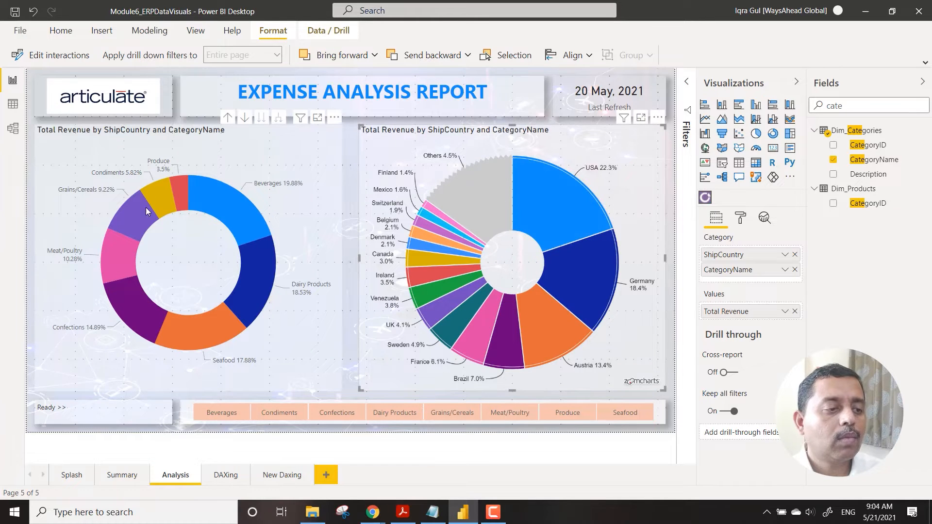
Drill the original donut back up to the country level, and drill into Germany and back in the ZoomCharts donut.
left_click(227, 118)
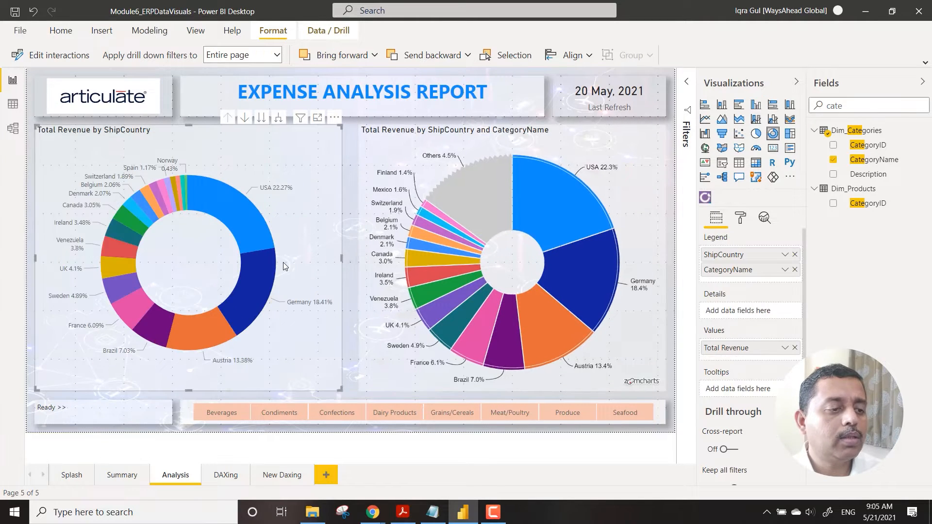
left_click(514, 264)
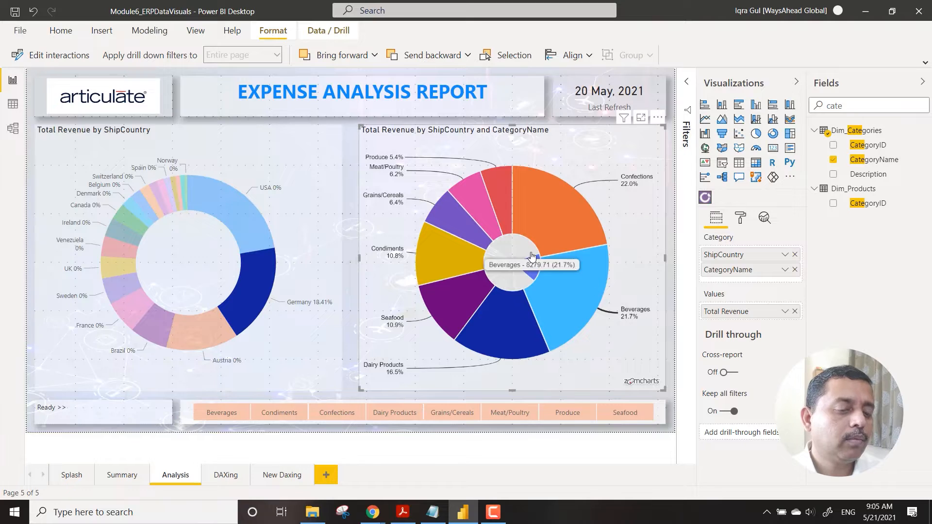
left_click(516, 262)
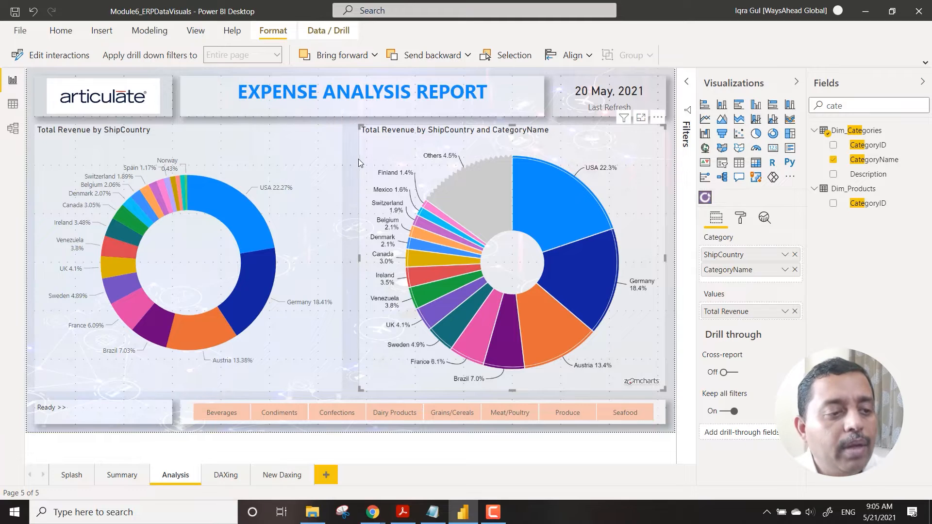
Turn on the shadow for both the ZoomCharts donut and the original donut chart, leaving the original's border off.
left_click(741, 220)
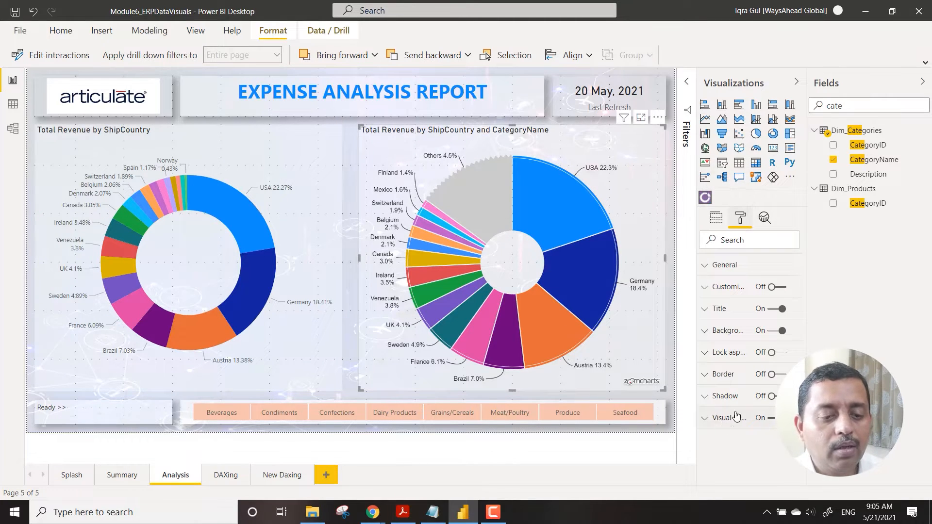
left_click(763, 396)
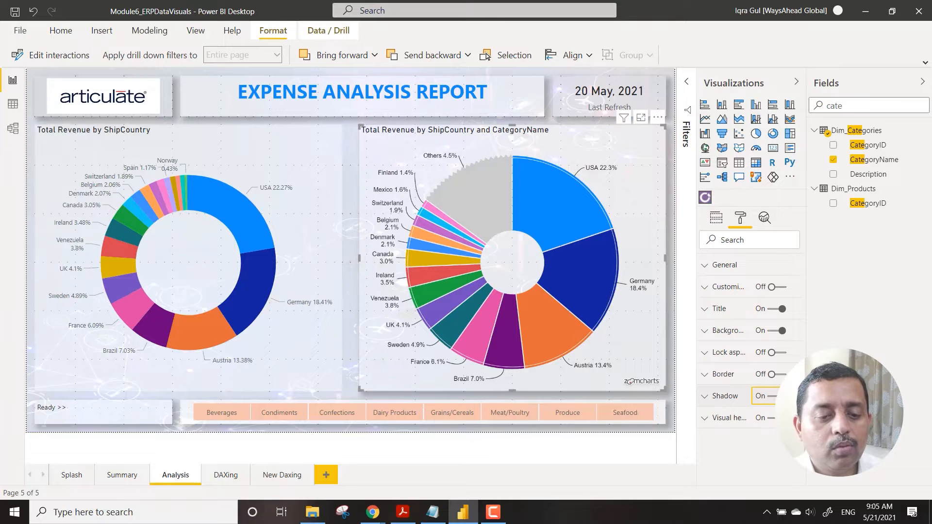
left_click(304, 151)
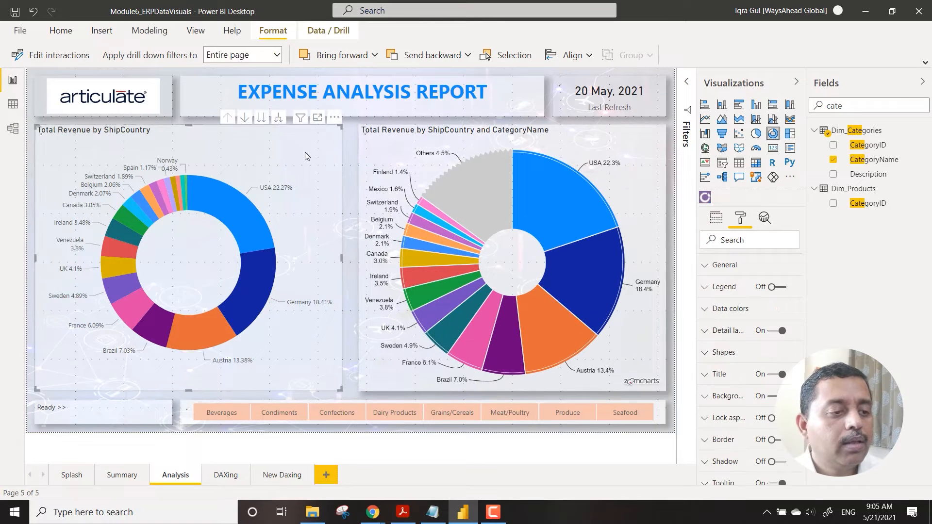
left_click(779, 441)
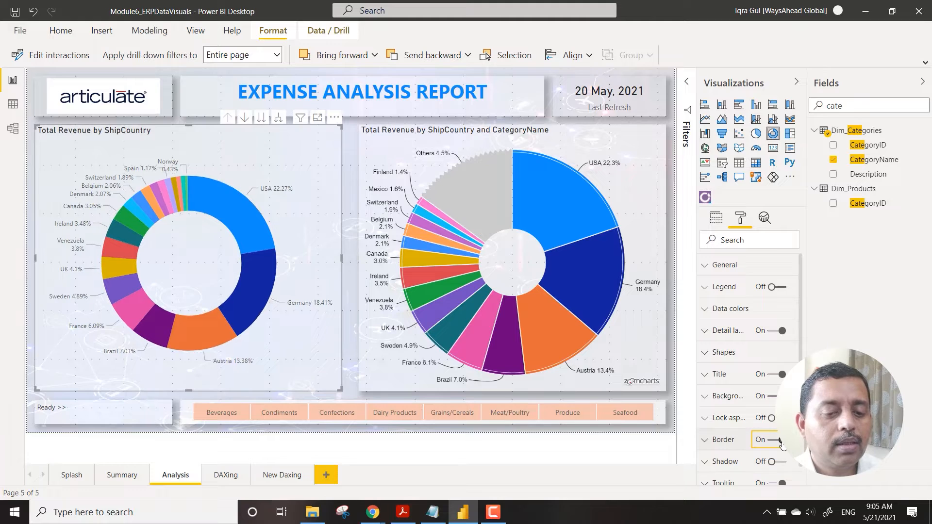
left_click(780, 440)
left_click(782, 464)
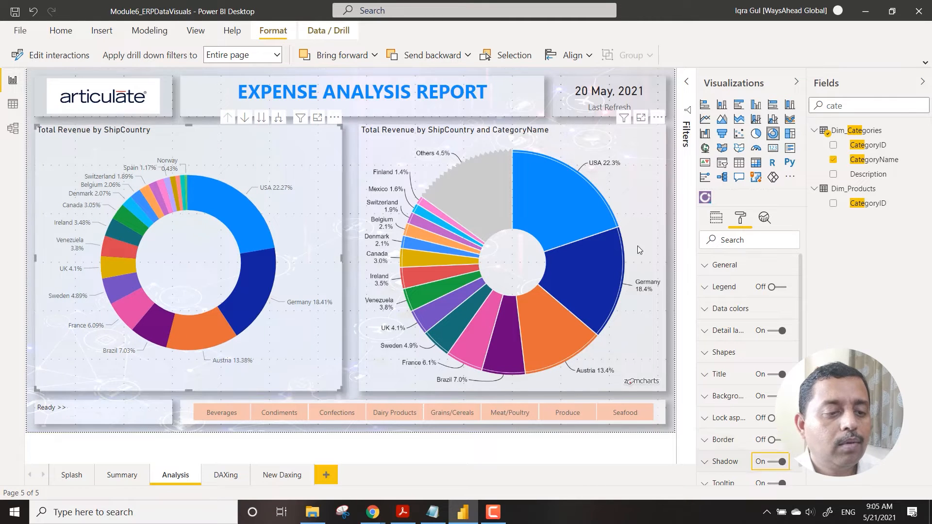
left_click(671, 215)
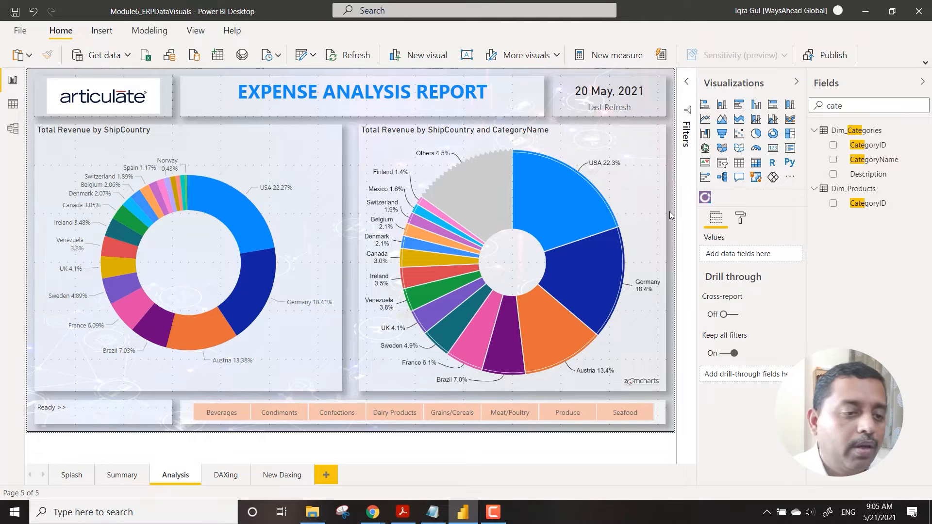
Set the inner radius of the original Total Revenue by ShipCountry donut to 40.
mouse_move(528, 173)
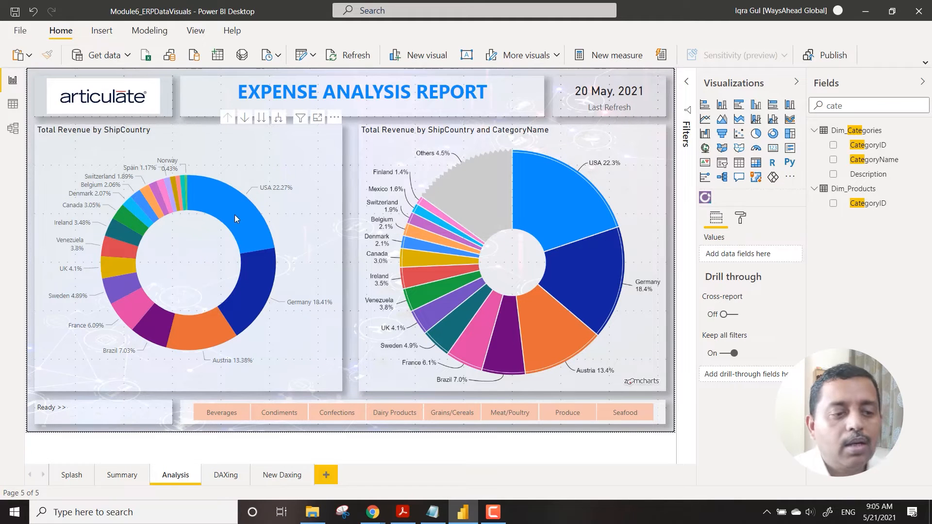
left_click(234, 140)
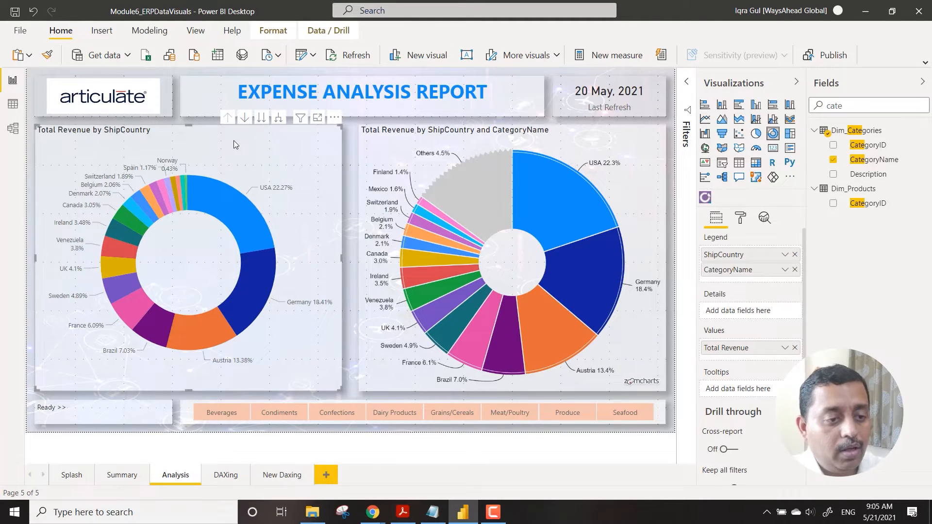
left_click(740, 218)
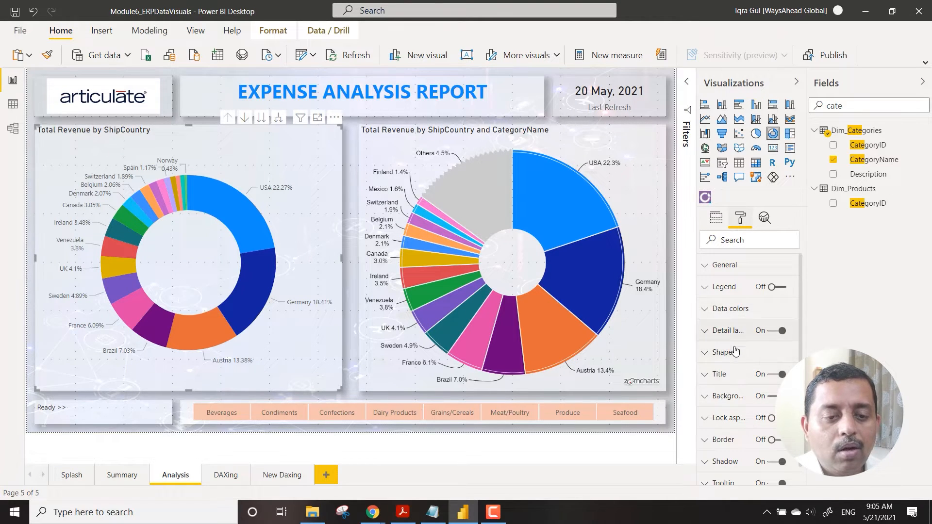
left_click(706, 353)
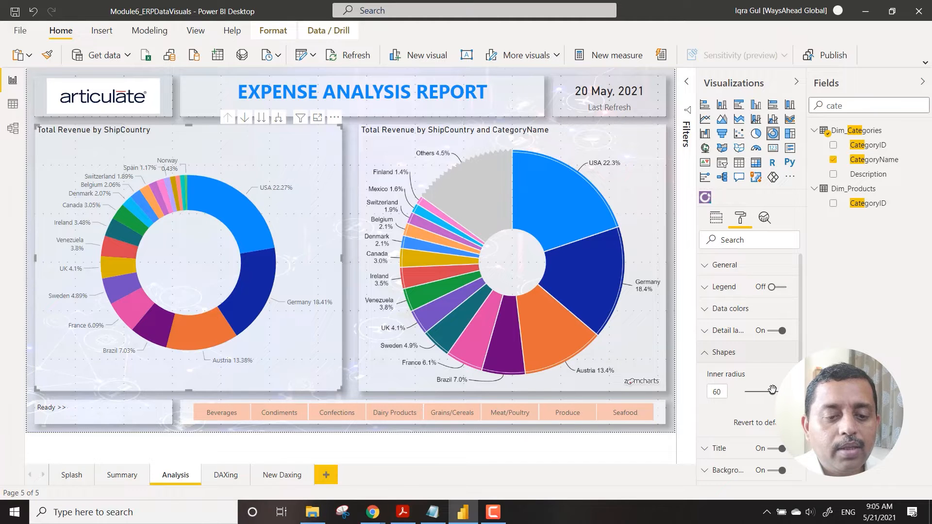
left_click_drag(773, 390, 762, 391)
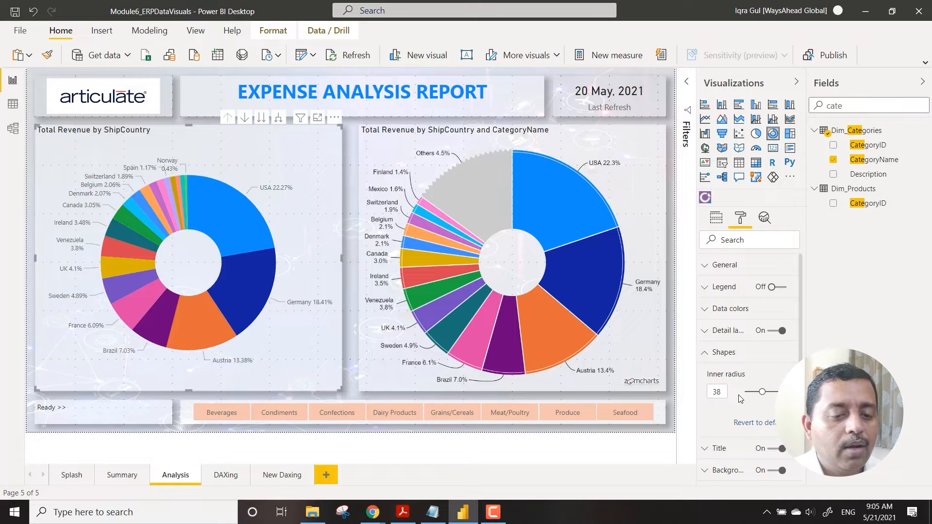
left_click(717, 392)
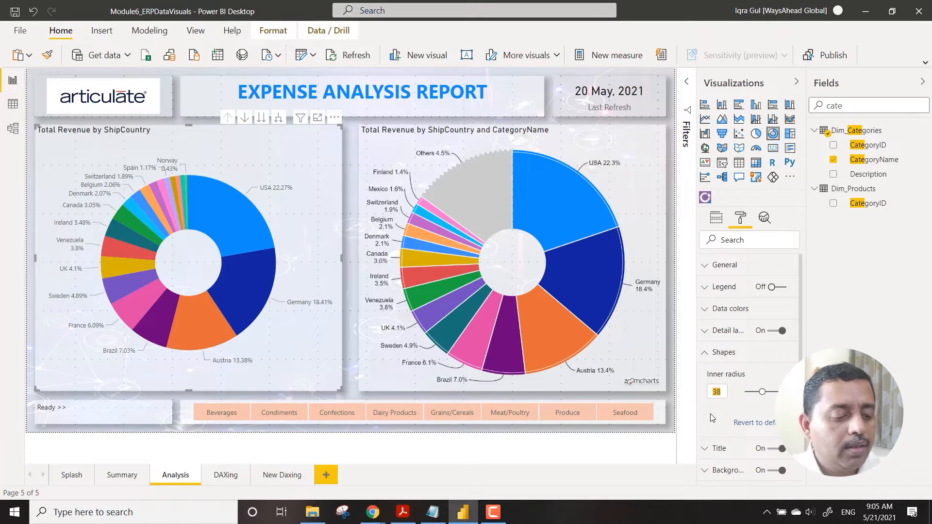
type("40")
key("Return")
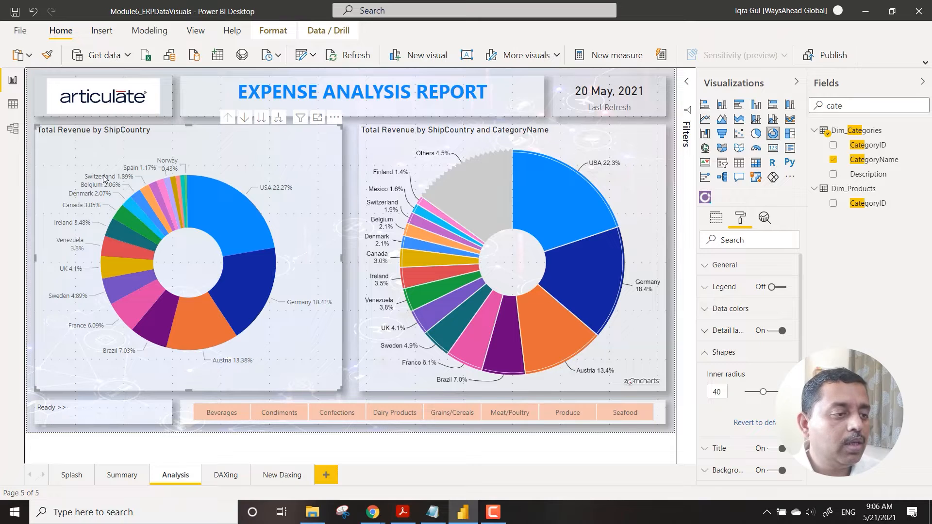
Expand the Others slice in the ZoomCharts donut, inspect its smaller countries, and return through the Previous slice.
mouse_move(91, 195)
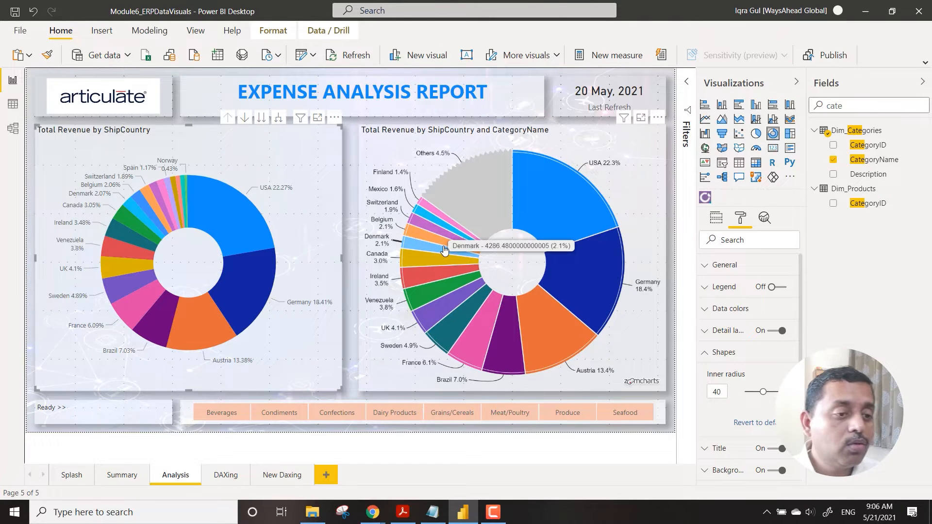
left_click(478, 192)
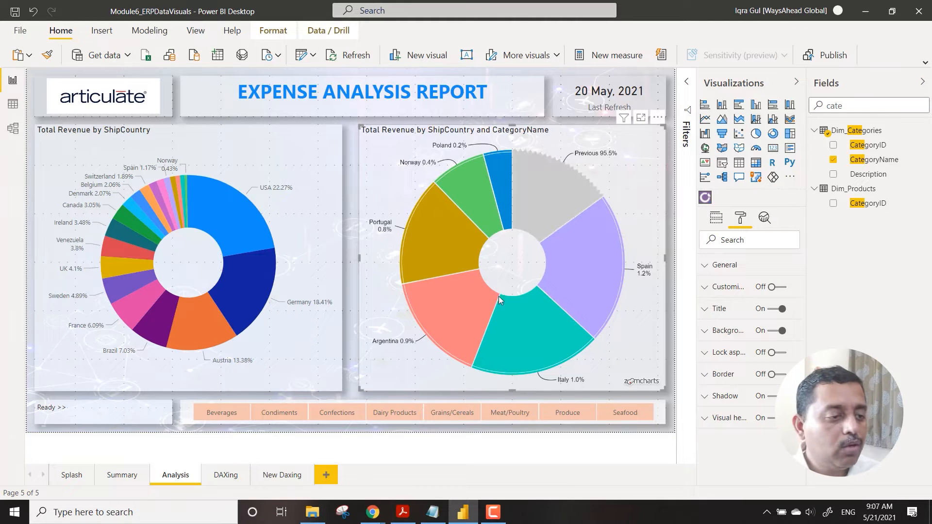
mouse_move(552, 345)
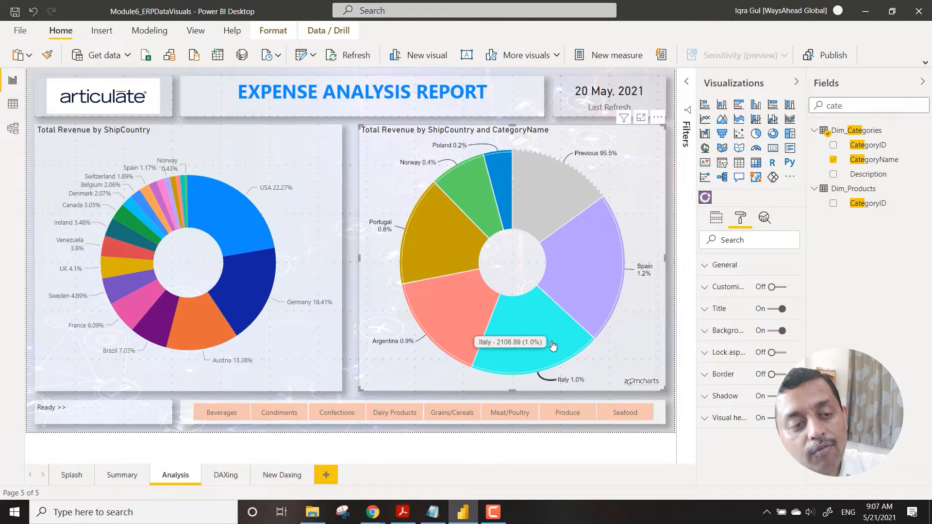
mouse_move(559, 278)
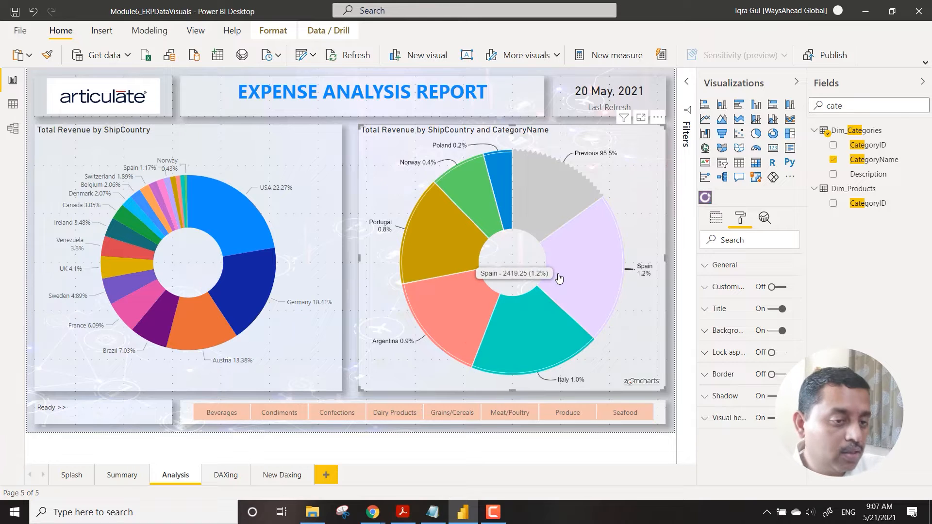
mouse_move(563, 215)
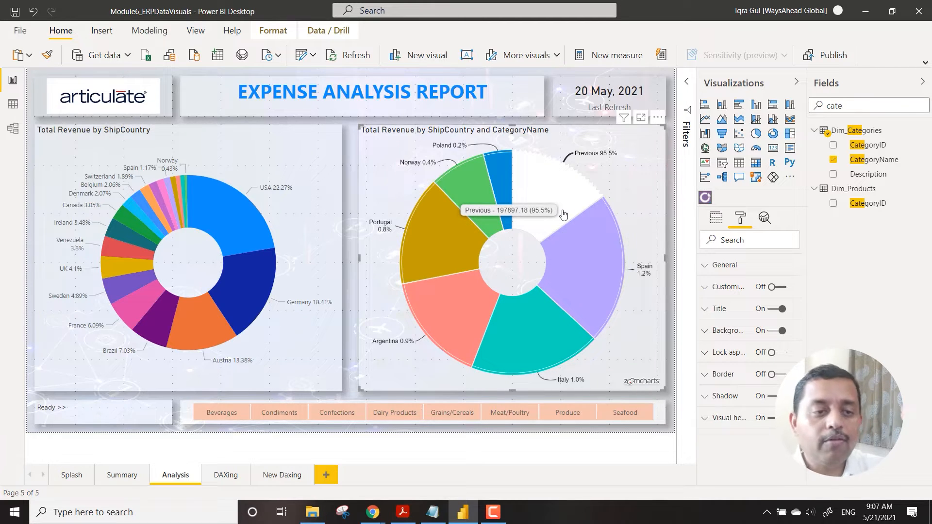
left_click(563, 215)
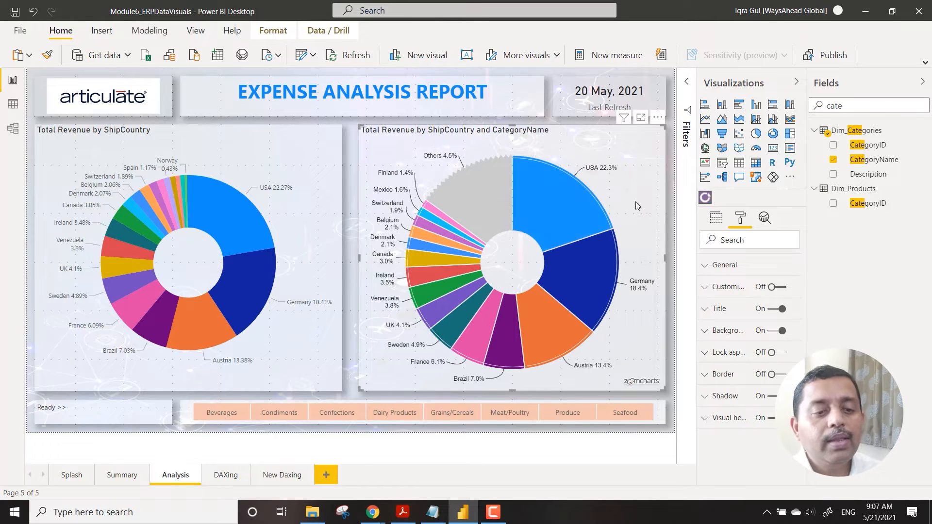
left_click(671, 212)
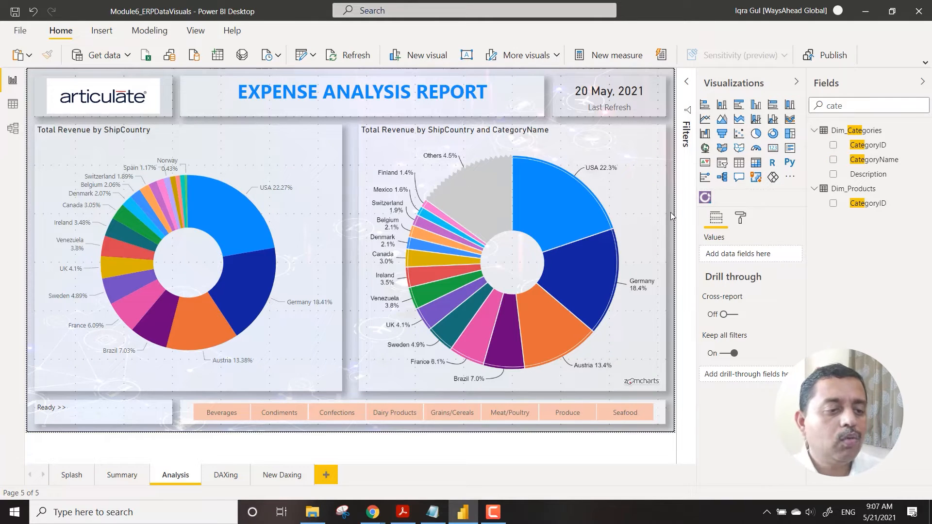
Search the fields for "prod" and add ProductName below CategoryName in the ZoomCharts donut's category levels.
mouse_move(471, 197)
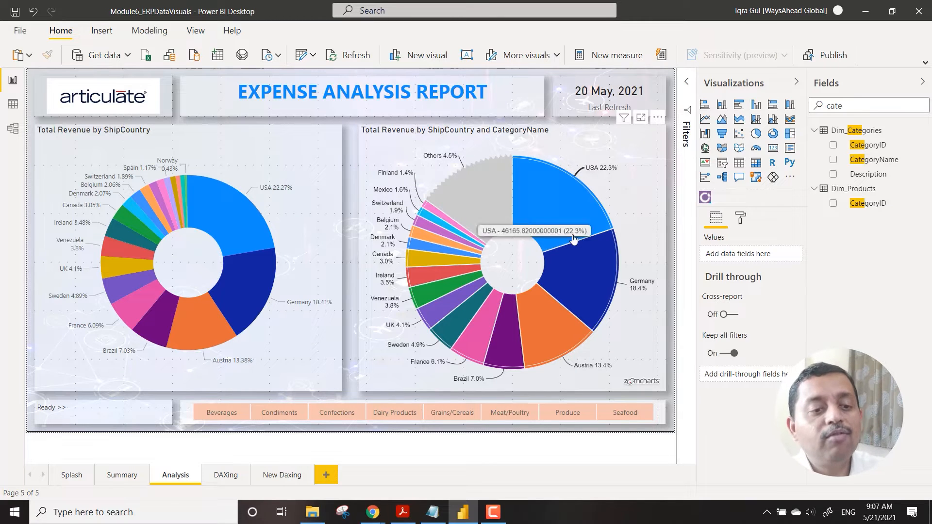
left_click(637, 147)
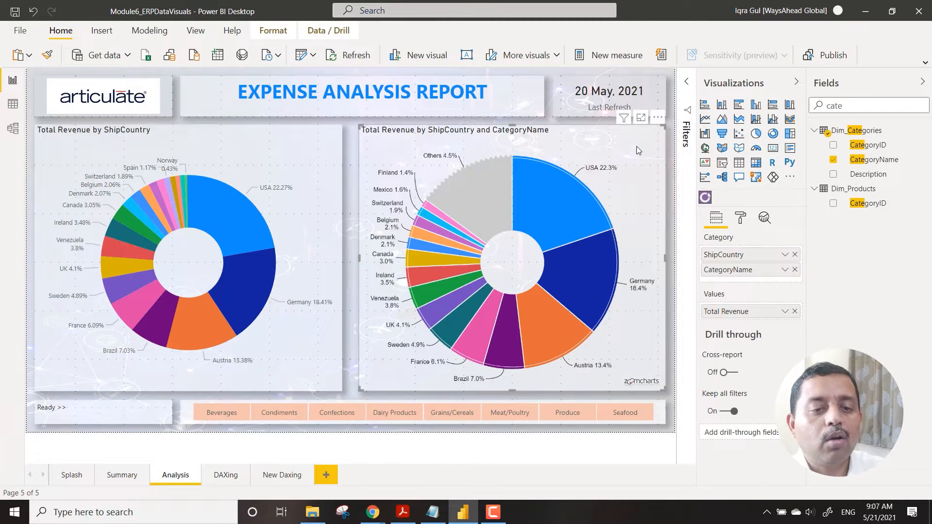
double_click(849, 107)
type("prod")
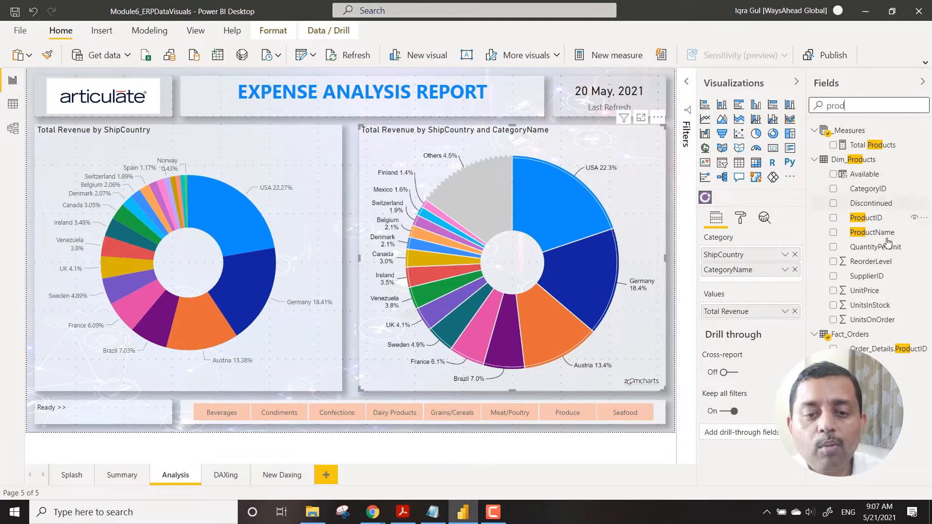
left_click_drag(878, 233, 747, 284)
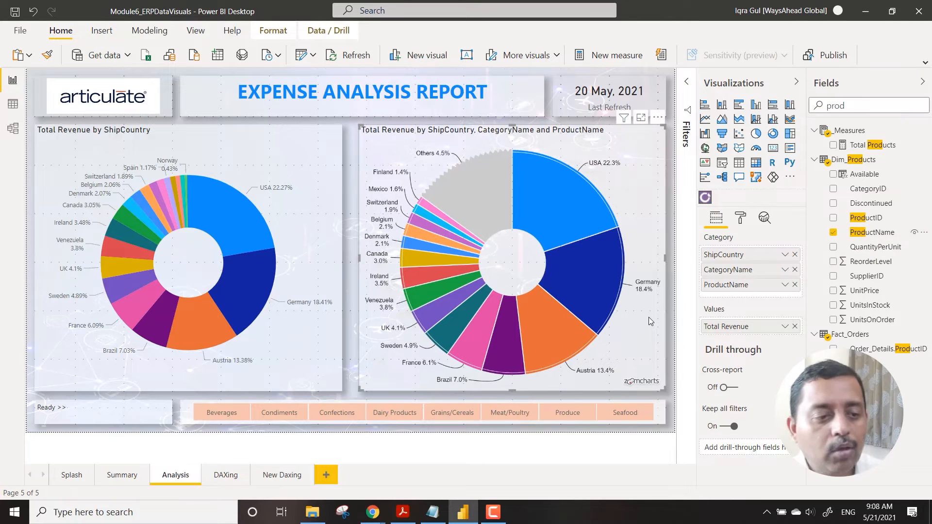
Drill the ZoomCharts donut into Germany and its Beverages products, return to the country level, and clear the selection.
left_click(595, 277)
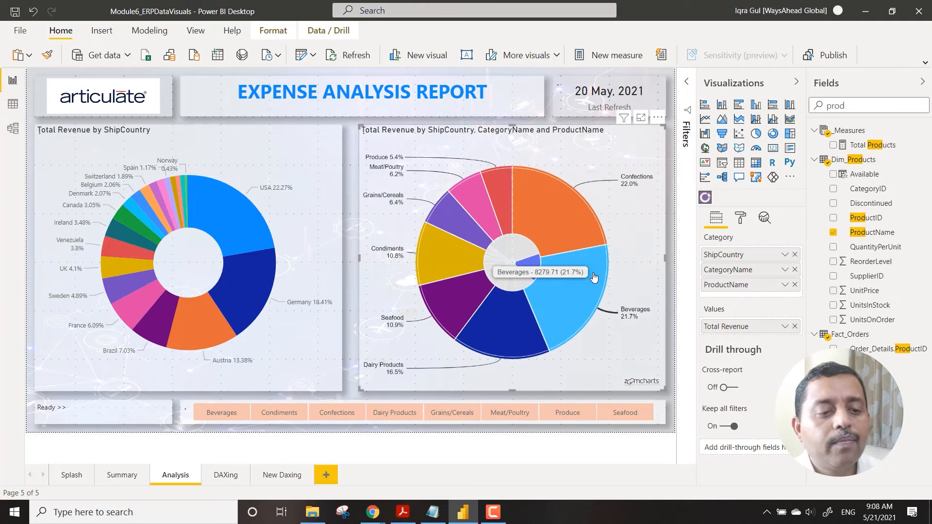
left_click(567, 303)
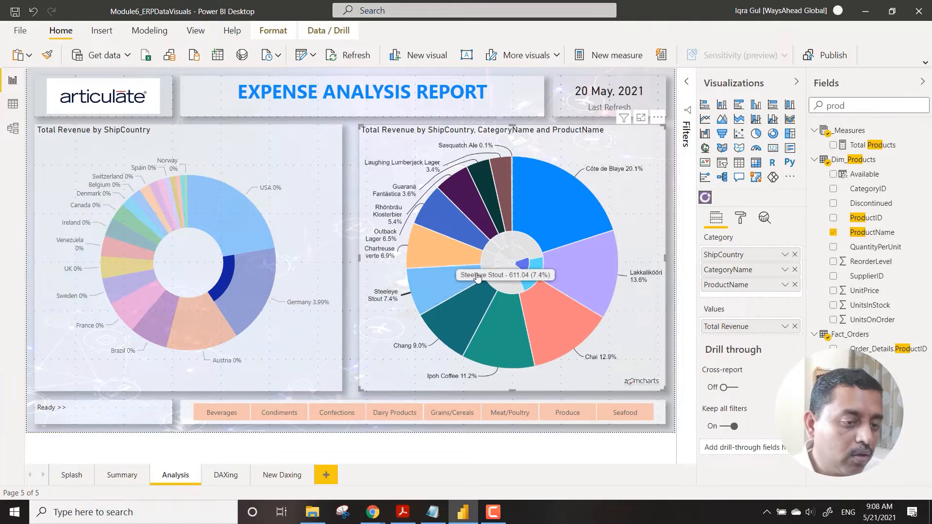
left_click(515, 265)
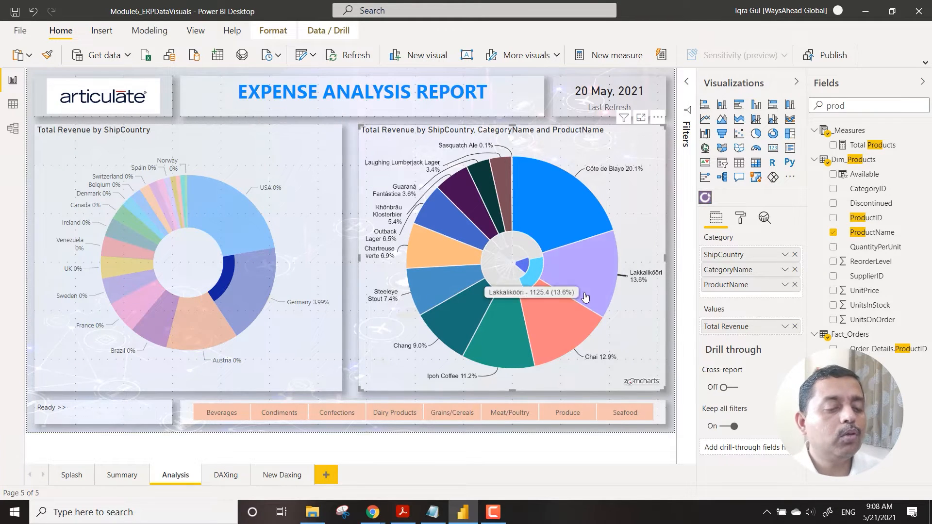
left_click(514, 264)
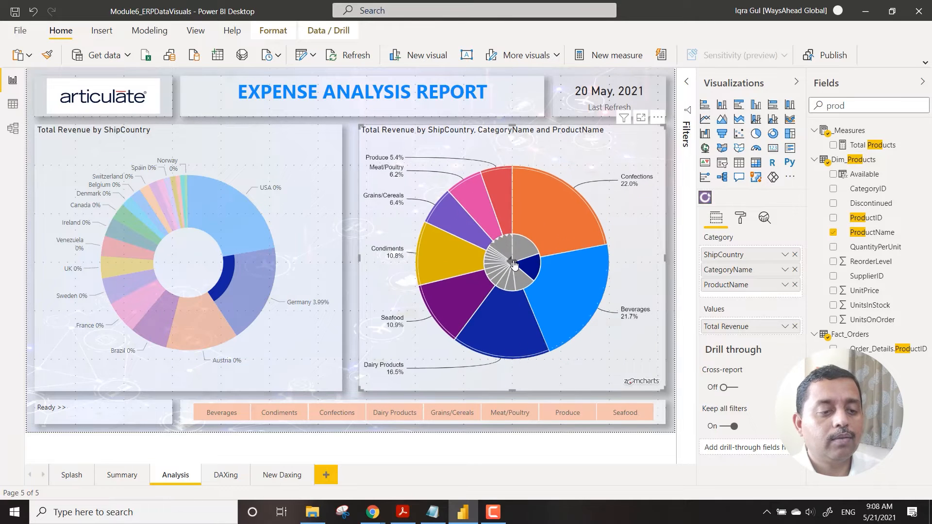
left_click(514, 264)
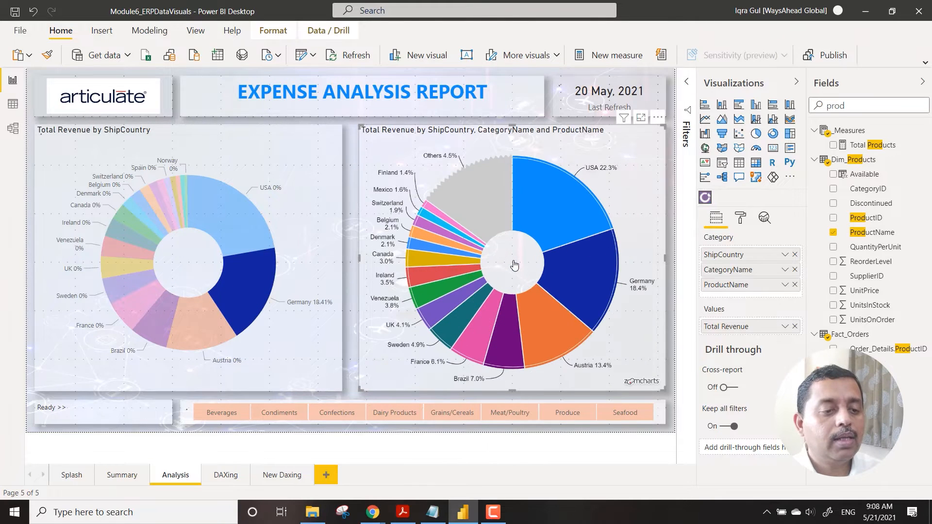
left_click(672, 355)
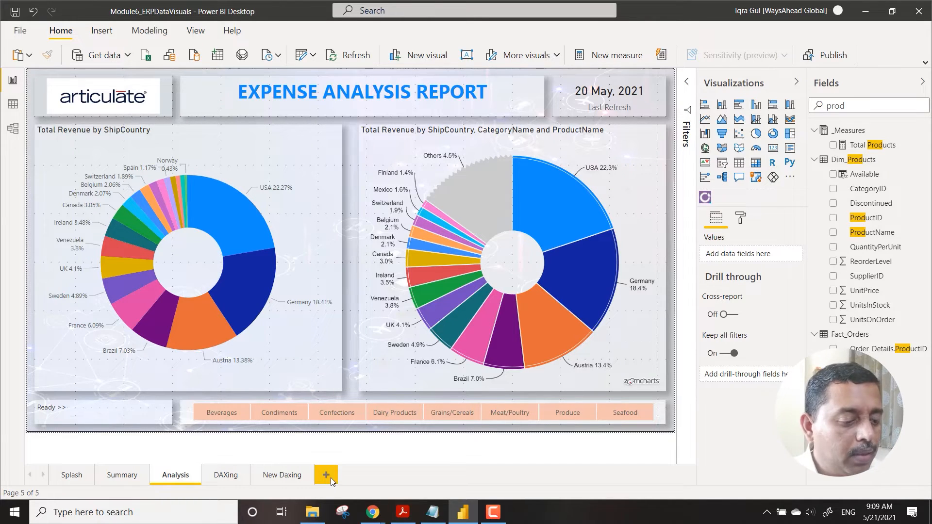
Duplicate the Analysis page and rename the copy as Tabular Analysis.
right_click(165, 479)
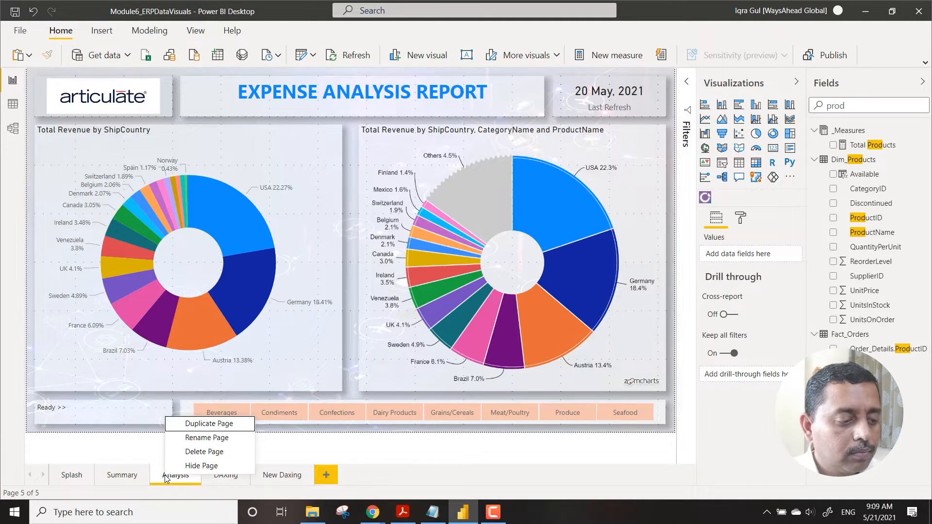
left_click(214, 424)
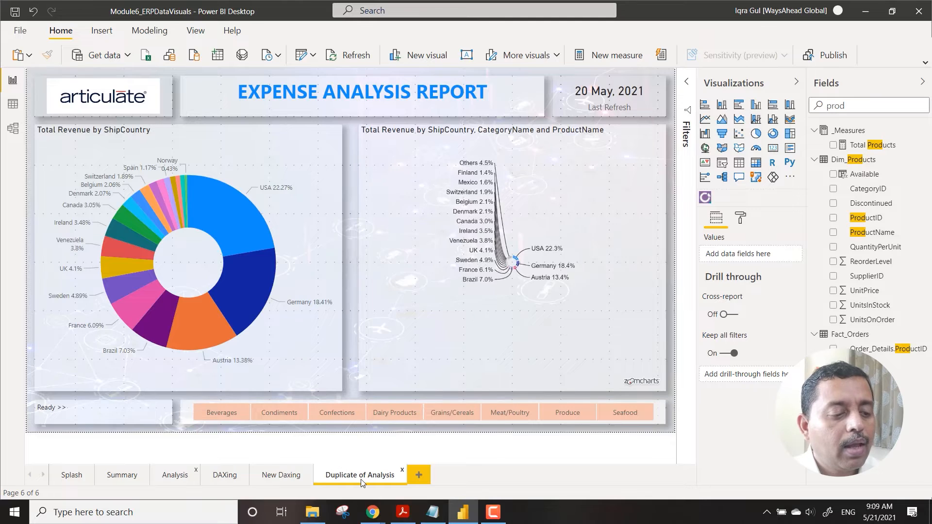
double_click(360, 479)
type("Tabluar")
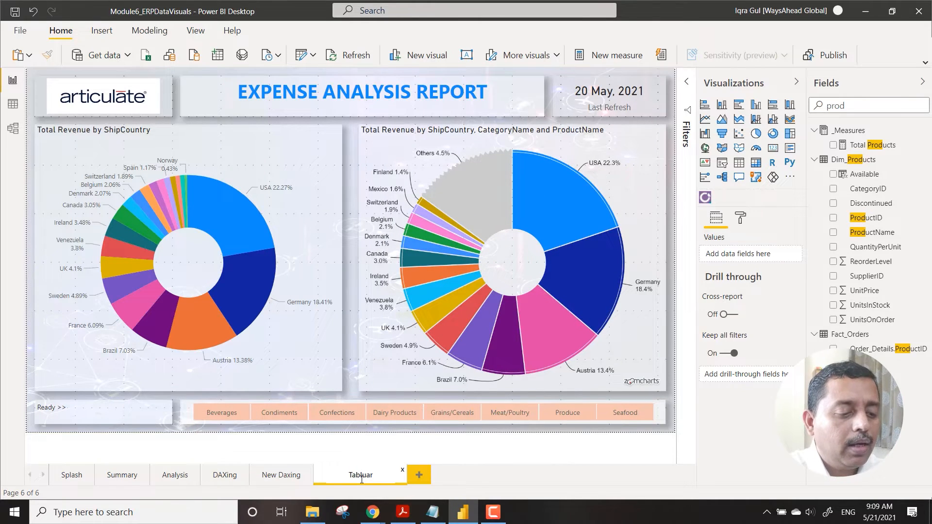
key("BackSpace")
key("BackSpace")
key("BackSpace")
key("BackSpace")
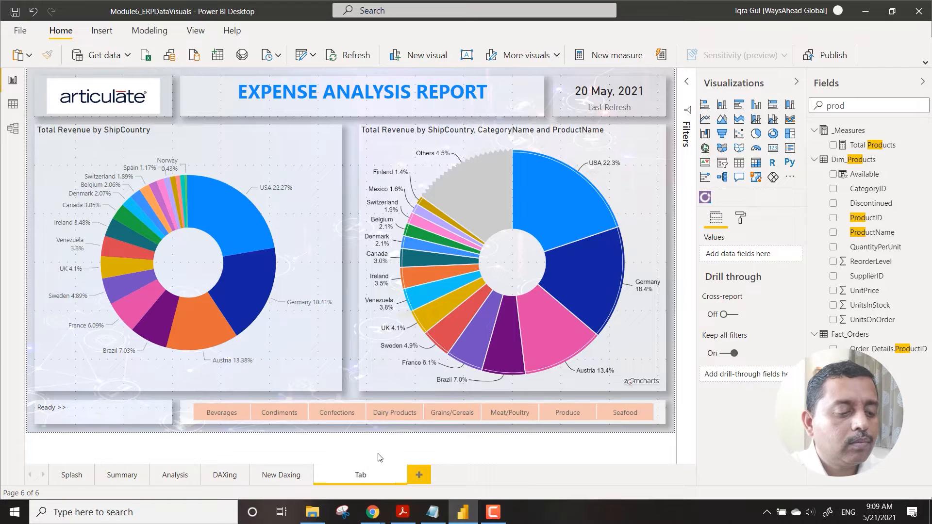
type("ular Anal")
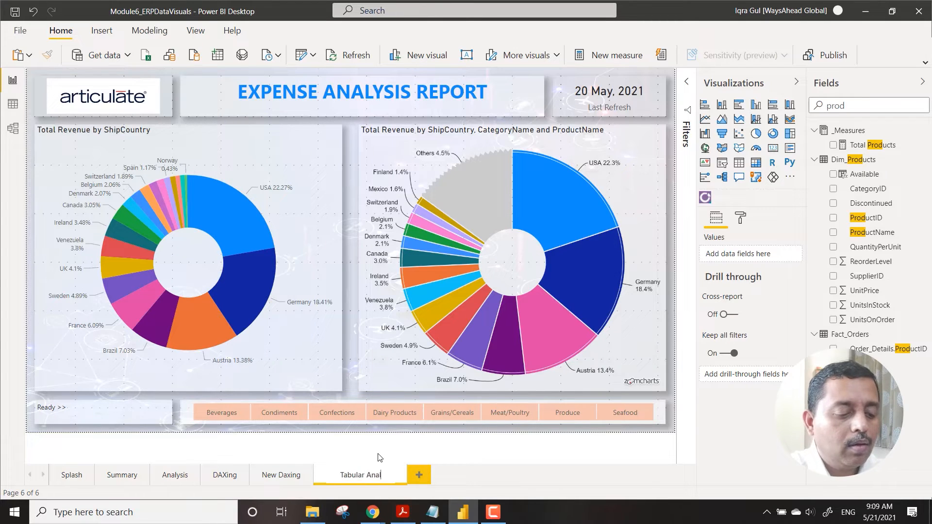
type("ysis")
key("Return")
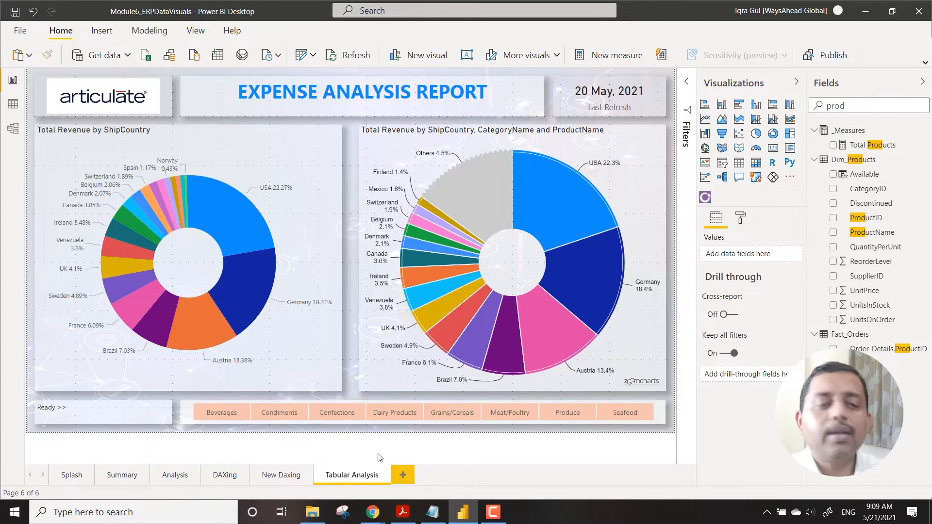
Delete both donut charts from the Tabular Analysis page and move the page directly after Analysis.
left_click(291, 139)
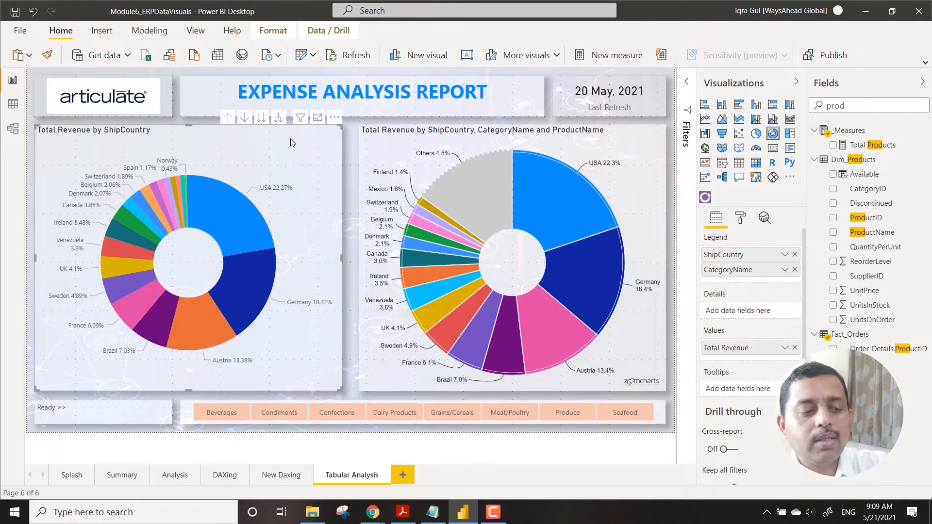
key("Delete")
left_click(385, 145)
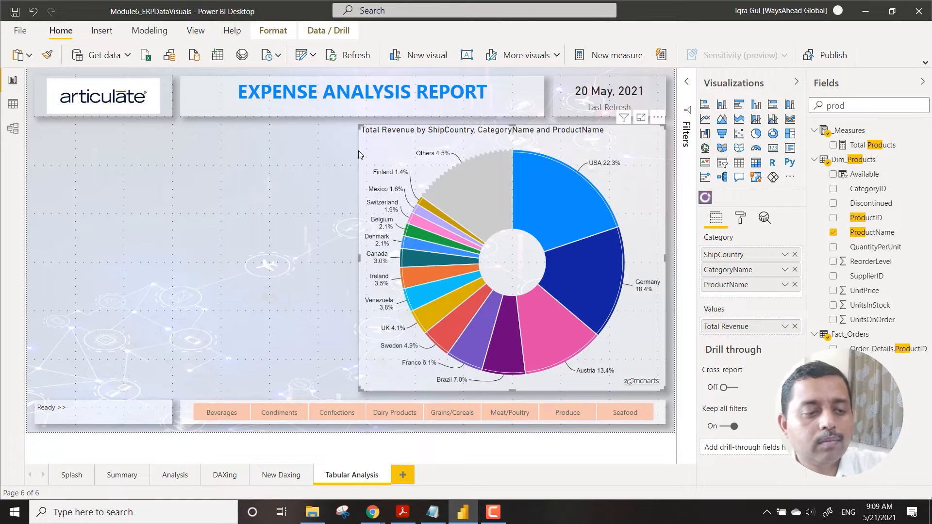
key("Delete")
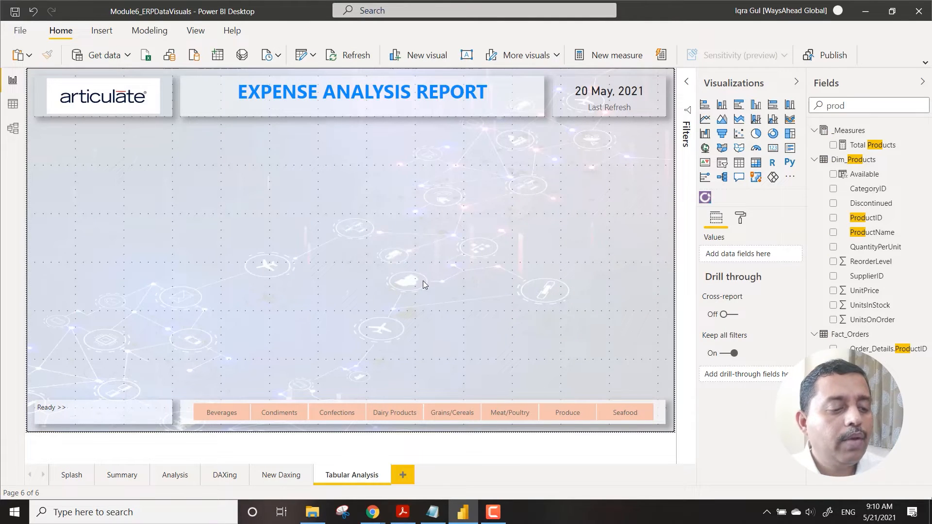
mouse_move(357, 476)
left_mouse_down()
mouse_move(236, 466)
mouse_move(357, 410)
mouse_move(346, 482)
mouse_move(229, 476)
left_mouse_up()
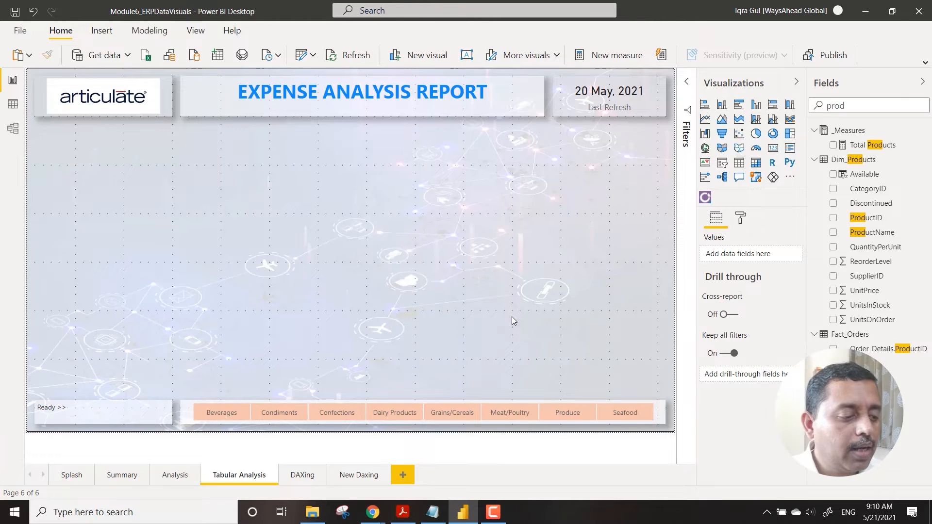
Copy the Total Revenue, Total Products, Total Customers and Total Orders cards from the Summary page to the Tabular Analysis page.
left_click(121, 476)
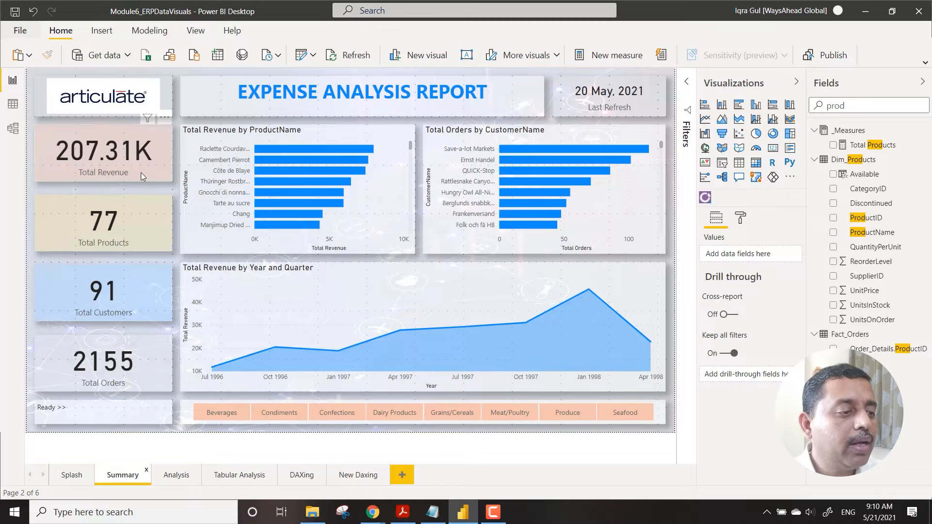
left_click(57, 137)
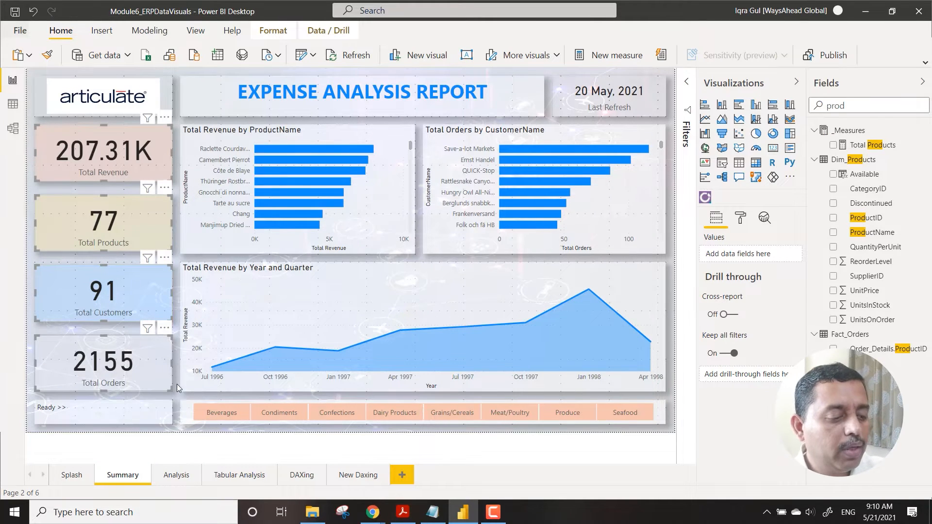
left_click(249, 473)
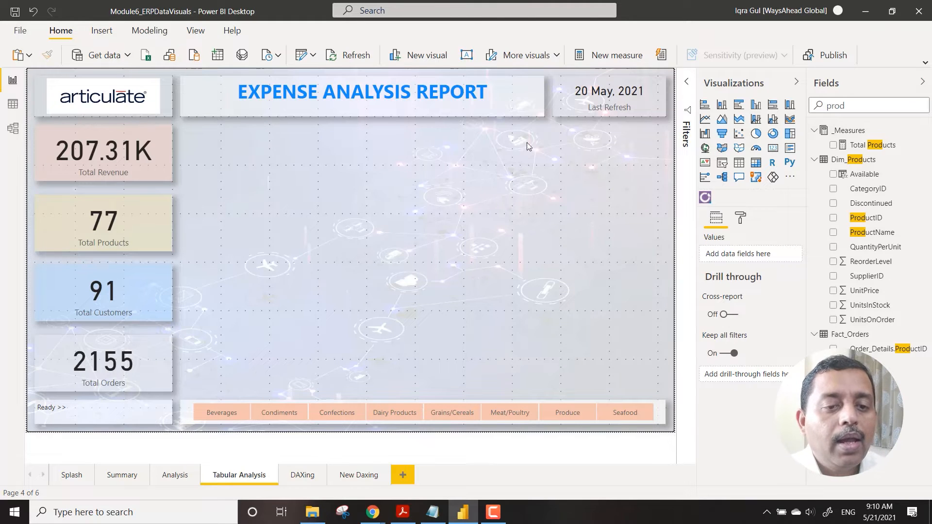
Insert a matrix visual beside the cards and resize it to fill the empty area between the report title and the category slicer.
left_click(756, 162)
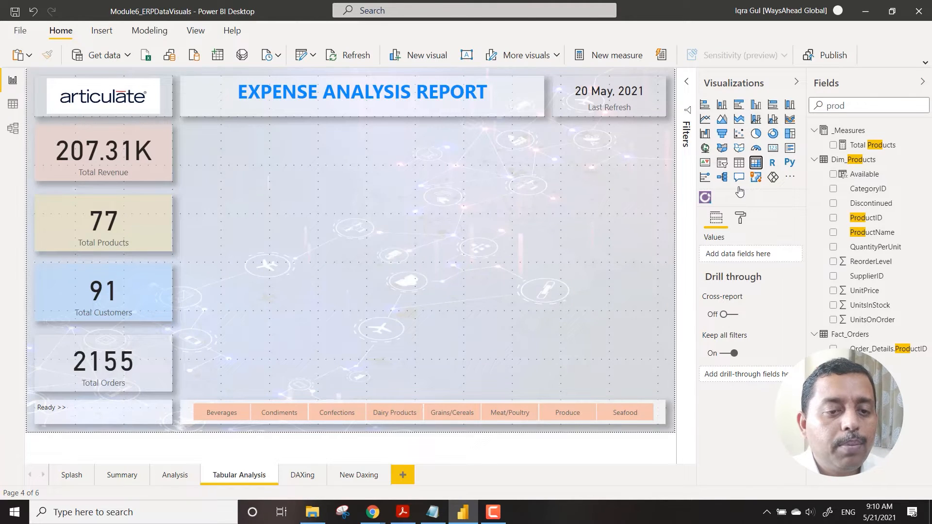
left_click_drag(487, 193, 507, 166)
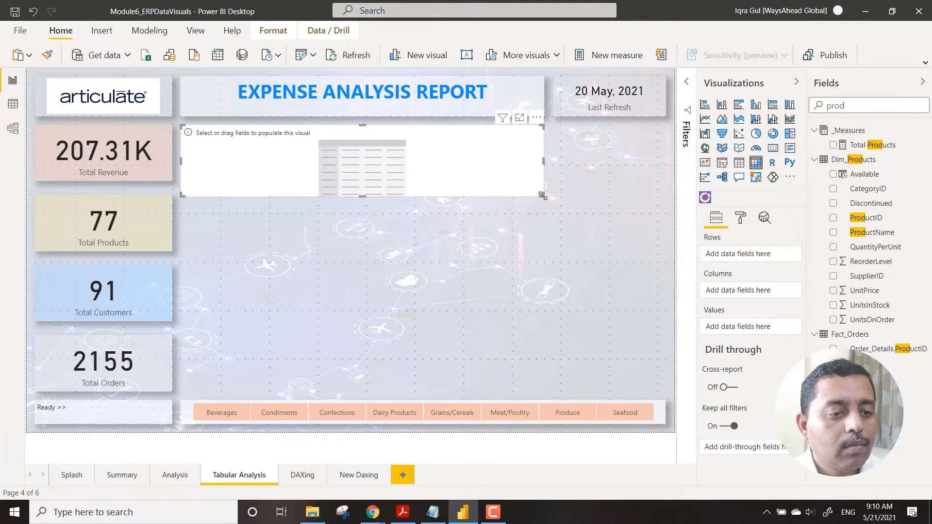
left_click_drag(542, 196, 664, 391)
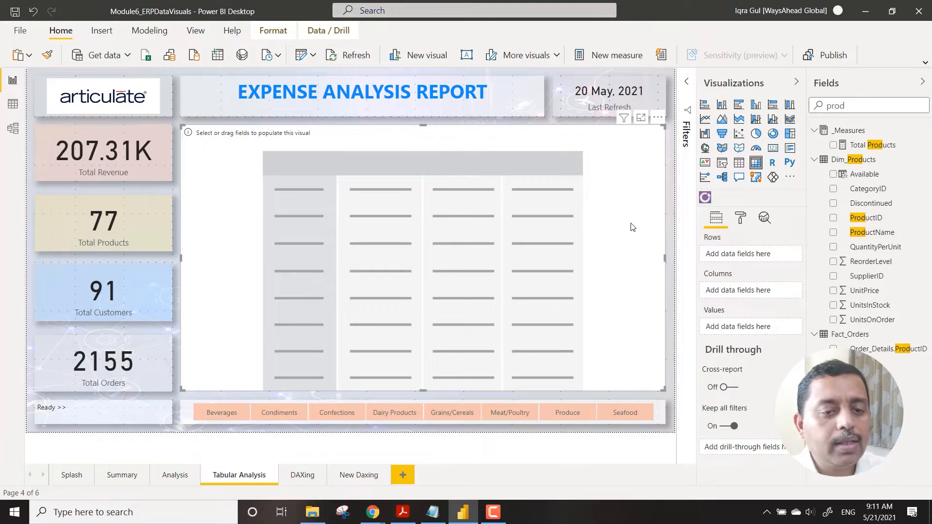
Search the fields for "cate" and "tot", adding CategoryName to the matrix columns and Total Revenue to its values.
double_click(849, 110)
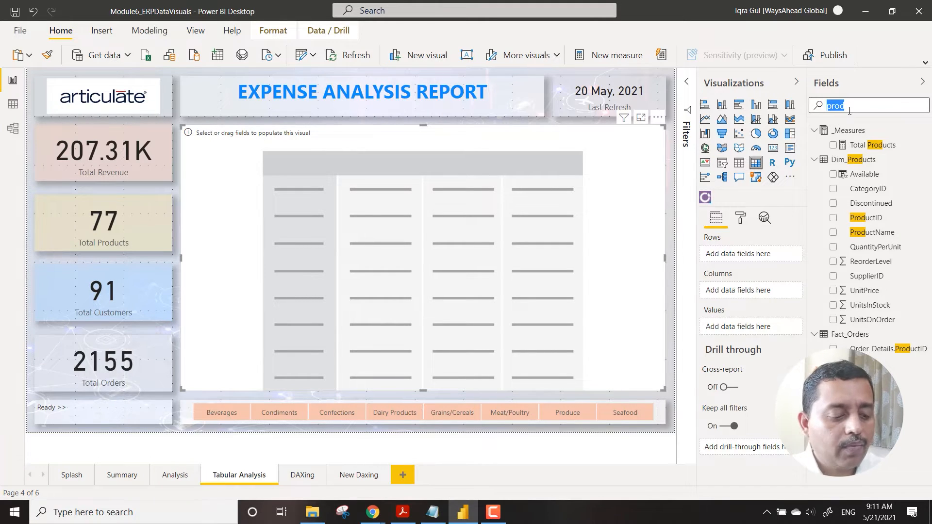
type("cate")
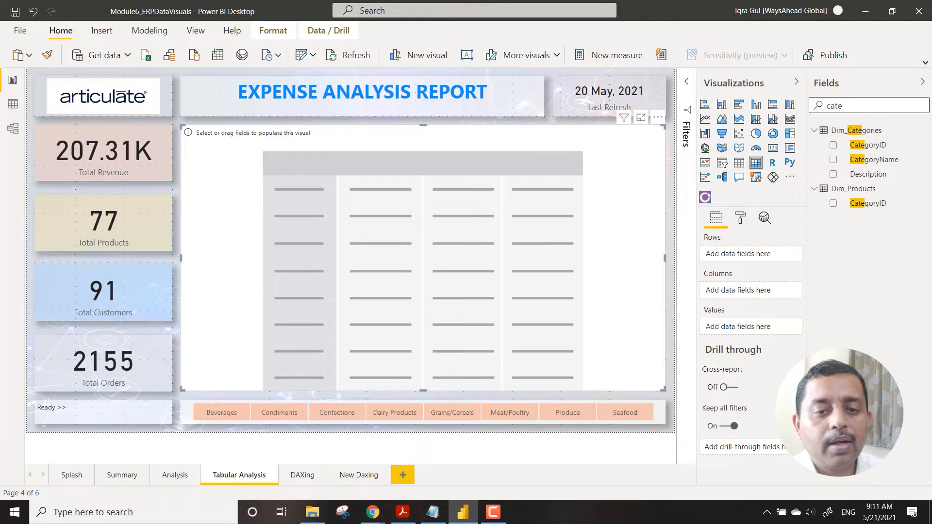
left_click_drag(893, 160, 746, 296)
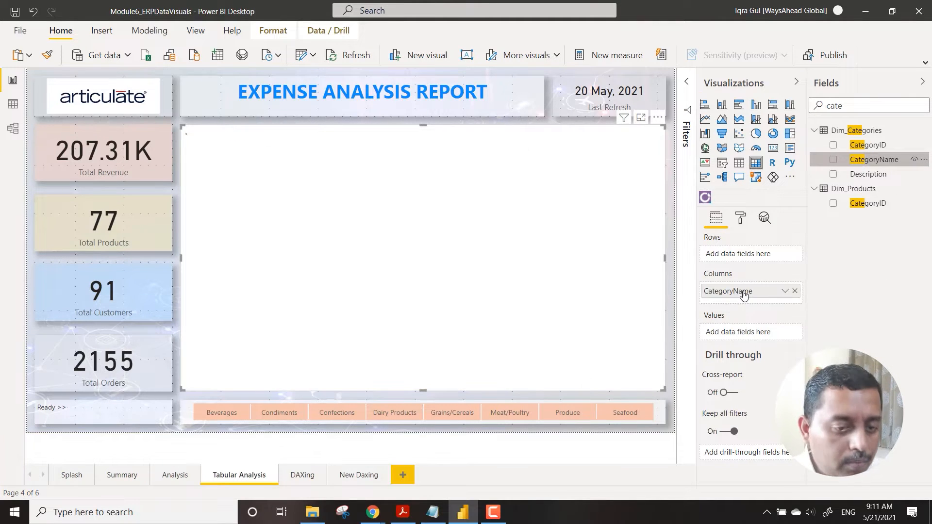
double_click(852, 108)
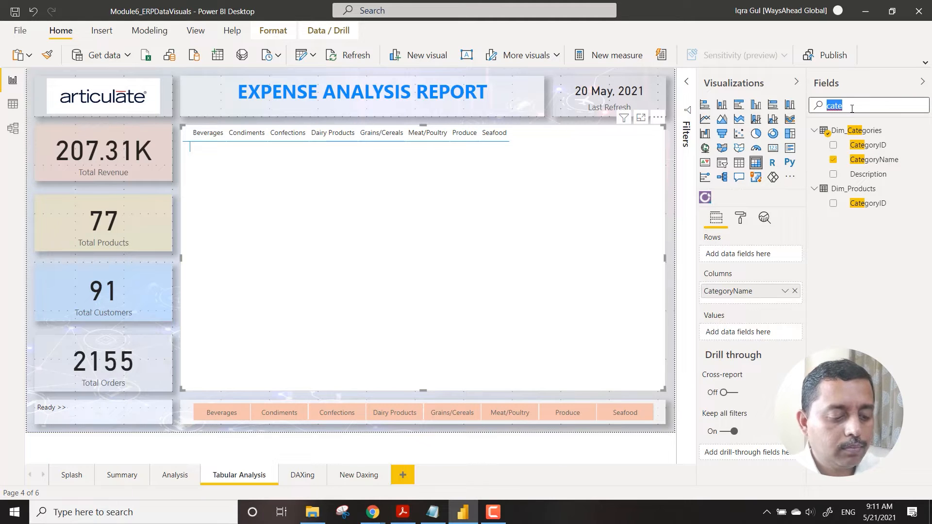
type("tot")
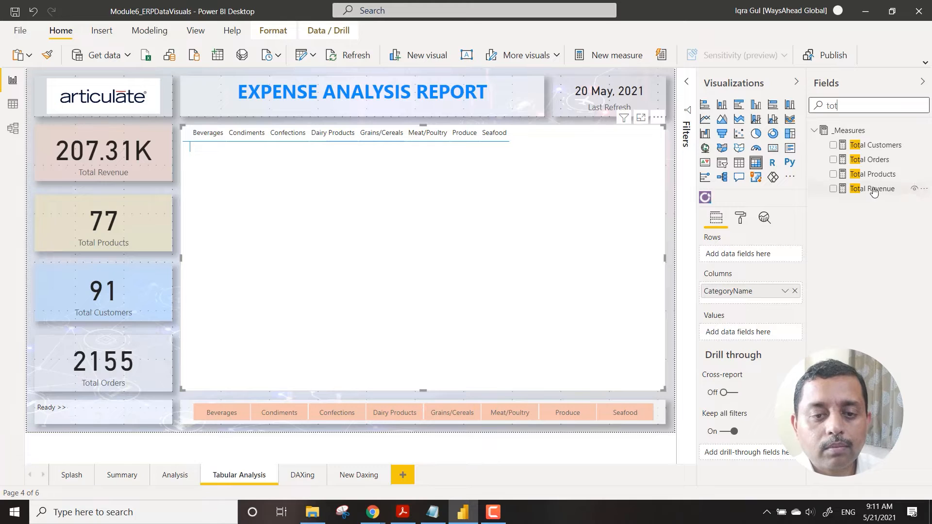
left_click_drag(874, 192, 739, 333)
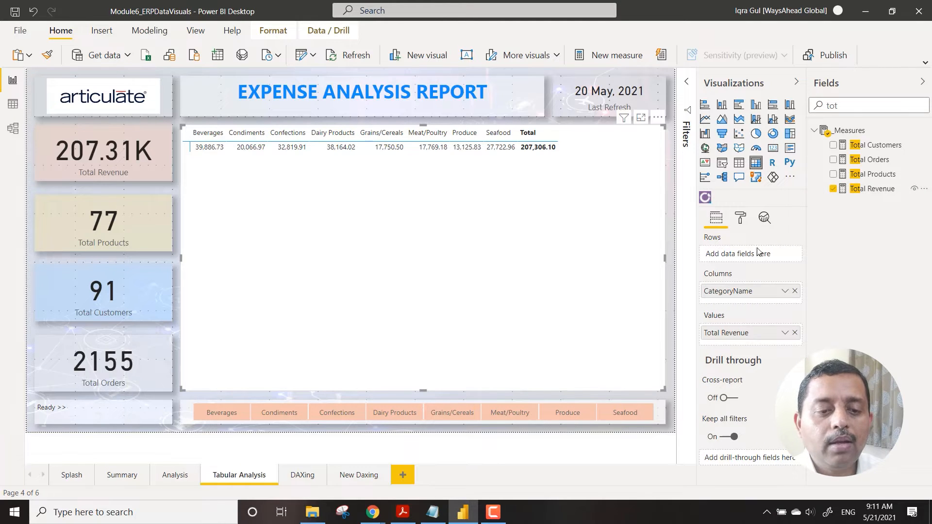
Search the fields for "count" and add ShipCountry from Fact_Orders to the matrix rows.
left_click(853, 107)
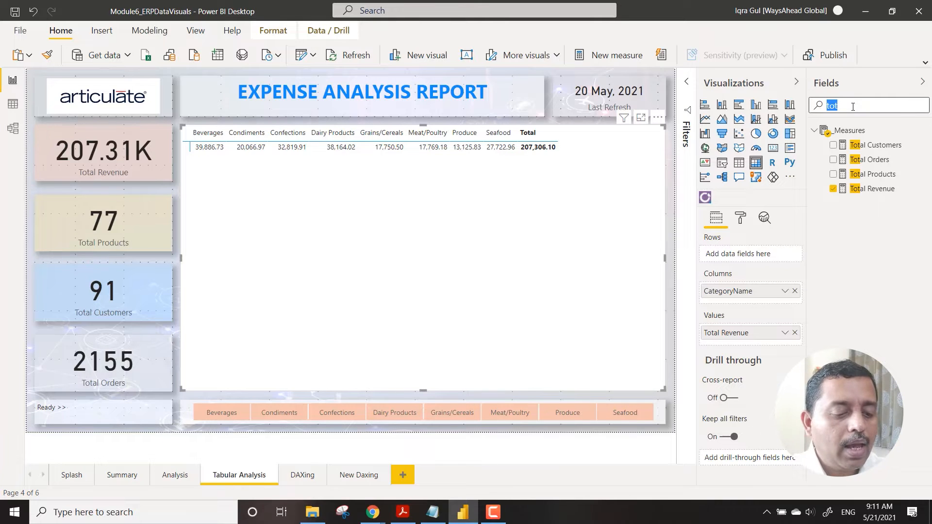
type("cu")
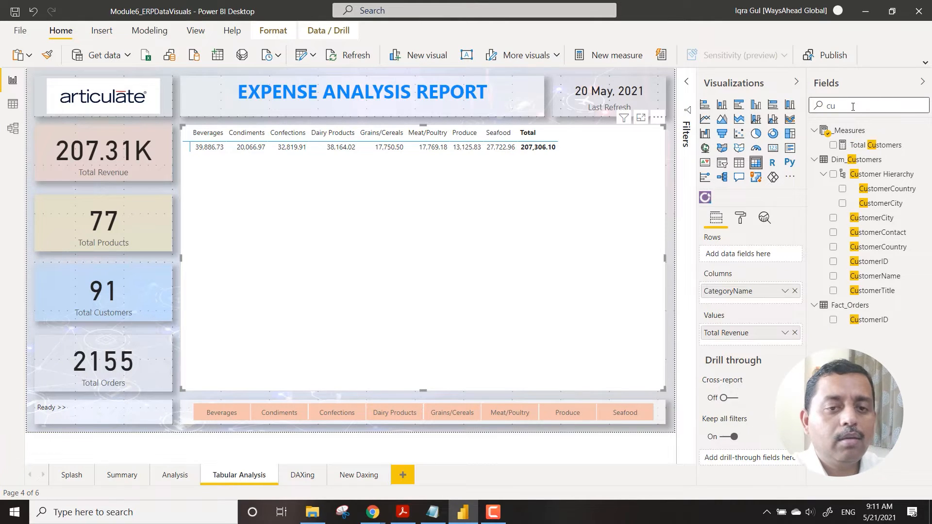
type("stom")
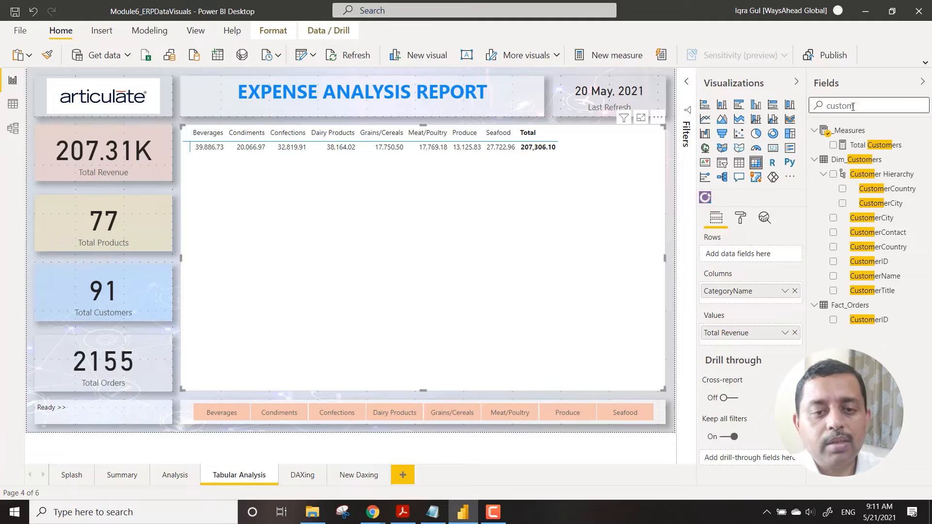
key("BackSpace")
key("BackSpace")
key("BackSpace")
key("BackSpace")
key("BackSpace")
type("ount")
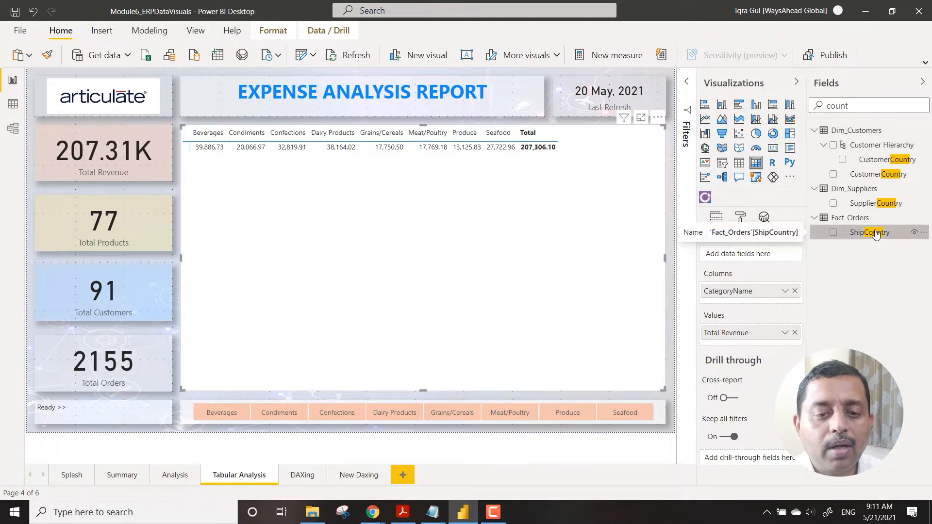
left_click_drag(877, 234, 746, 256)
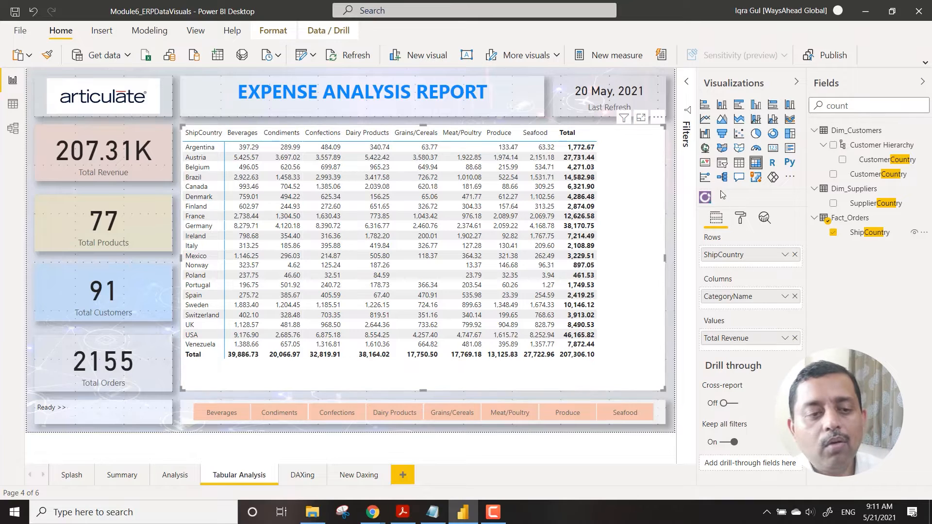
Apply the Bold header style to the matrix and widen its ShipCountry column slightly.
left_click(741, 218)
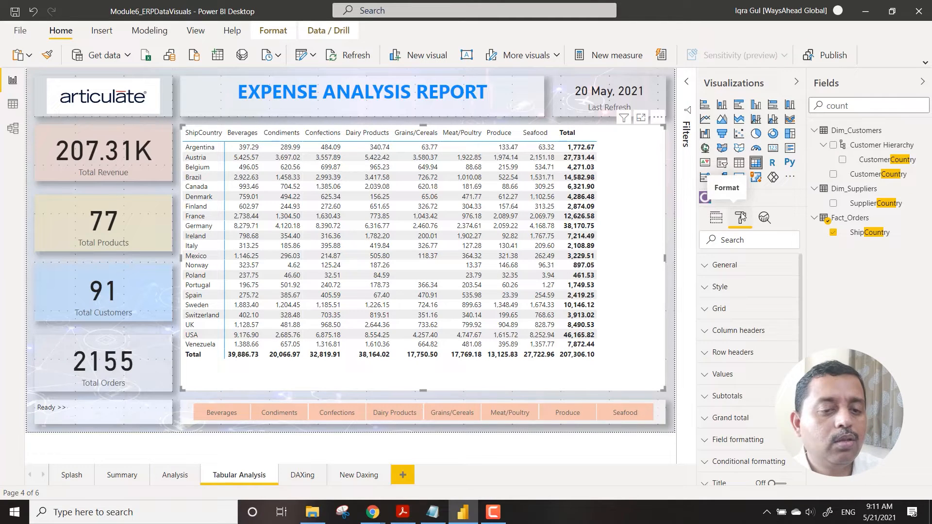
left_click(723, 287)
left_click(745, 324)
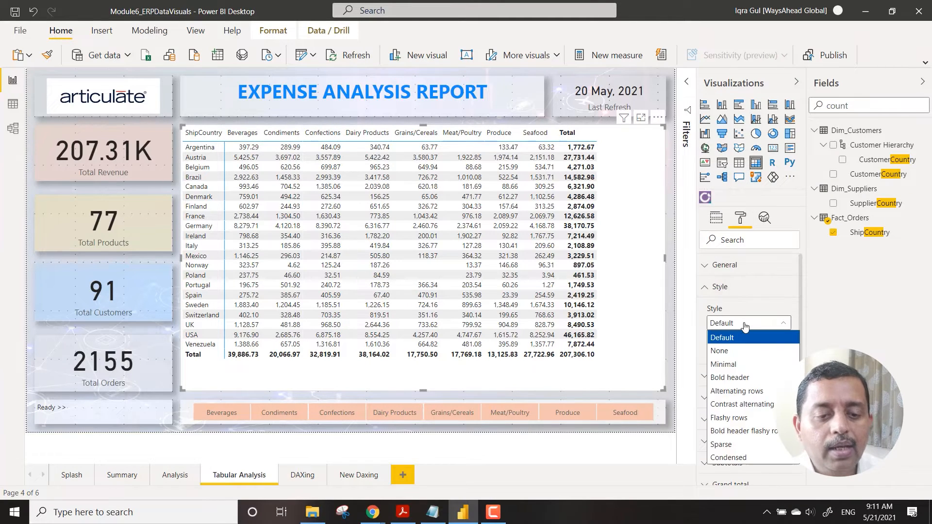
left_click(754, 378)
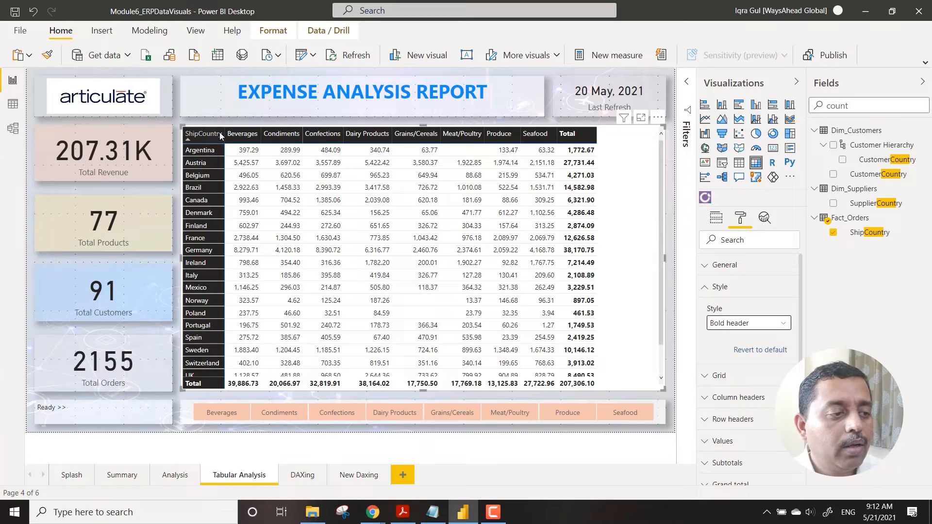
left_click_drag(226, 134, 237, 134)
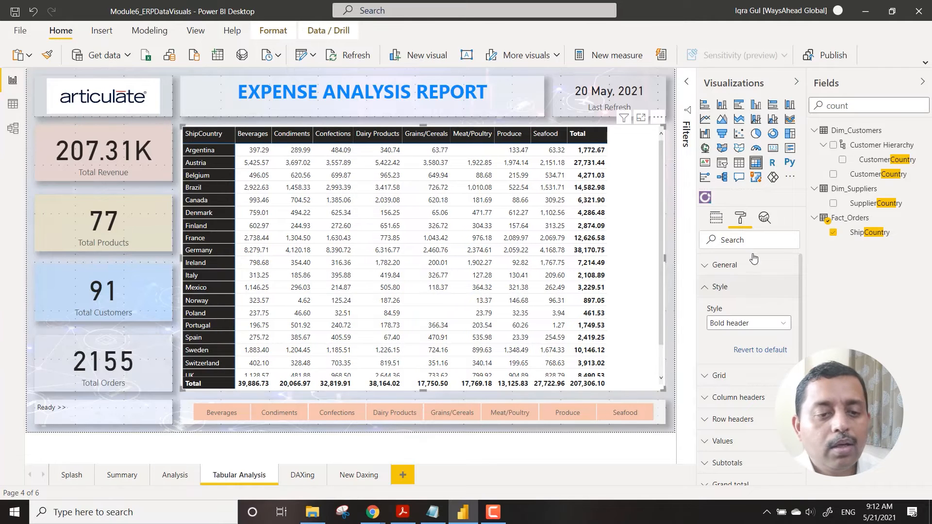
Try the Alternating rows style on the matrix and replace it with Flashy rows.
left_click(752, 324)
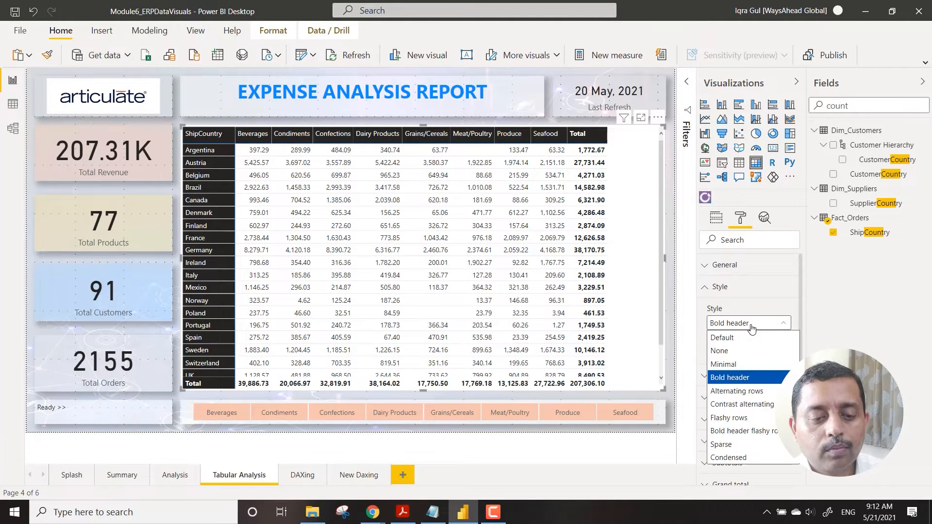
left_click(754, 393)
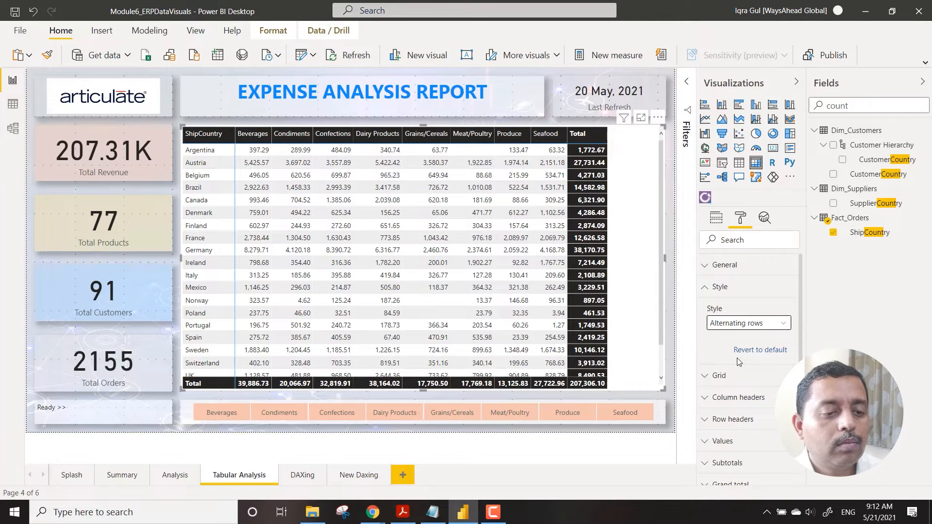
left_click(750, 324)
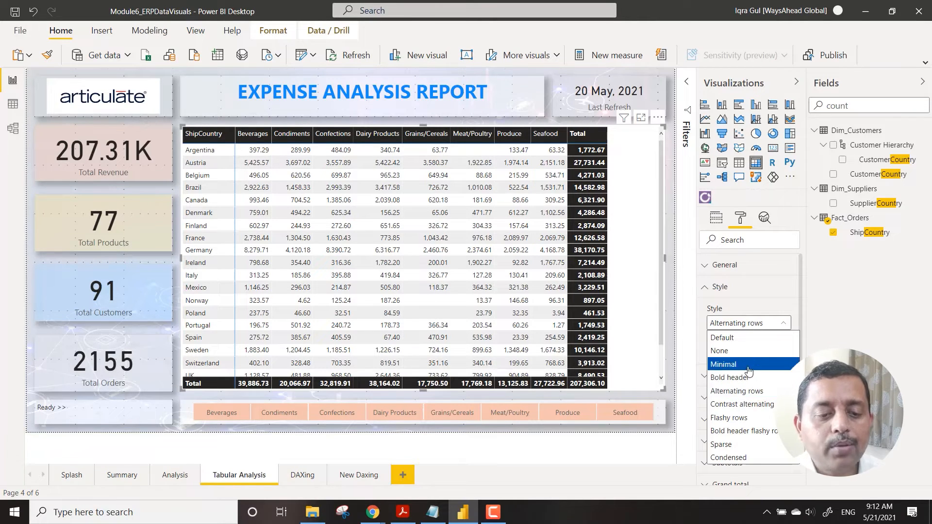
left_click(748, 419)
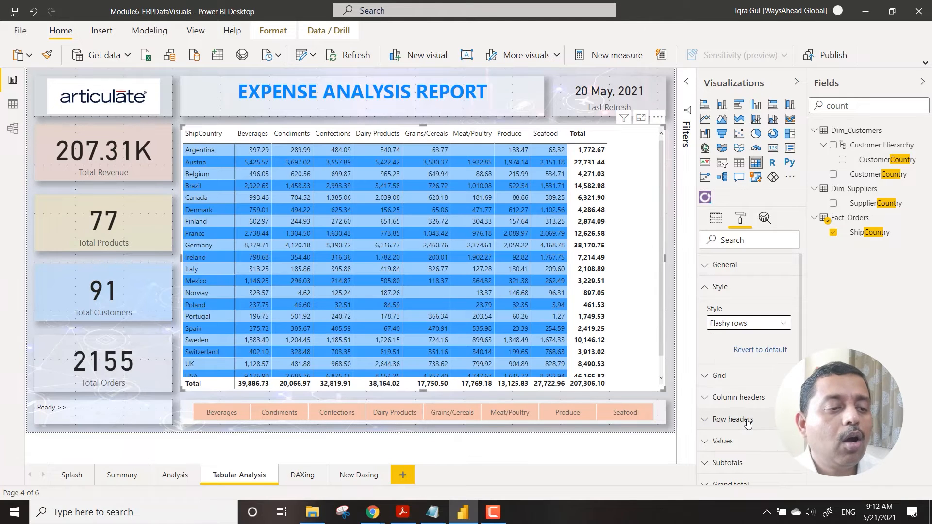
Try the Bold header flashy rows and Sparse styles on the matrix, settling on the Minimal style.
left_click(753, 398)
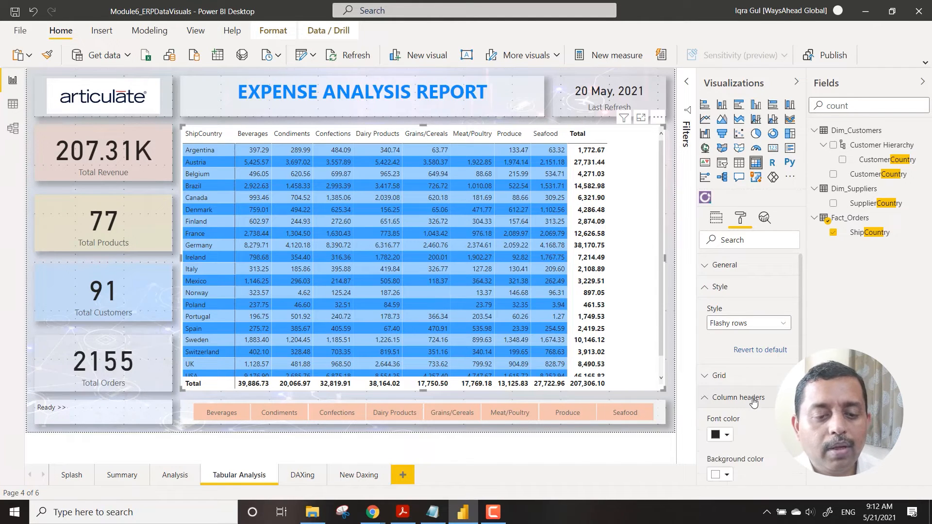
left_click(753, 401)
left_click(759, 323)
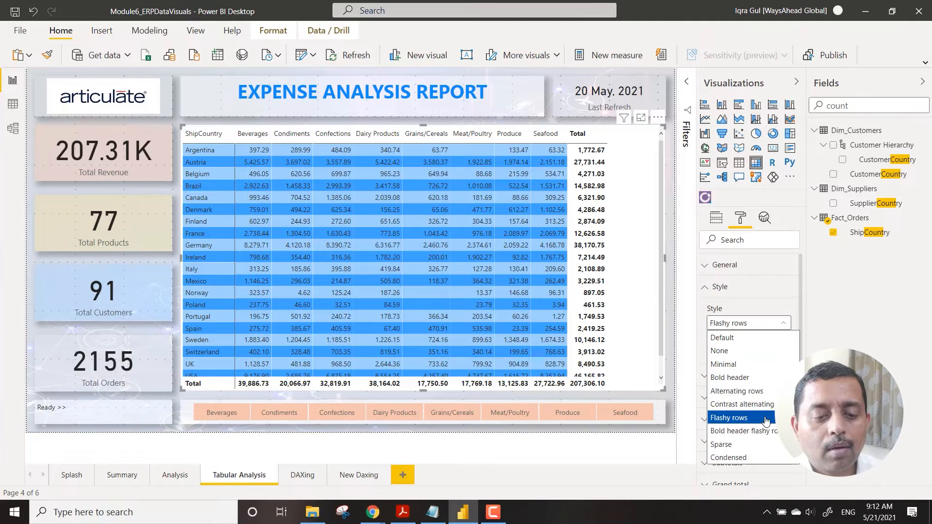
left_click(754, 431)
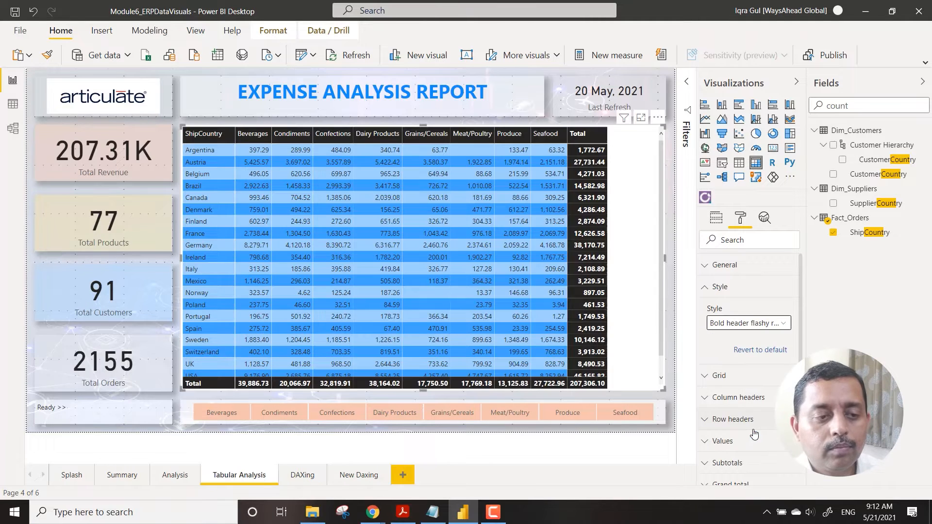
left_click(751, 324)
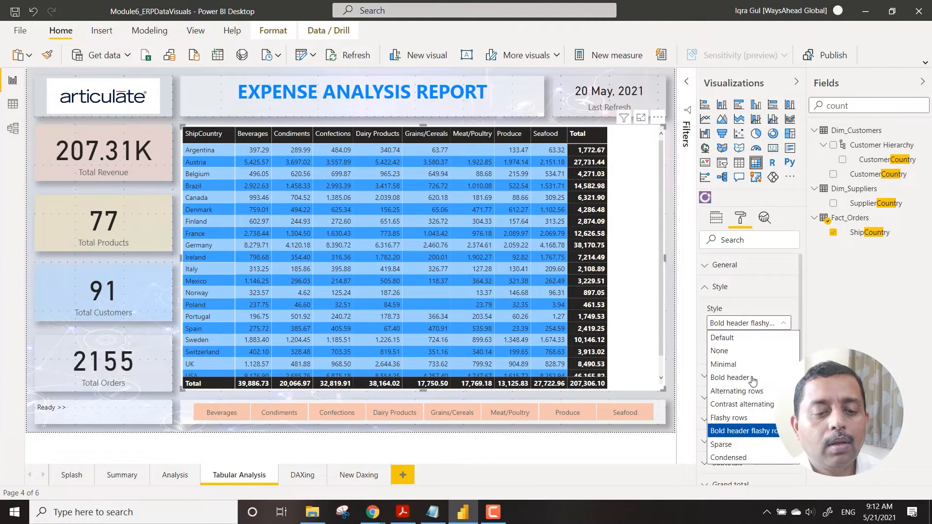
left_click(741, 444)
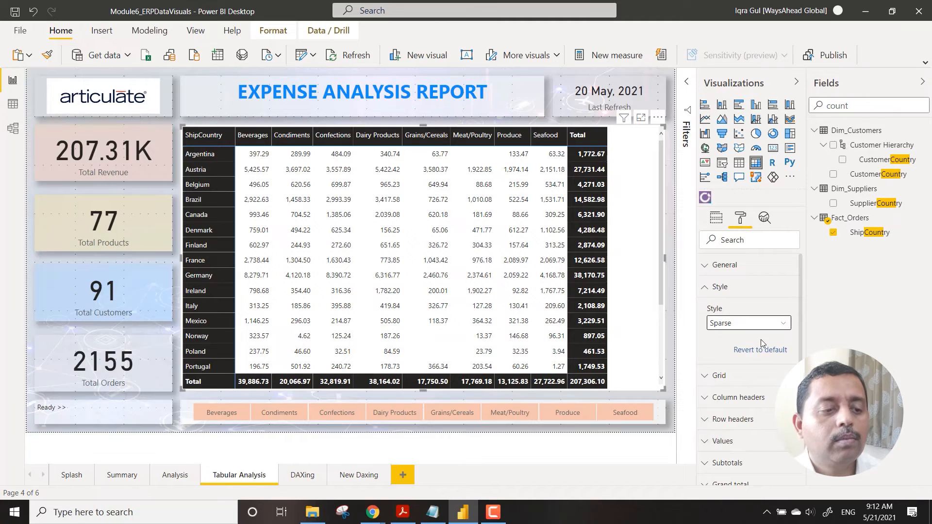
left_click(769, 324)
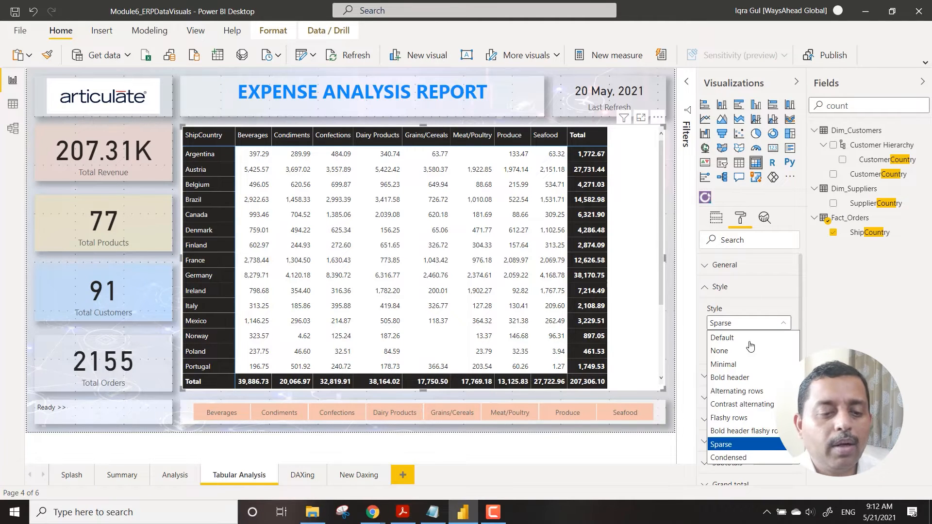
left_click(738, 364)
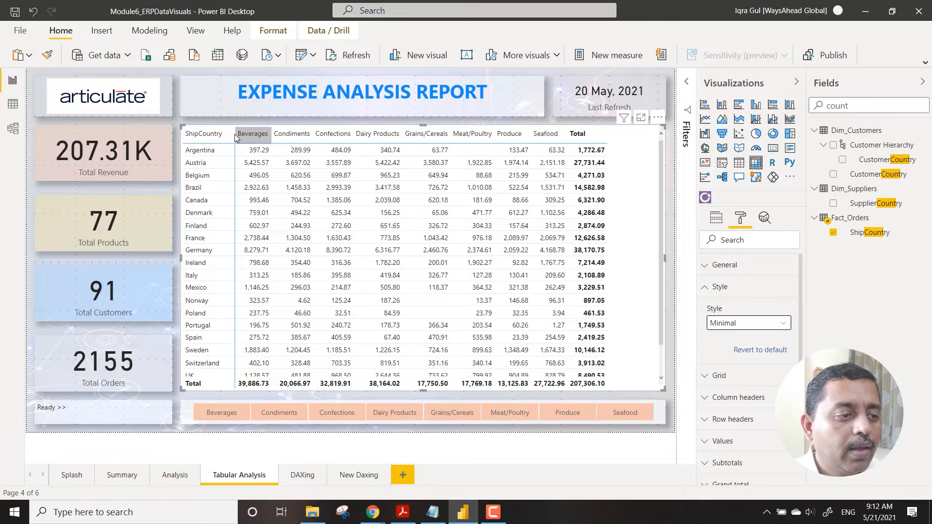
Widen the ShipCountry and Total columns so the matrix fills more of its frame.
left_click_drag(235, 134, 251, 141)
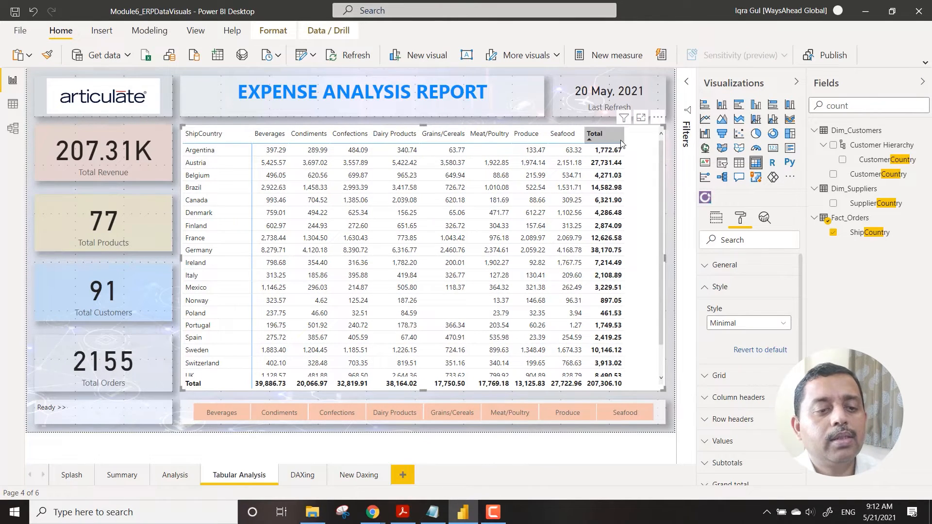
left_click_drag(627, 136, 649, 138)
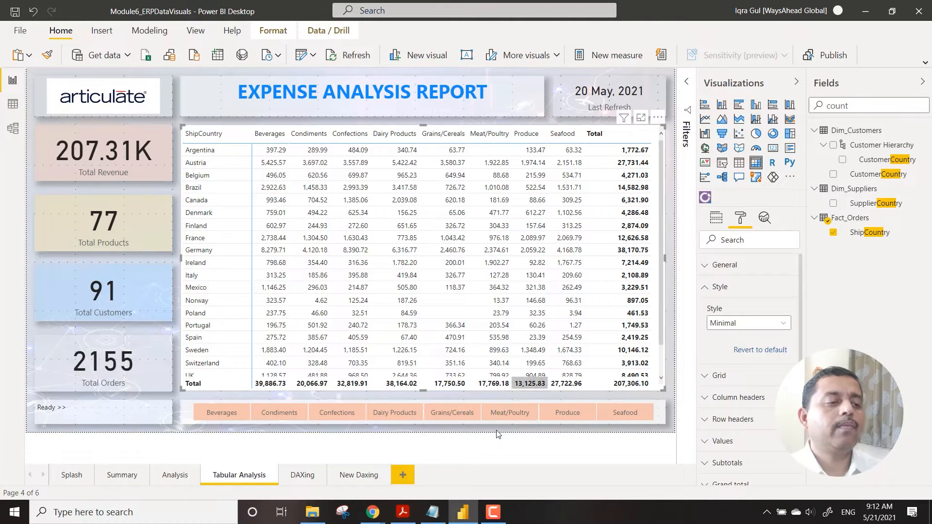
left_click(487, 448)
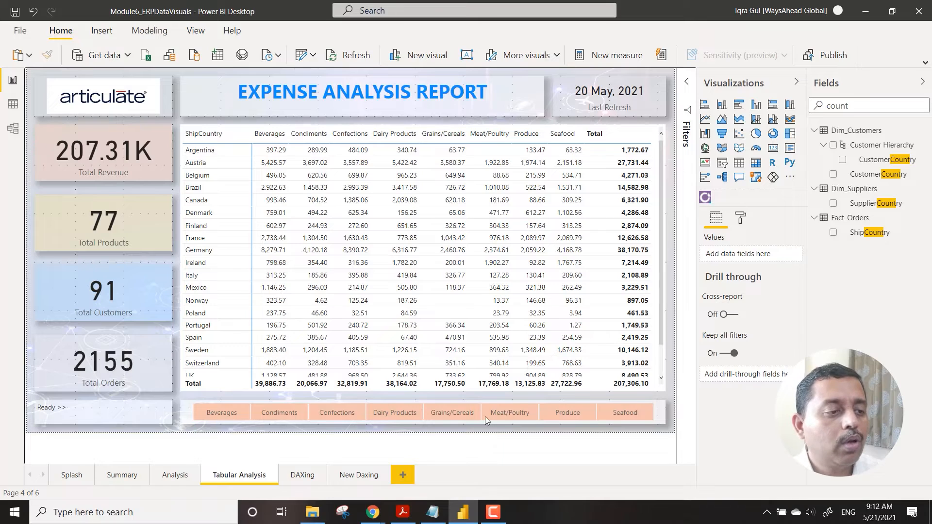
left_click_drag(650, 137, 633, 137)
left_click(240, 175)
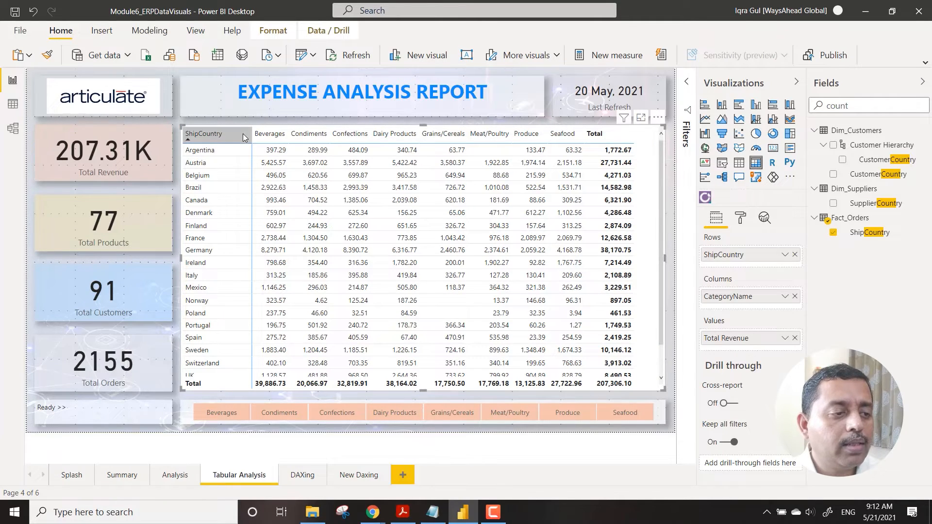
left_click_drag(255, 139, 265, 139)
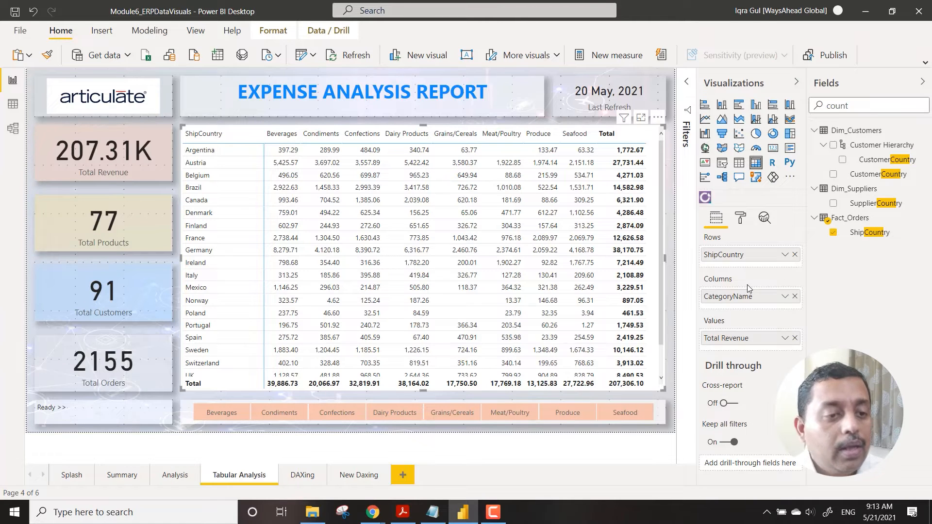
Turn on conditional background color formatting for Total Revenue in the matrix.
left_click(741, 222)
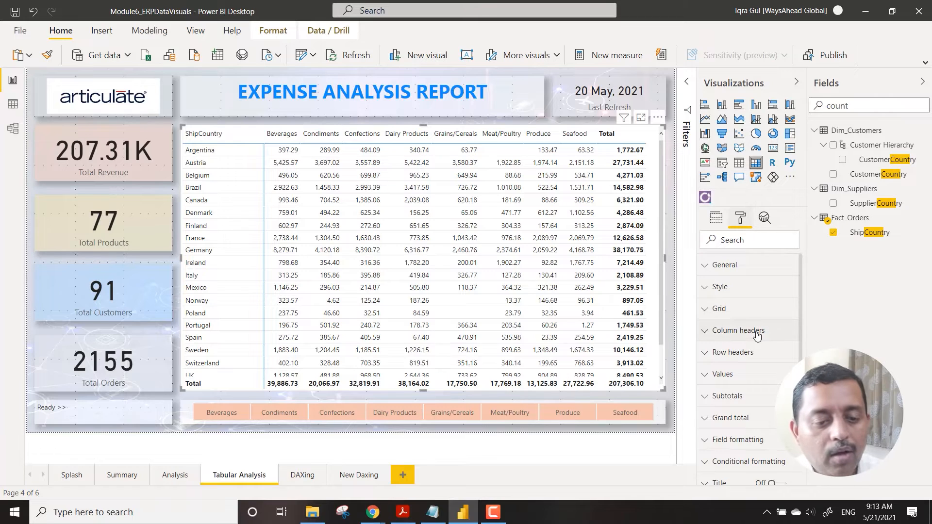
scroll(799, 350, "down", 1)
scroll(800, 350, "down", 3)
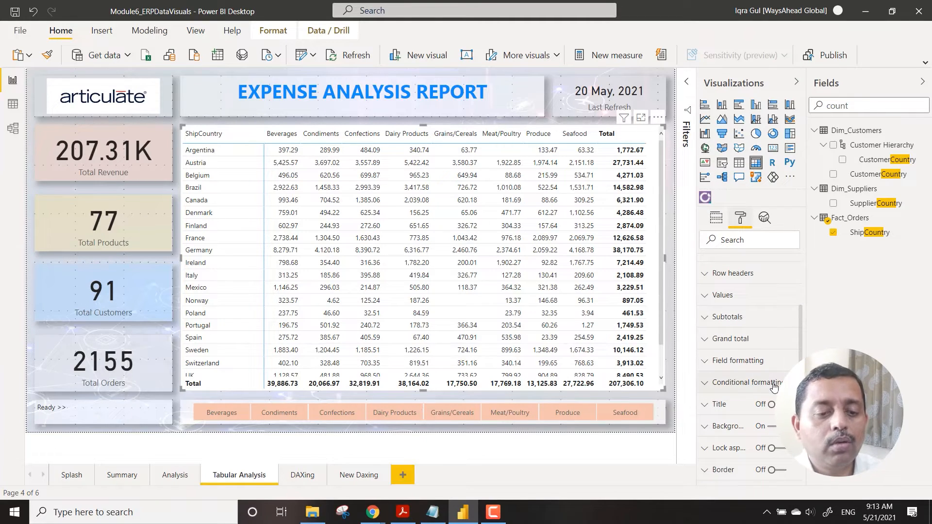
left_click(774, 385)
scroll(765, 398, "down", 6)
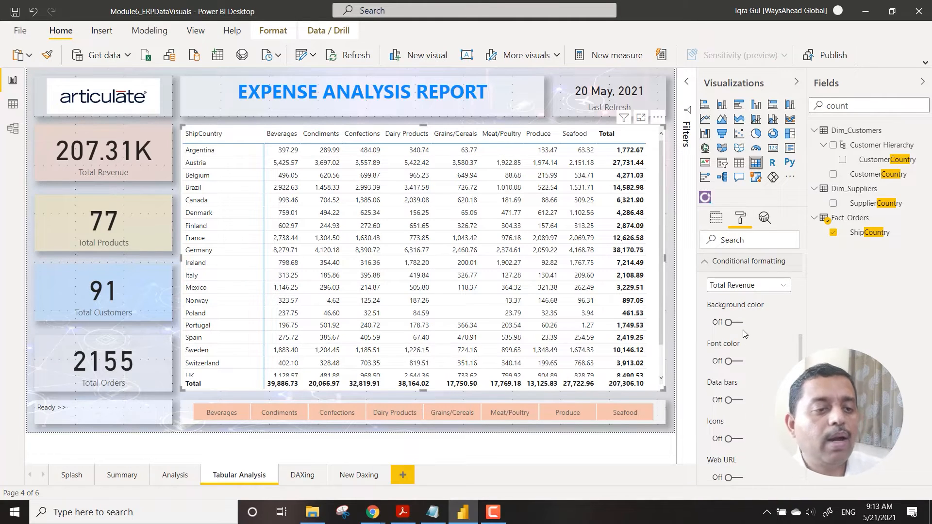
left_click(746, 286)
left_click(746, 288)
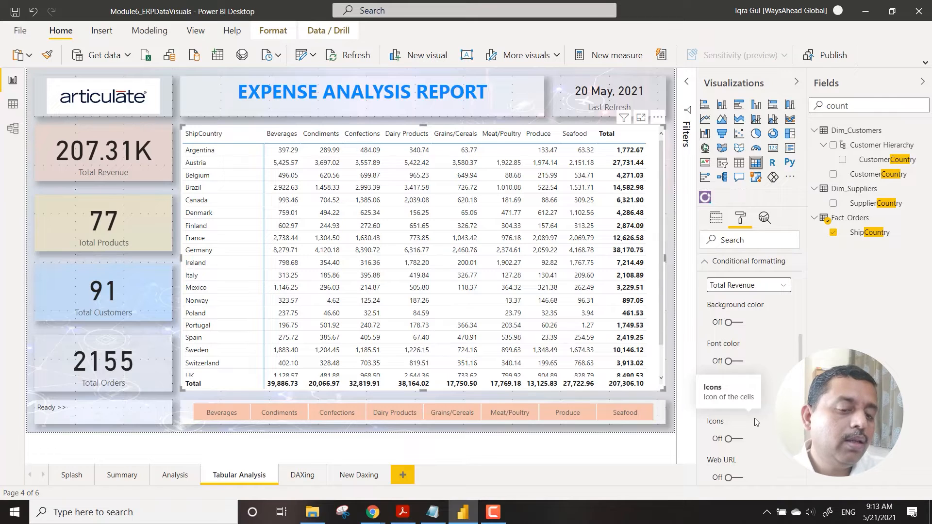
left_click(734, 322)
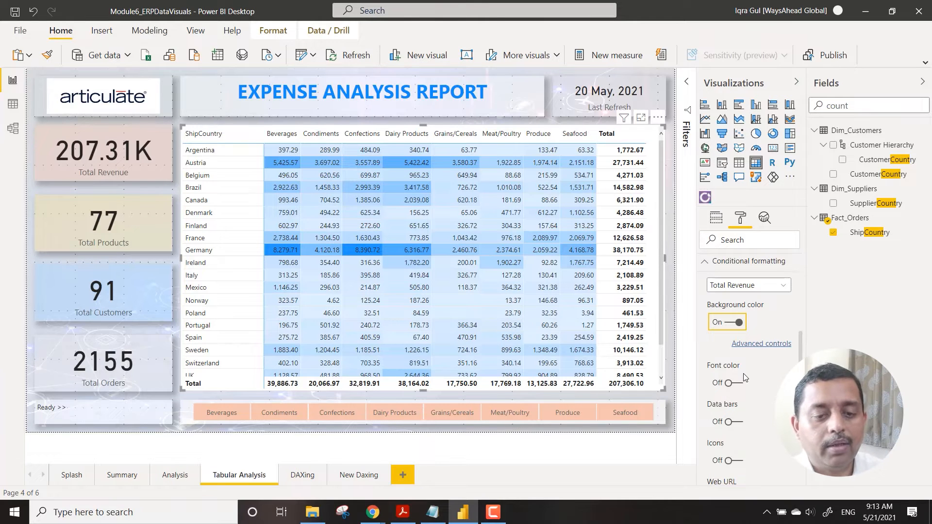
In the advanced background color settings for Total Revenue, keep formatting by Color scale from the lowest value and enable Diverging.
left_click(771, 346)
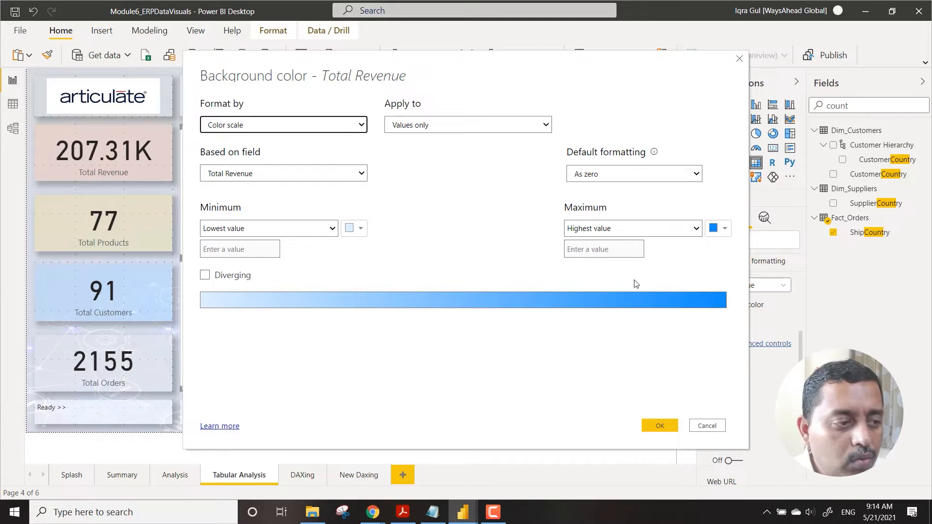
left_click(359, 128)
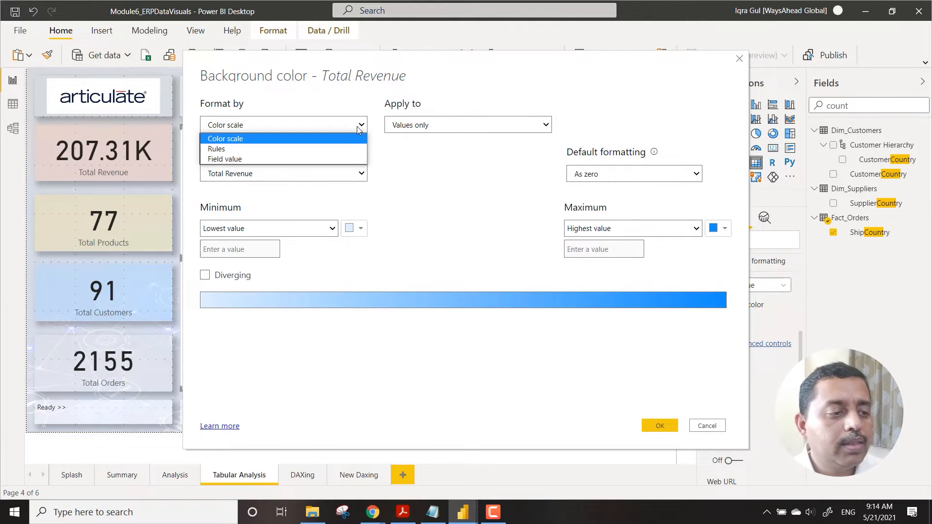
left_click(296, 137)
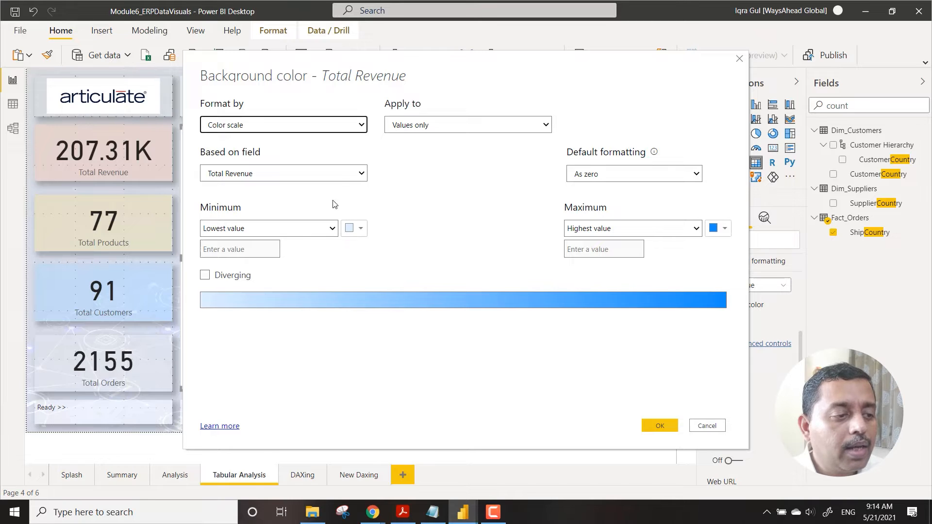
left_click(332, 229)
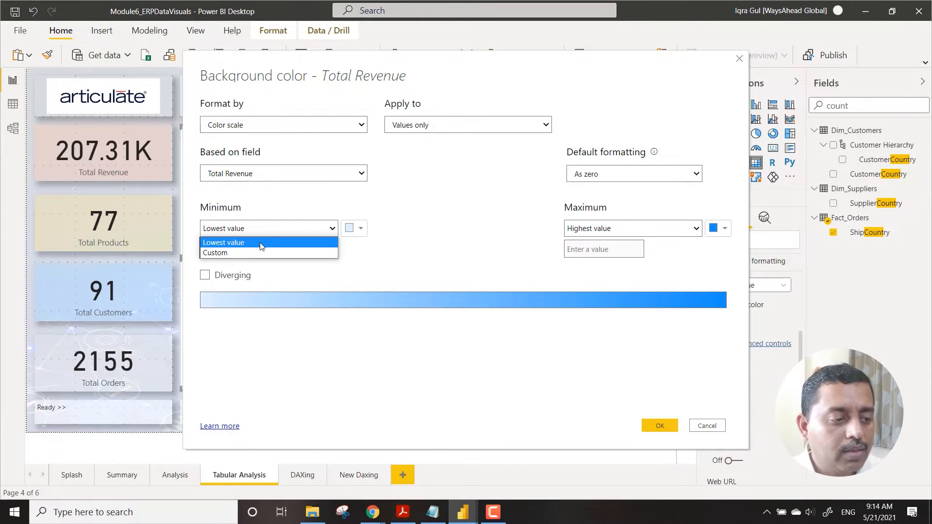
left_click(433, 202)
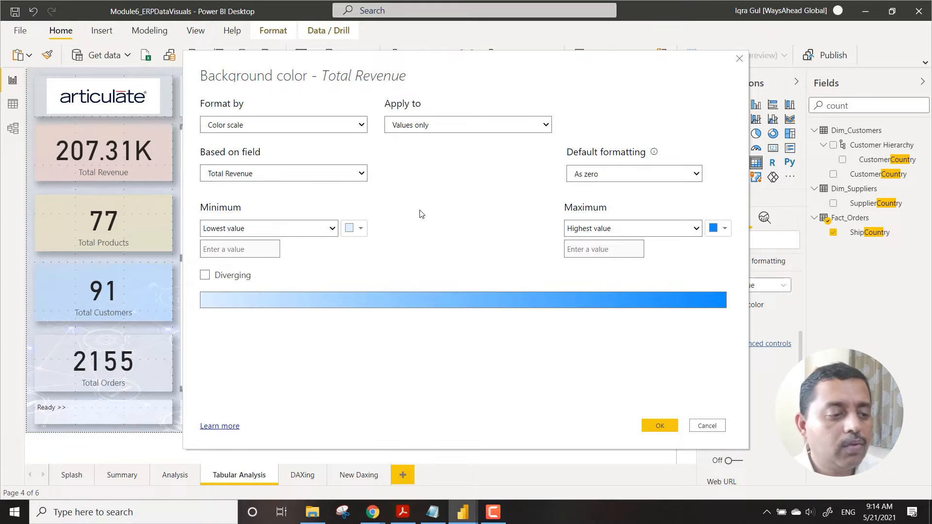
left_click(205, 276)
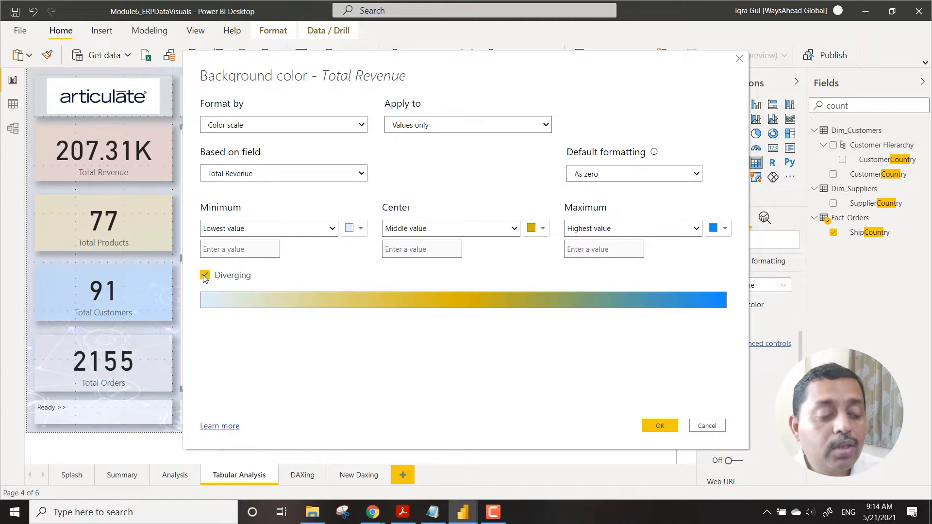
Set the color scale's maximum to a custom bright green.
left_click(725, 230)
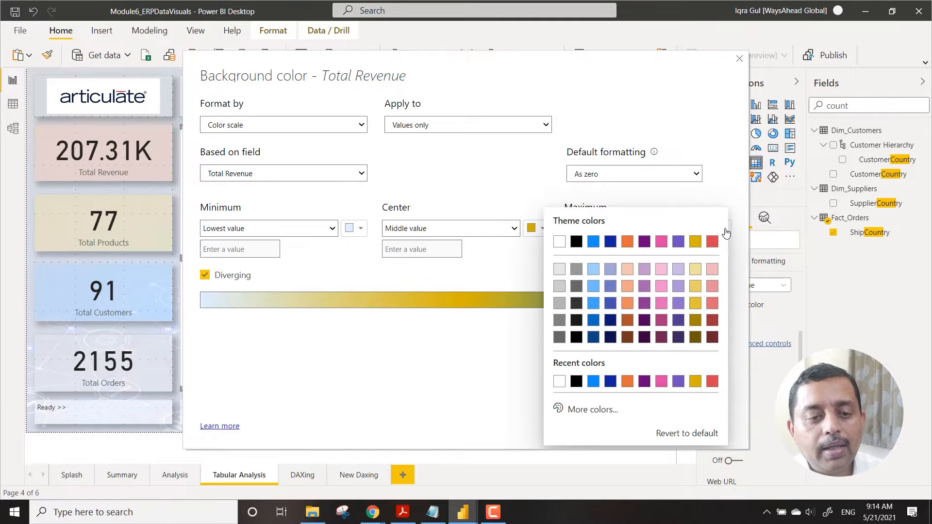
left_click(596, 410)
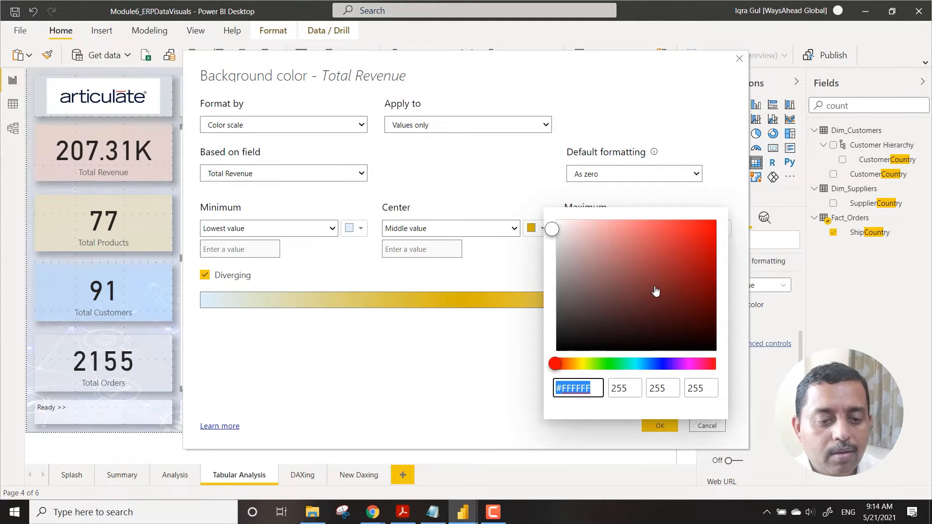
left_click(604, 363)
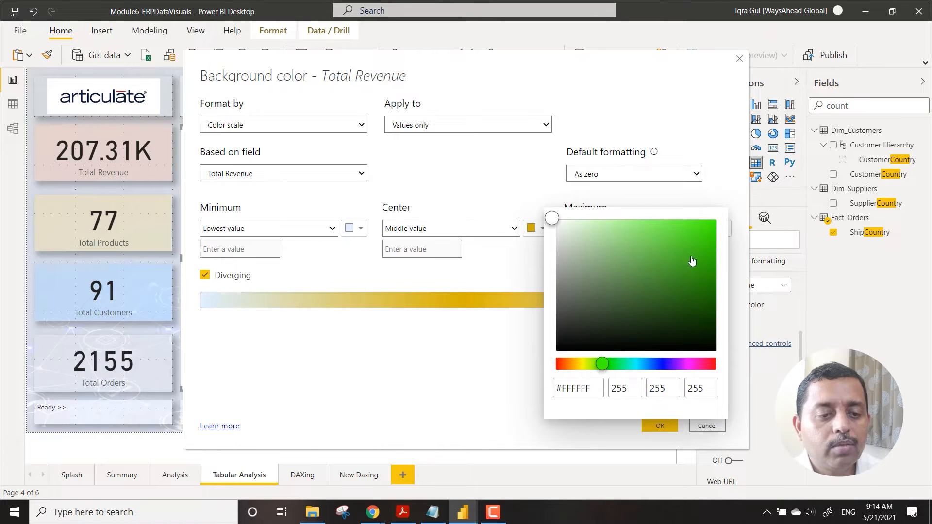
left_click(710, 228)
left_click(477, 298)
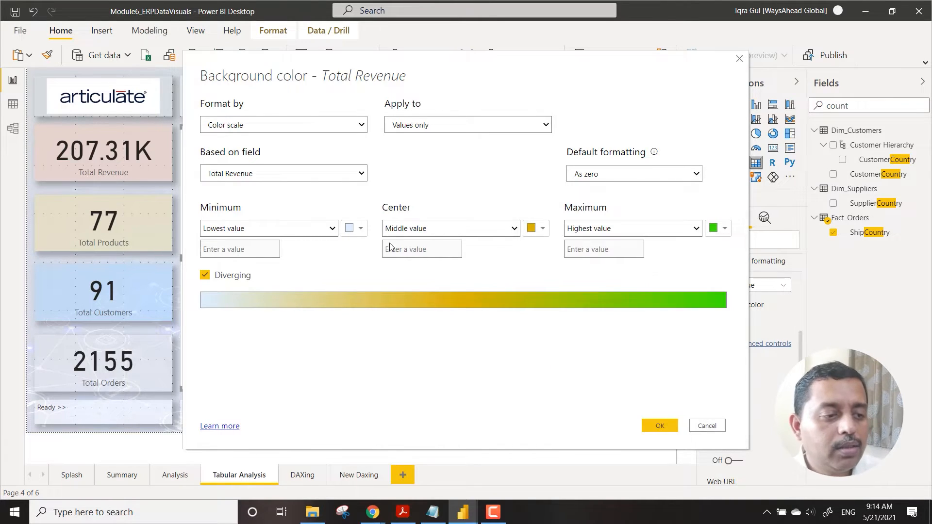
Set the color scale's minimum to light pink and apply the diverging scale to the matrix.
left_click(359, 232)
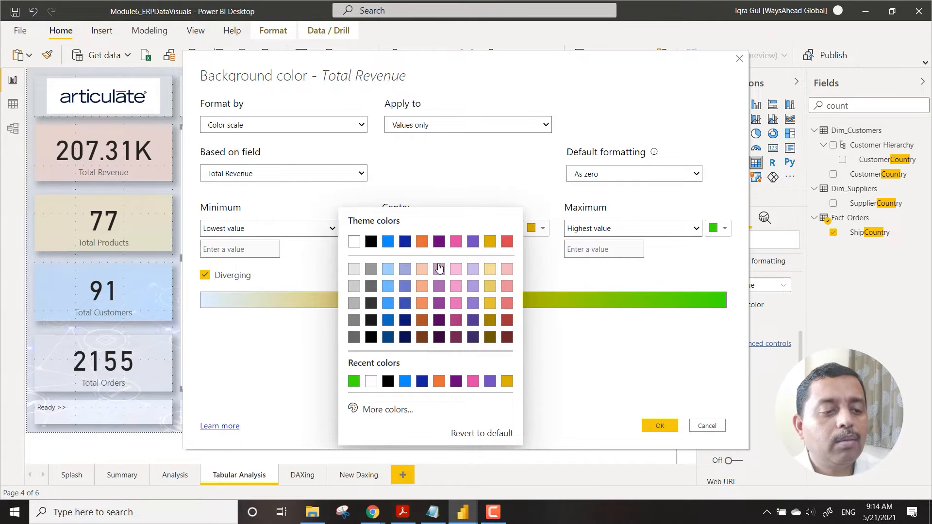
left_click(456, 270)
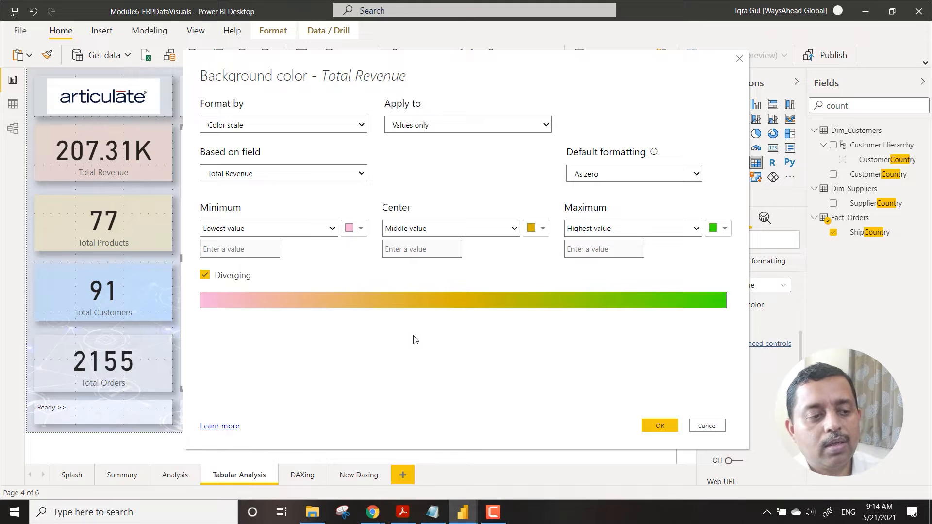
left_click(362, 230)
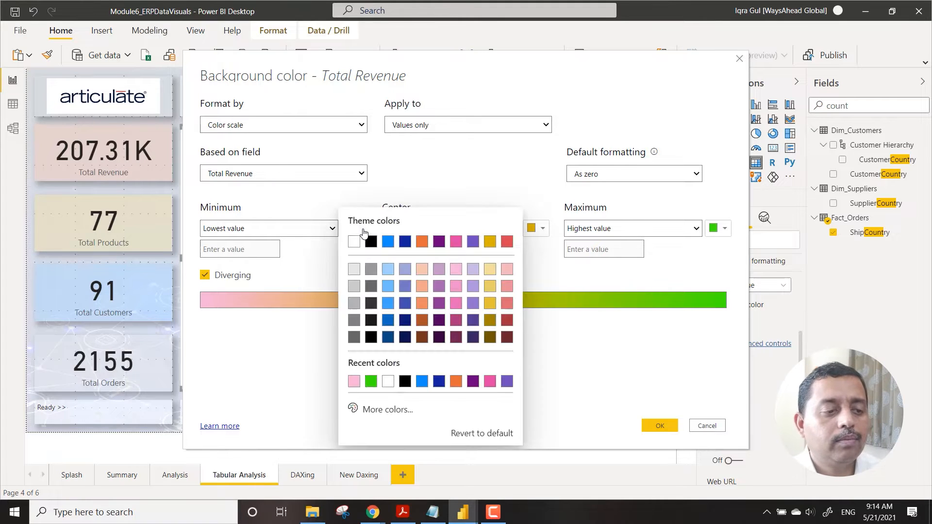
left_click(457, 269)
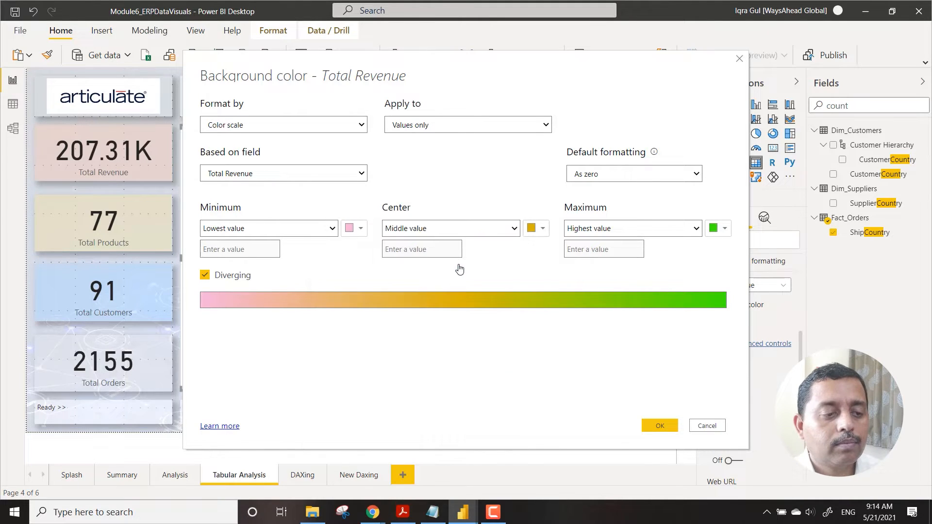
left_click(659, 425)
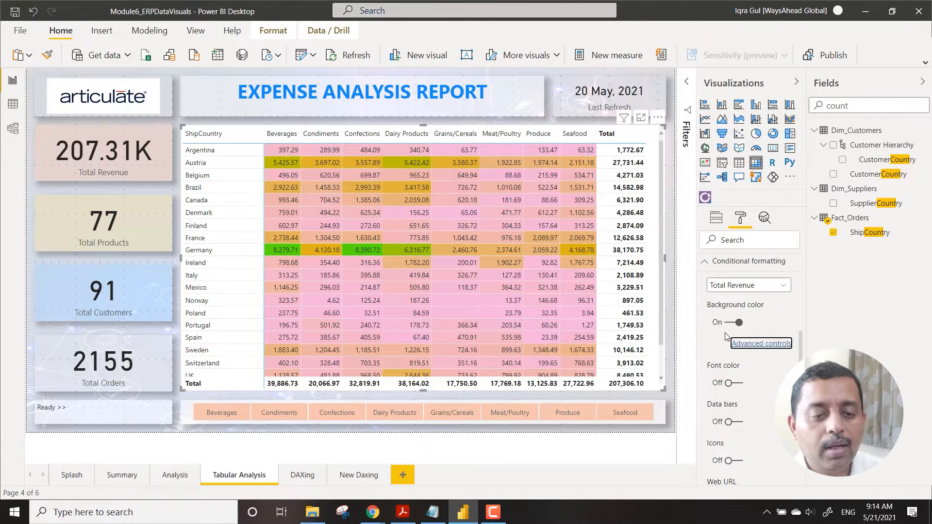
In Total Revenue's background color settings, change the minimum color to light gray, set default formatting to Don't format, and apply.
left_click(758, 346)
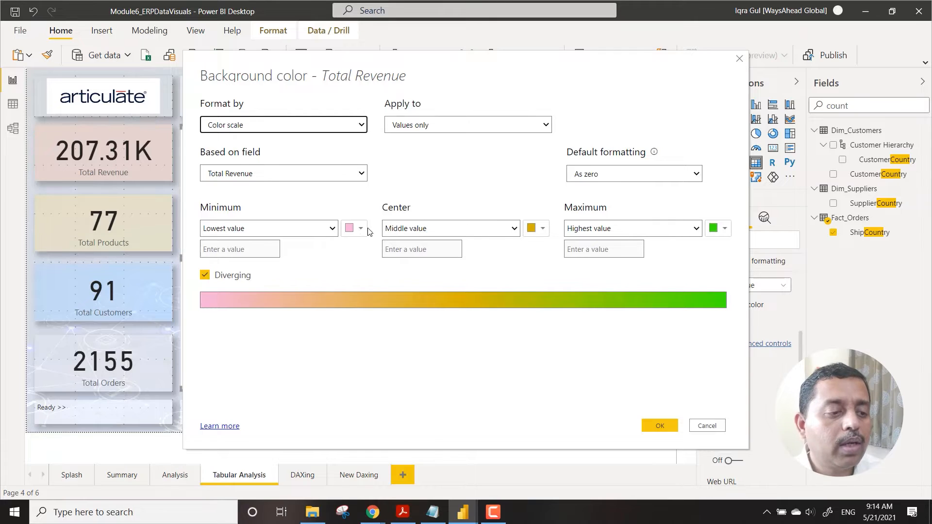
left_click(361, 233)
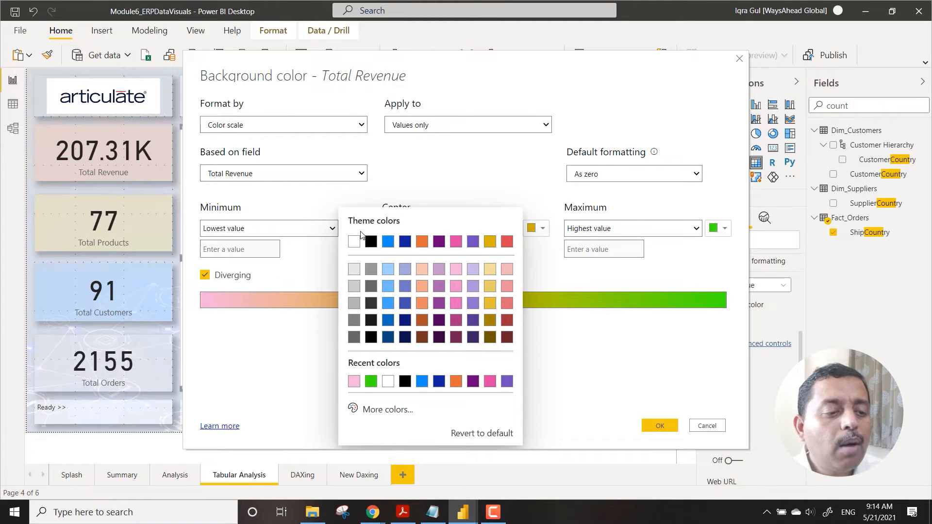
left_click(353, 271)
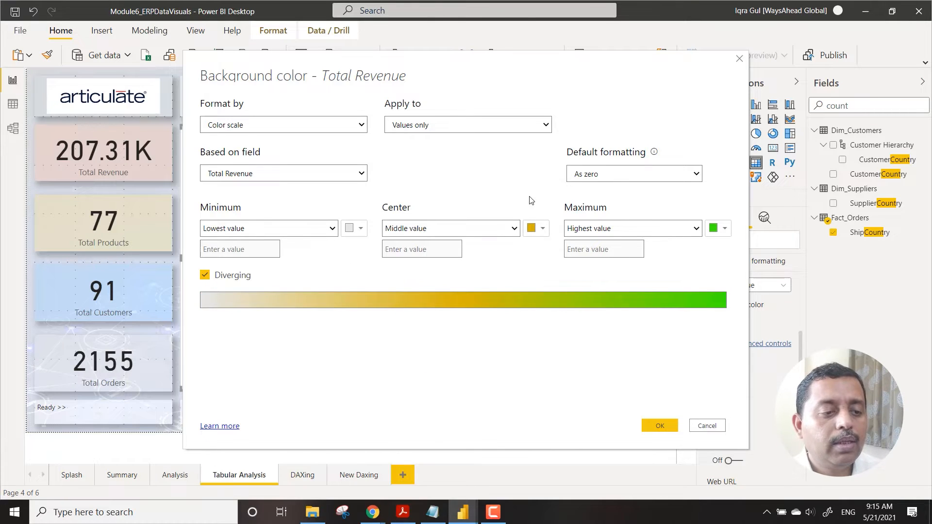
left_click(618, 177)
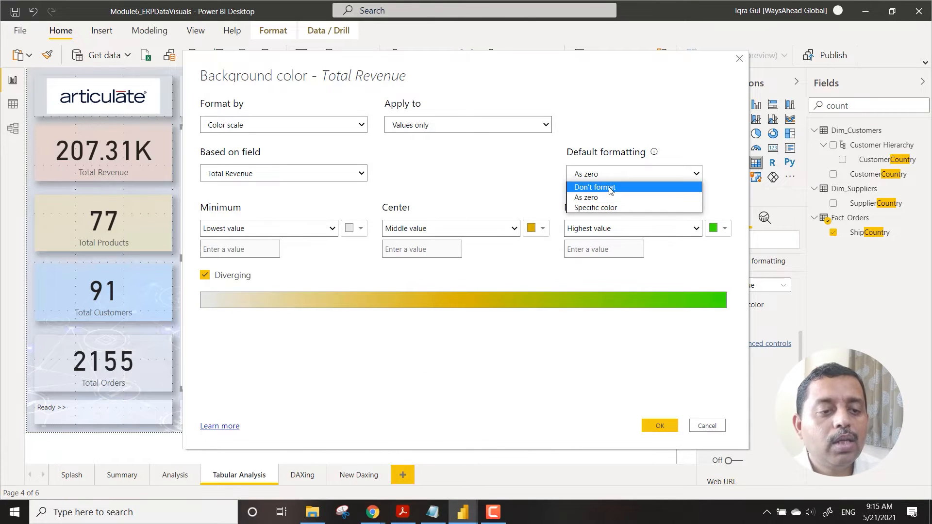
left_click(611, 188)
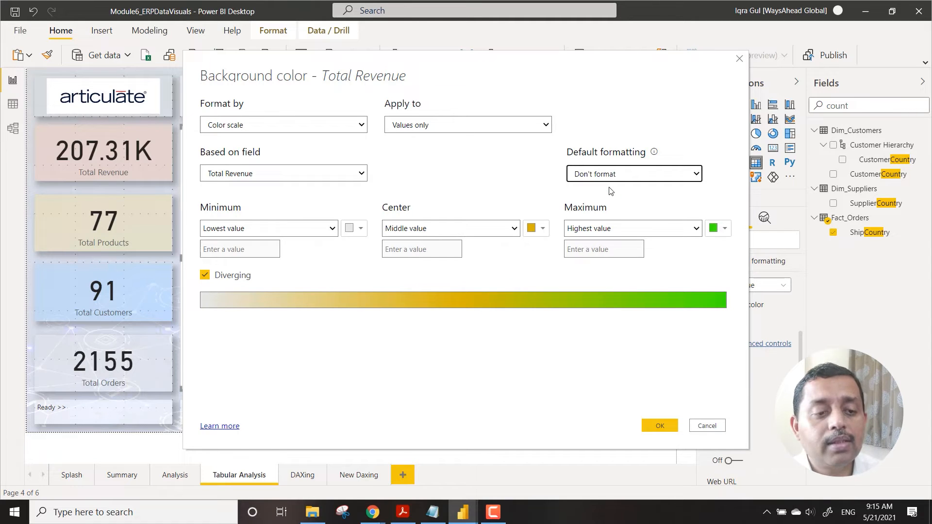
left_click(651, 428)
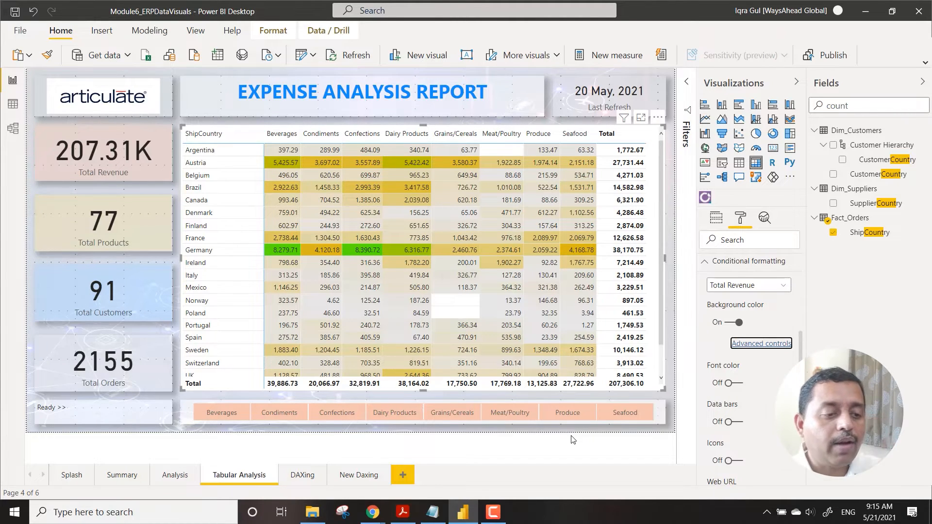
Examine the matrix's color shading from Argentina to Venezuela, including the cells without revenue.
scroll(518, 325, "down", 2)
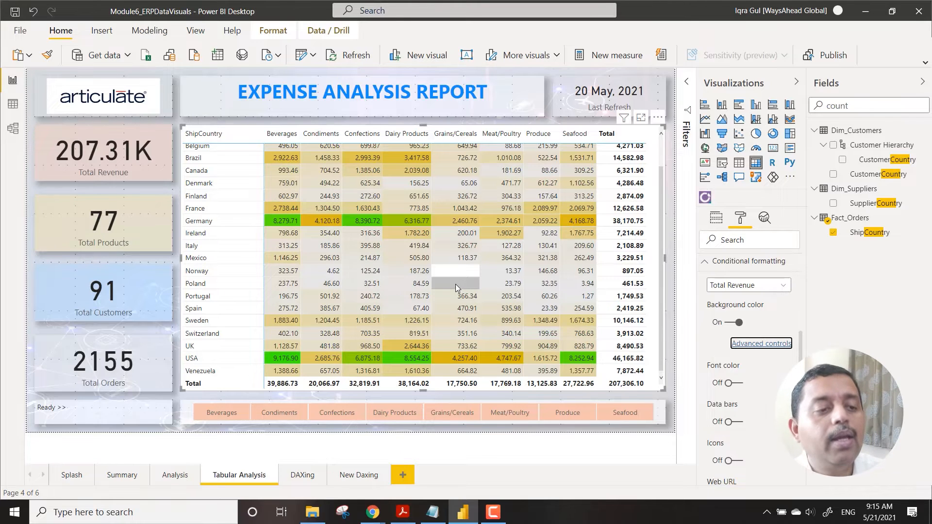
scroll(505, 339, "up", 2)
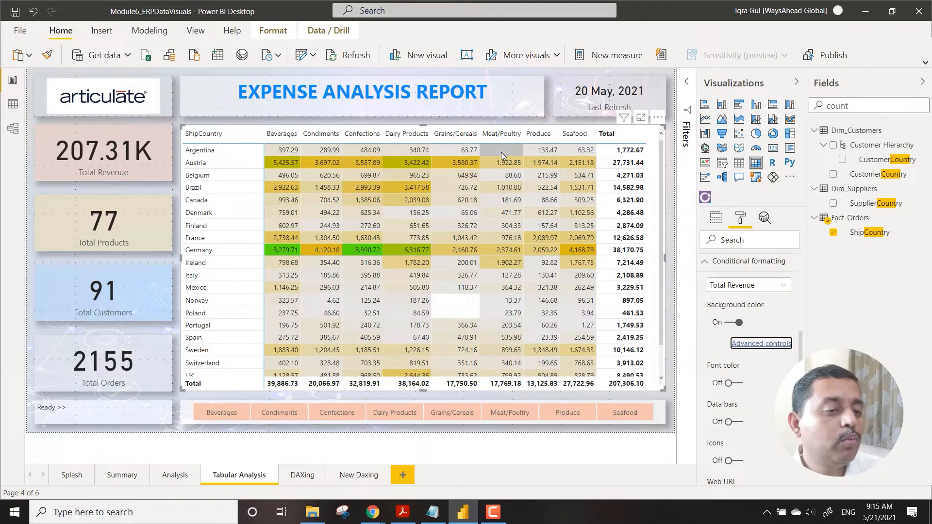
scroll(466, 301, "down", 2)
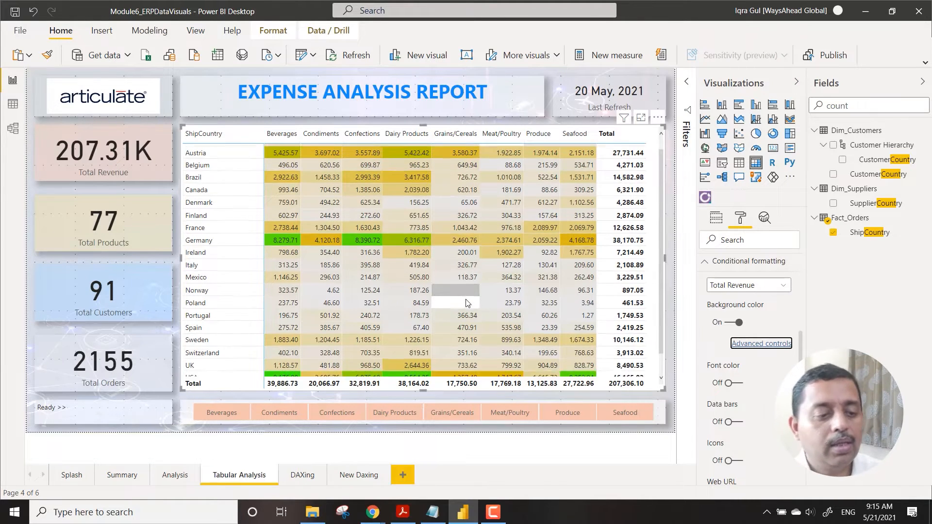
scroll(466, 302, "up", 2)
scroll(466, 302, "down", 2)
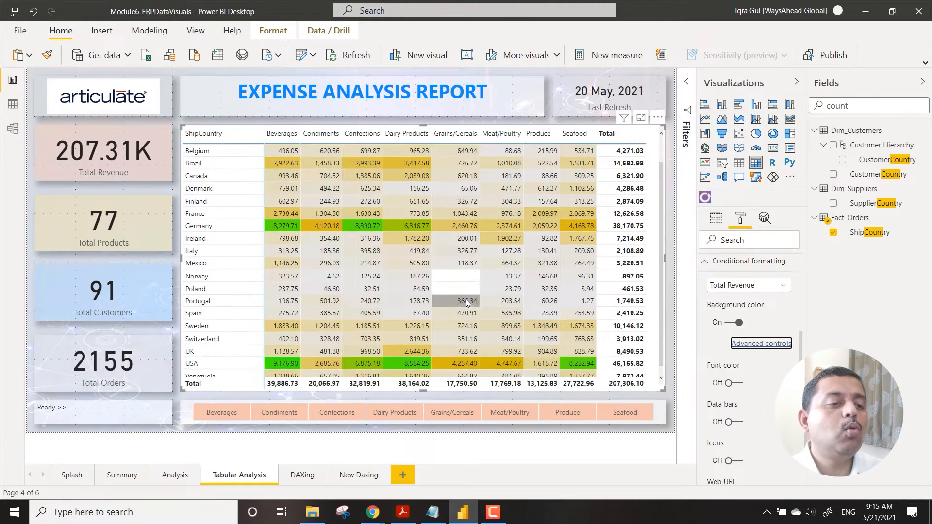
scroll(466, 302, "up", 2)
scroll(465, 299, "down", 2)
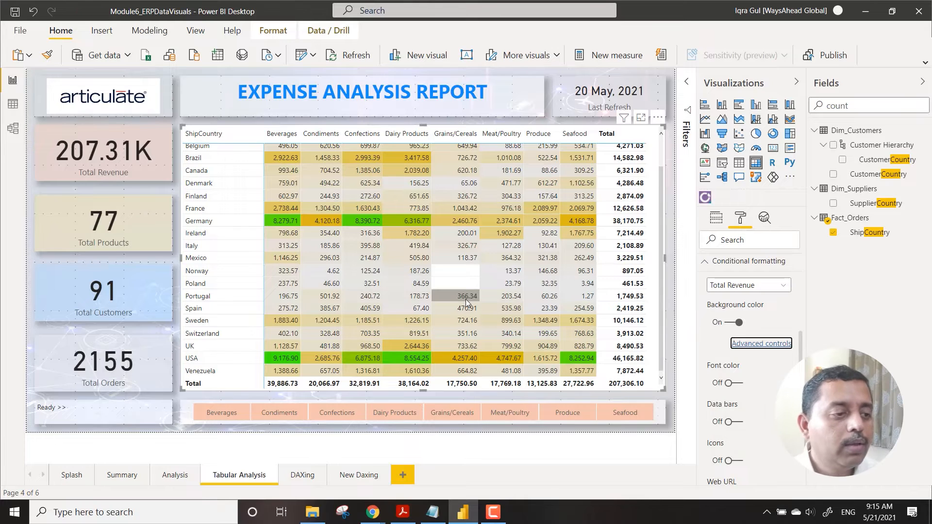
left_click(677, 230)
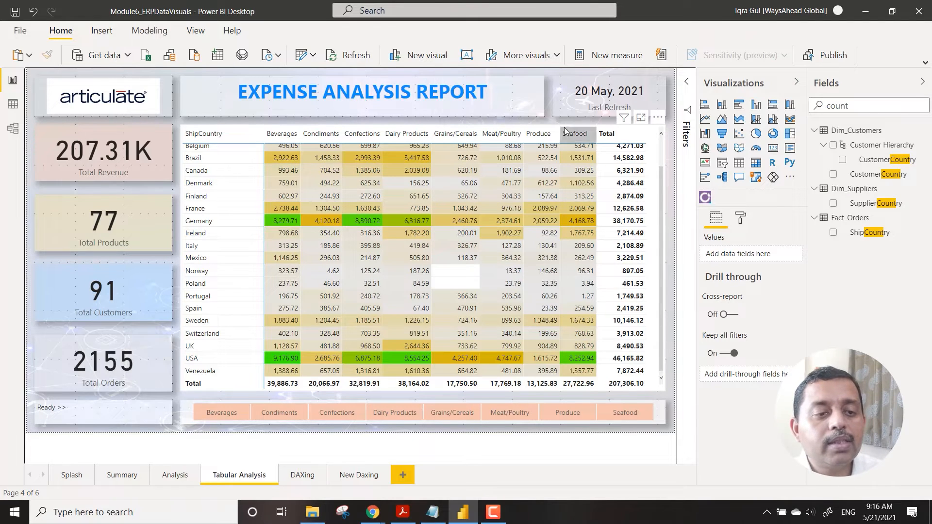
Select Beverages and Seafood in the Tabular Analysis category slicer and check whether the Summary and Analysis pages follow the selection.
left_click(226, 416)
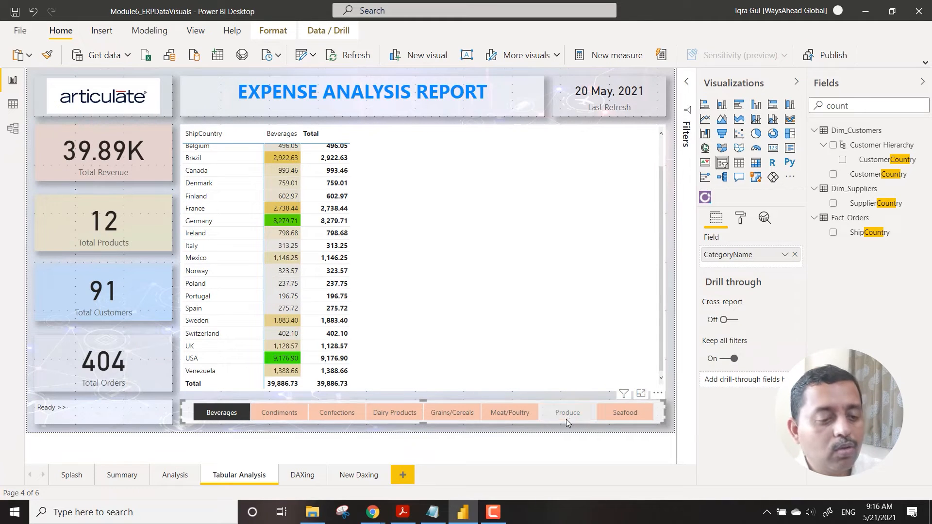
left_click(621, 412, "ctrl")
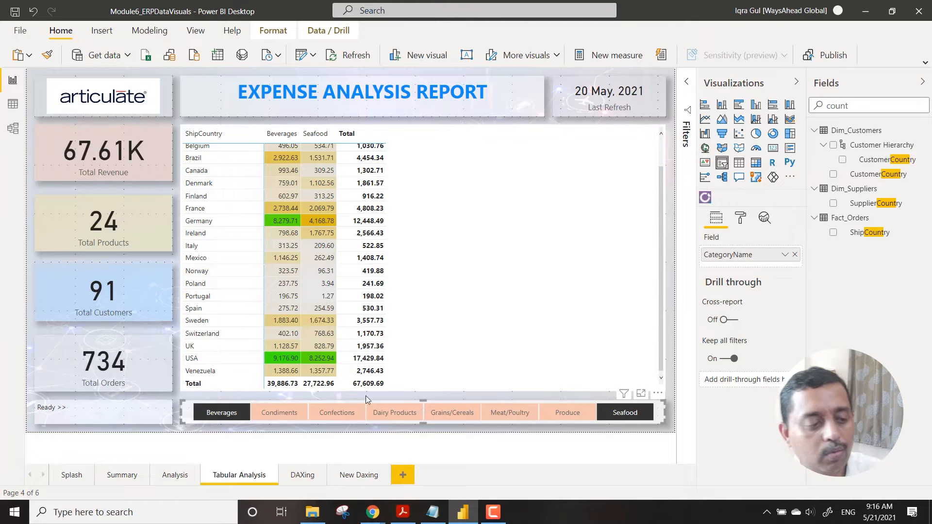
left_click(124, 476)
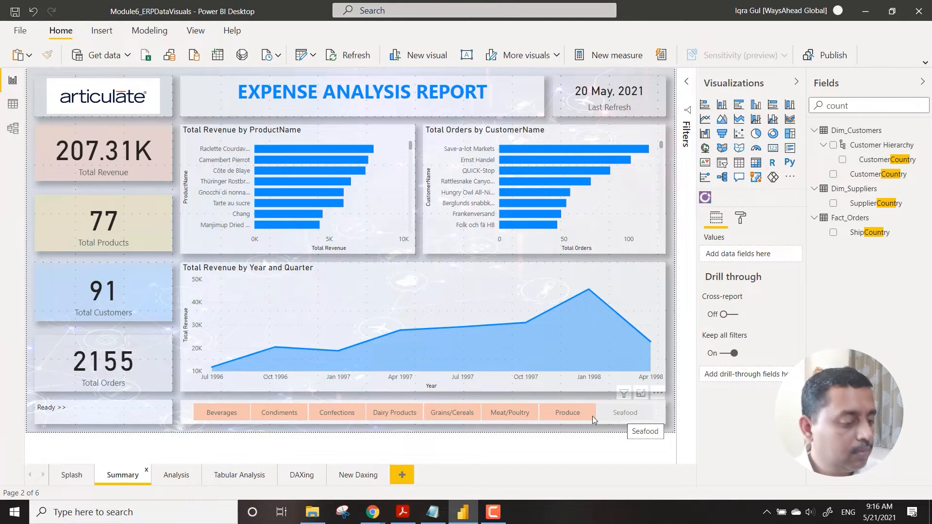
left_click(181, 477)
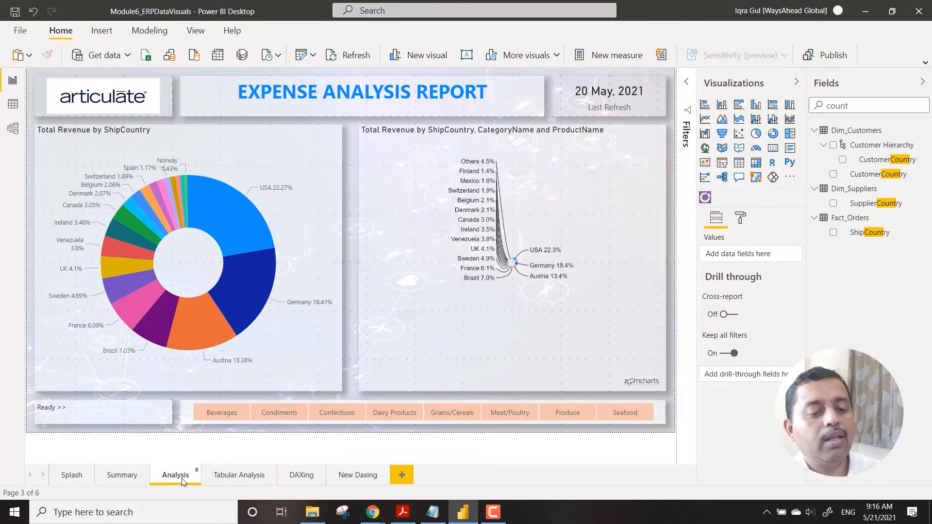
left_click(133, 479)
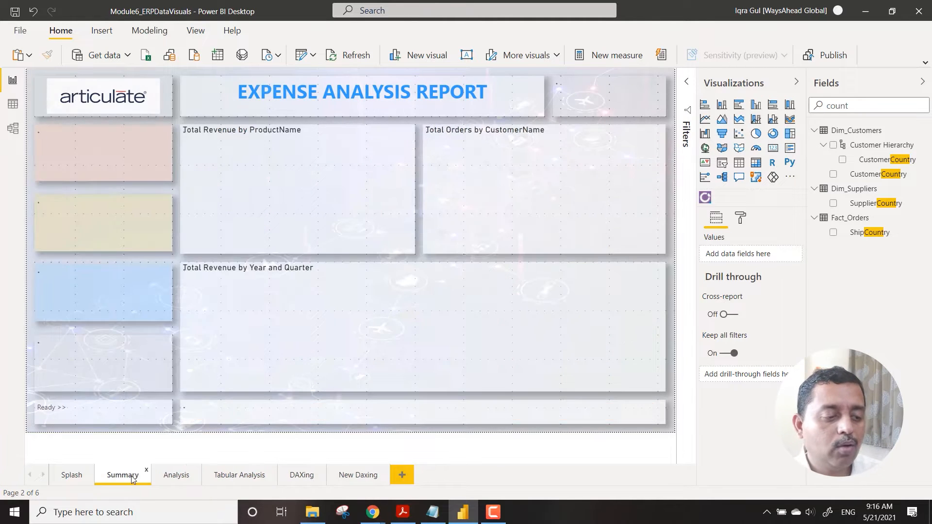
left_click(252, 482)
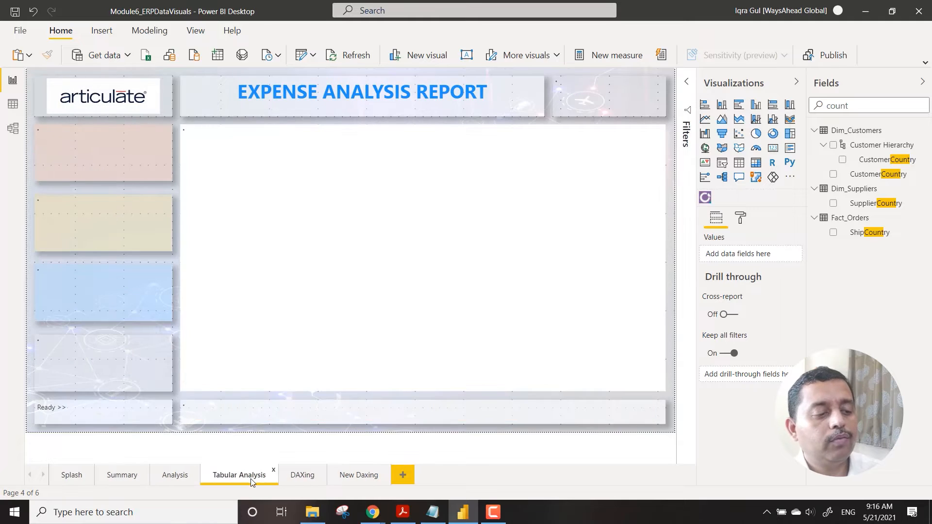
Review the DAXing and New Daxing pages, then compare the category slicers on the Summary and Tabular Analysis pages.
left_click(318, 481)
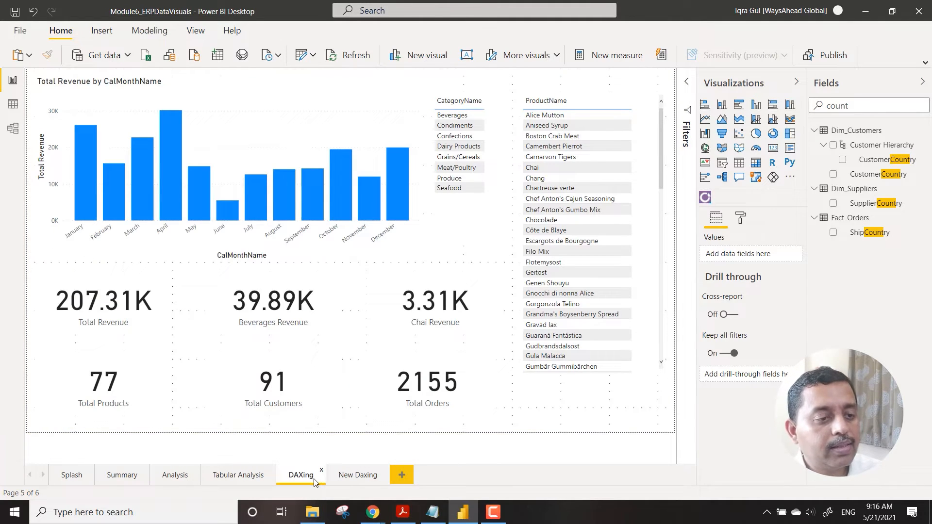
left_click(351, 481)
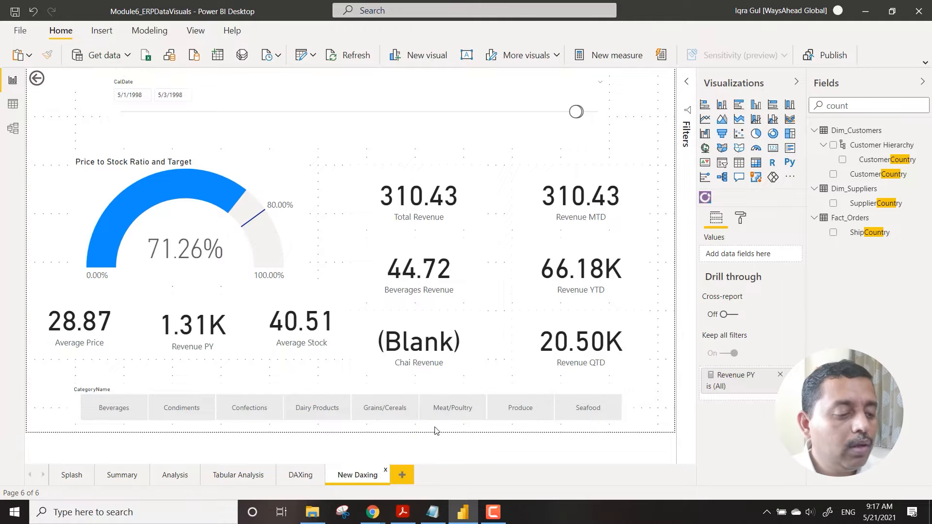
left_click(133, 481)
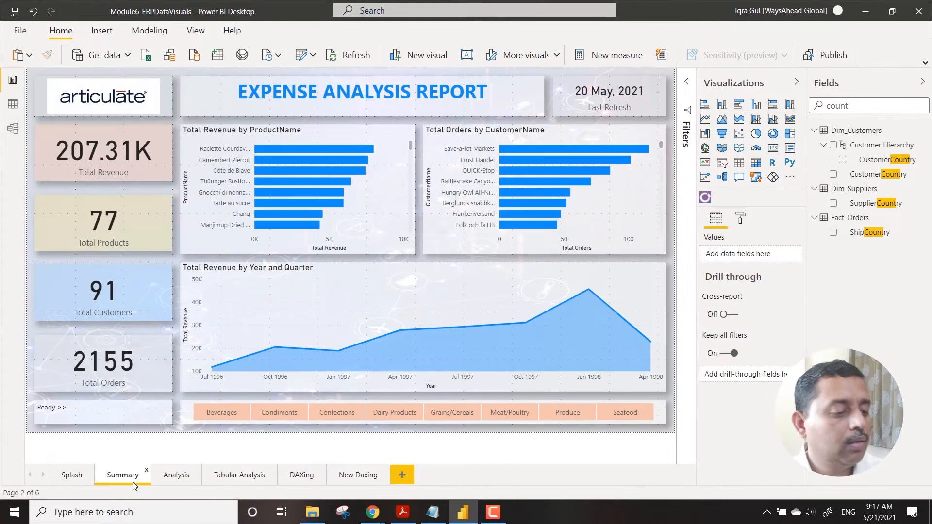
left_click(234, 479)
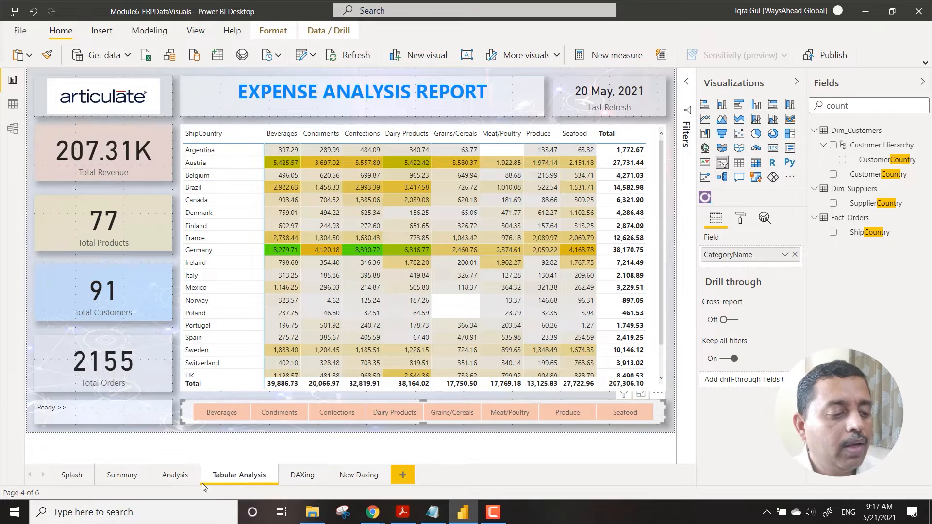
left_click(123, 476)
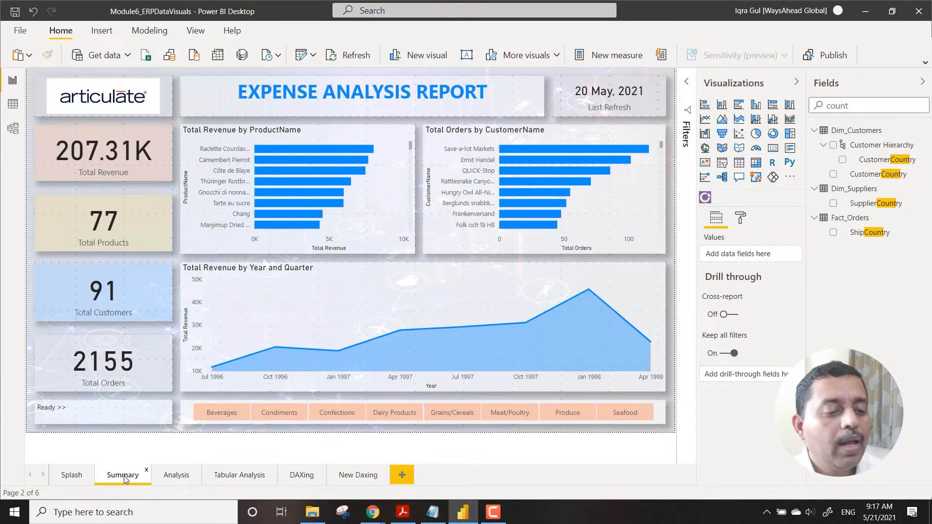
Sync the Summary page's CategoryName slicer across the Summary, Analysis and Tabular Analysis pages.
left_click(184, 418)
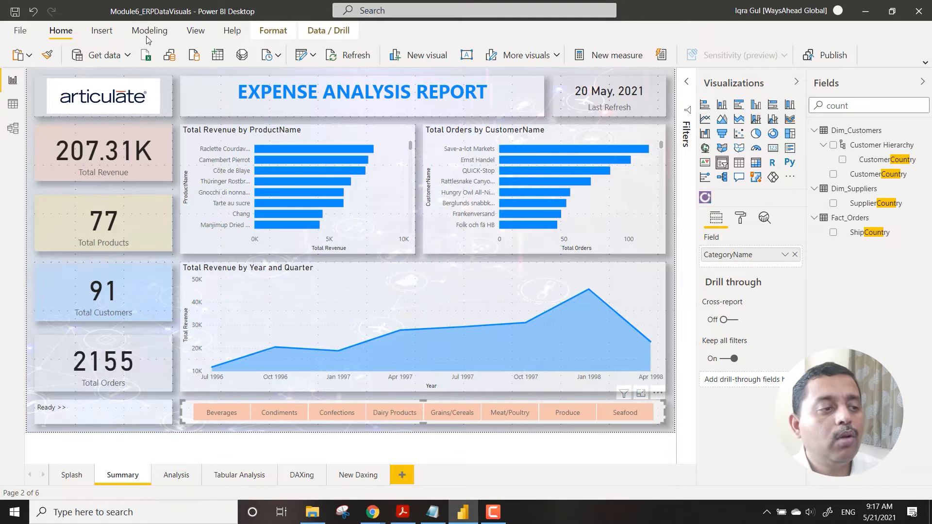
left_click(207, 35)
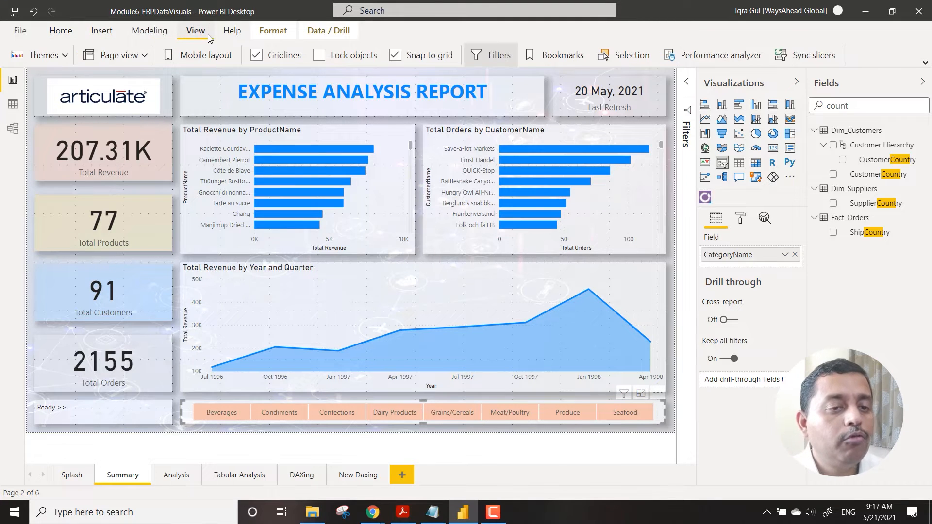
left_click(813, 56)
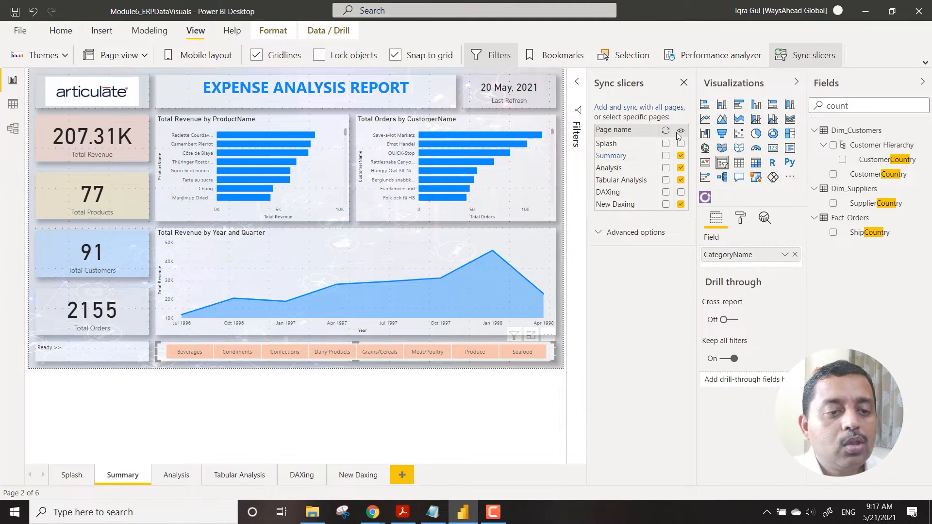
left_click(666, 156)
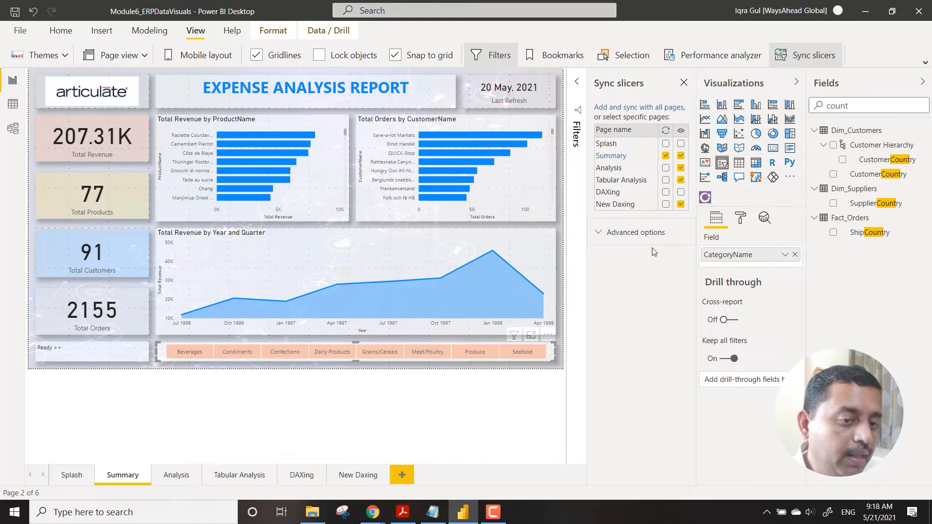
left_click(666, 167)
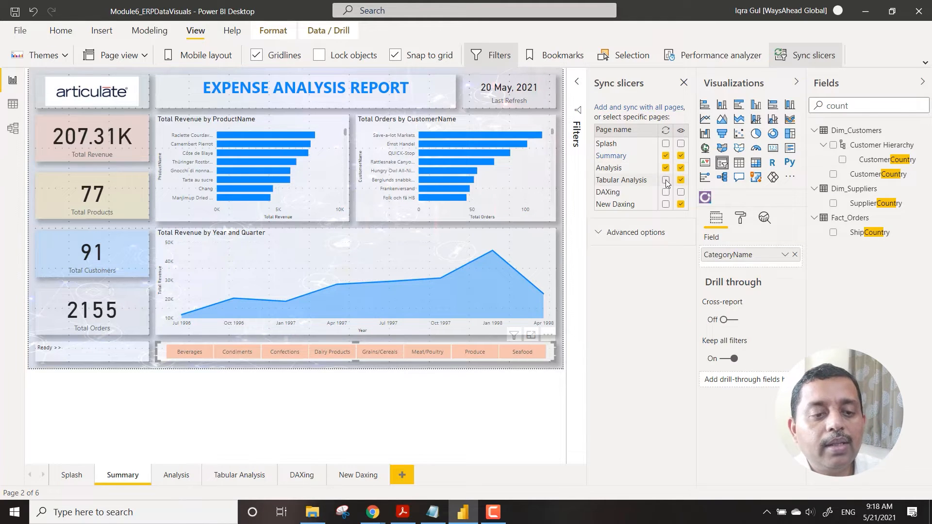
left_click(665, 180)
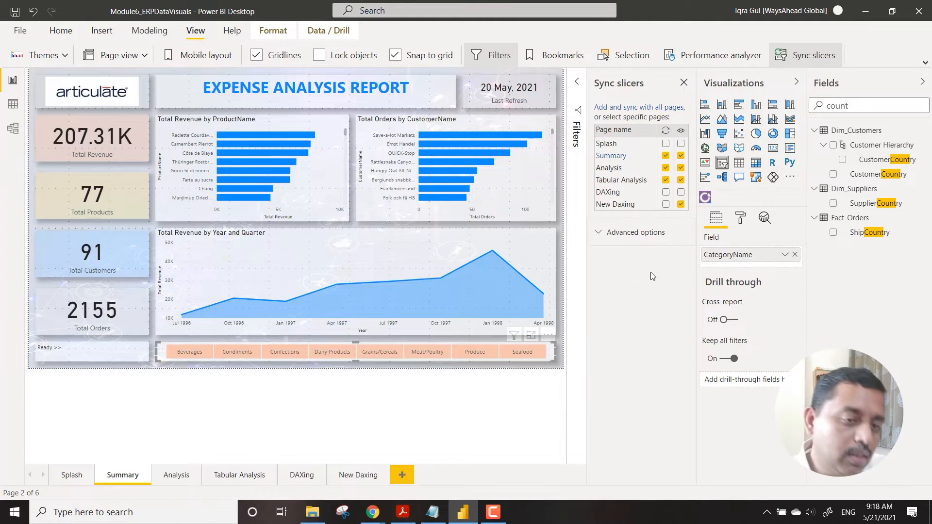
left_click(684, 83)
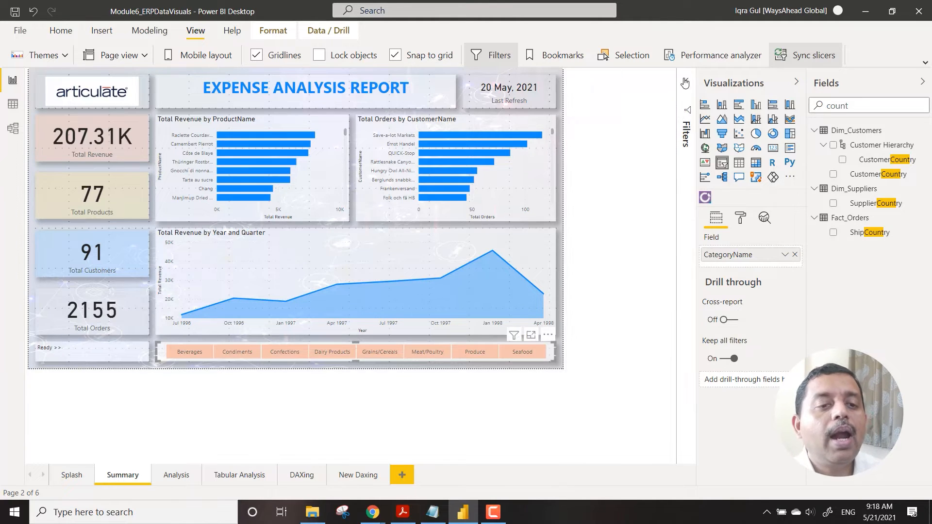
left_click(498, 462)
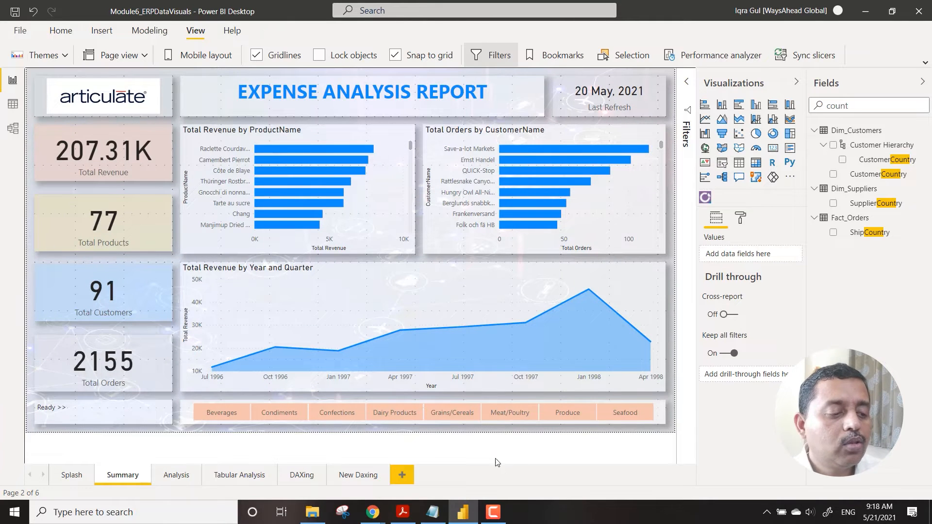
Filter the Summary page to Beverages and check that the selection carries over to the Analysis and Tabular Analysis pages.
left_click(213, 416)
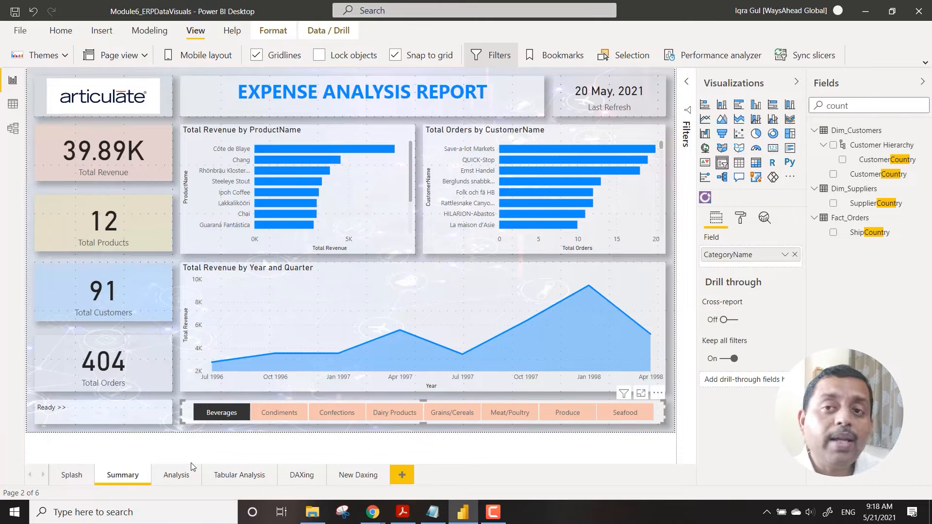
left_click(178, 481)
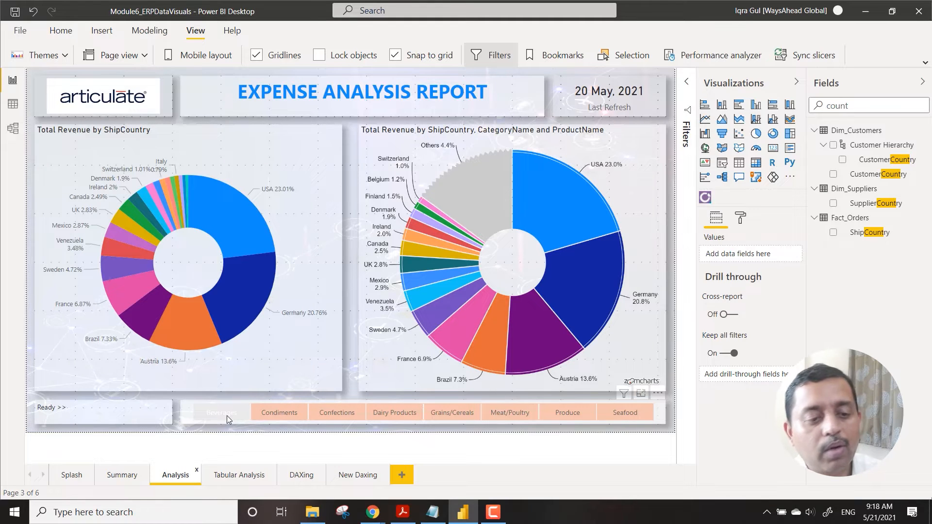
left_click(226, 416)
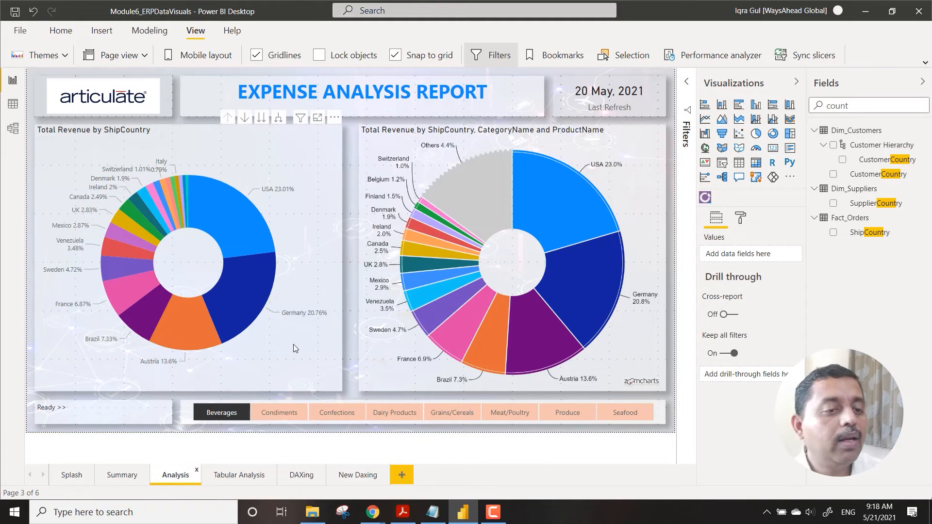
left_click(241, 478)
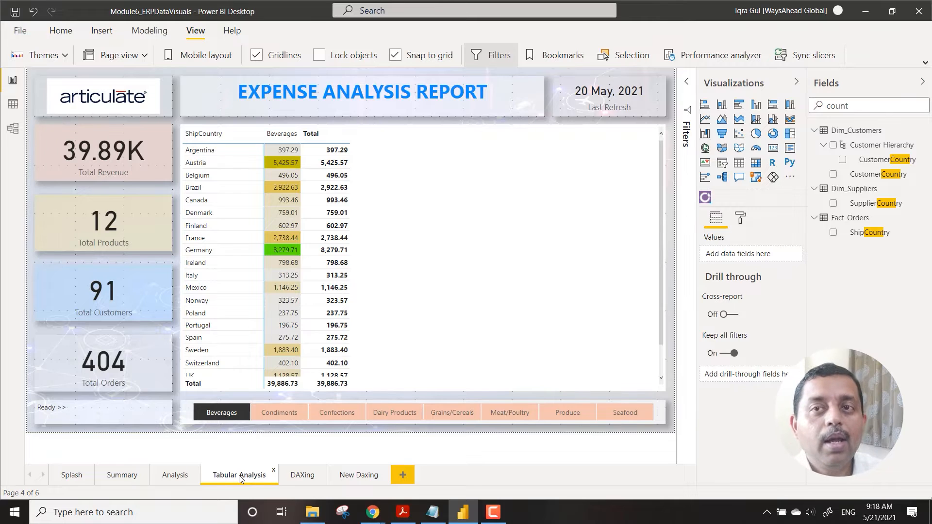
Check whether the Beverages selection reaches the DAXing and New Daxing pages, and return to the Tabular Analysis page.
left_click(304, 479)
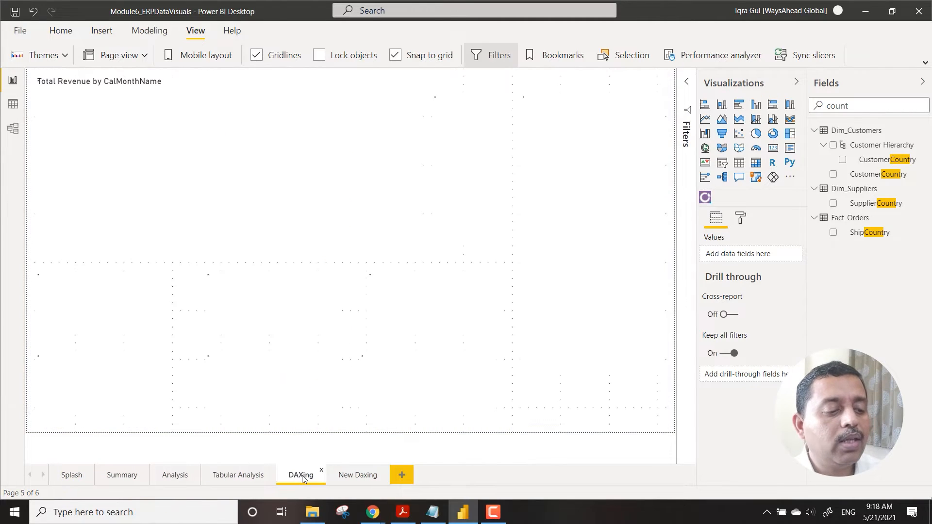
left_click(346, 479)
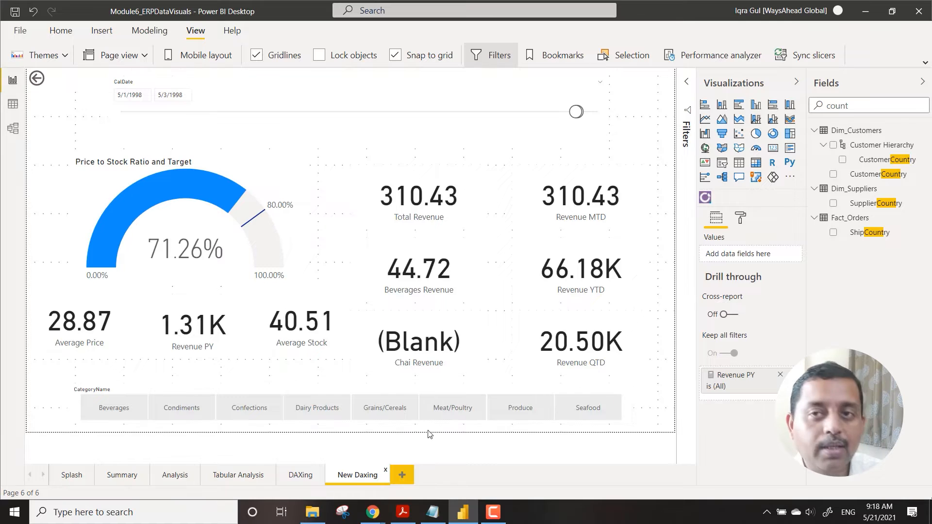
left_click(232, 478)
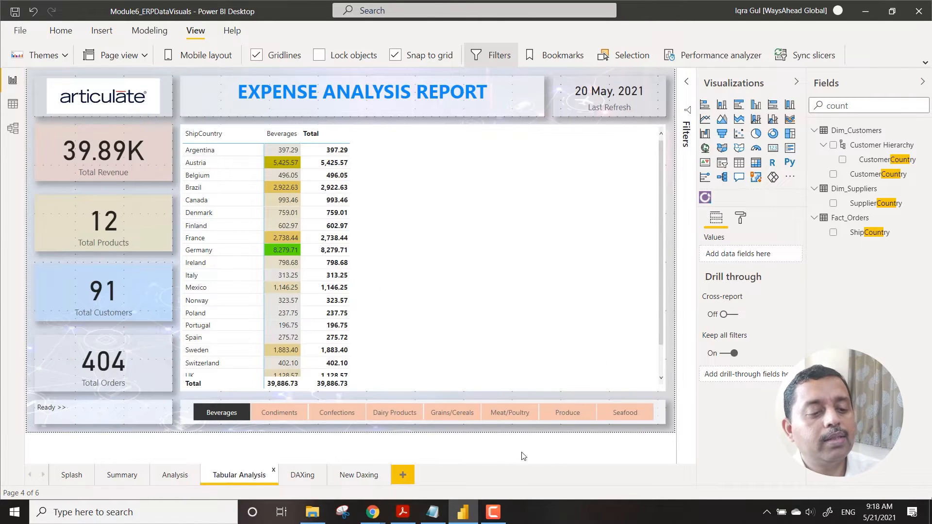
Add Grains/Cereals and Seafood to the Tabular Analysis category selection and check that the Analysis and Summary pages follow.
left_click(459, 416, "ctrl")
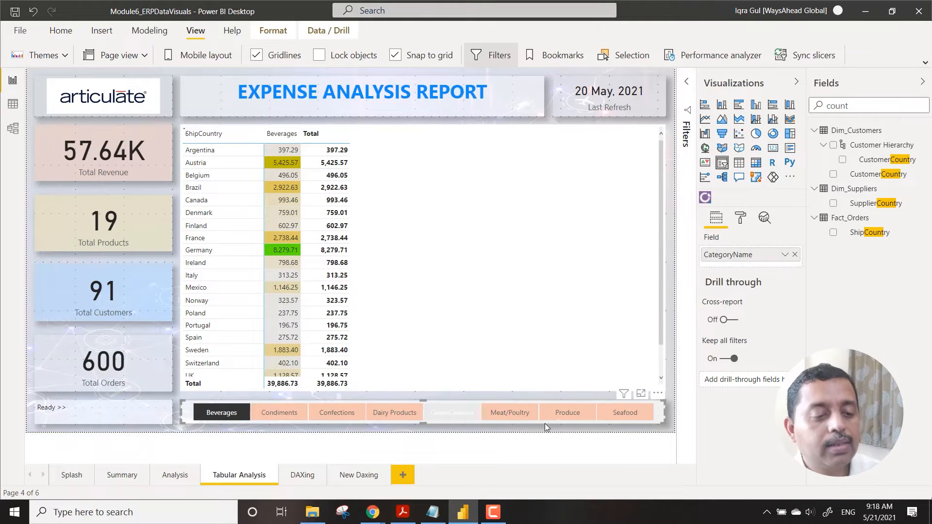
left_click(644, 412, "ctrl")
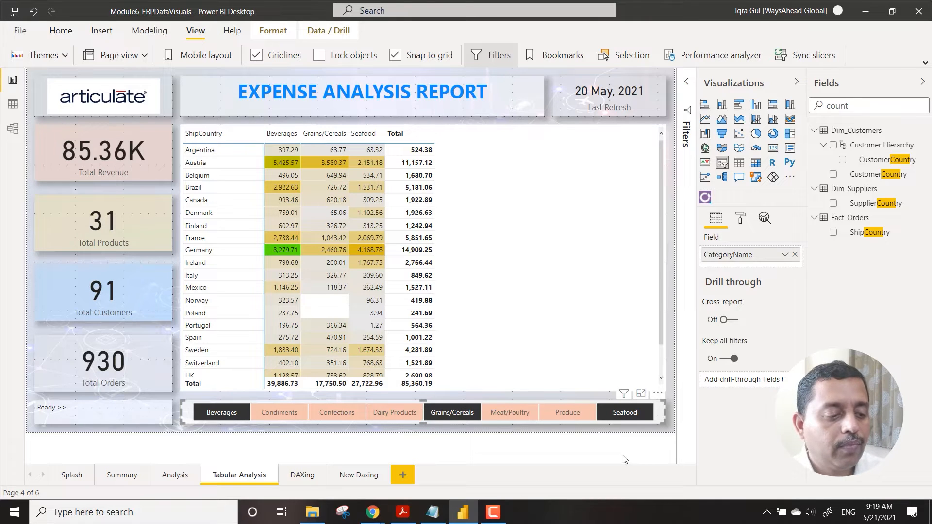
left_click(174, 476)
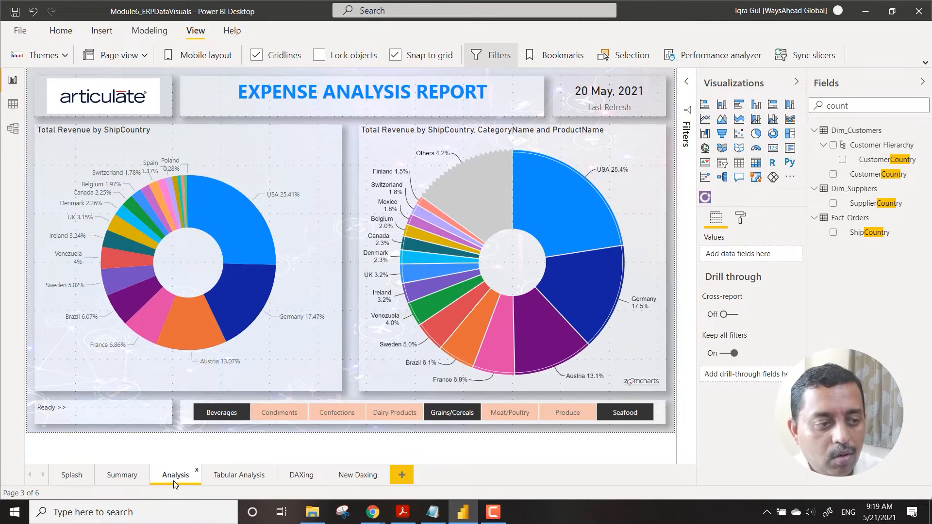
left_click(128, 478)
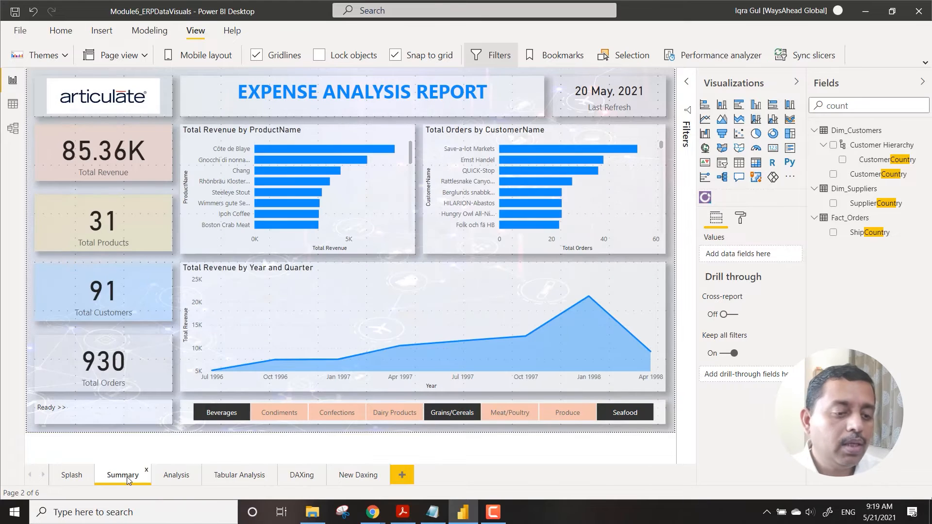
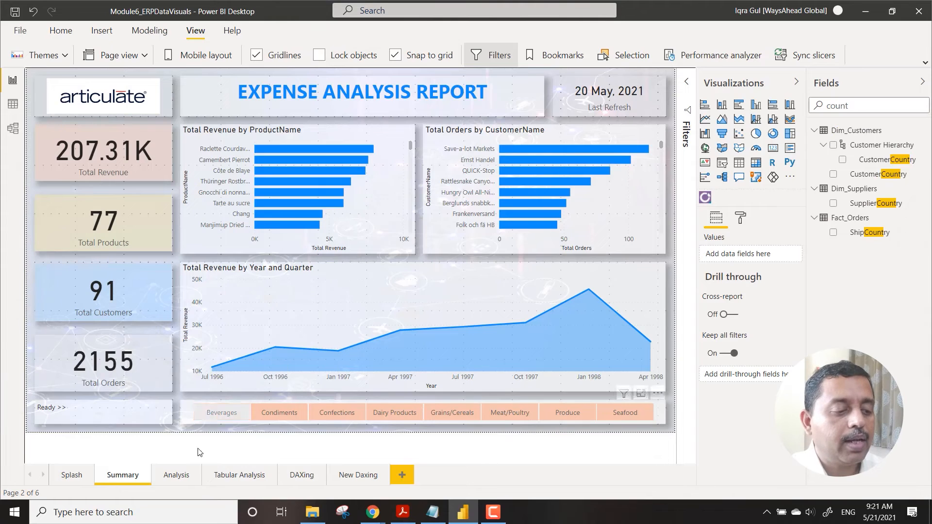
Compare the Analysis and Summary pages with no category selected in the slicer.
left_click(172, 479)
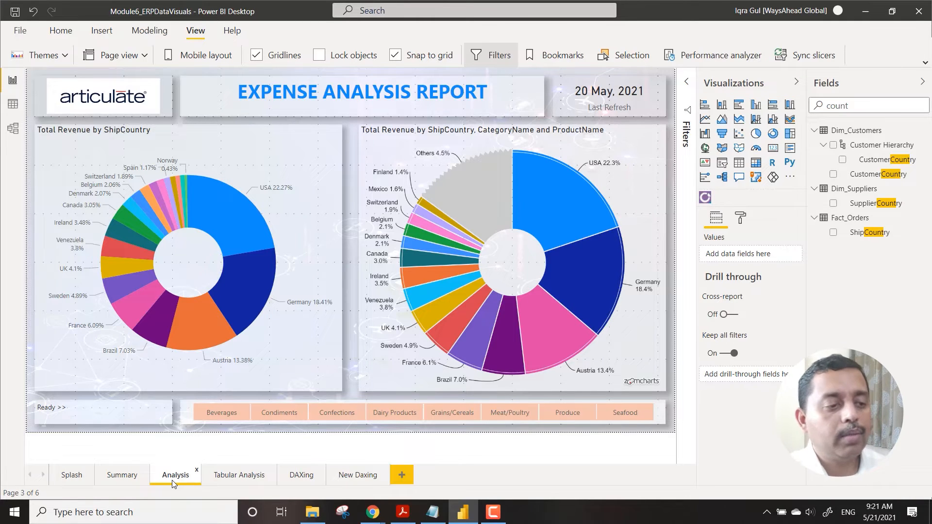
left_click(123, 476)
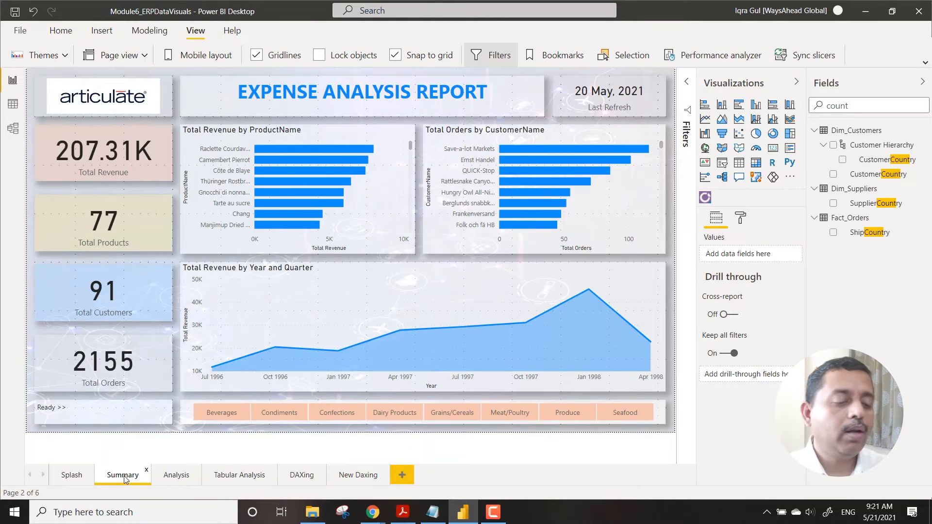
left_click(170, 477)
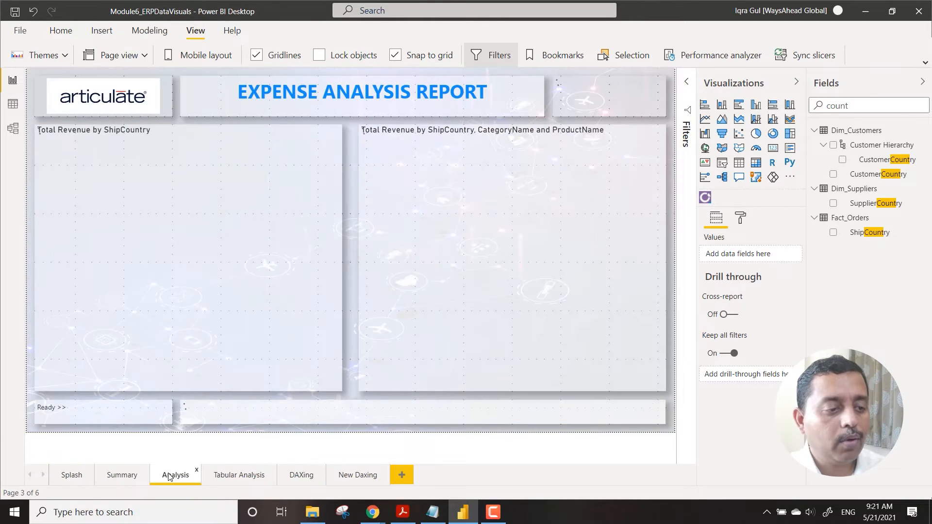
Duplicate the Tabular Analysis page and place the copy directly after the original, before DAXing.
left_click(233, 476)
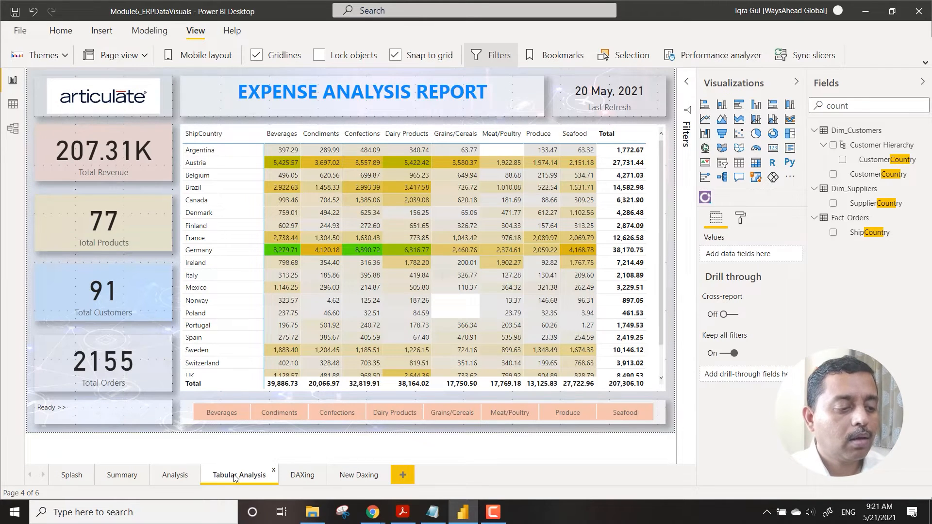
right_click(234, 477)
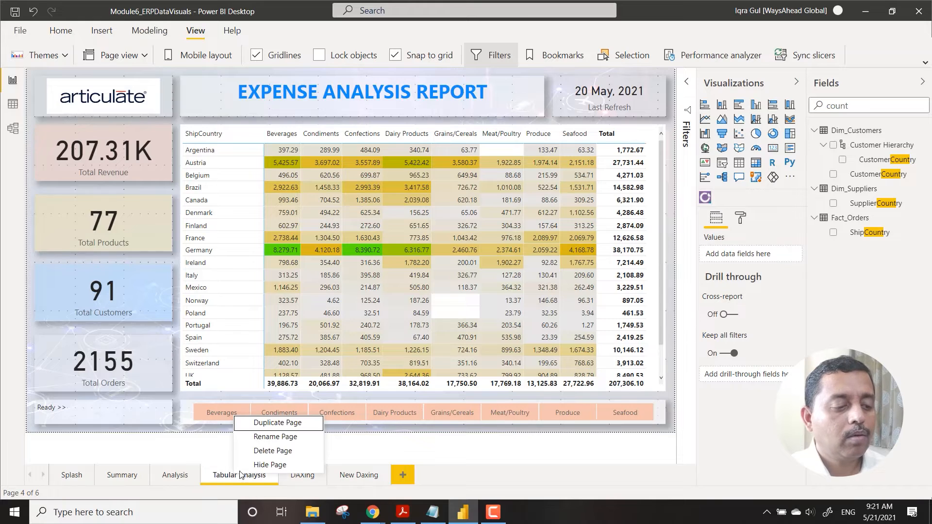
left_click(293, 424)
left_click_drag(436, 478, 320, 477)
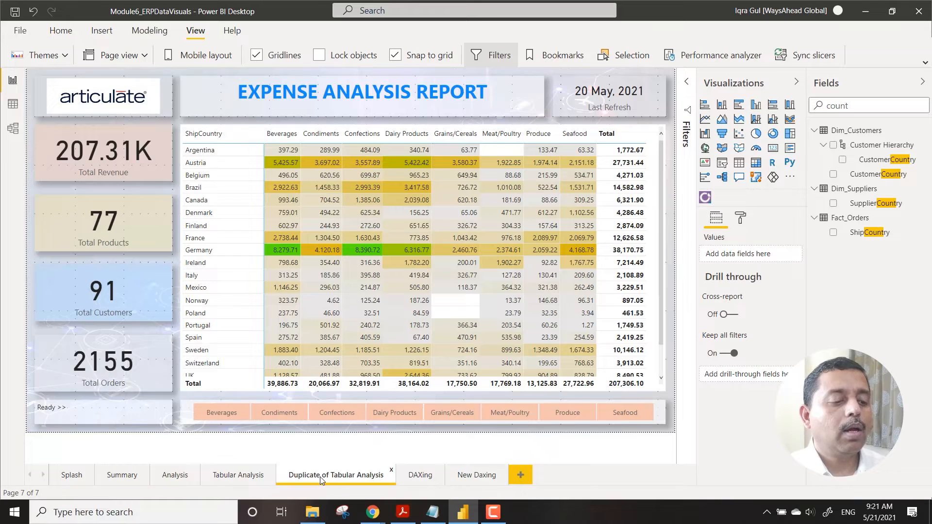
Rename the duplicated page as Smart Analysis.
key("Home")
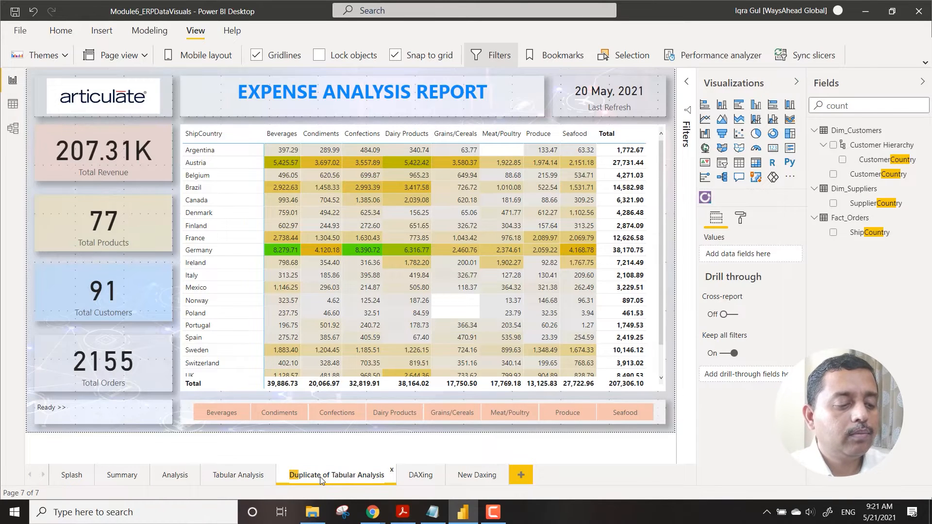
key("shift+Right")
key("shift+Right")
key("shift+Right")
key("shift+Right")
key("shift+Right")
key("shift+Right")
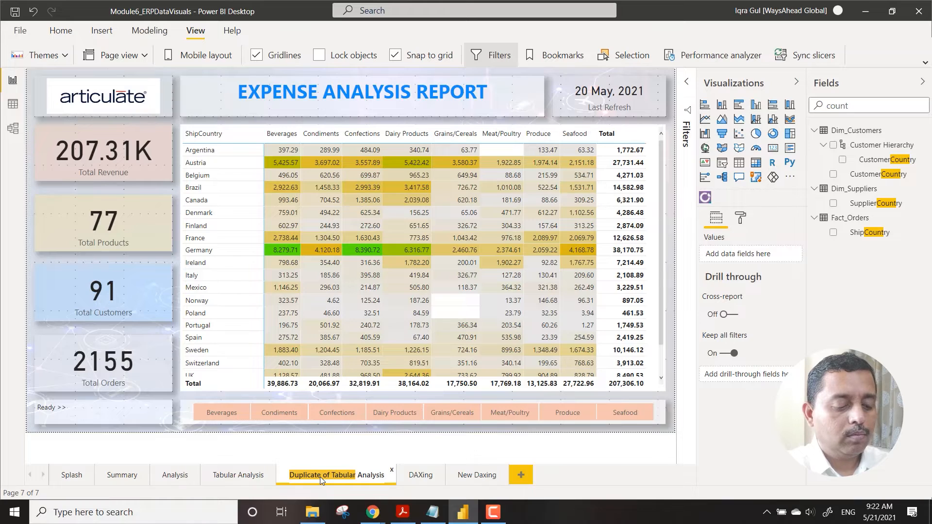
type("Smart")
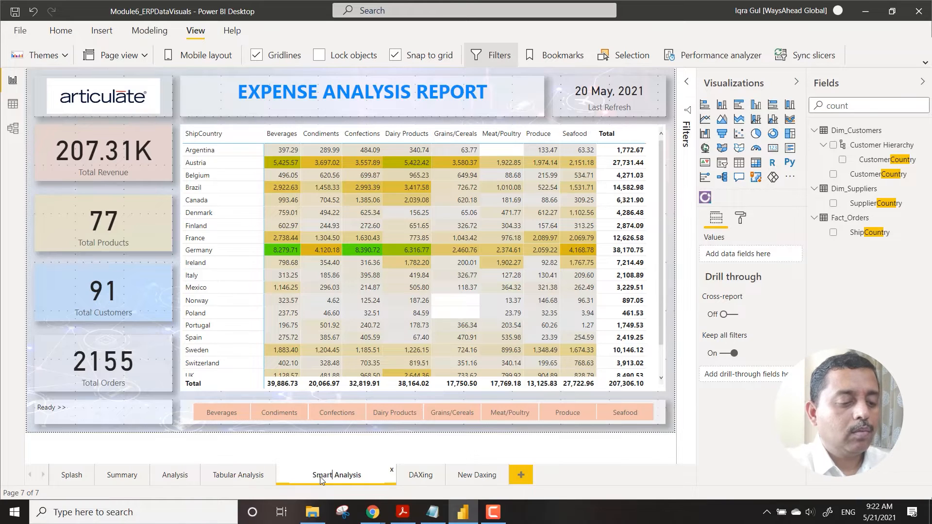
key("Return")
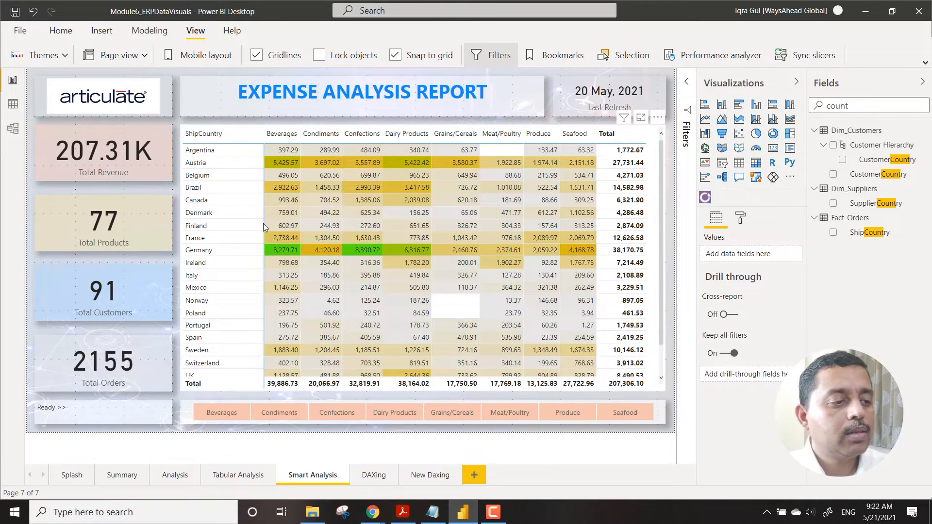
Replace the matrix on the Smart Analysis page with a clustered column chart that fills the same area.
left_click(228, 127)
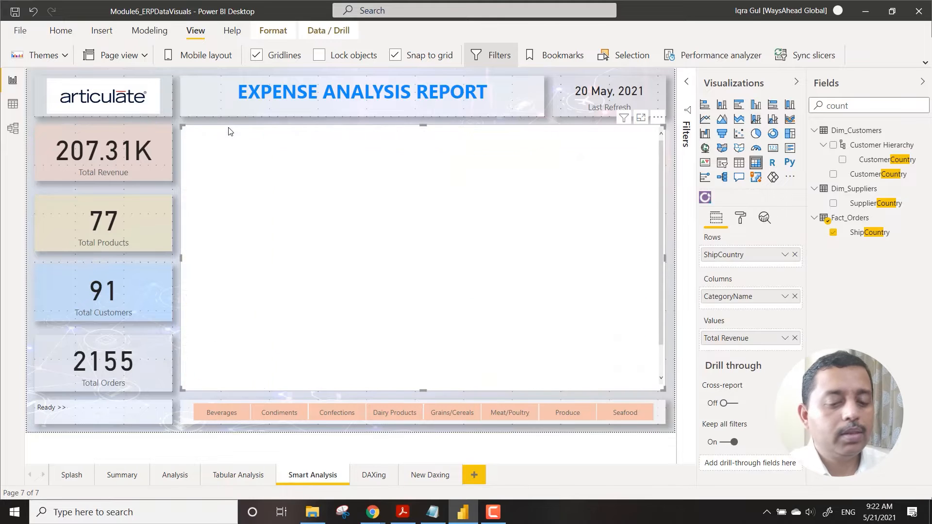
key("Delete")
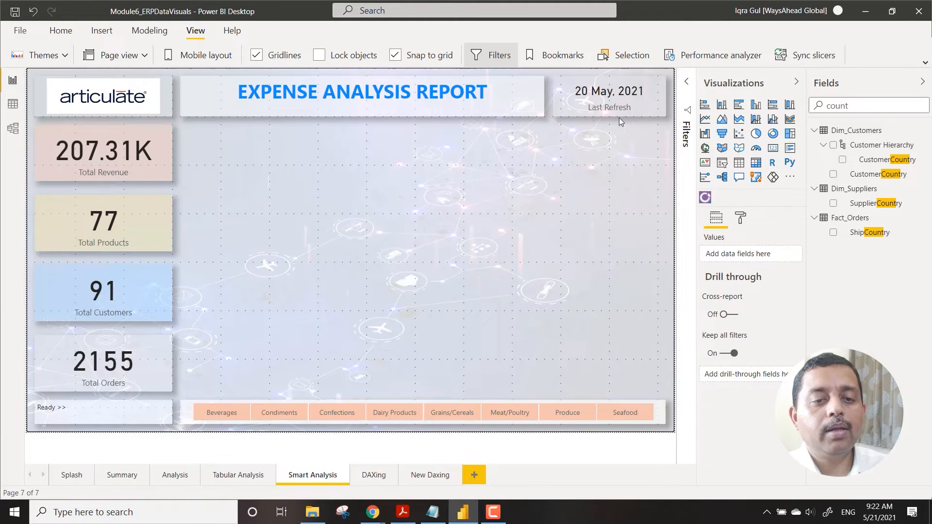
left_click(756, 105)
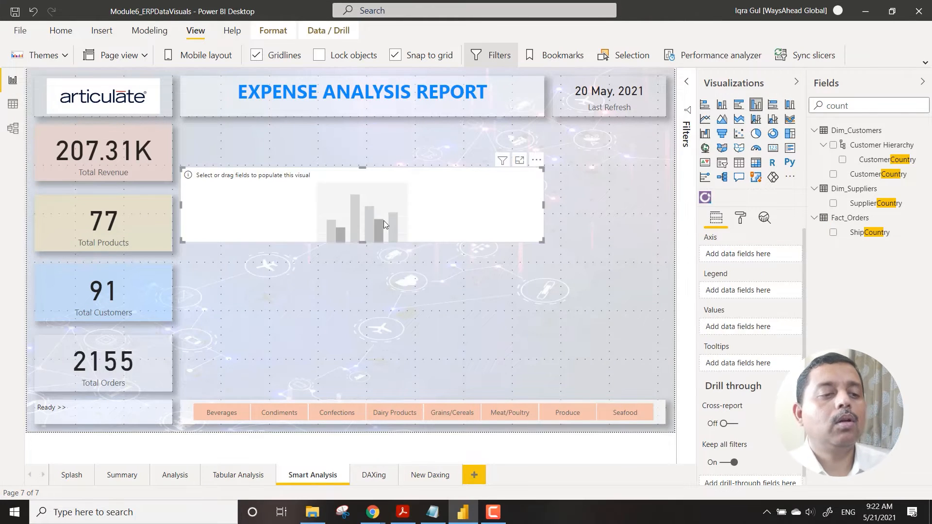
left_click_drag(393, 168, 401, 152)
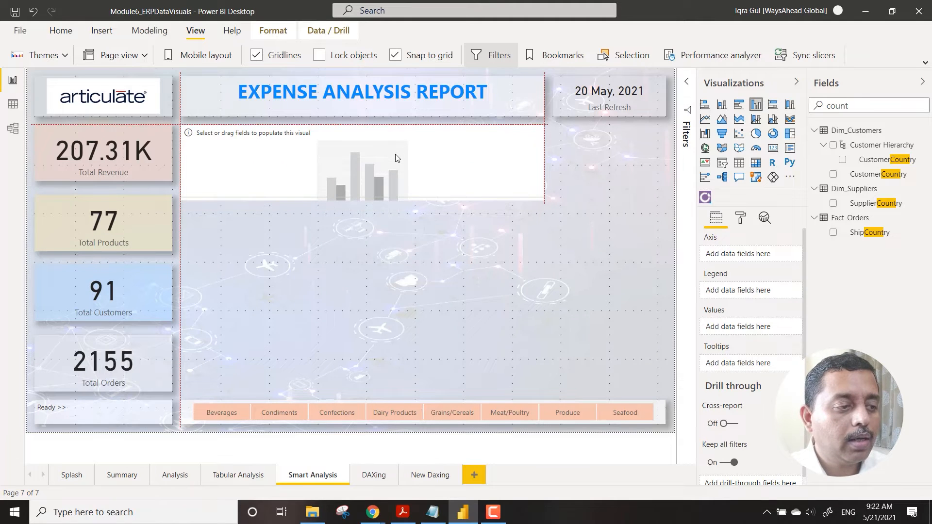
left_click_drag(363, 197, 366, 393)
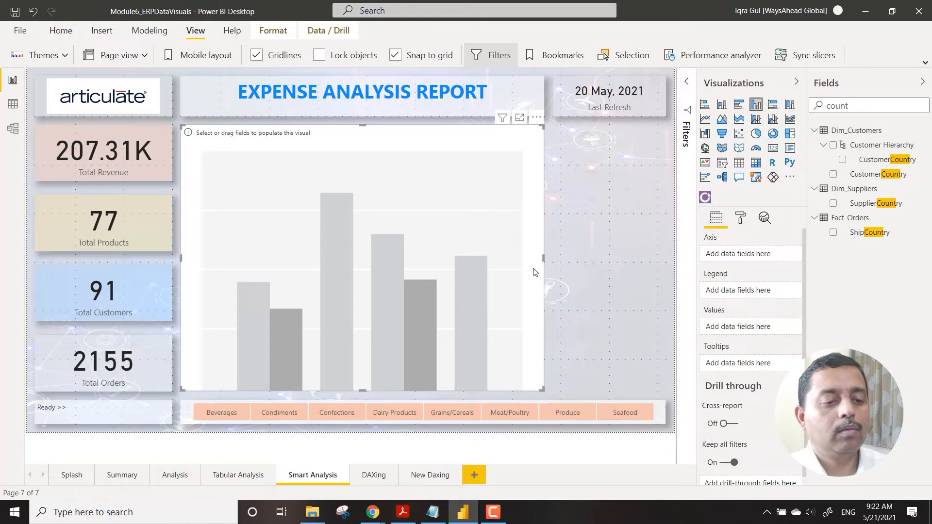
left_click_drag(544, 257, 665, 257)
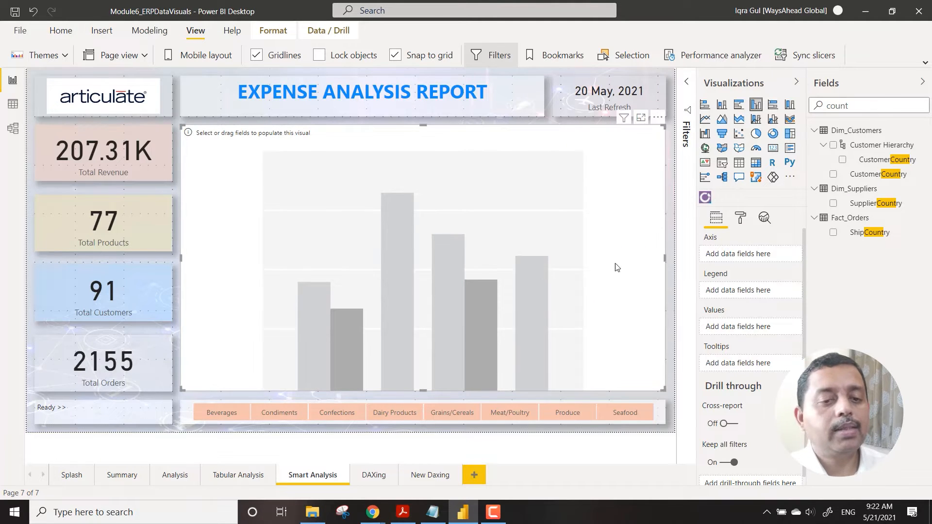
Use the Total Revenue measure as the column chart's values and turn on its data labels.
double_click(872, 99)
type("reven")
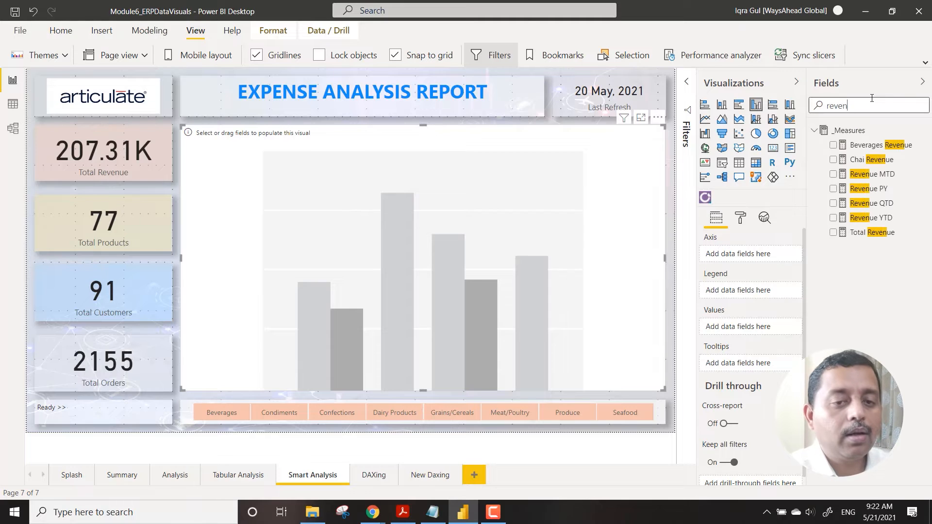
left_click_drag(861, 232, 750, 323)
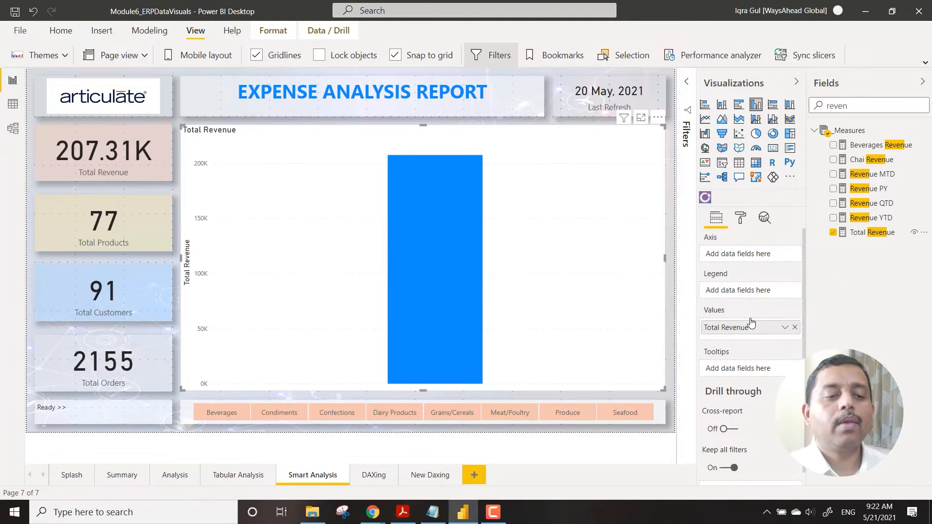
left_click(742, 221)
left_click(777, 374)
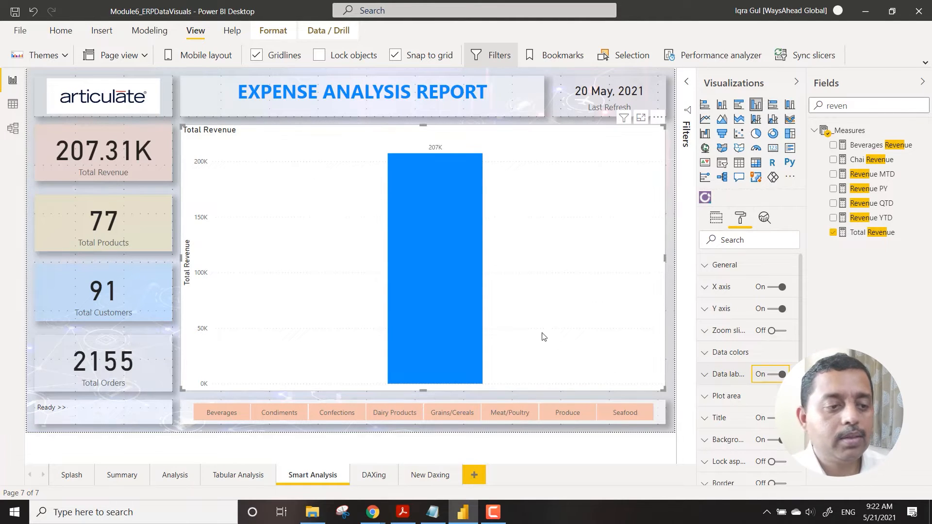
Set the CalDate date hierarchy as the axis of the Total Revenue column chart.
double_click(851, 108)
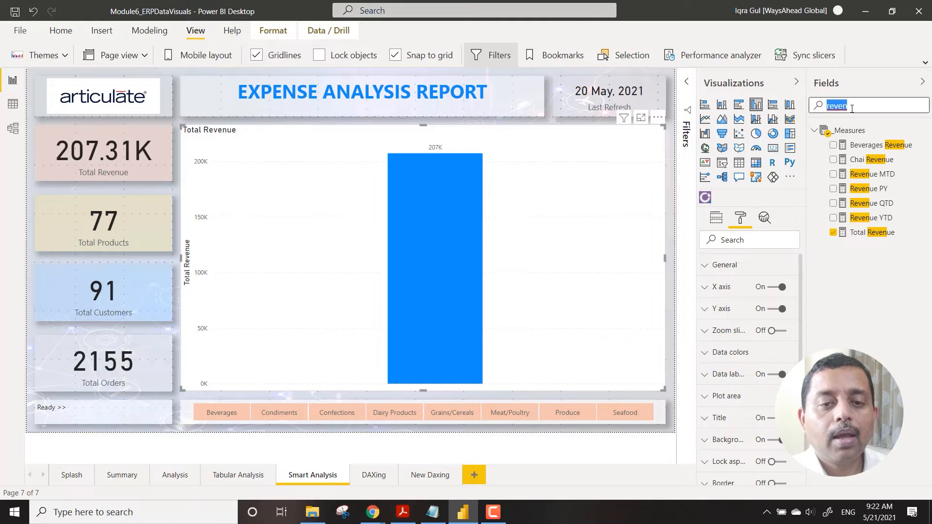
type("cal")
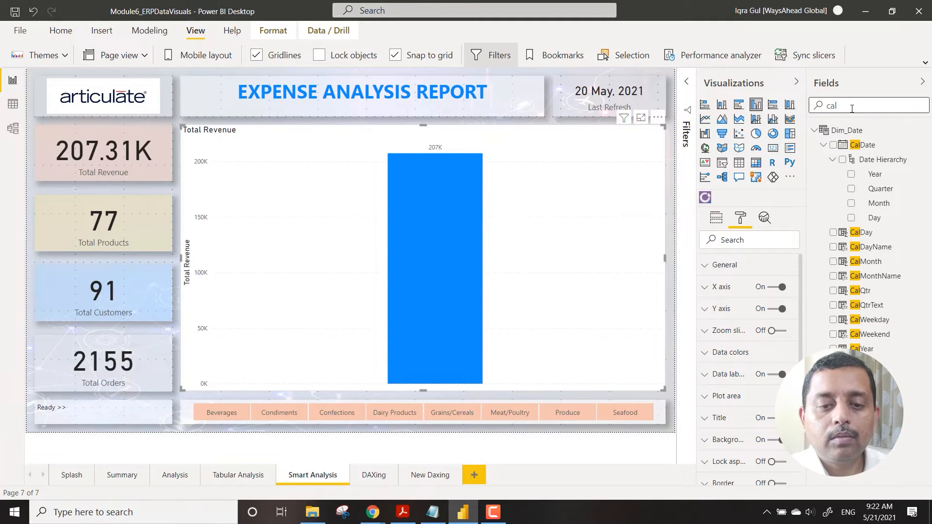
left_click_drag(865, 146, 890, 49)
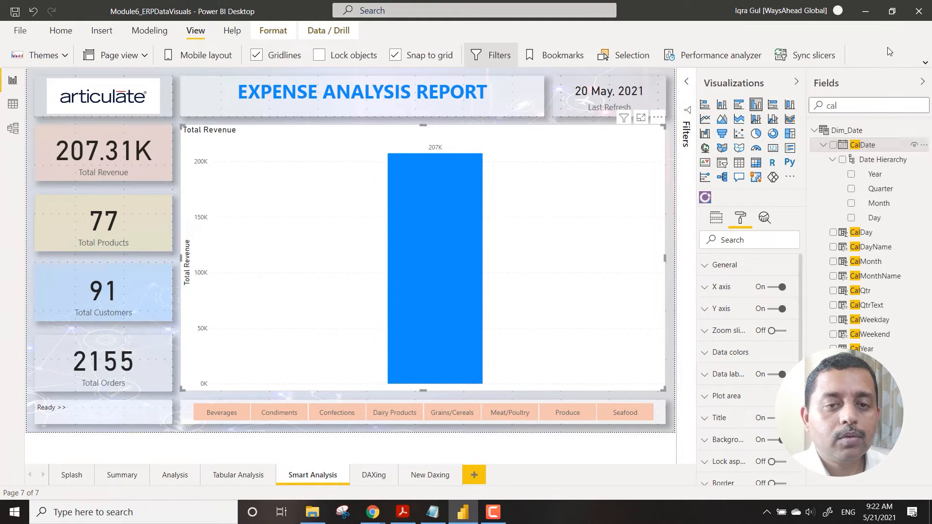
left_click(715, 218)
left_click_drag(862, 145, 742, 255)
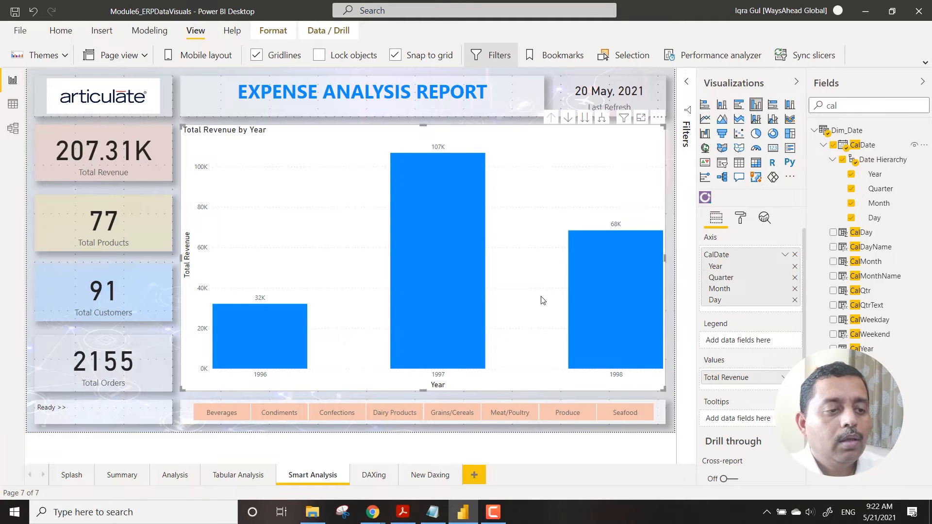
Set the column chart's background transparency to 53% and deselect the chart.
left_click(740, 218)
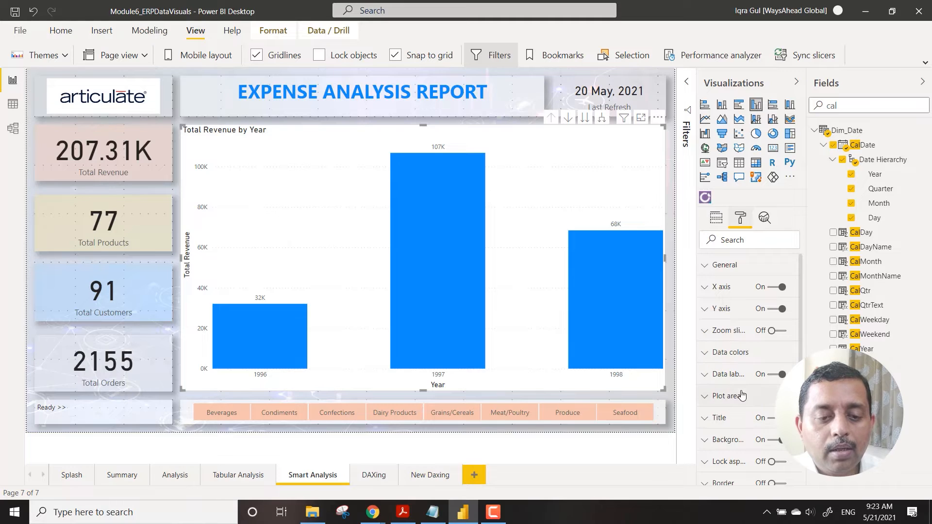
scroll(743, 388, "down", 3)
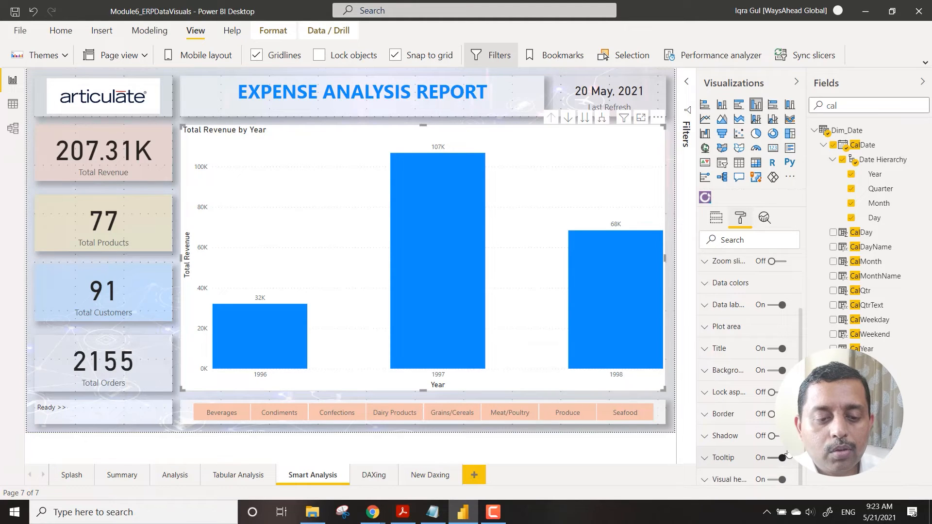
left_click(712, 372)
left_click_drag(745, 451, 767, 450)
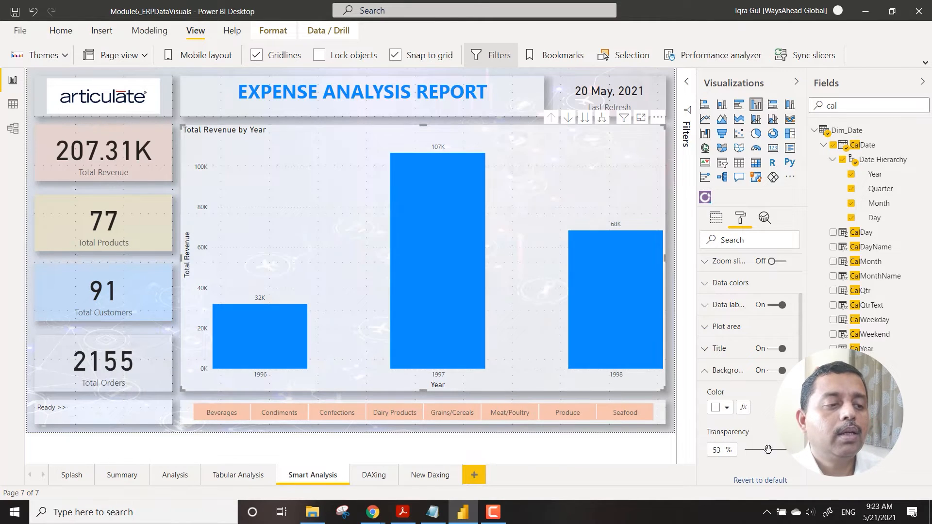
left_click(674, 188)
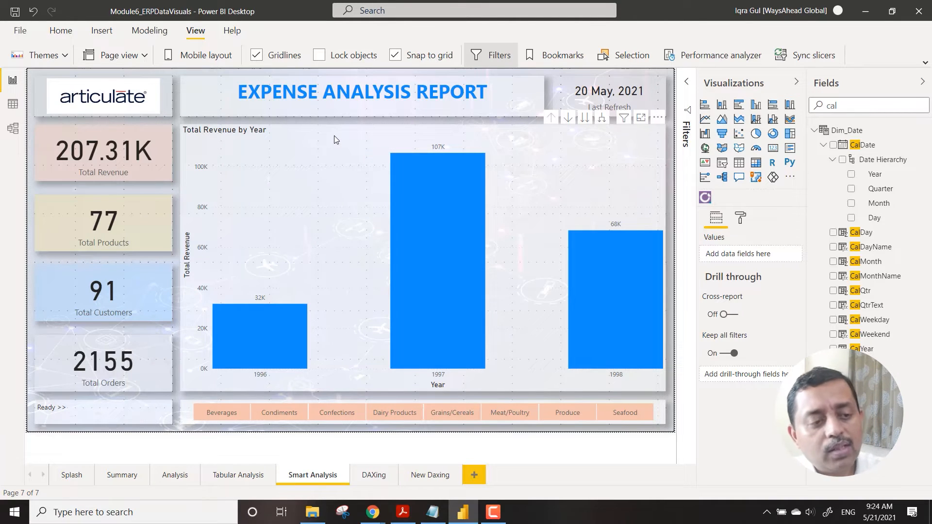
Drill down in the Total Revenue column chart from 1997 to Qtr 4 and on to the days of October.
mouse_move(412, 254)
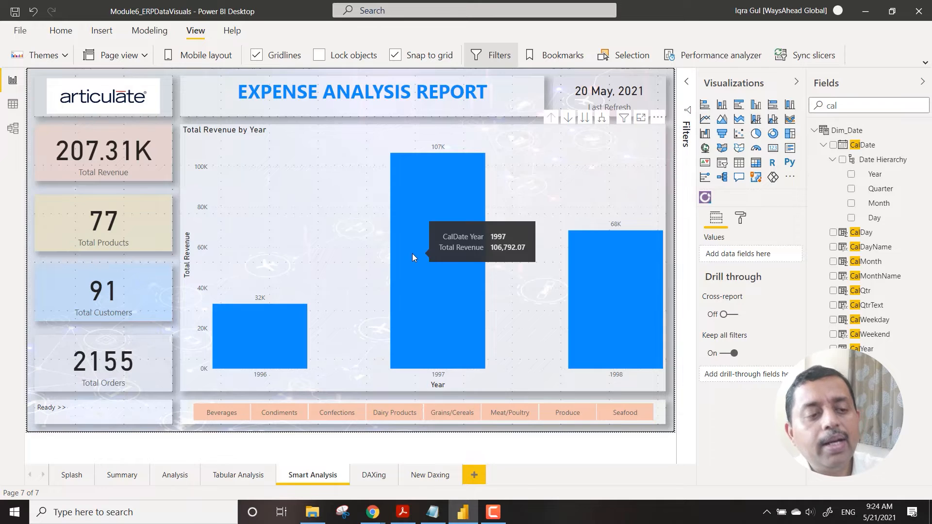
right_click(426, 227)
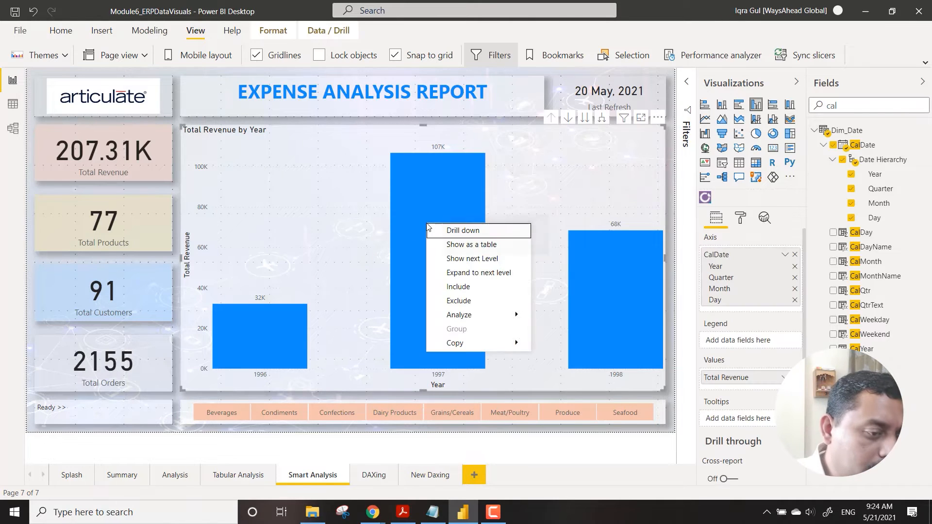
left_click(470, 231)
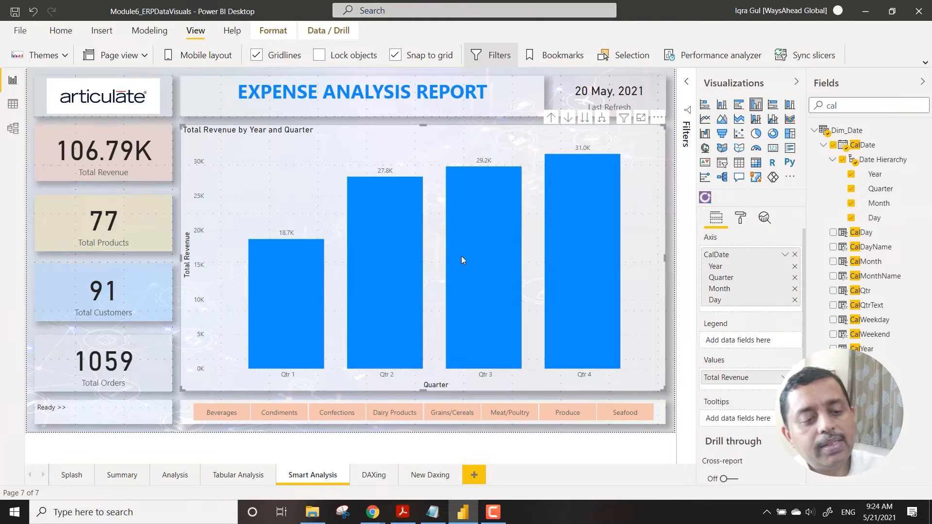
right_click(560, 206)
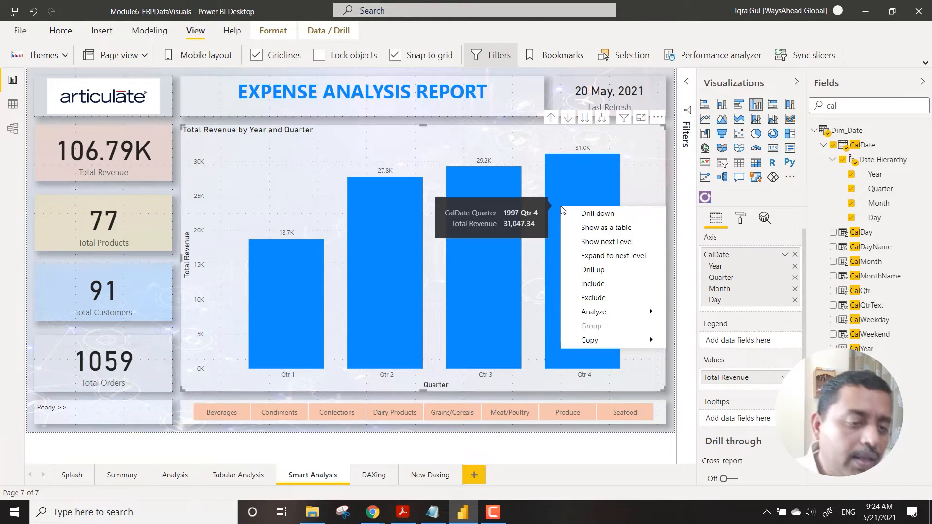
left_click(597, 213)
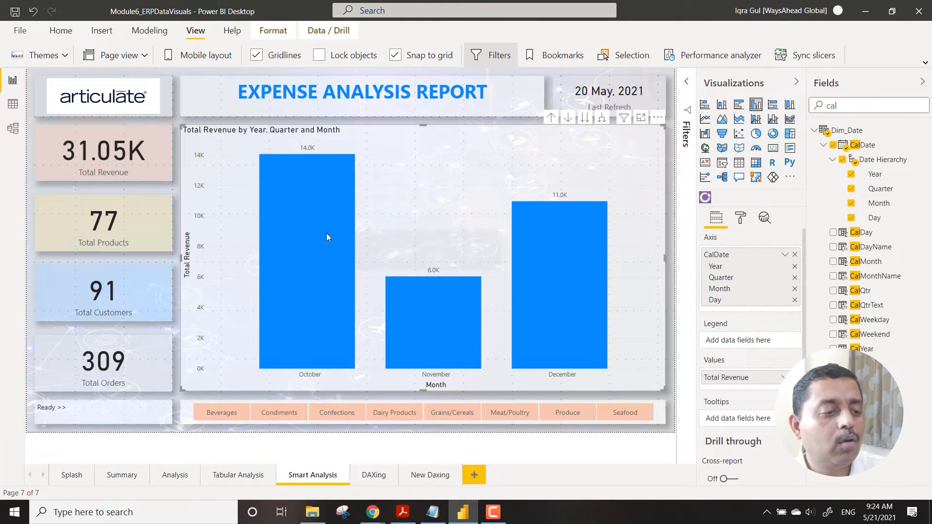
right_click(319, 216)
left_click(338, 222)
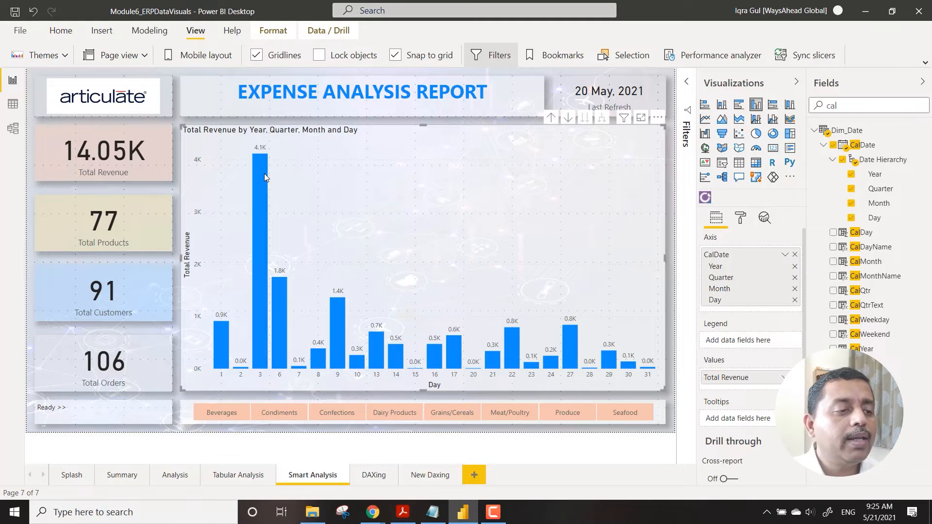
mouse_move(264, 173)
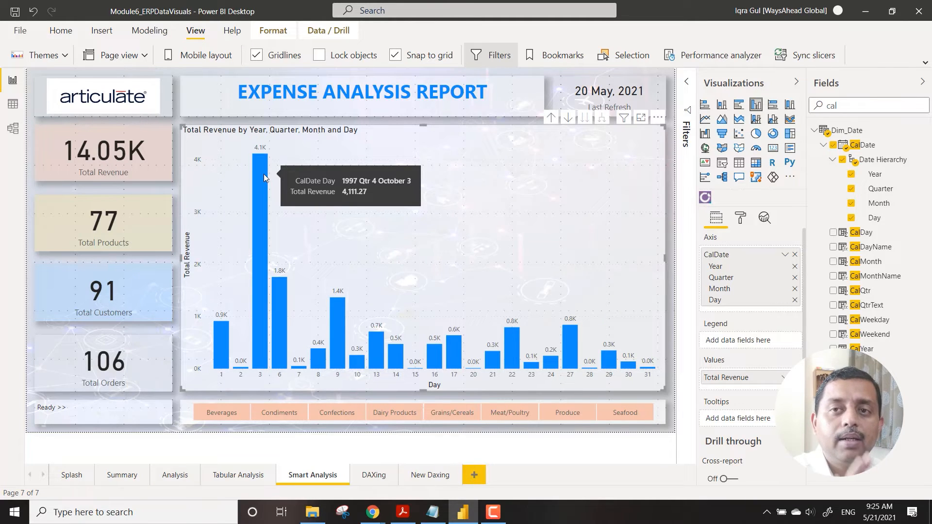
Drill the Total Revenue column chart back up from the day level to the year level.
left_click(551, 118)
left_click(551, 118)
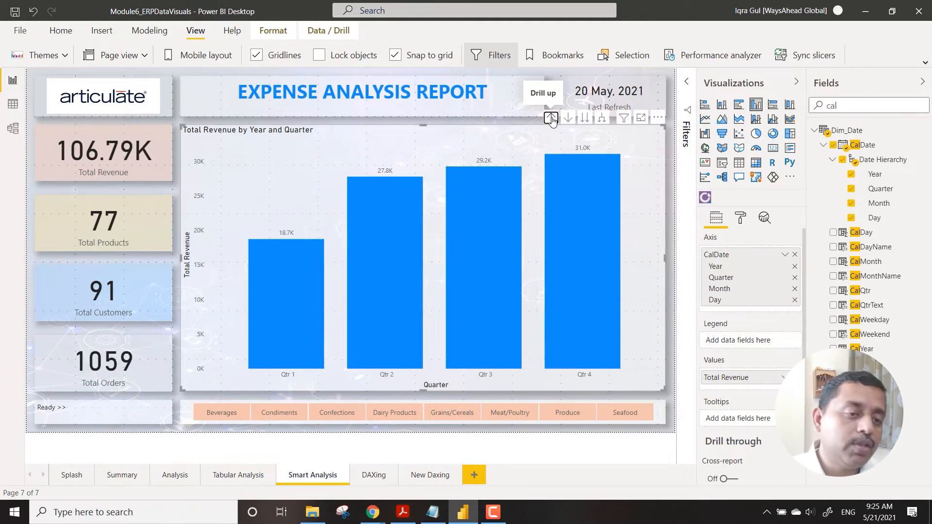
left_click(552, 118)
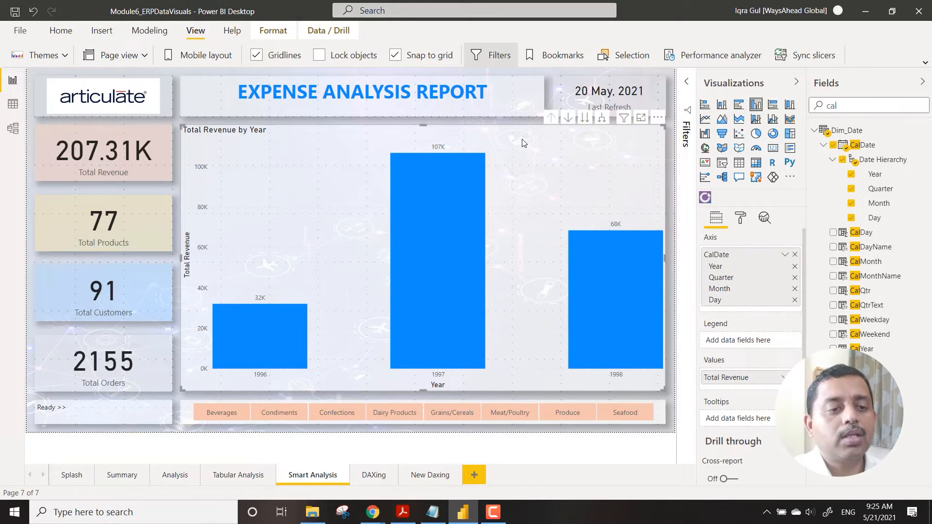
Expand the column chart's date hierarchy two levels, through quarters to months for all years, and deselect the chart.
left_click(602, 120)
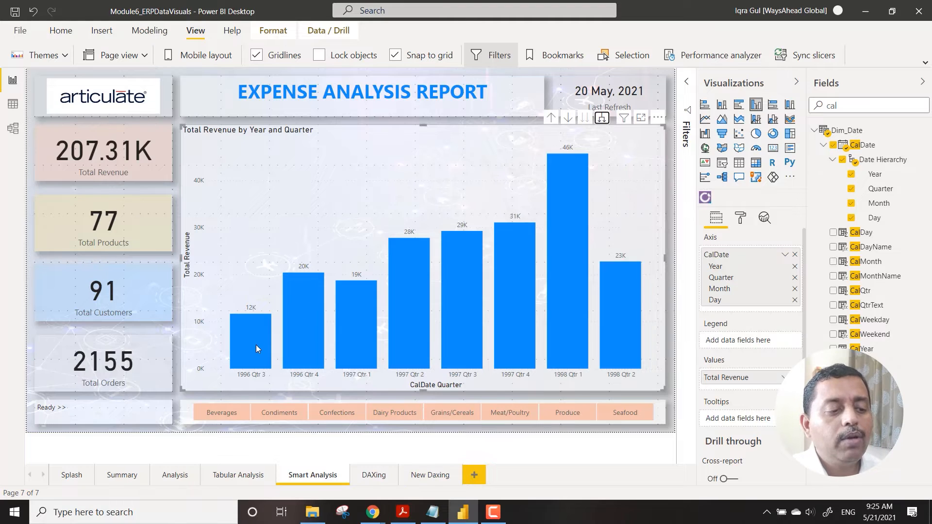
mouse_move(257, 342)
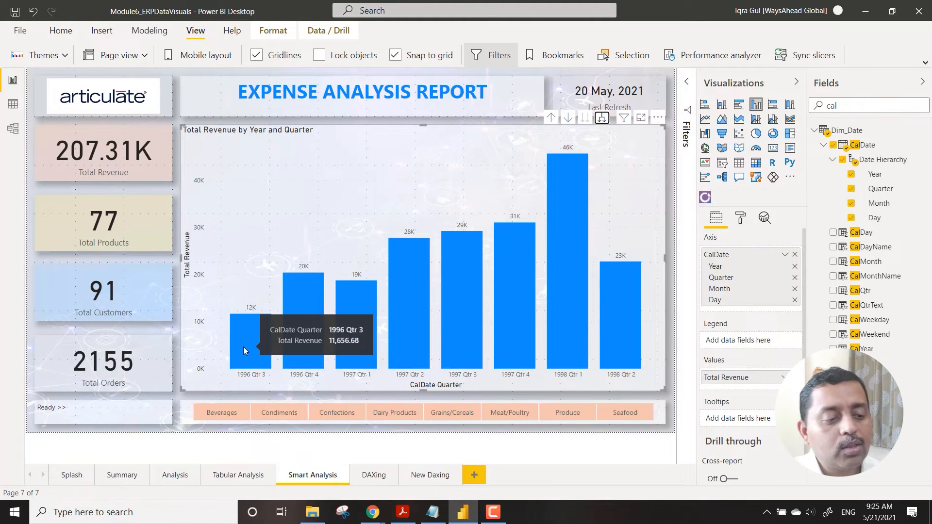
mouse_move(283, 333)
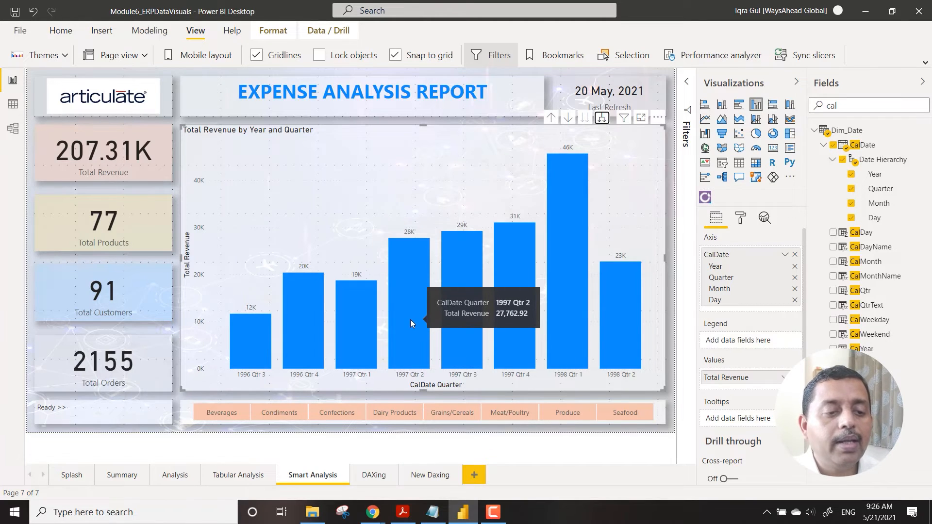
left_click(602, 118)
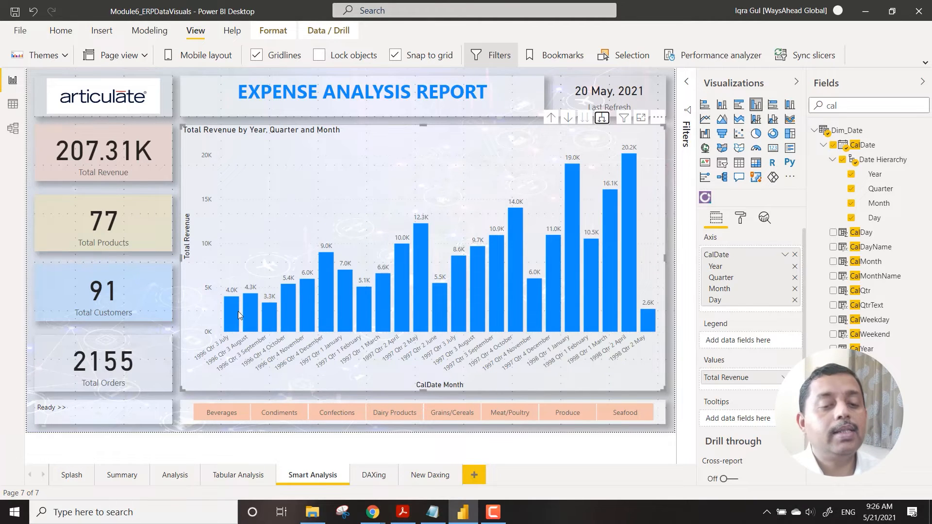
mouse_move(237, 311)
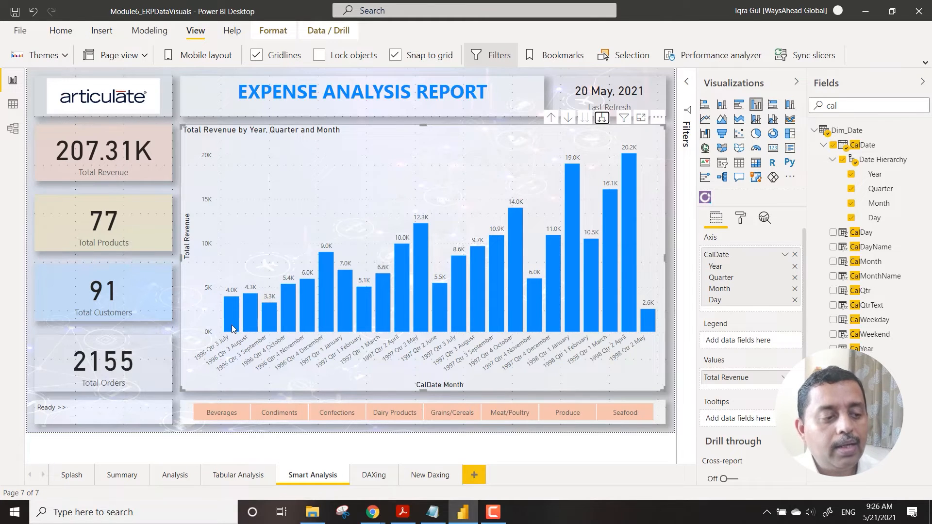
mouse_move(232, 329)
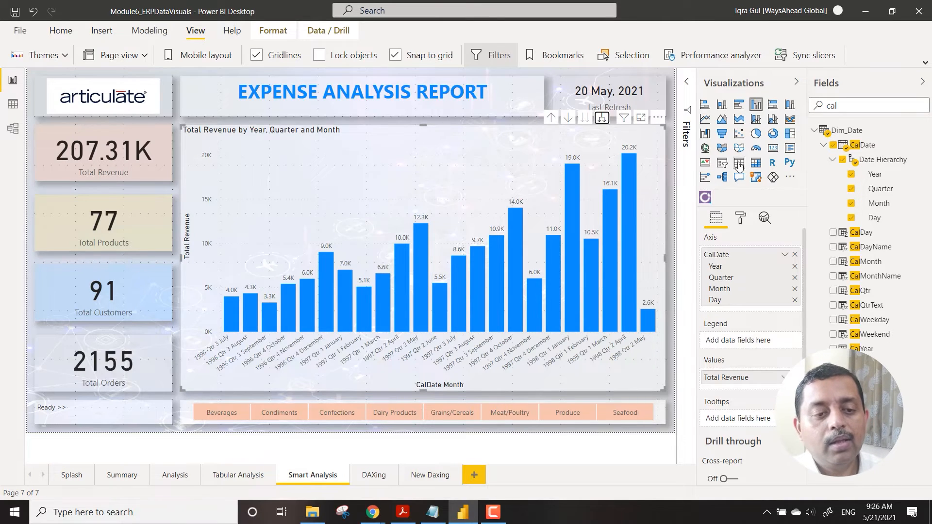
left_click(670, 185)
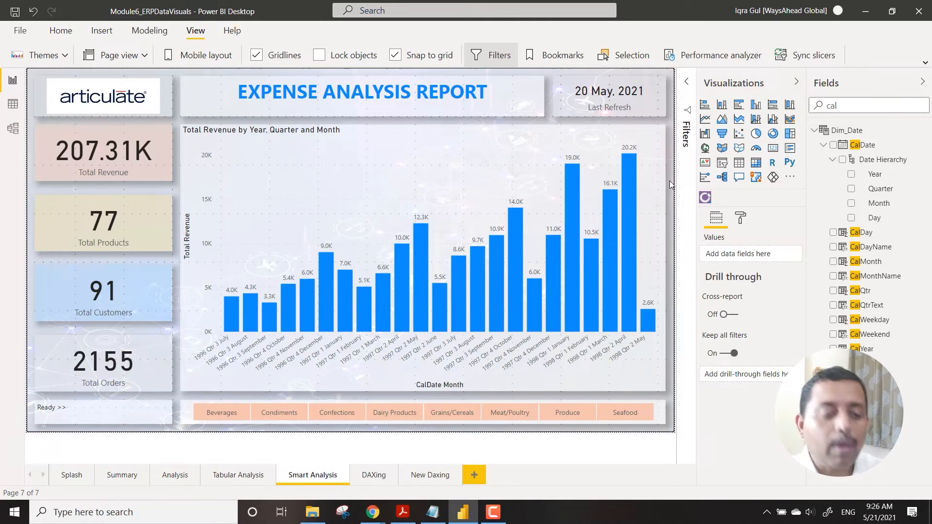
Show the report's Splash page, switch to the incognito Chrome window and open app.powerbi.com.
left_click(72, 476)
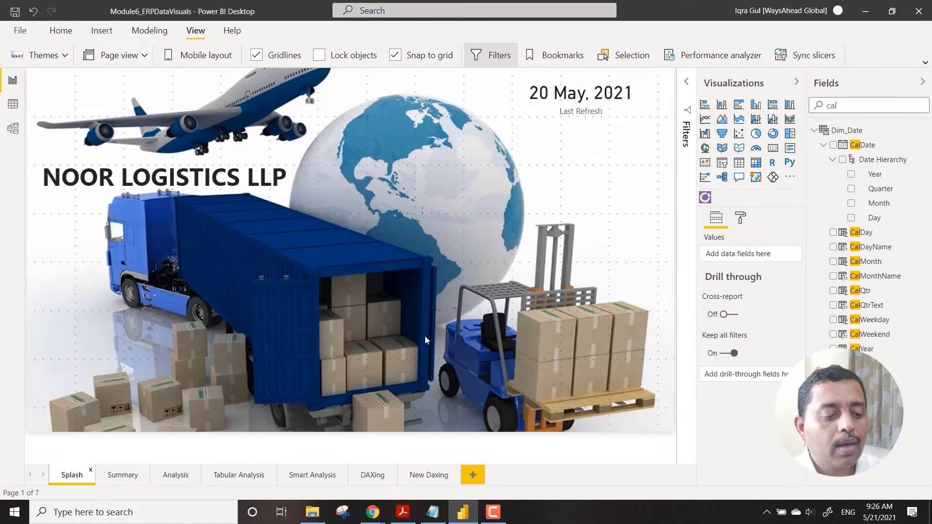
mouse_move(383, 520)
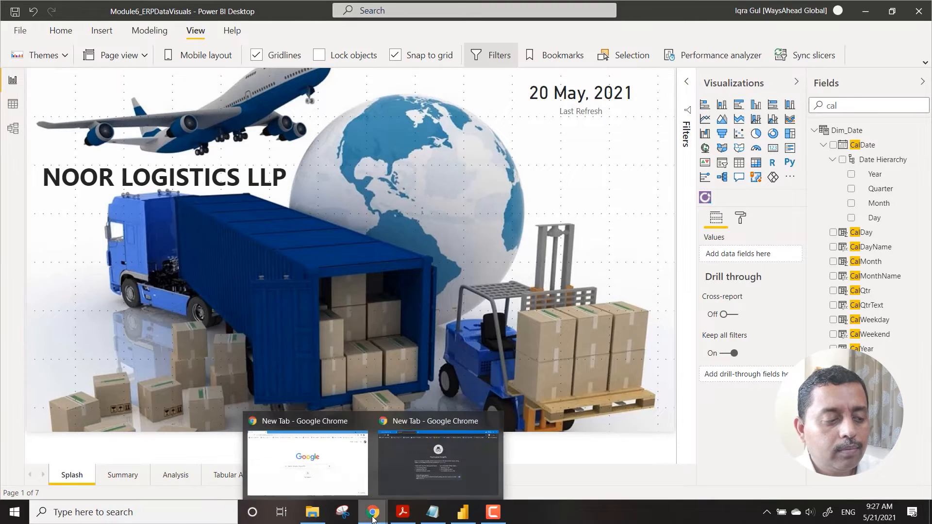
left_click(403, 463)
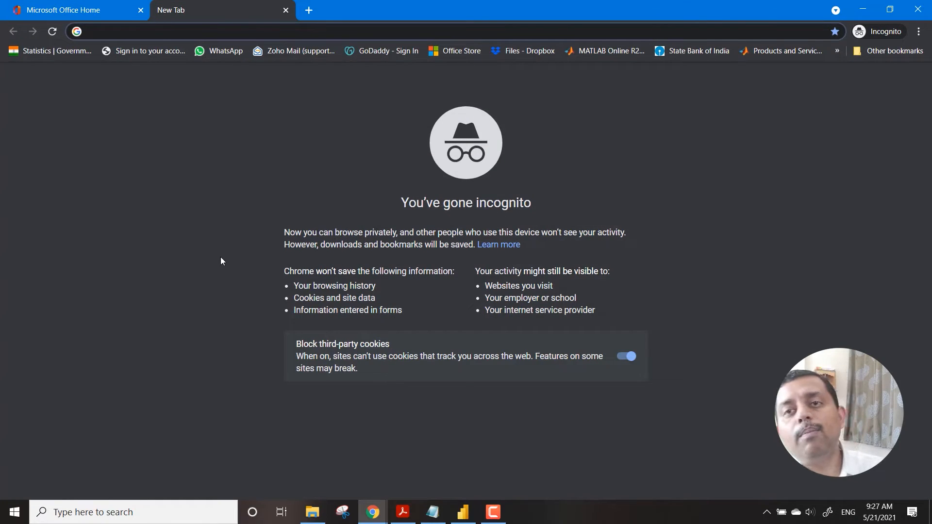
type("app.")
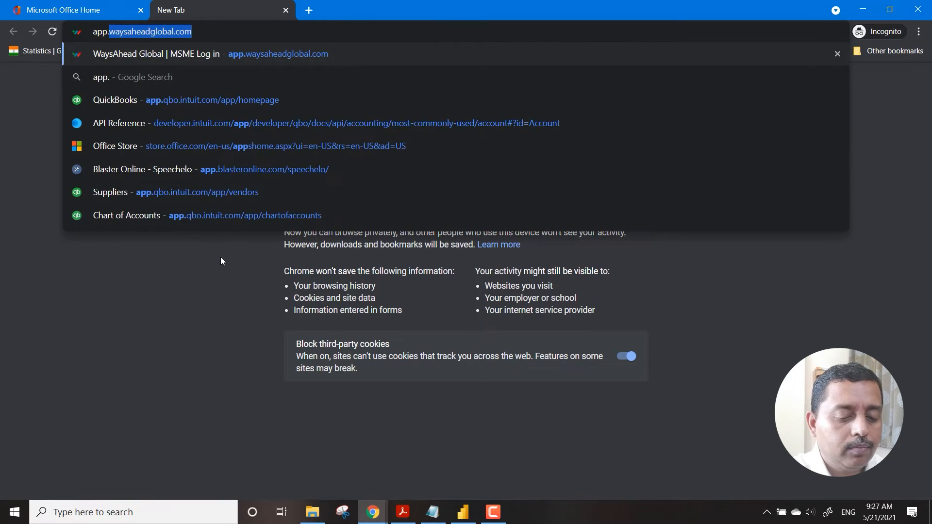
type("powerbi.com")
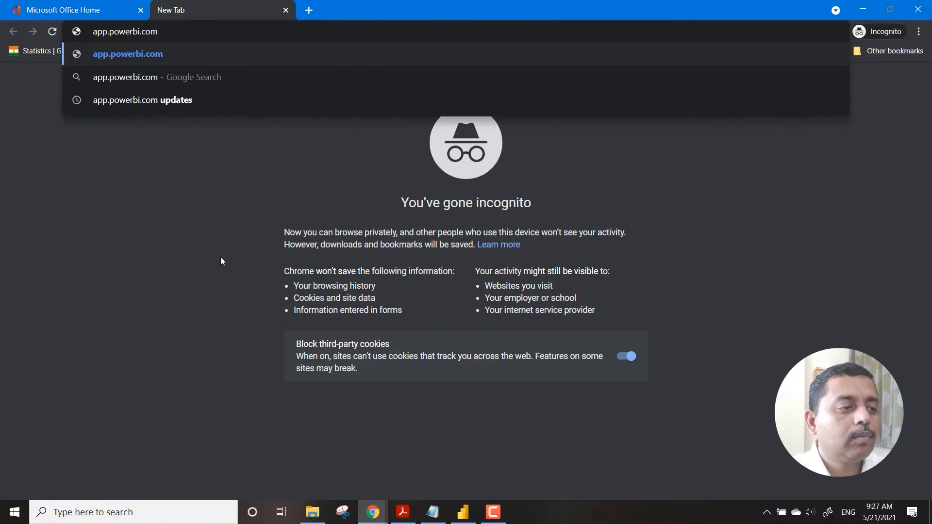
key("Return")
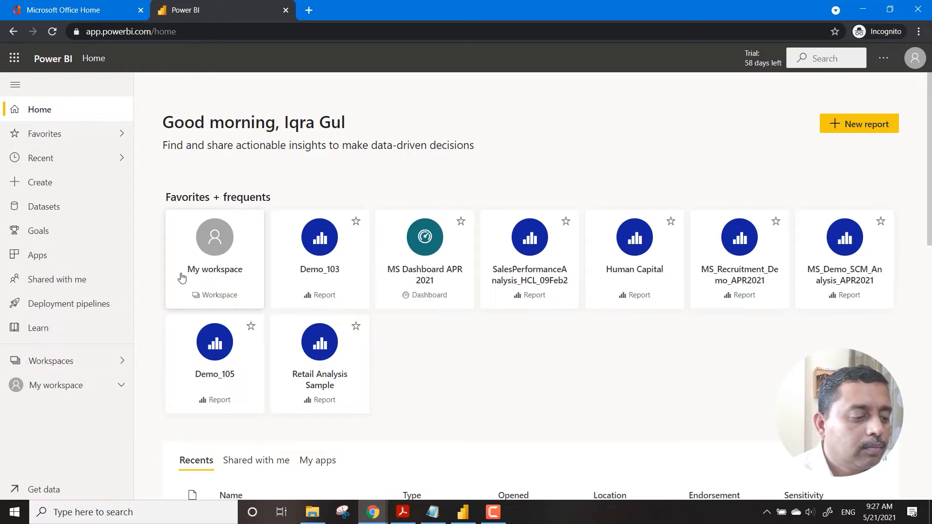
Start creating a new Power BI workspace and name it Masterclass.
left_click(119, 361)
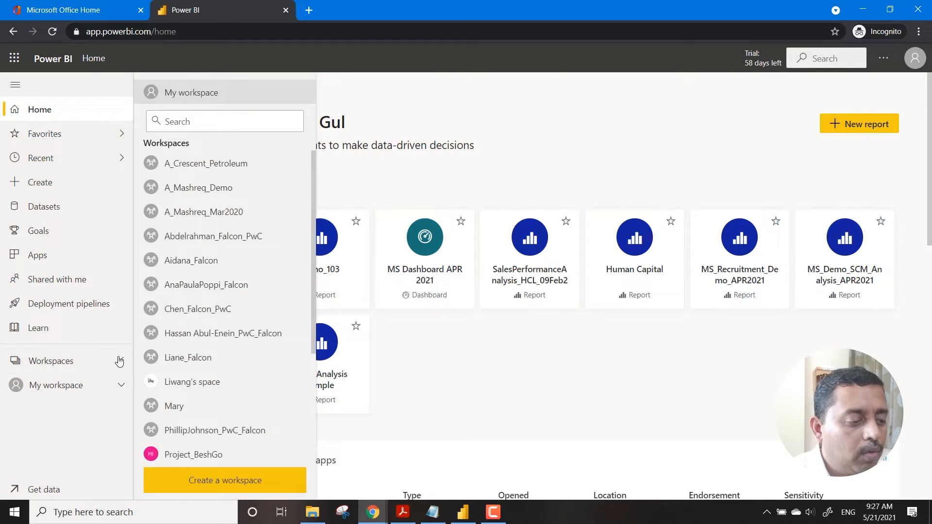
left_click(232, 481)
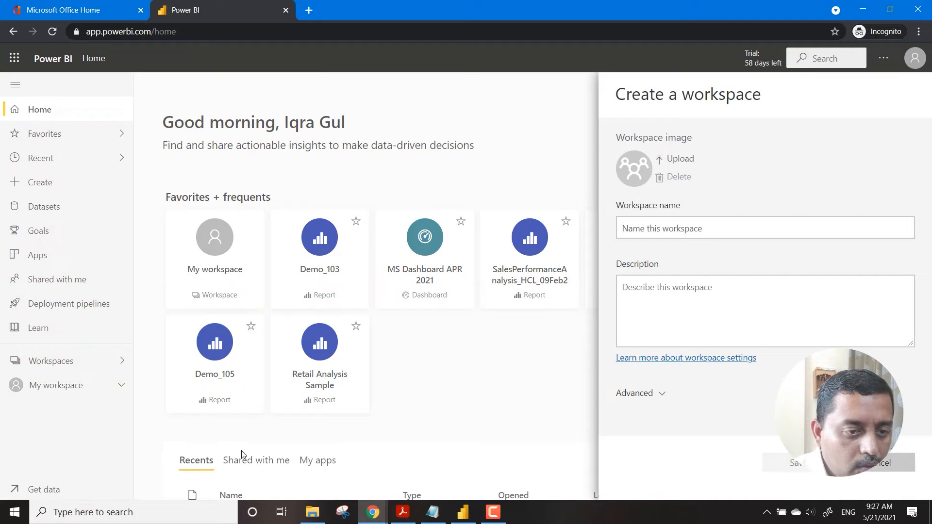
left_click(683, 223)
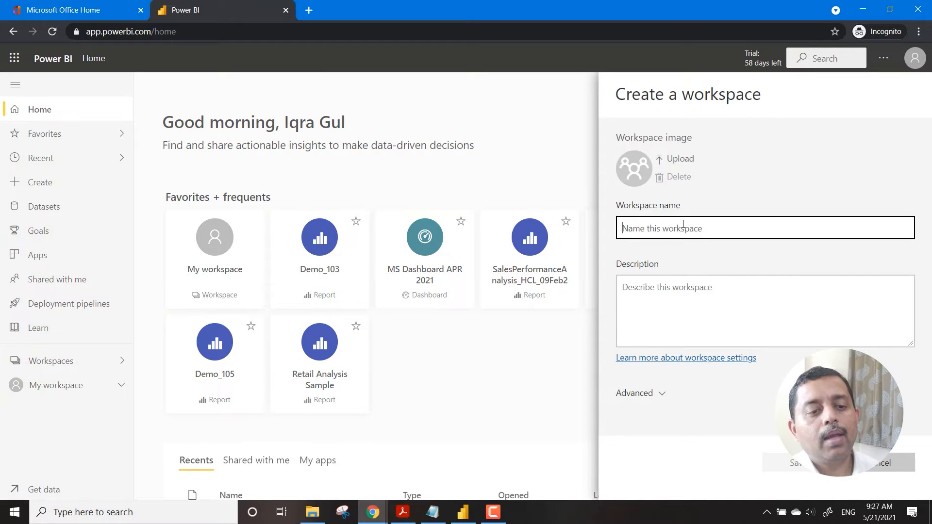
type("Masterclass")
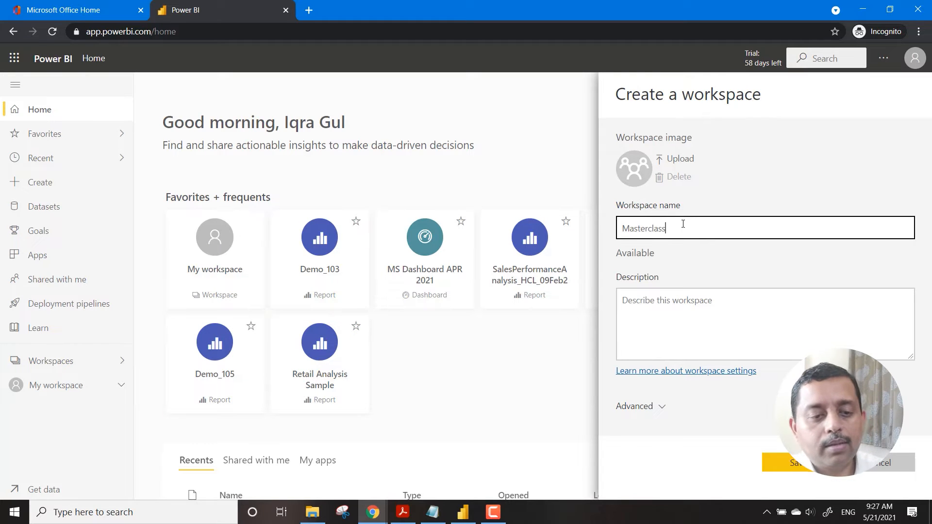
Enter the workspace description "This is the workspace to publish all masterclass related reports".
left_click(717, 309)
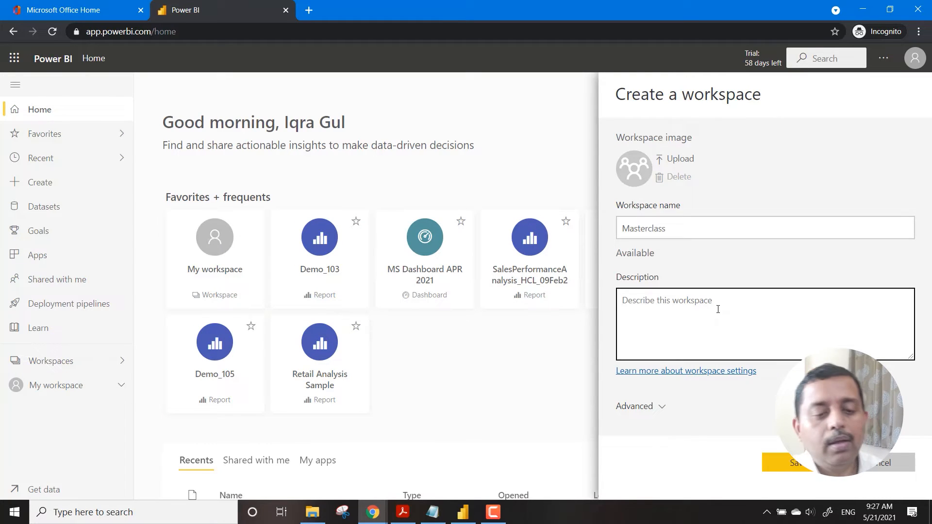
type("This")
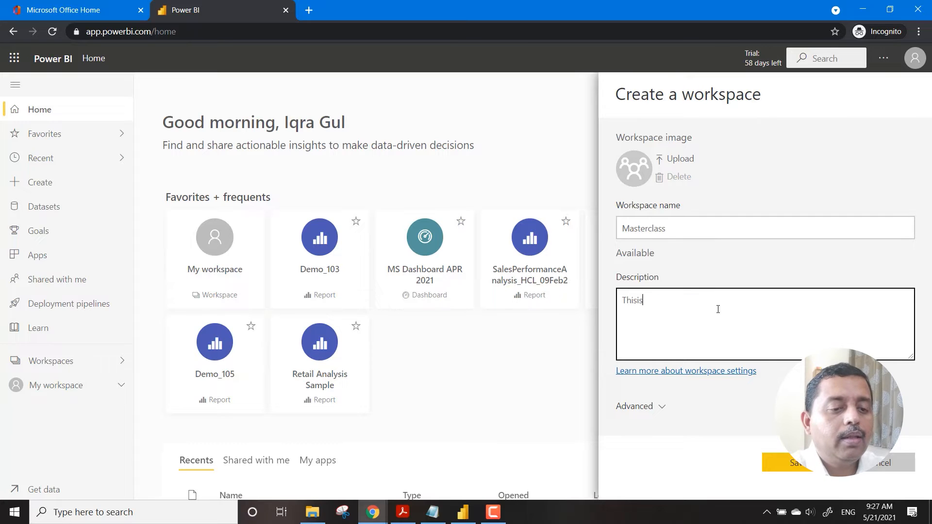
type(" is the")
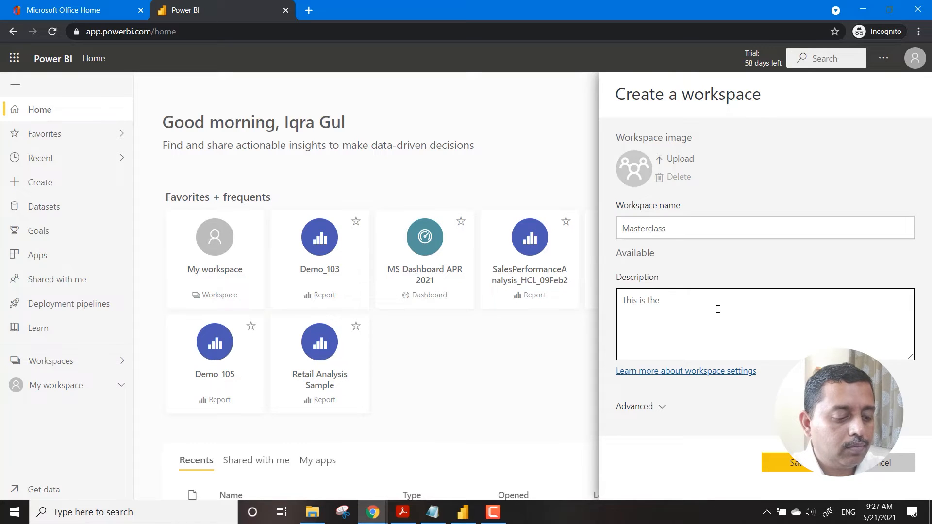
type("workspace ")
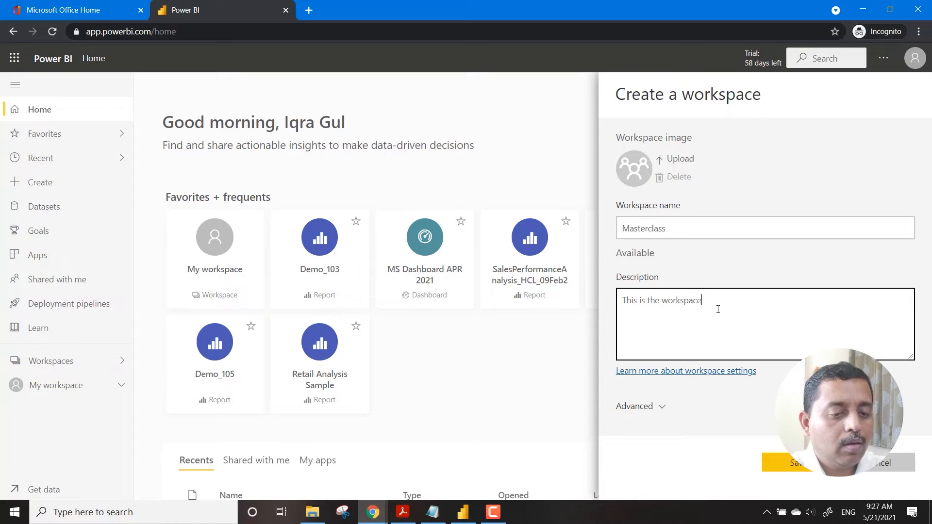
type("to s")
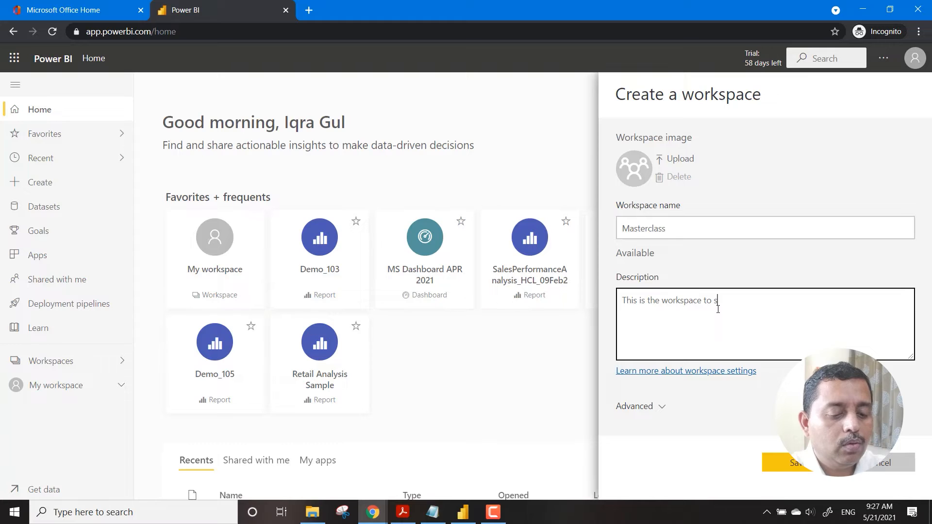
key("BackSpace")
type("publ")
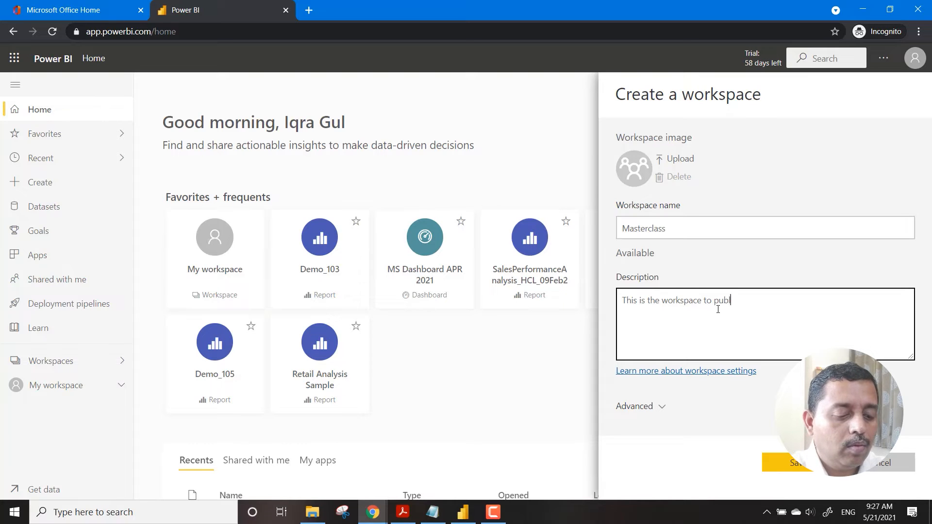
type("ish asll")
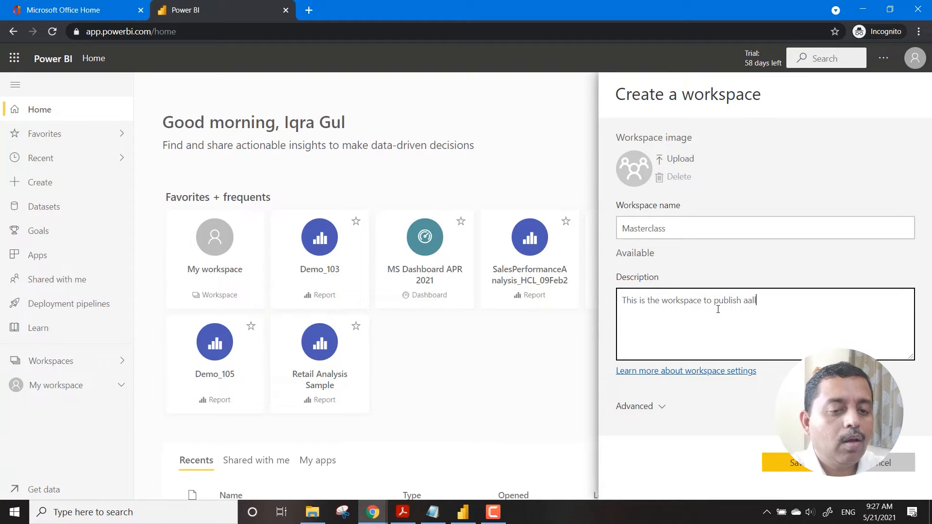
key("BackSpace")
key("BackSpace")
key("BackSpace")
type("ll mastercla")
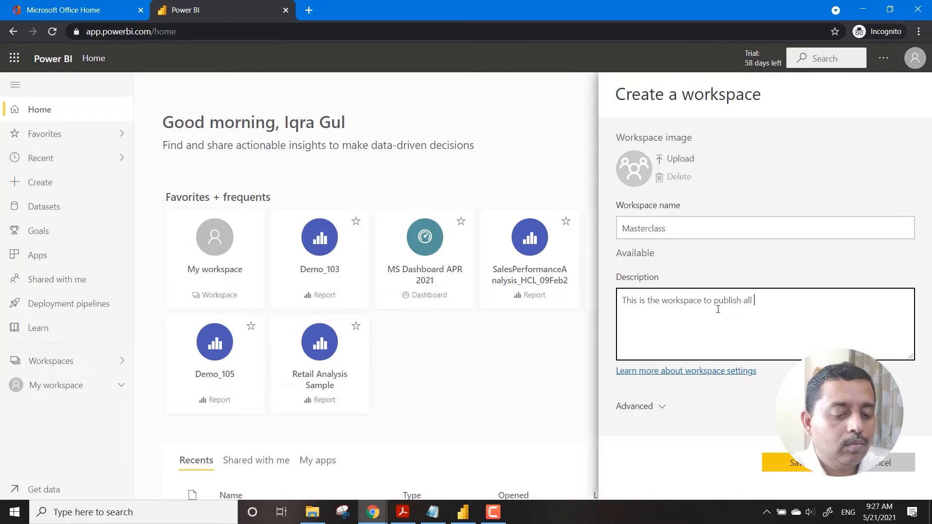
type("ss ")
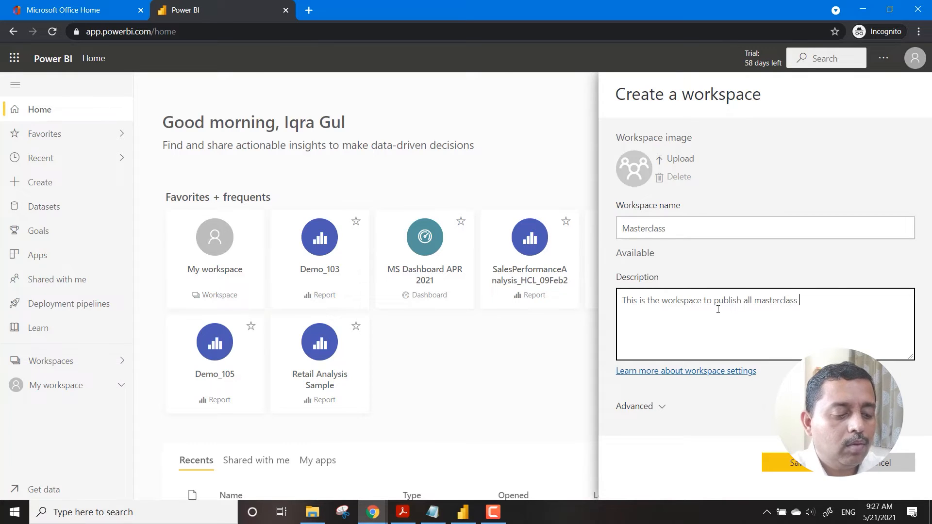
type("related mo0")
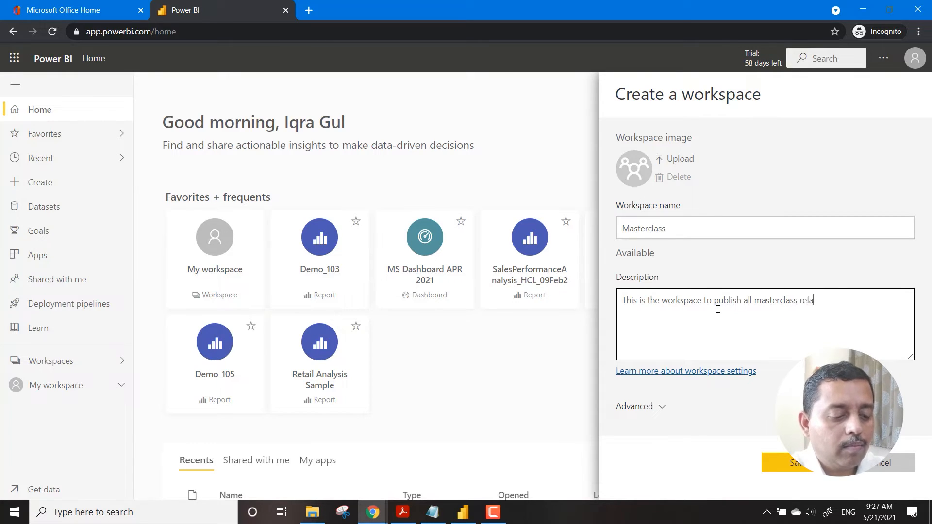
key("BackSpace")
key("BackSpace")
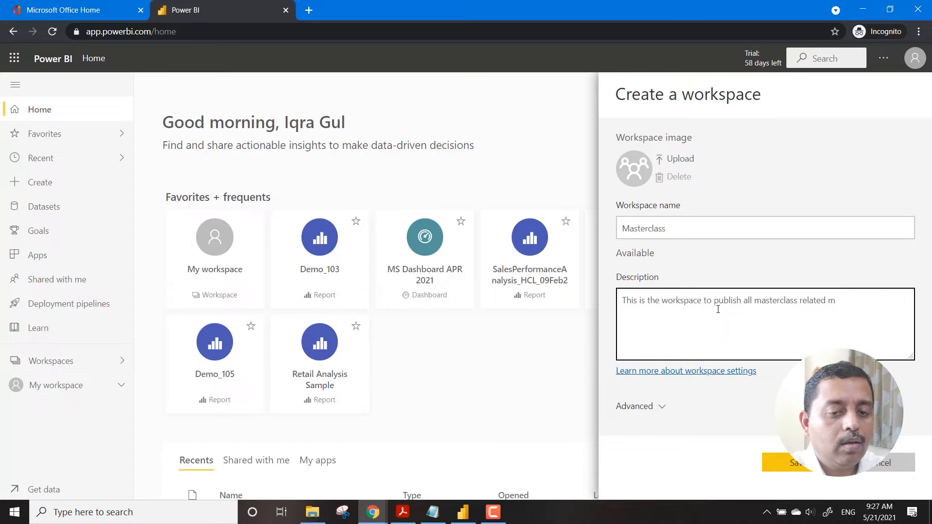
key("BackSpace")
type("reports")
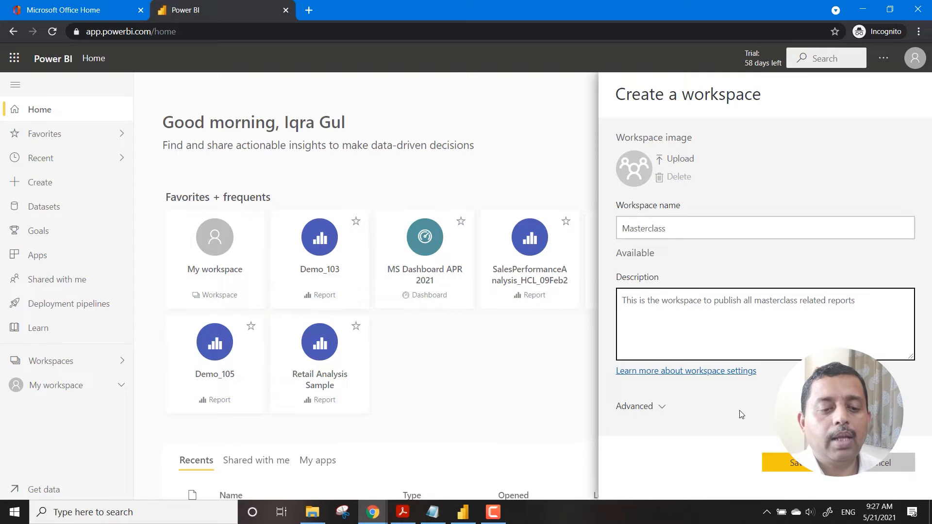
Save the new Masterclass workspace and look it up in the list of workspaces.
left_click(780, 464)
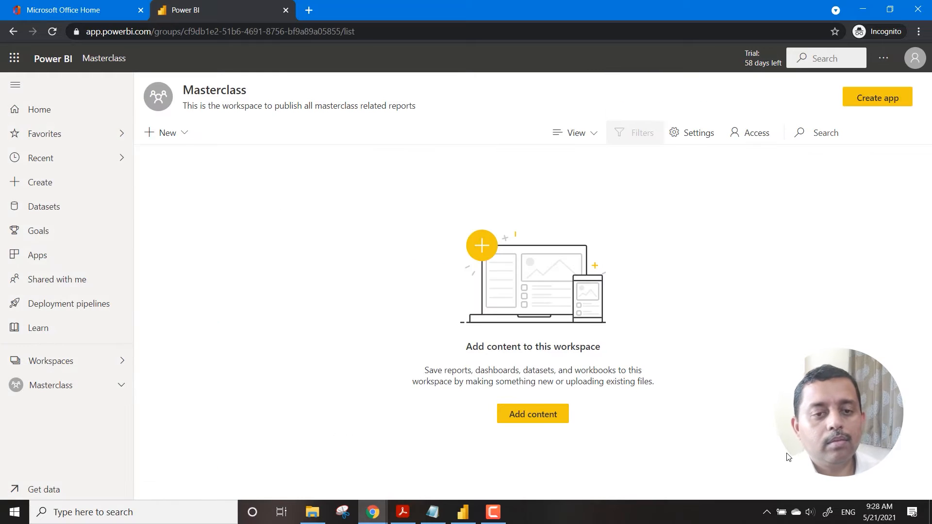
left_click(122, 362)
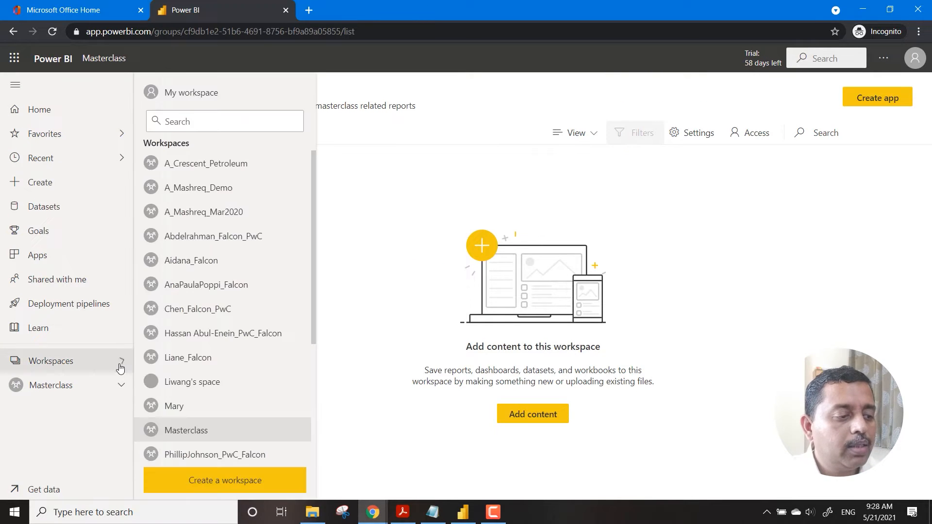
scroll(208, 379, "down", 3)
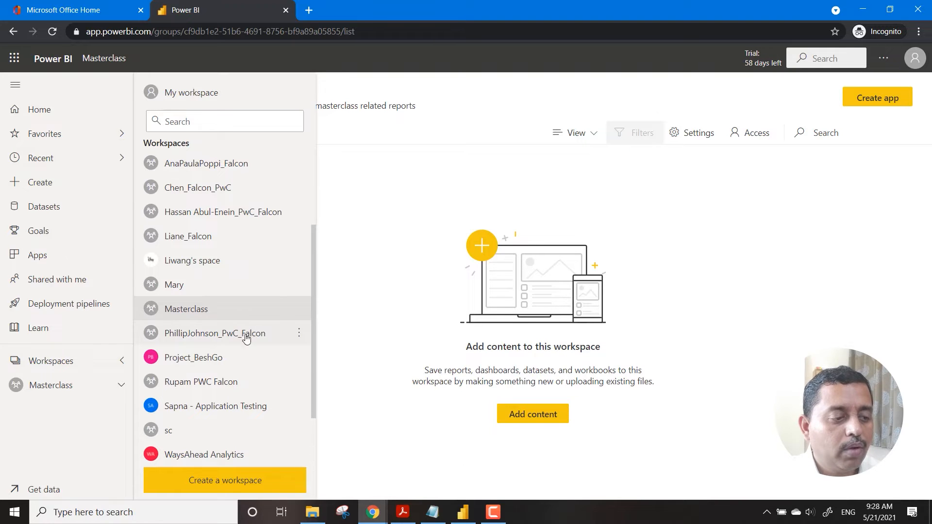
Switch to Power BI Desktop and start publishing the Module6_ERPDataVisuals report to the Power BI service.
left_click(466, 514)
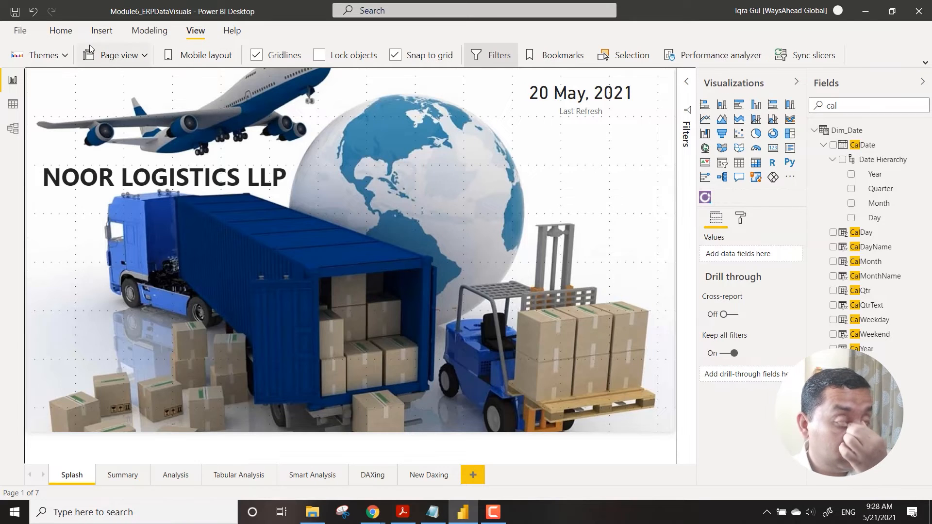
left_click(61, 32)
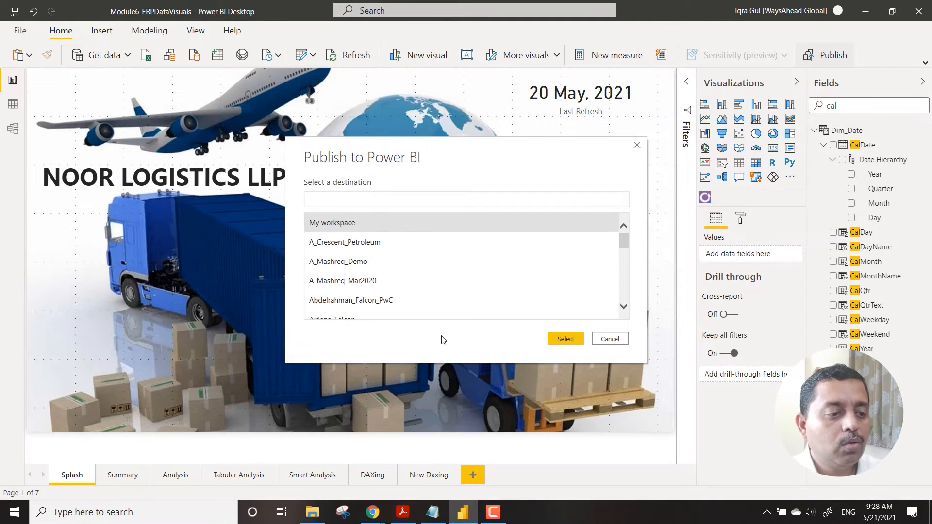
Publish the report to the Masterclass workspace, searching the destinations for "mas", and dismiss the publishing dialog.
left_click(433, 194)
type("mas")
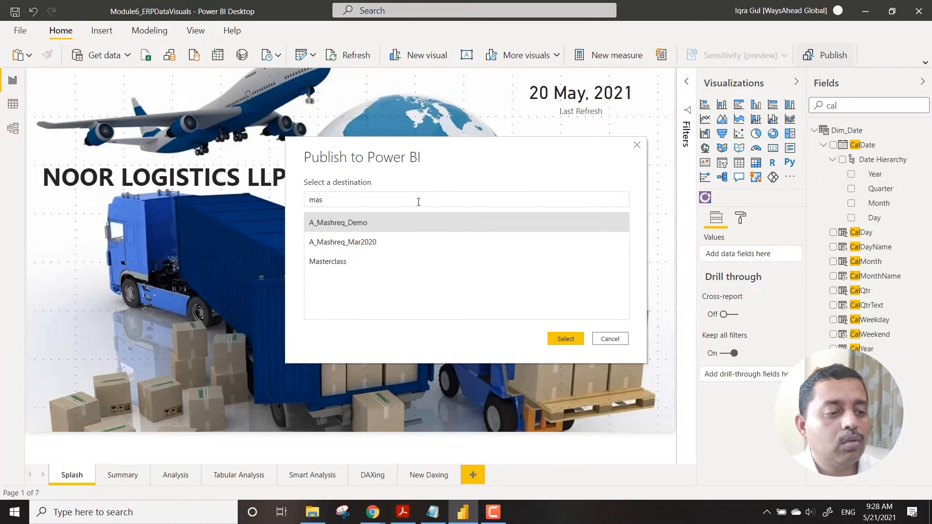
left_click(342, 269)
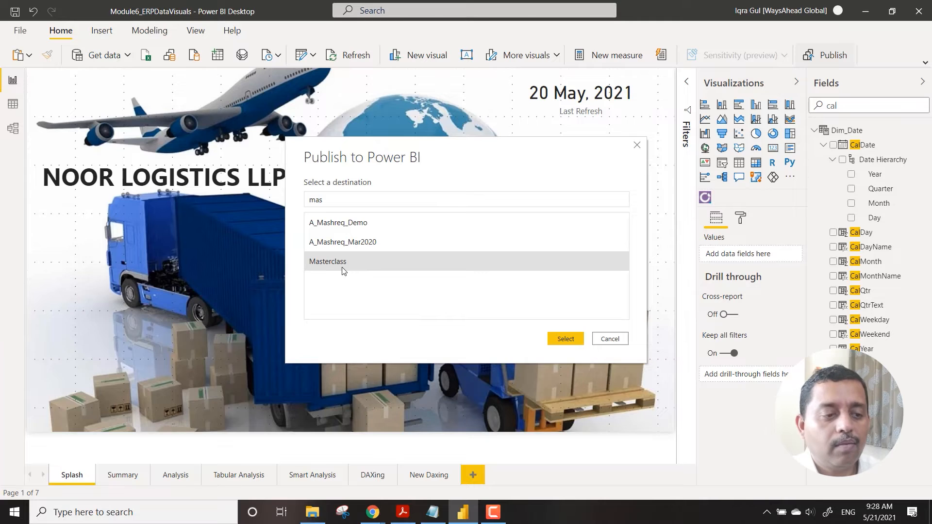
left_click(568, 336)
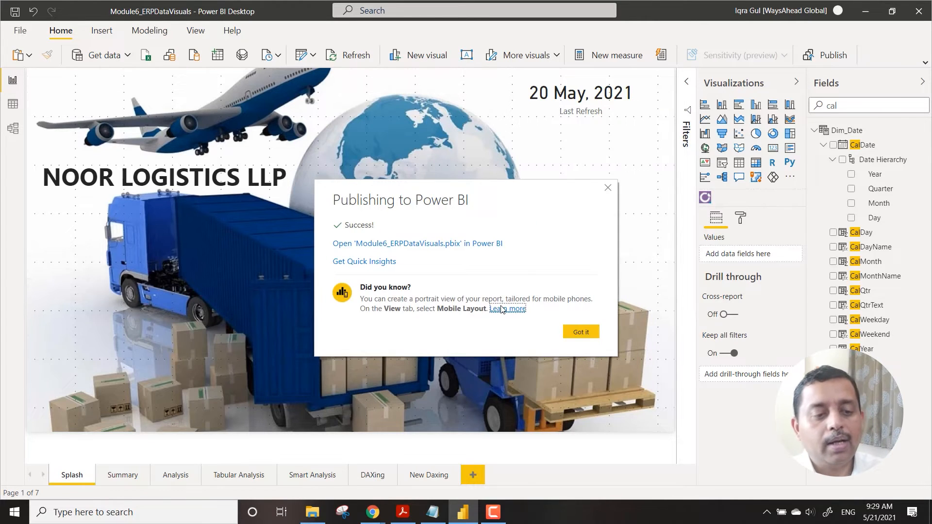
left_click(586, 330)
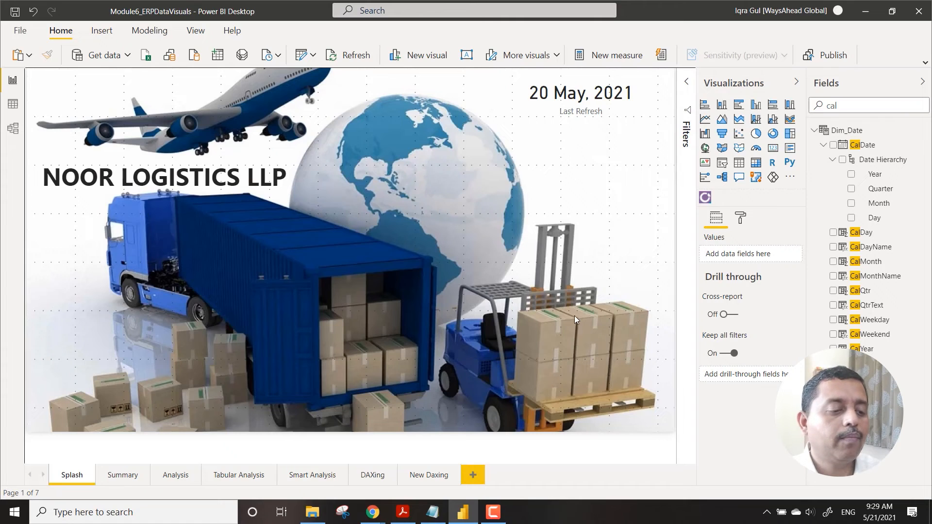
Switch to the Power BI service in Chrome and open the Module6_ERPDataVisuals report from the Masterclass workspace on its Summary page.
mouse_move(373, 512)
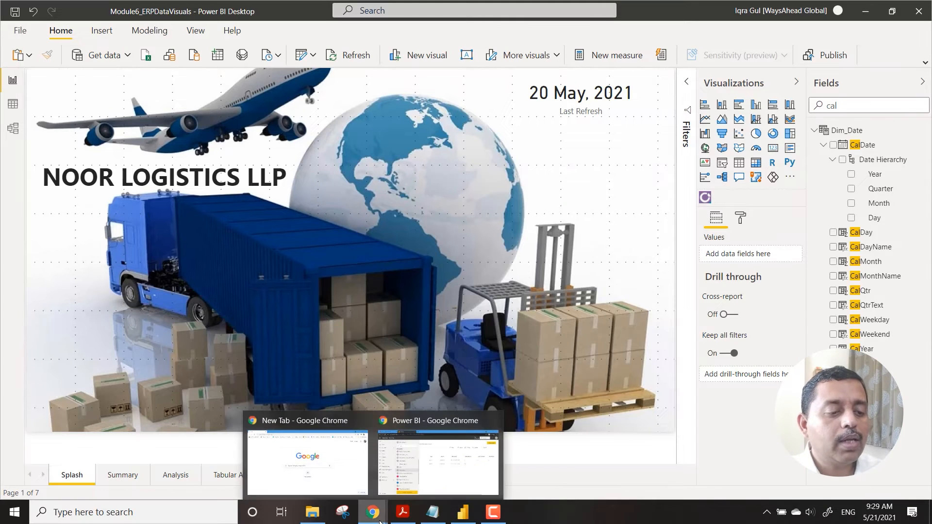
left_click(430, 491)
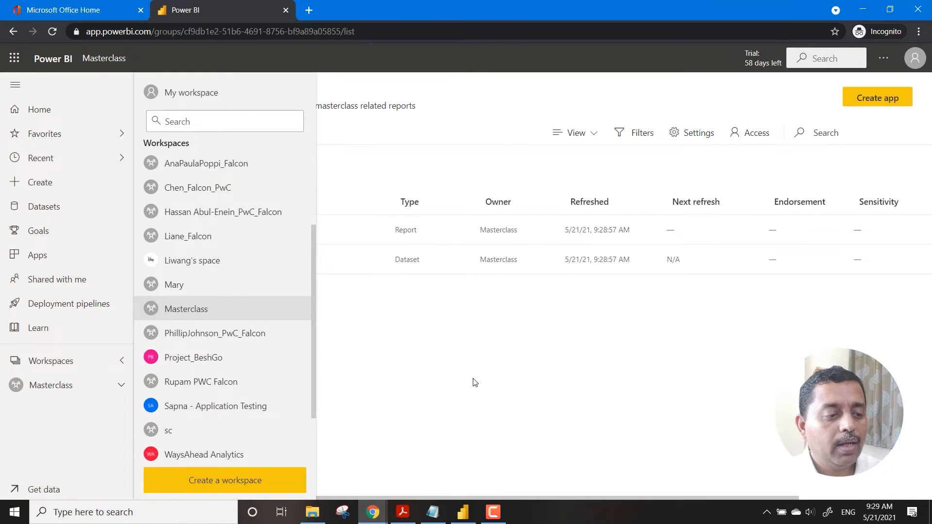
left_click(475, 383)
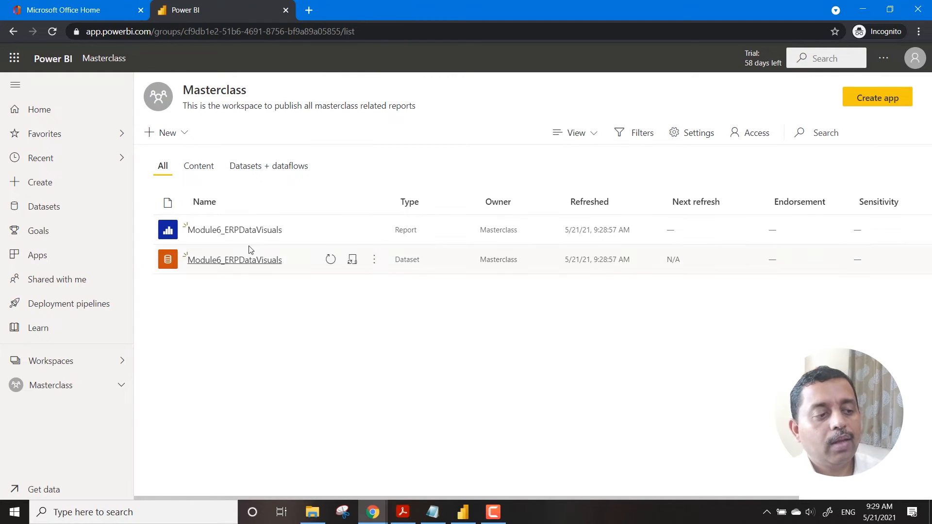
left_click(251, 231)
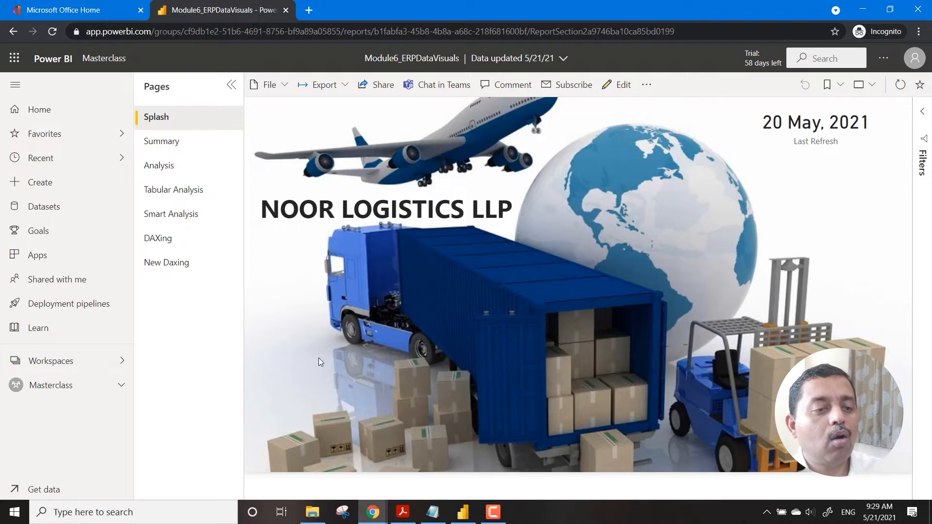
left_click(174, 142)
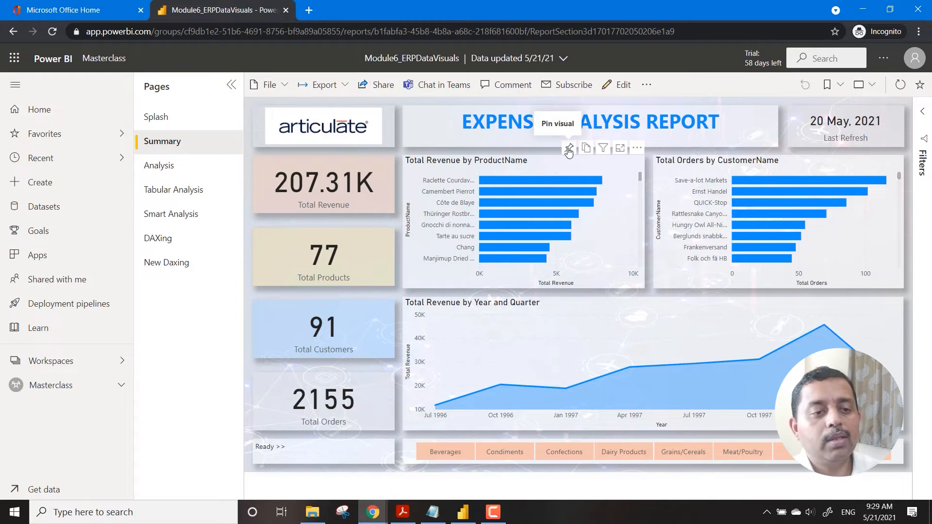
Pin the Total Revenue by ProductName chart to a new dashboard named "masterclass" and open that dashboard.
left_click(569, 149)
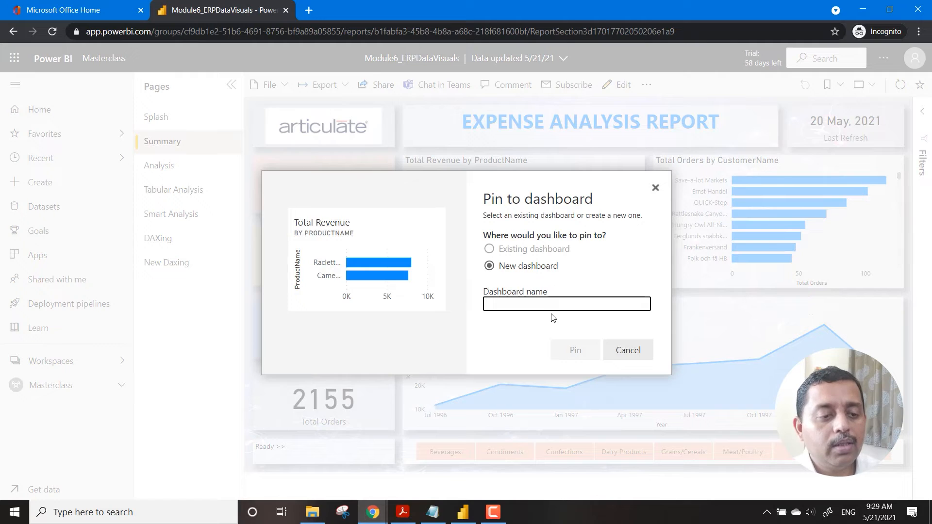
type("masterclass")
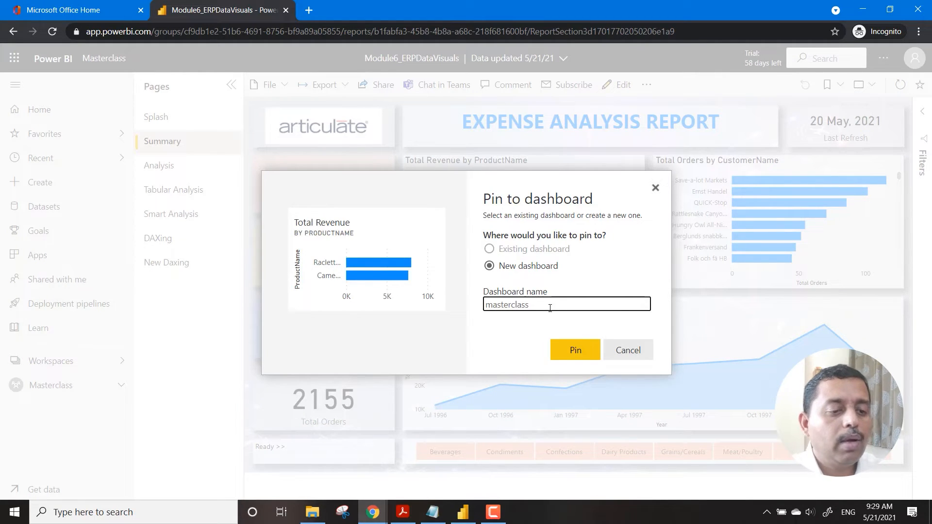
left_click(584, 356)
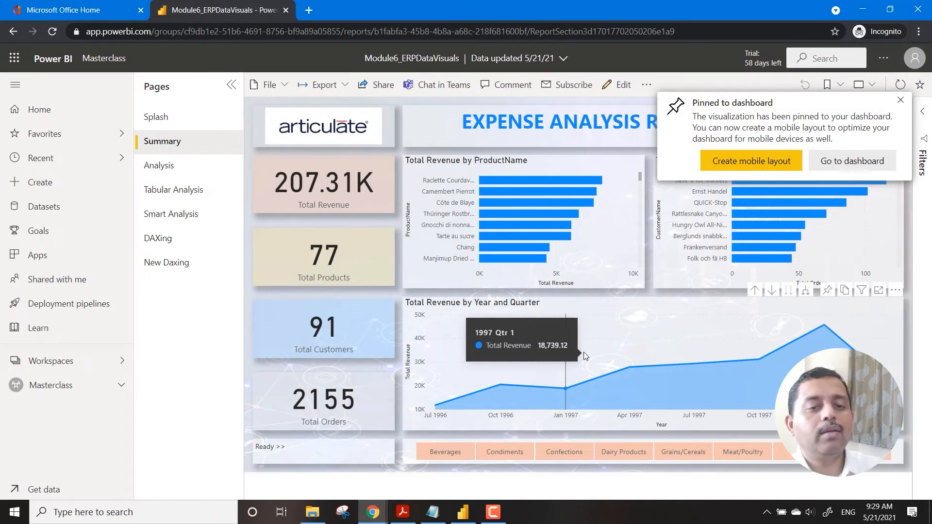
left_click(852, 160)
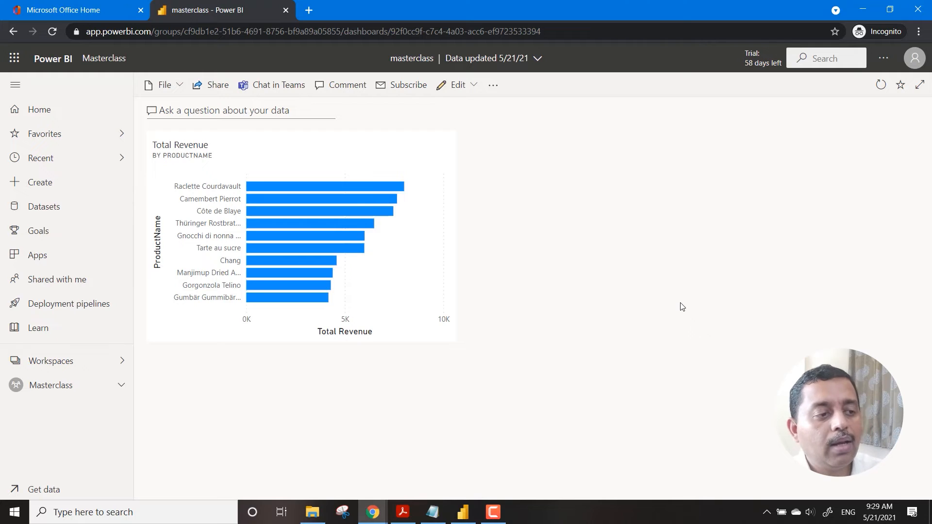
Return to the report, pin the Total Revenue by Year and Quarter chart to the masterclass dashboard, and open the dashboard.
left_click(296, 256)
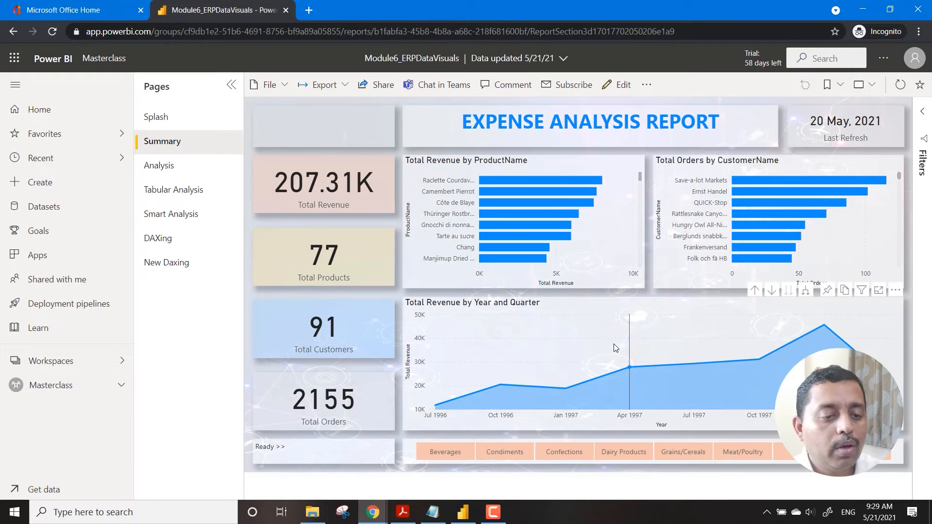
left_click(825, 292)
left_click(568, 349)
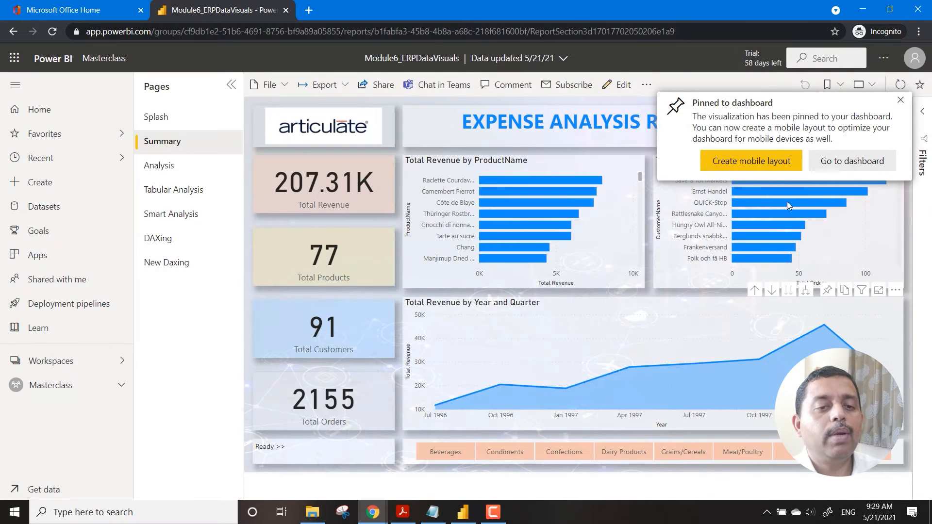
left_click(855, 166)
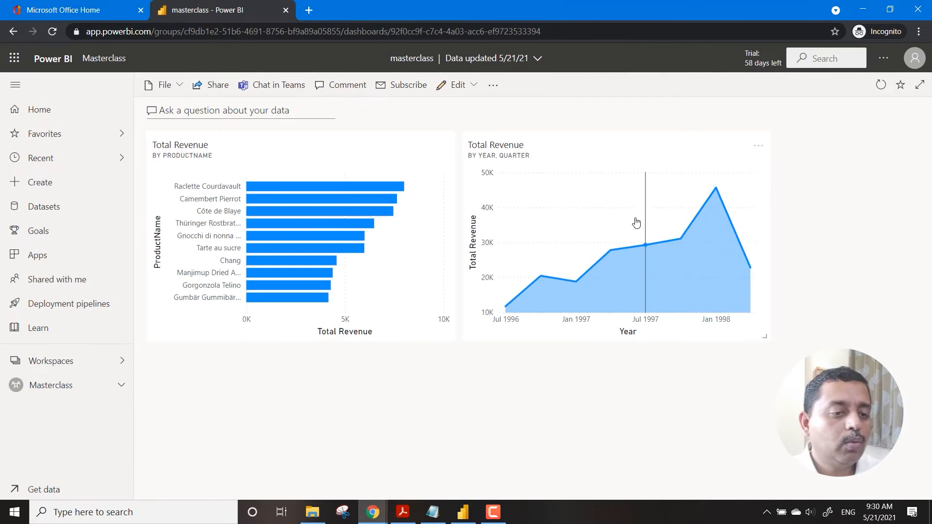
Swap the positions of the two Total Revenue tiles on the dashboard and open the report behind the Year, Quarter tile.
left_click_drag(665, 157, 383, 152)
left_click_drag(365, 357, 648, 221)
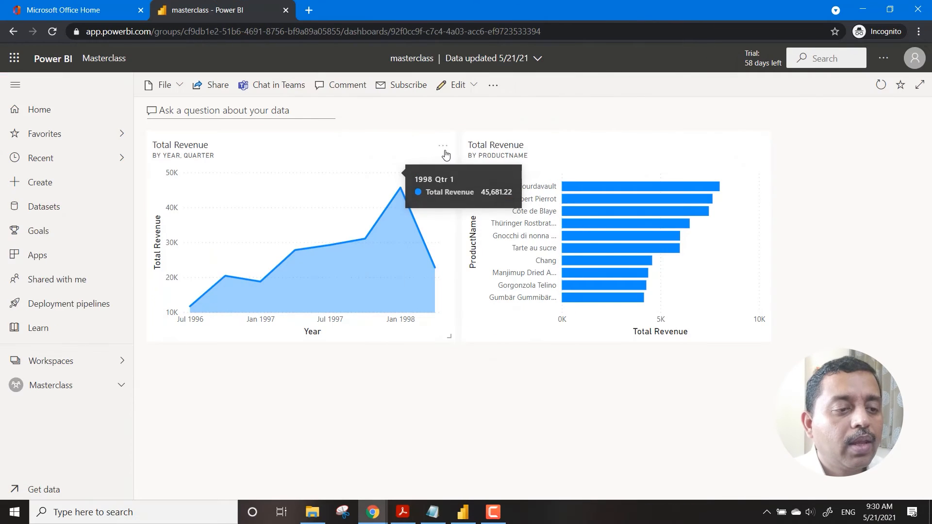
left_click(443, 140)
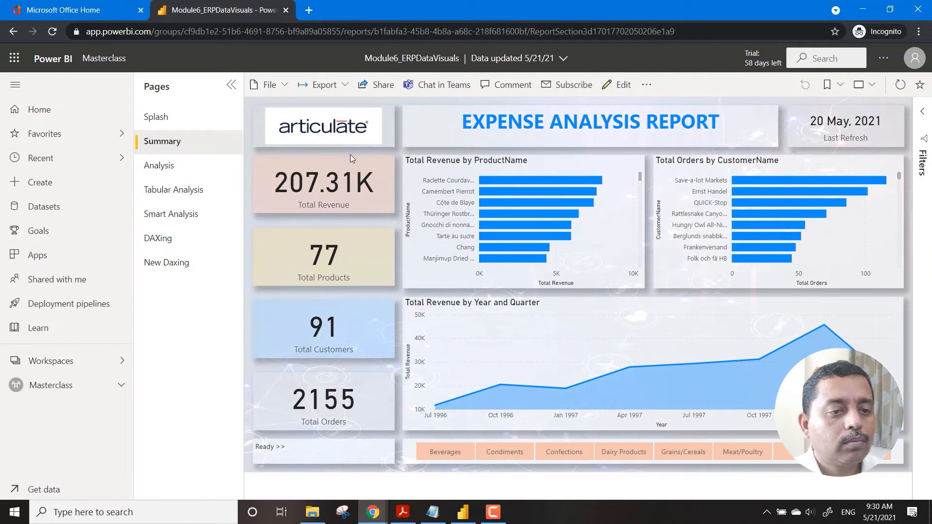
Start a new email subscription for the report's Summary page and add a colleague as a second subscriber.
left_click(575, 87)
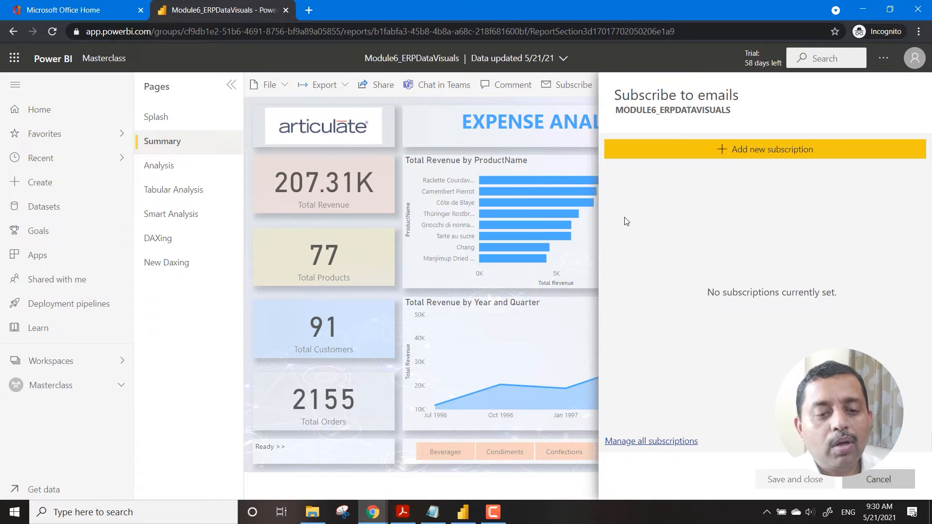
left_click(771, 150)
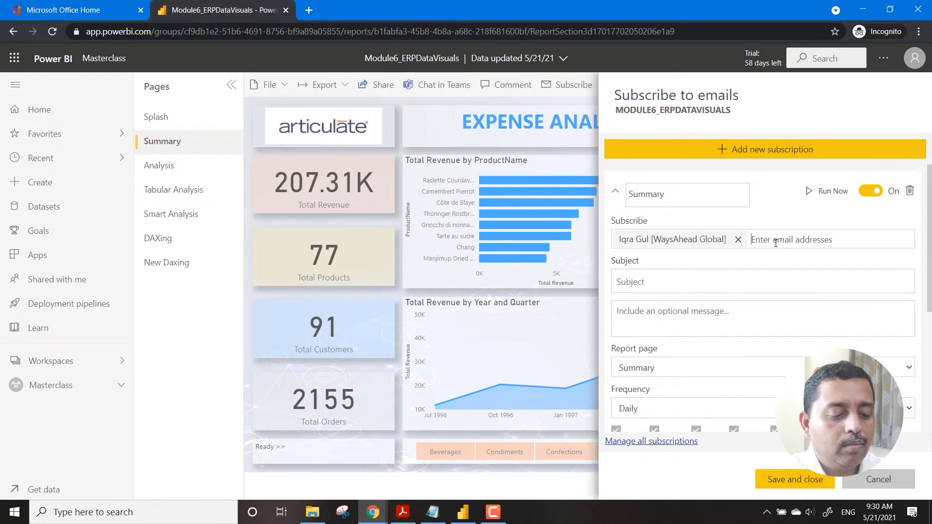
type("rupam")
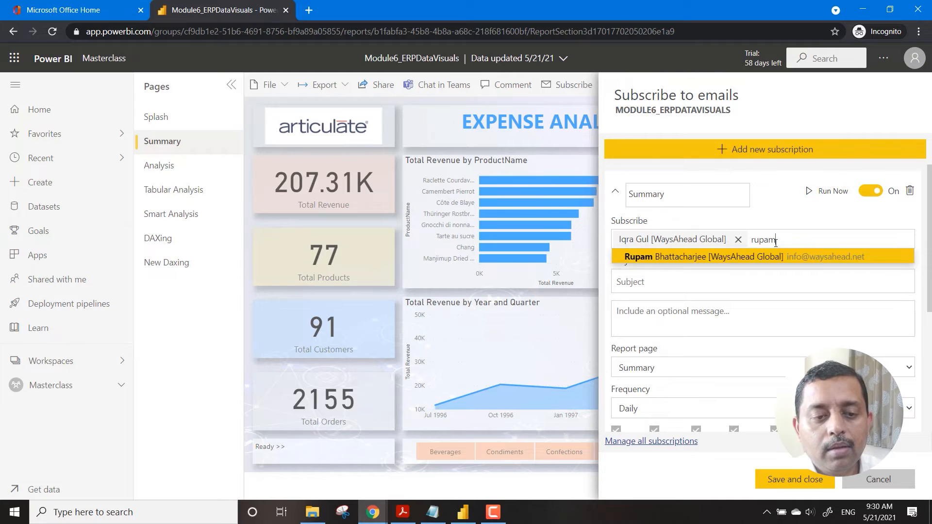
left_click(731, 264)
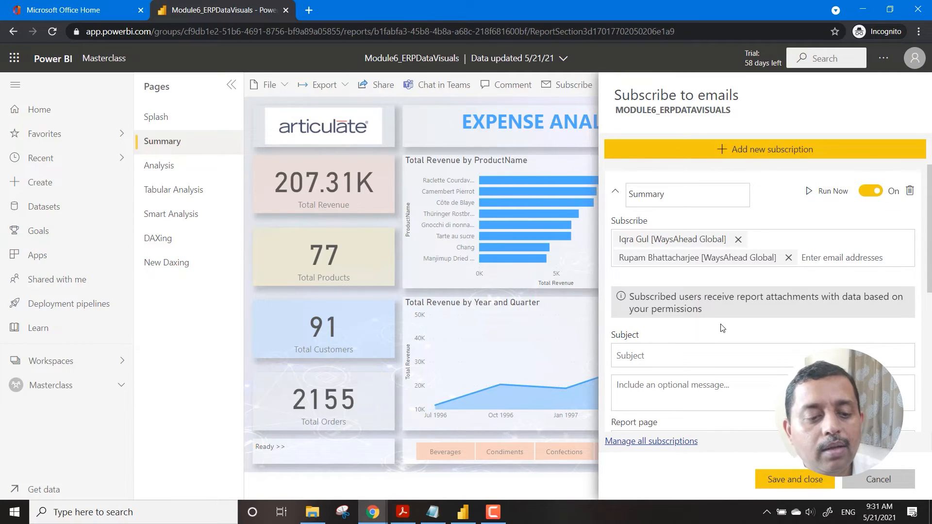
Set the email subscription's subject to "My Daily Report" after checking its schedule options, and try to save it.
scroll(717, 353, "down", 3)
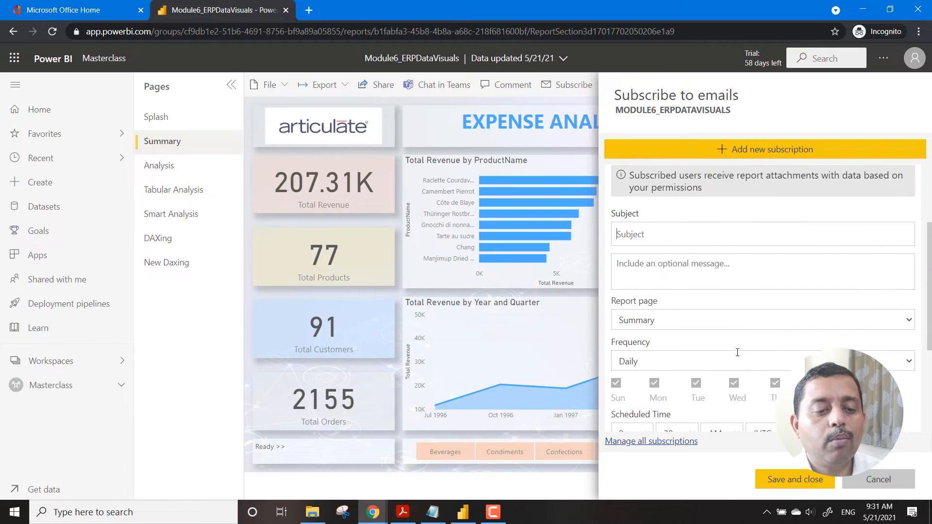
scroll(697, 371, "down", 1)
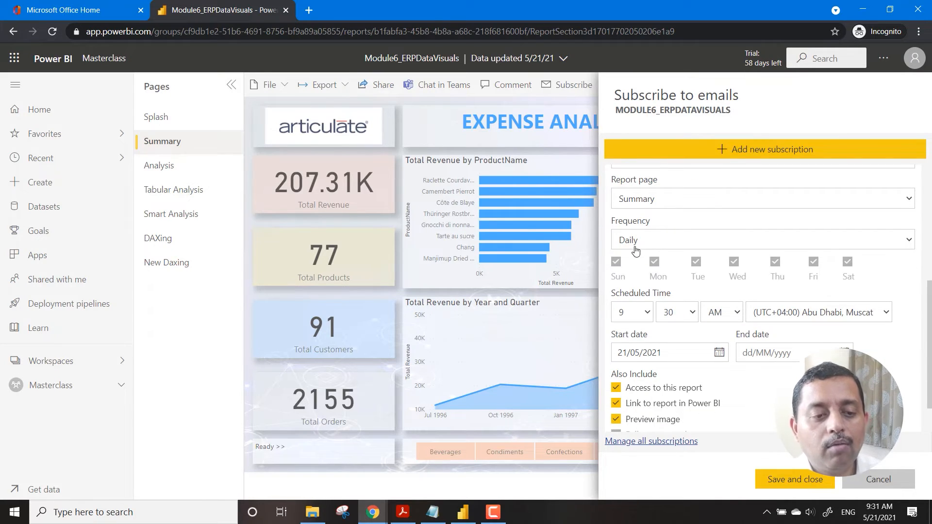
left_click(663, 244)
left_click(663, 243)
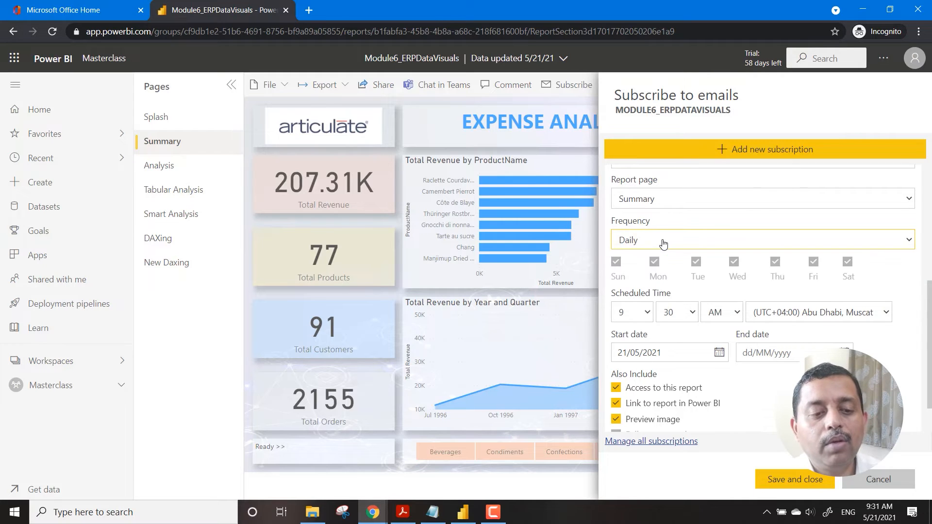
scroll(767, 391, "down", 1)
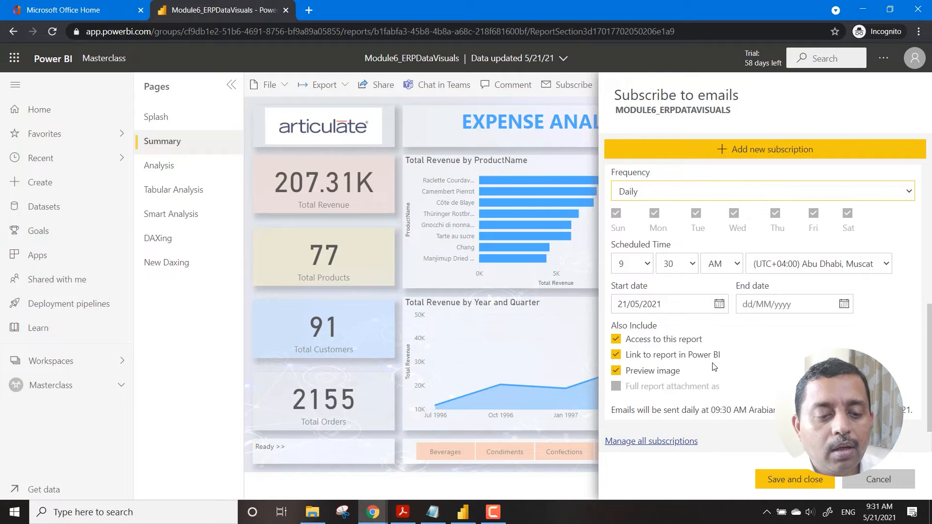
scroll(755, 339, "up", 5)
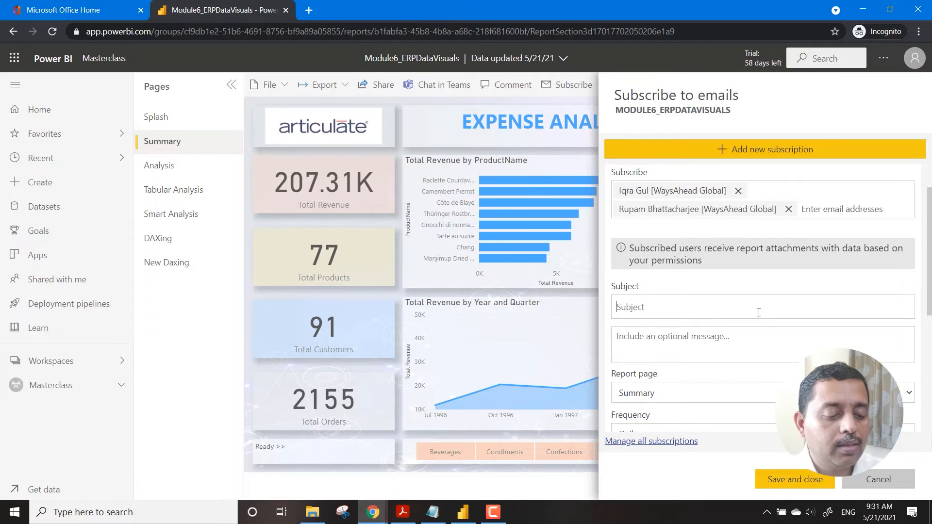
left_click(759, 313)
type("My D")
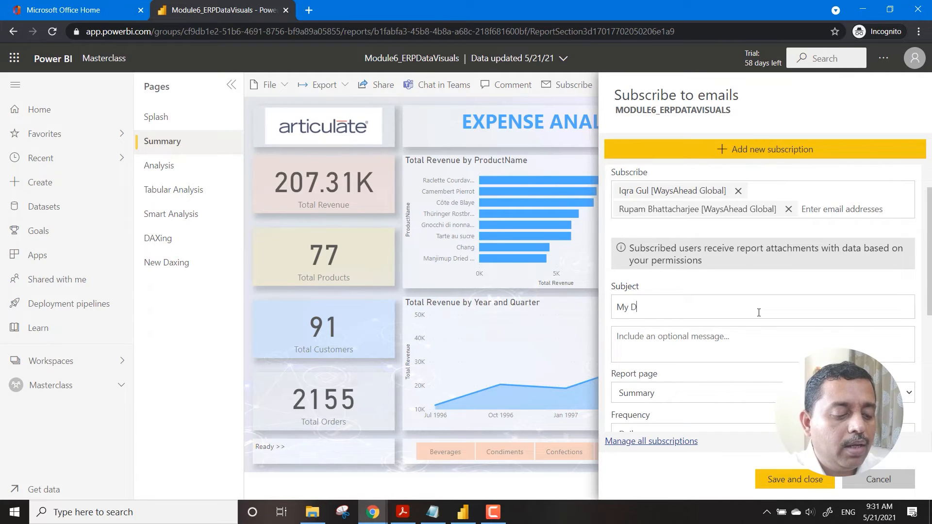
type("aily Report")
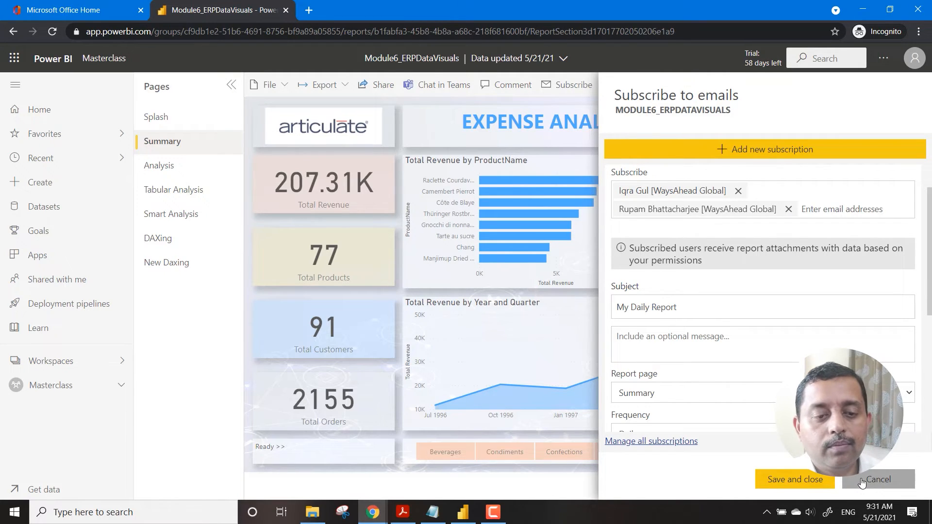
left_click(765, 479)
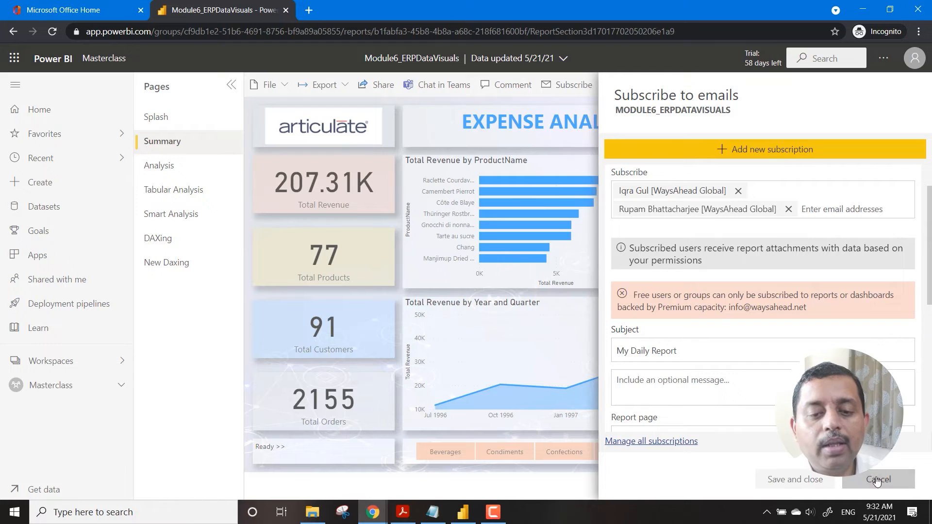
left_click(882, 486)
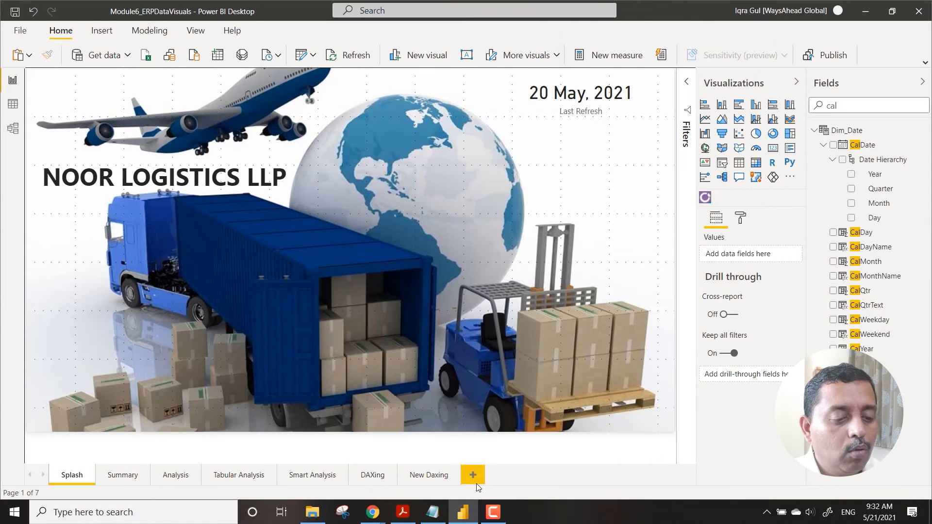
Add a new report page in Power BI Desktop and name it "Q&A".
left_click(476, 475)
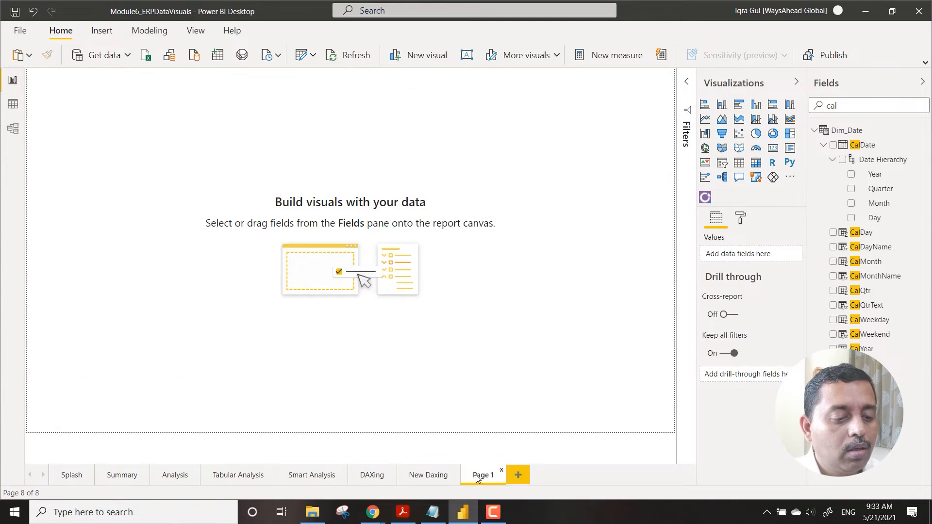
double_click(481, 475)
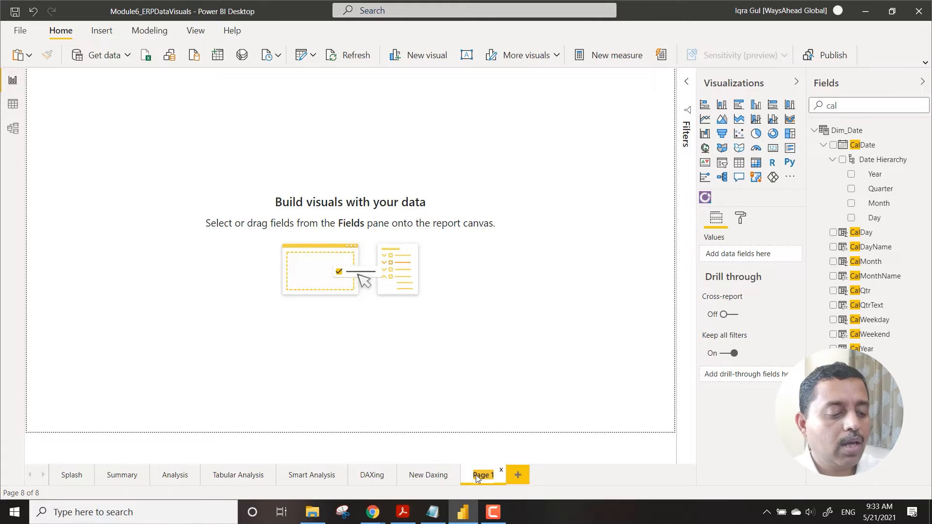
type("Q&A")
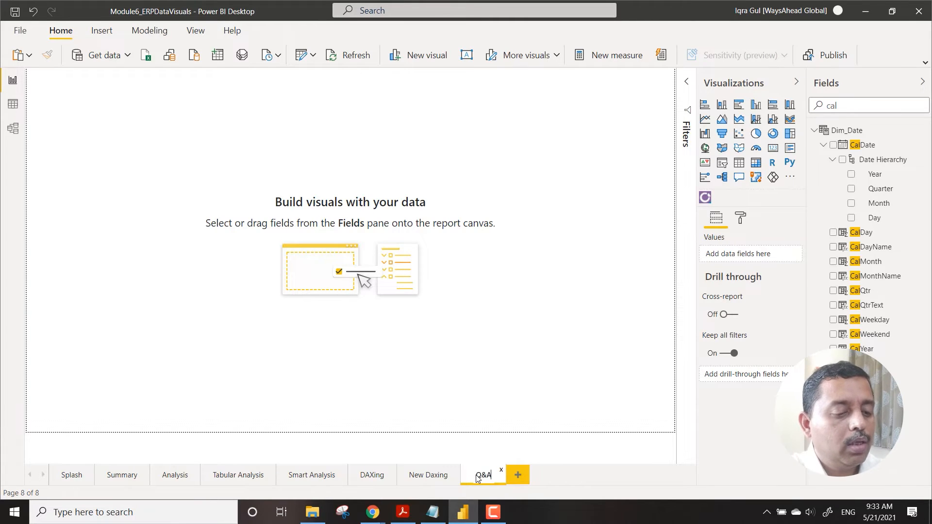
key("Return")
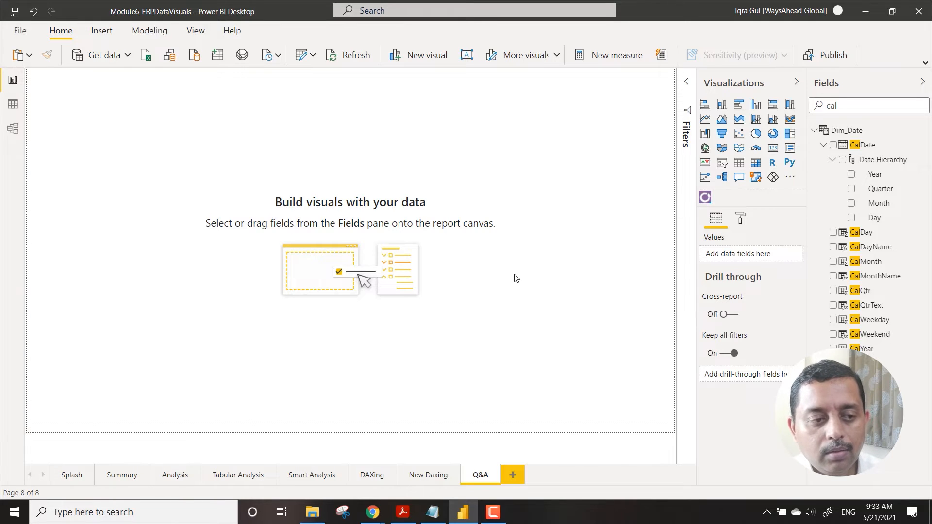
Add a Q&A visual to the empty page, ask it "show total revenue", and size it to roughly a quarter of the page.
left_click(739, 179)
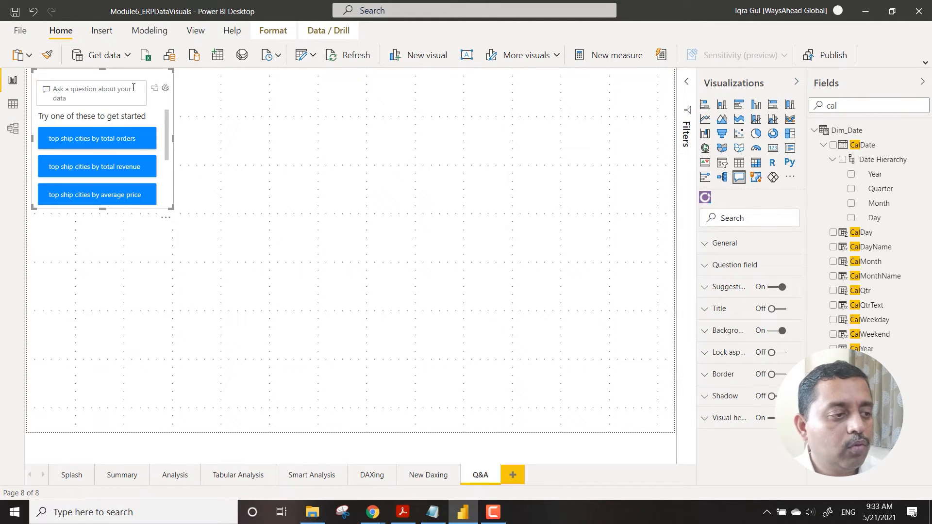
left_click_drag(171, 207, 245, 278)
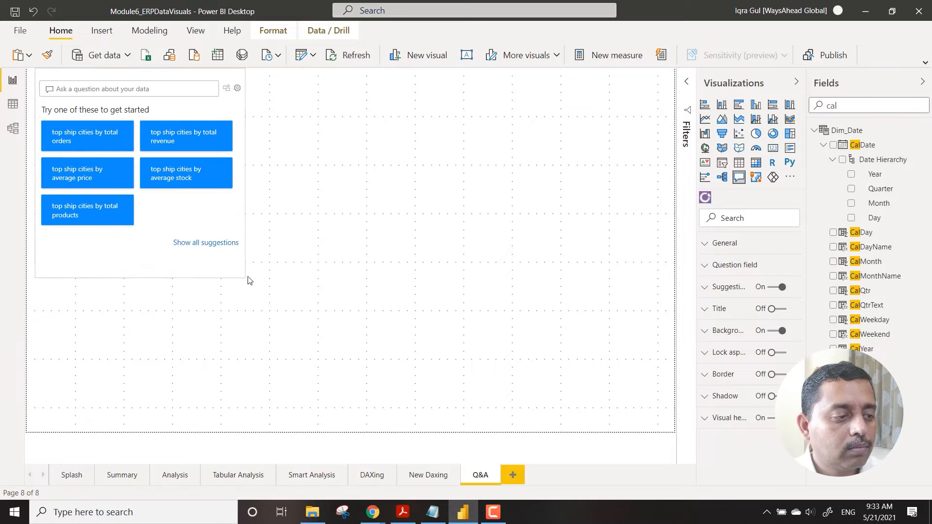
left_click(146, 83)
type("s")
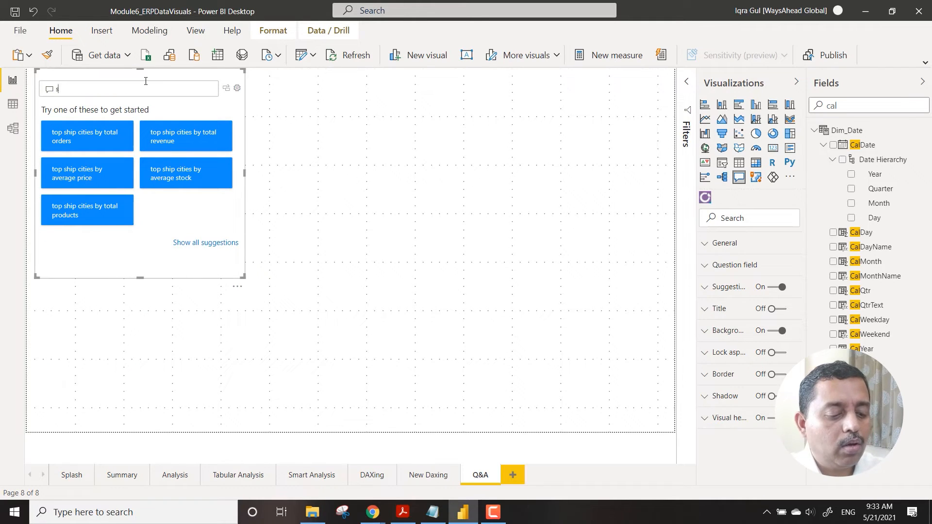
type("how t")
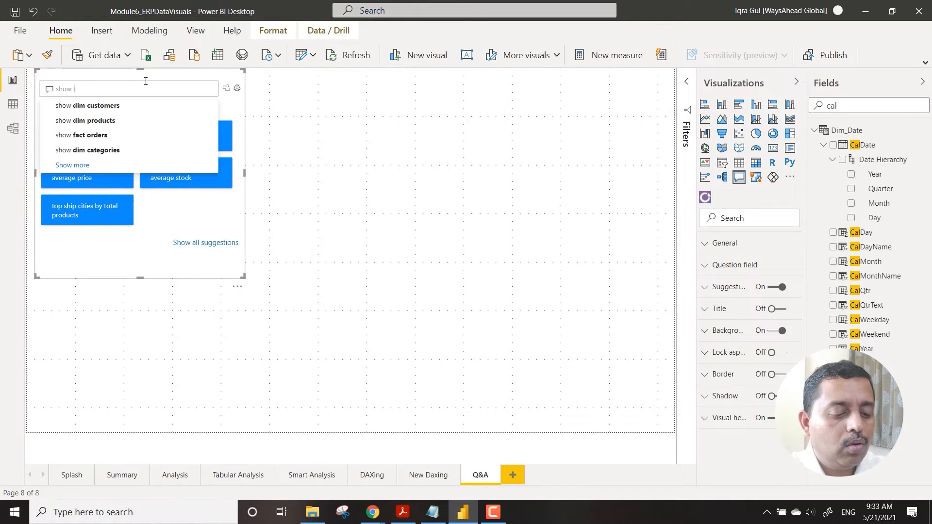
type("otal reenue")
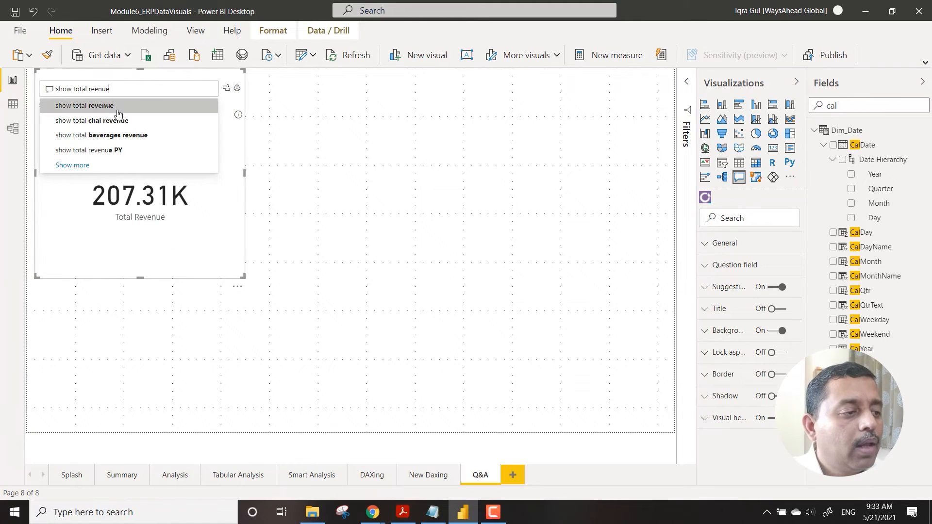
left_click(117, 113)
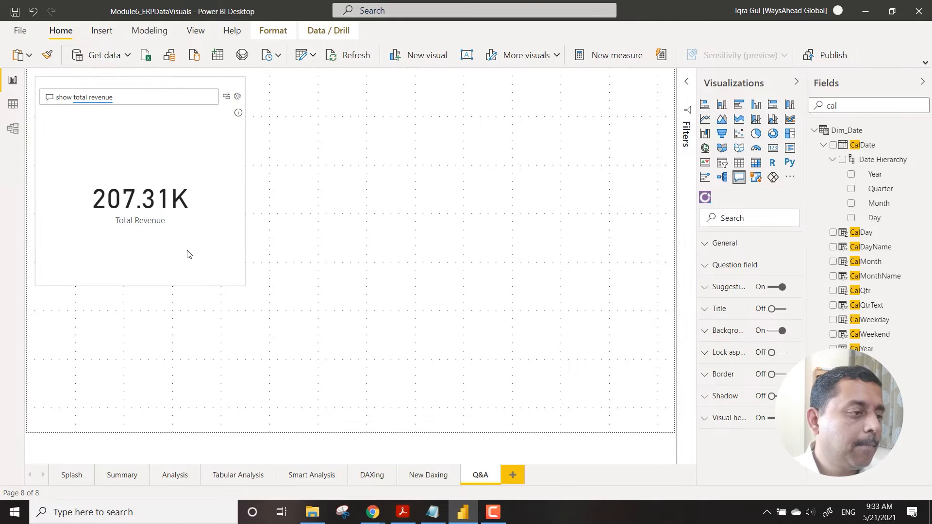
left_click_drag(241, 275, 216, 244)
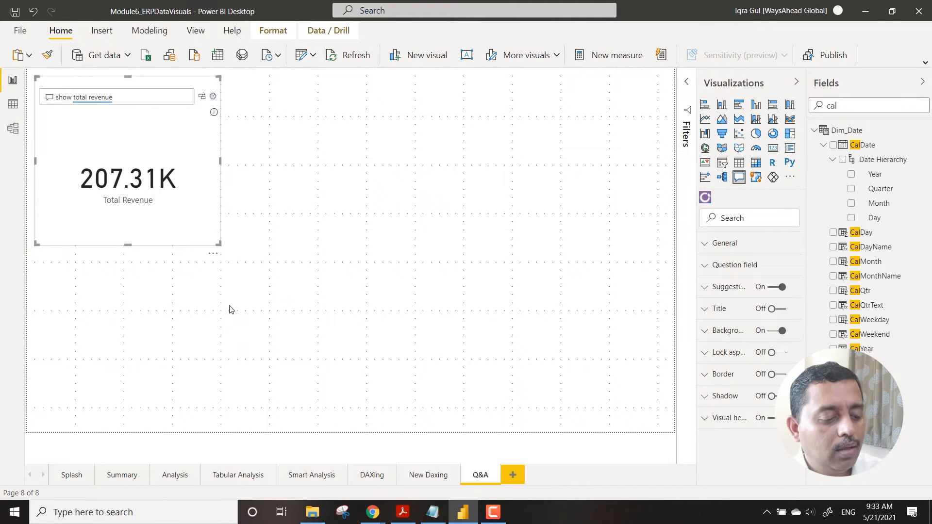
left_click(231, 309)
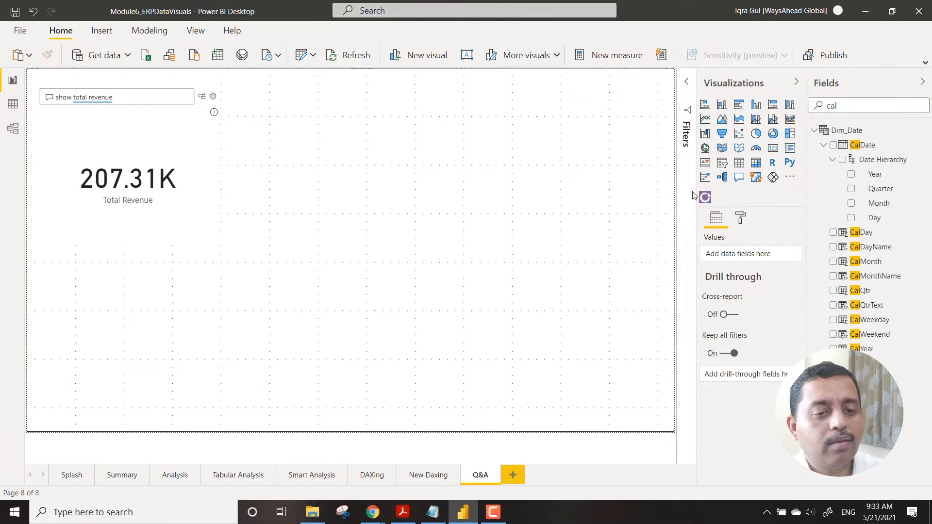
Add a second Q&A visual below the total revenue one and ask it "show total orders".
left_click(738, 177)
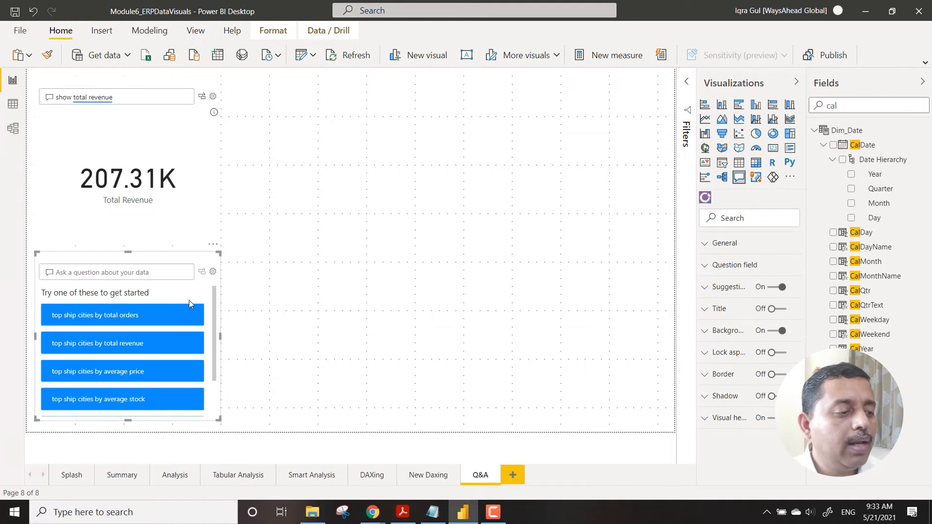
left_click(181, 274)
type("show")
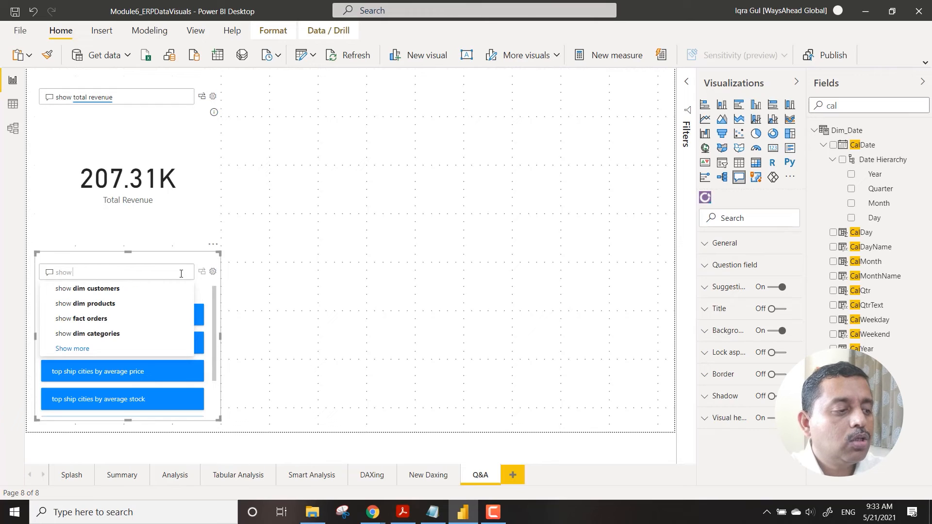
type(" t")
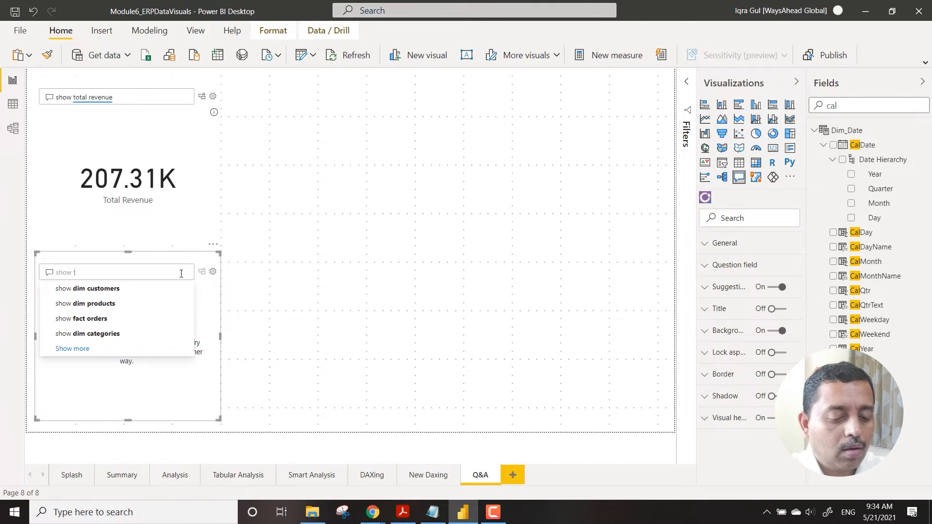
type("otal orders")
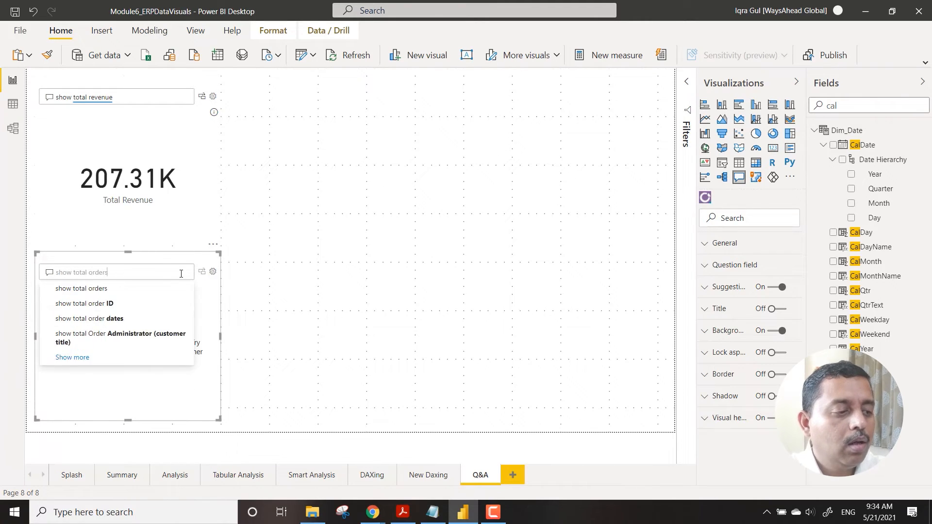
left_click(108, 291)
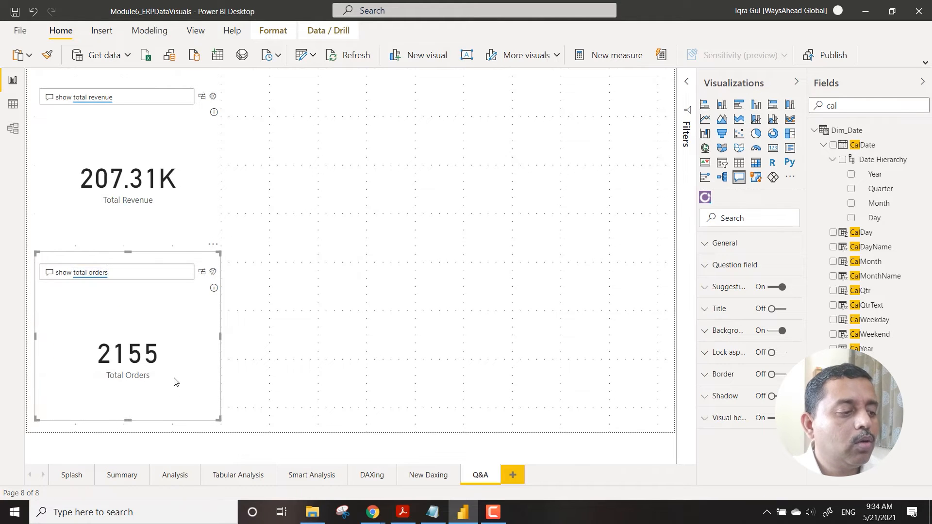
left_click(344, 362)
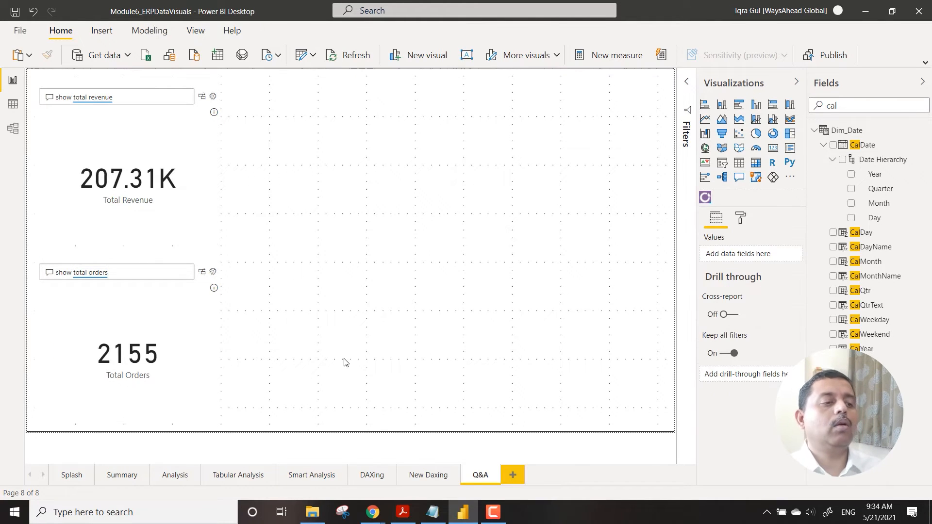
Add a third Q&A visual beside the total revenue one, widen it slightly, and ask it "show customers by city".
left_click(739, 177)
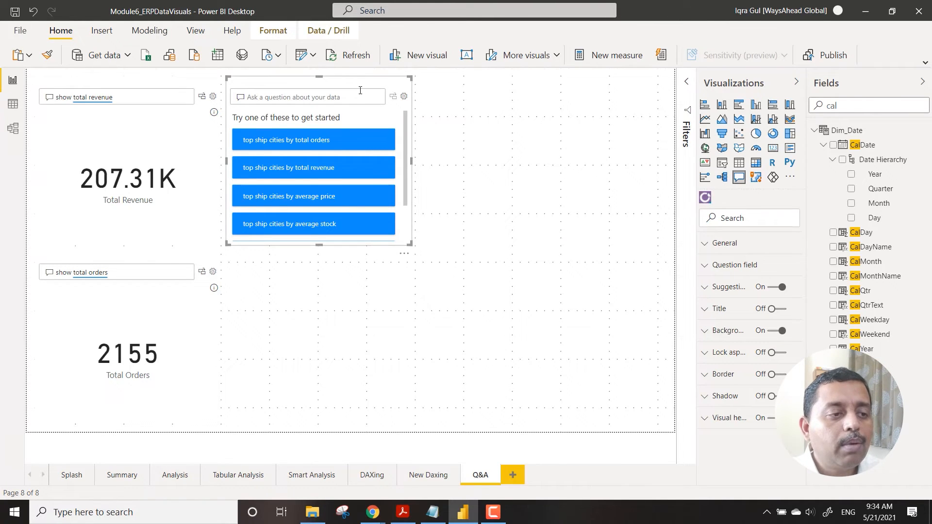
left_click_drag(413, 162, 446, 180)
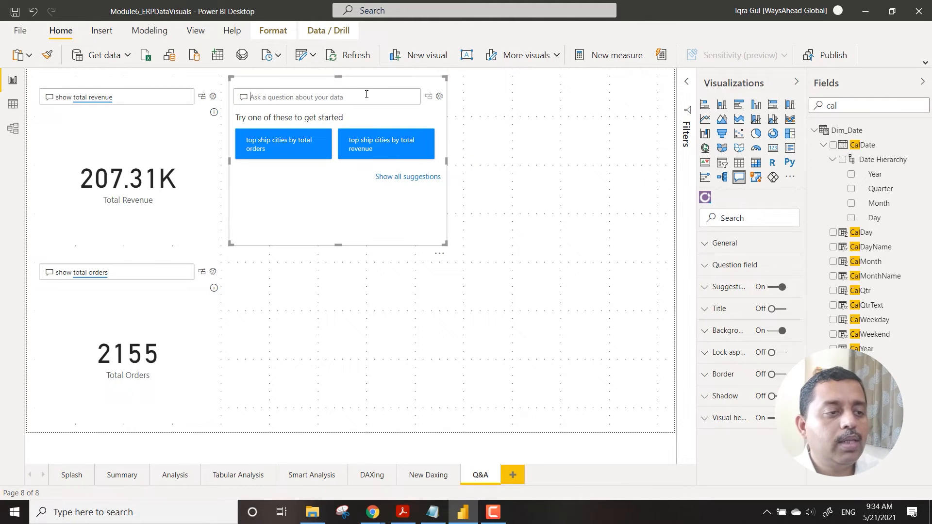
type("show")
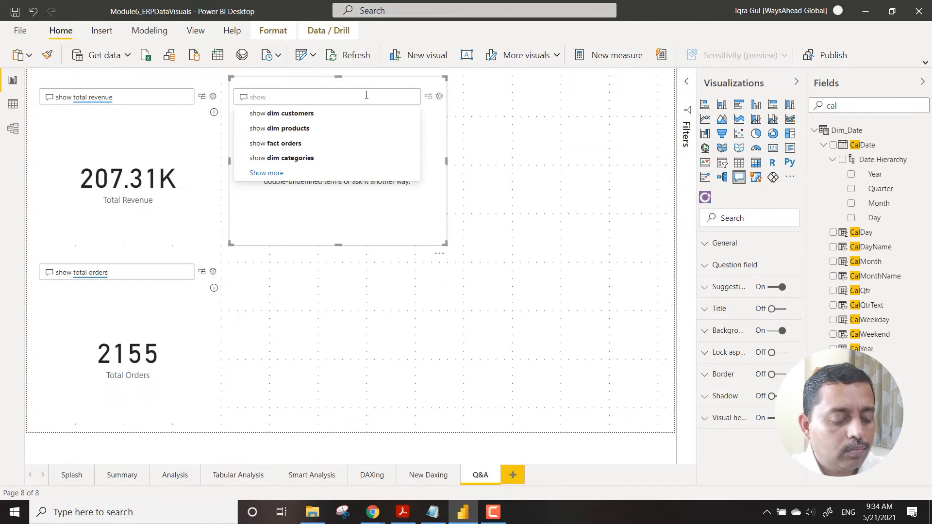
type(" custo")
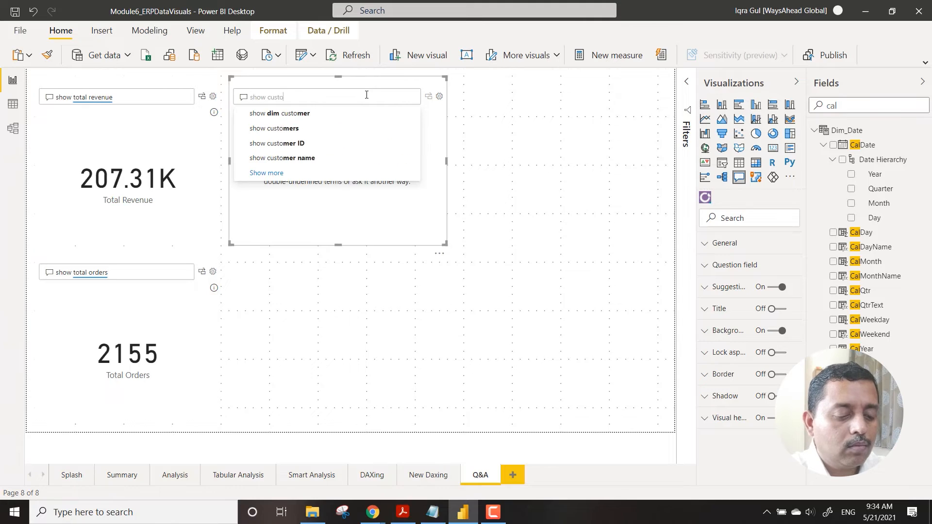
type("mers by")
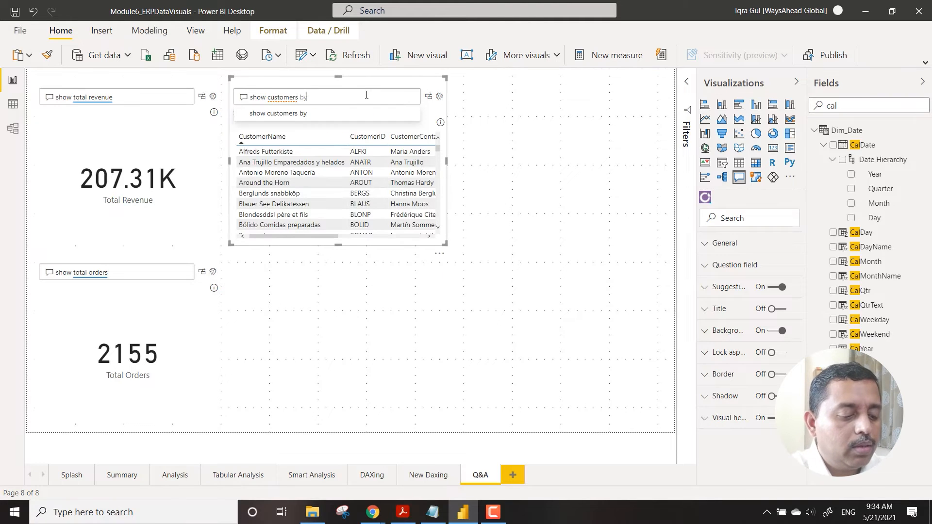
type(" city")
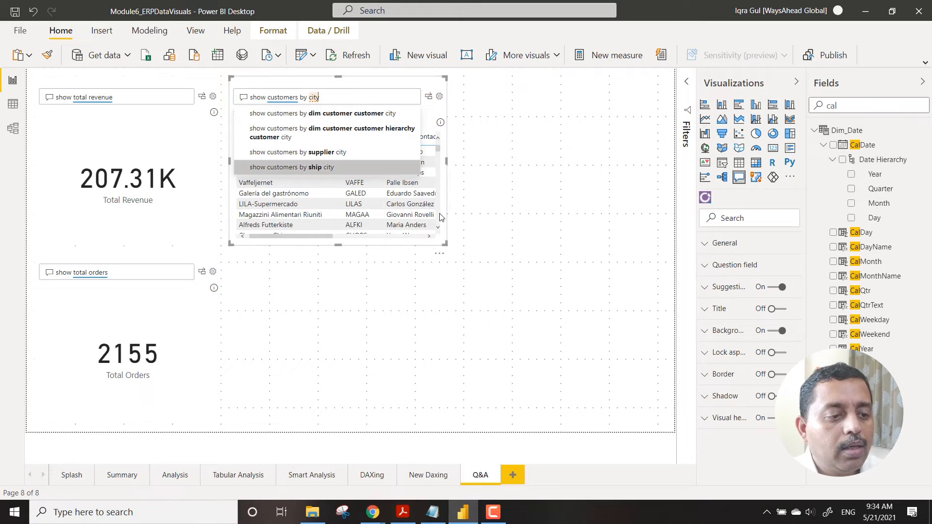
Move the customers by city visual down beside the total orders visual and widen it to near the page's edge.
left_click_drag(396, 87, 398, 265)
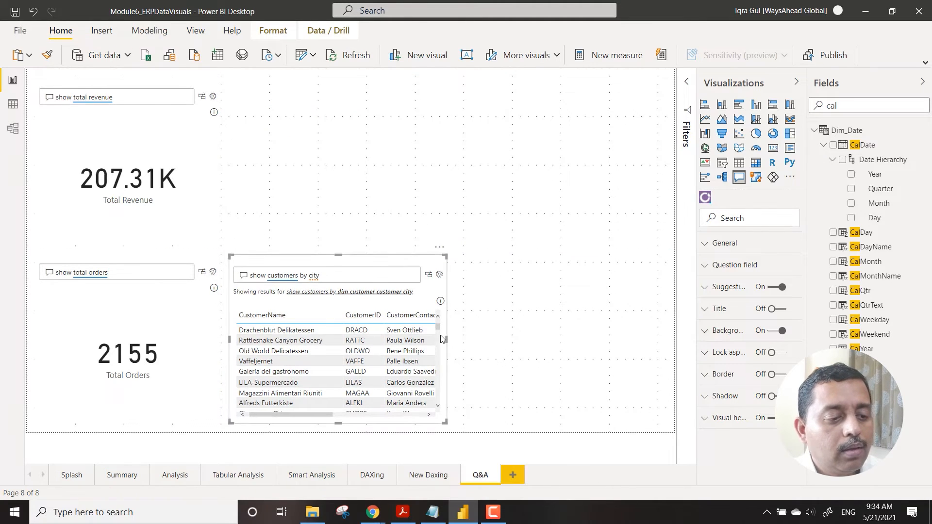
left_click_drag(446, 340, 663, 357)
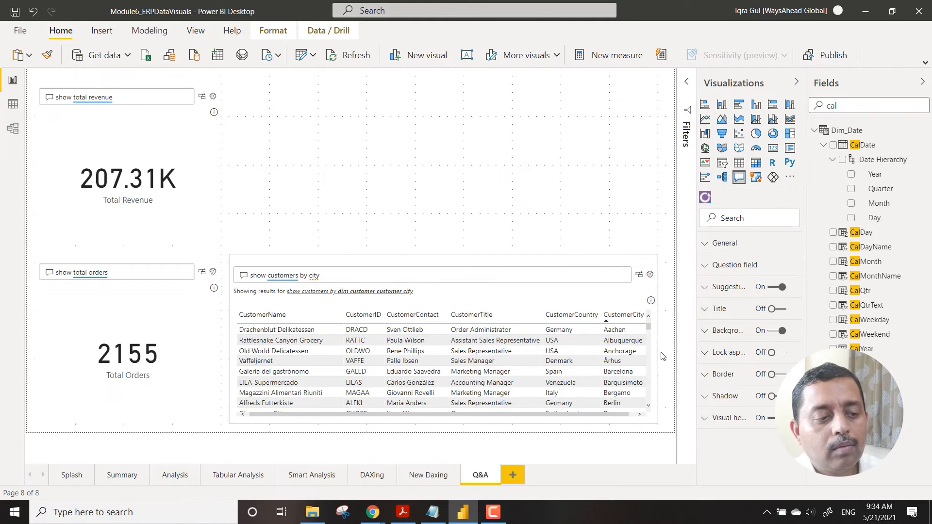
left_click(494, 211)
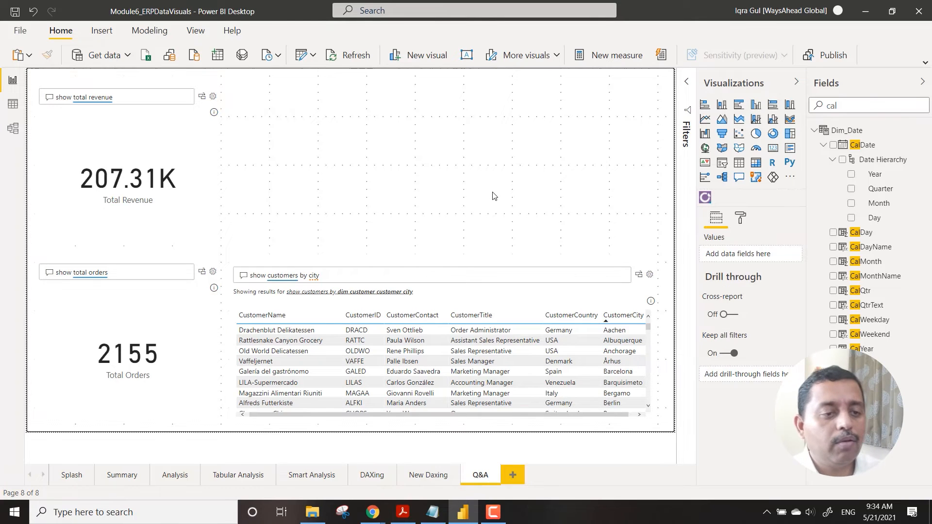
Add a fourth Q&A visual above the customers by city table and enlarge it slightly to fill the free space.
left_click(737, 179)
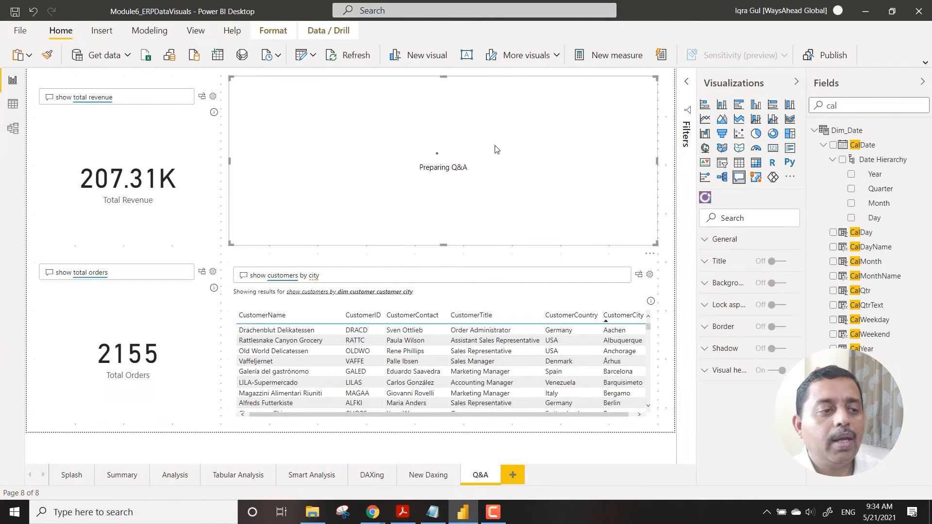
left_click_drag(654, 165, 664, 194)
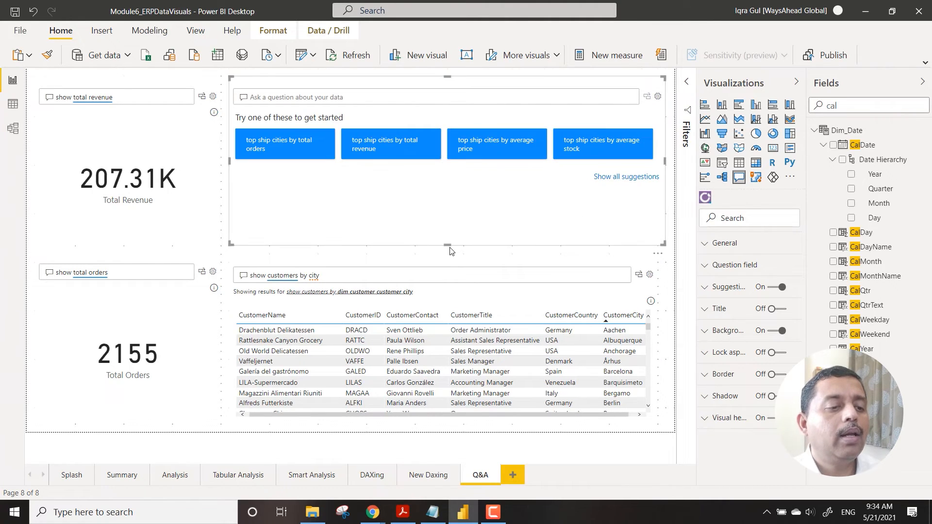
left_click_drag(447, 246, 449, 253)
Enter the question "show total revenue" in the new Q&A visual, correcting the misspelled word.
left_click(412, 97)
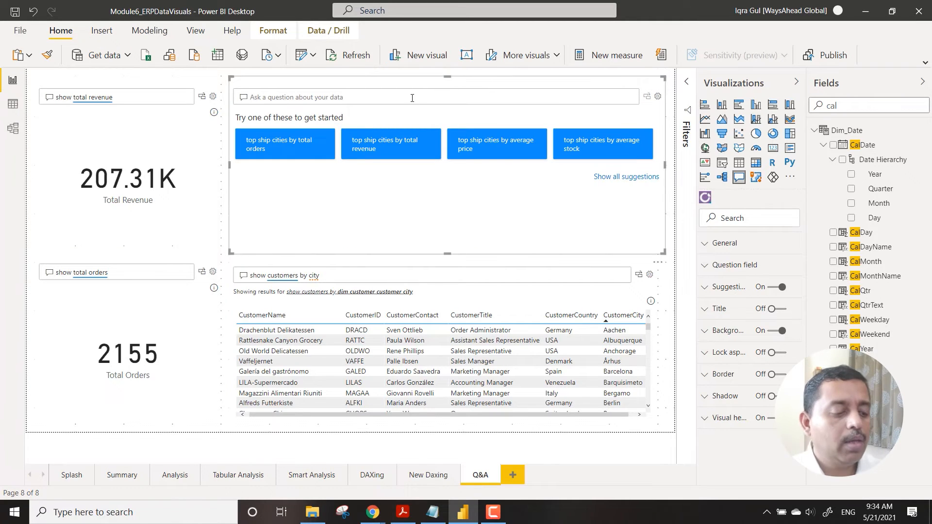
type("ow ")
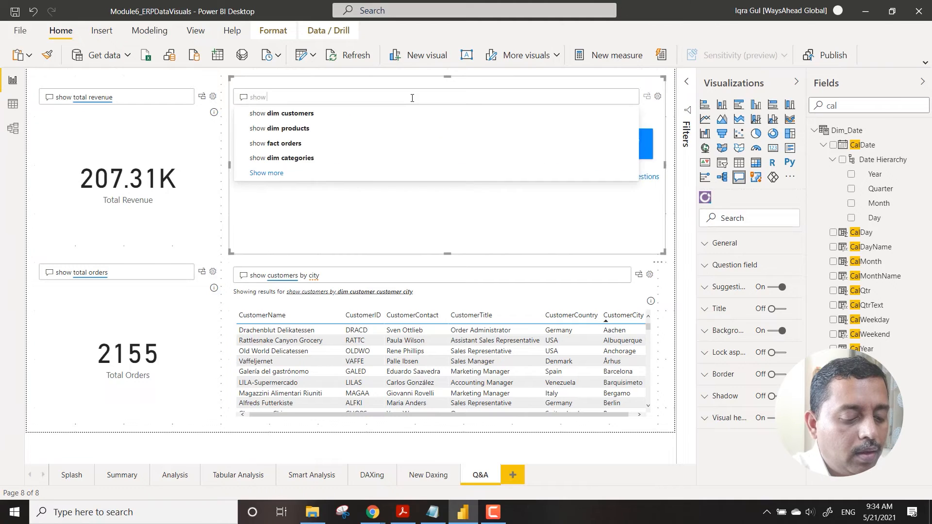
type("reenue ")
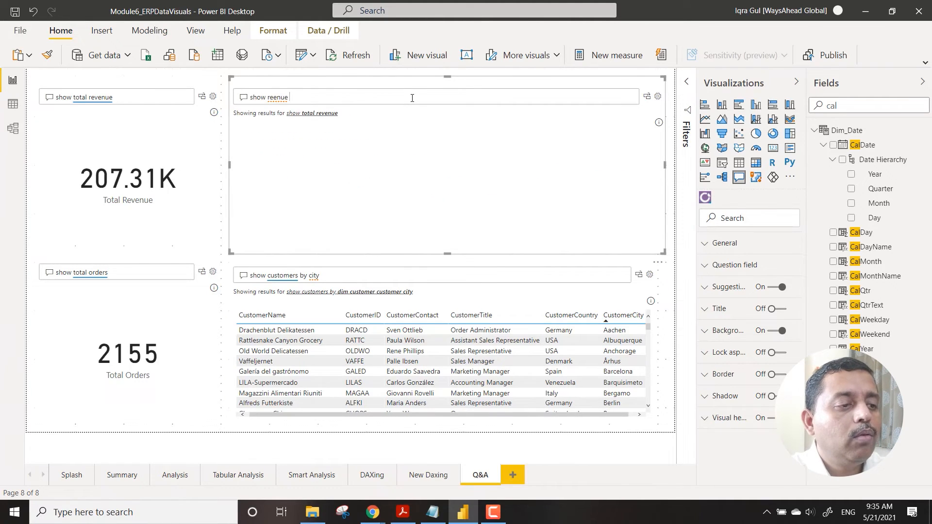
type("v")
key("Right")
key("Right")
key("Right")
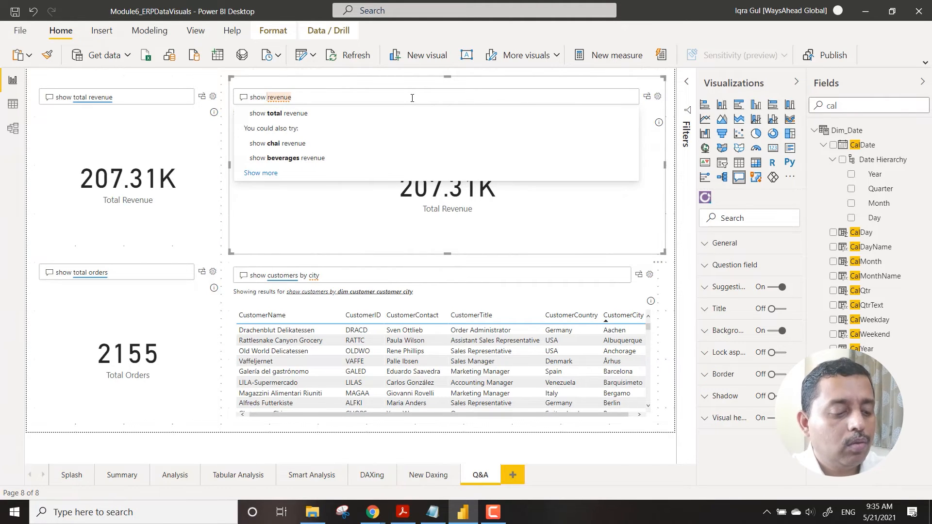
type("total")
key("Right")
key("Right")
key("Right")
key("Right")
Extend the question with "by country" so it reads "show total revenue by country".
type("y country")
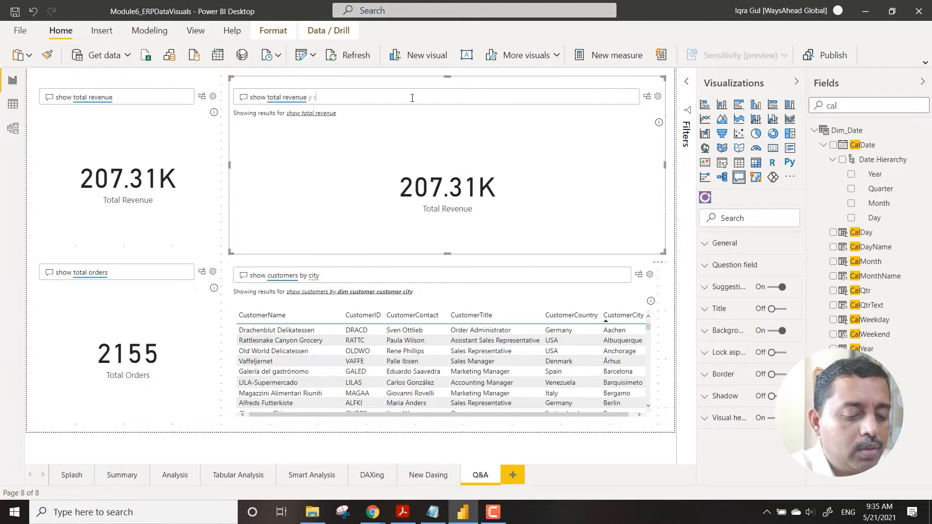
key("Left")
key("Left")
key("Left")
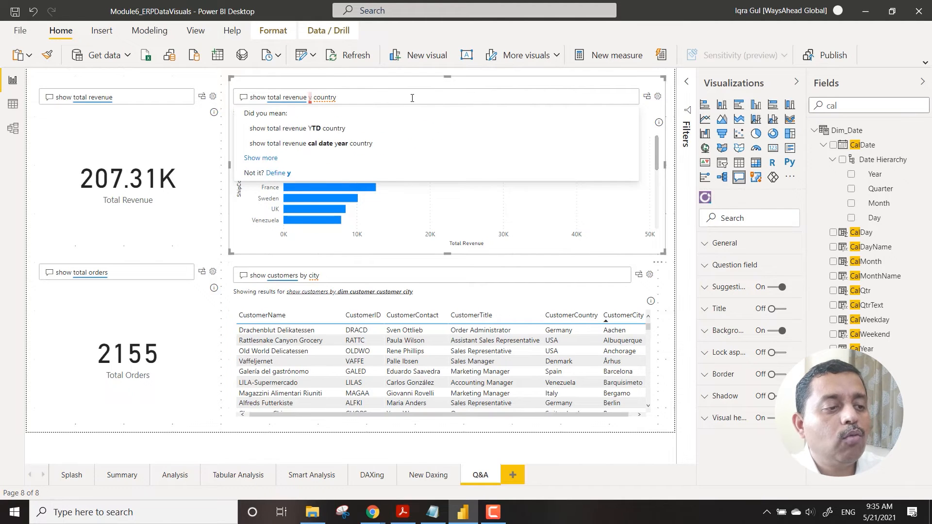
type("b")
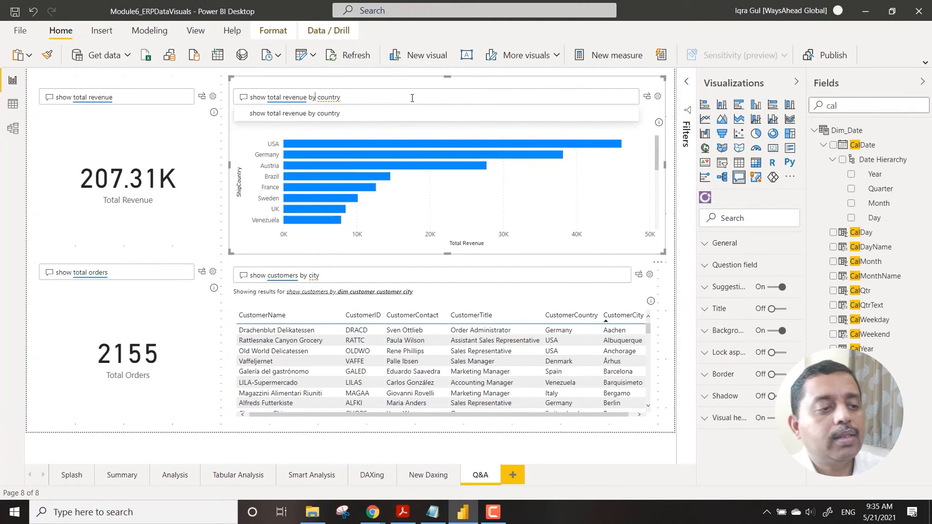
Append "as map" to the question to plot total revenue by country on a map.
type(" as map")
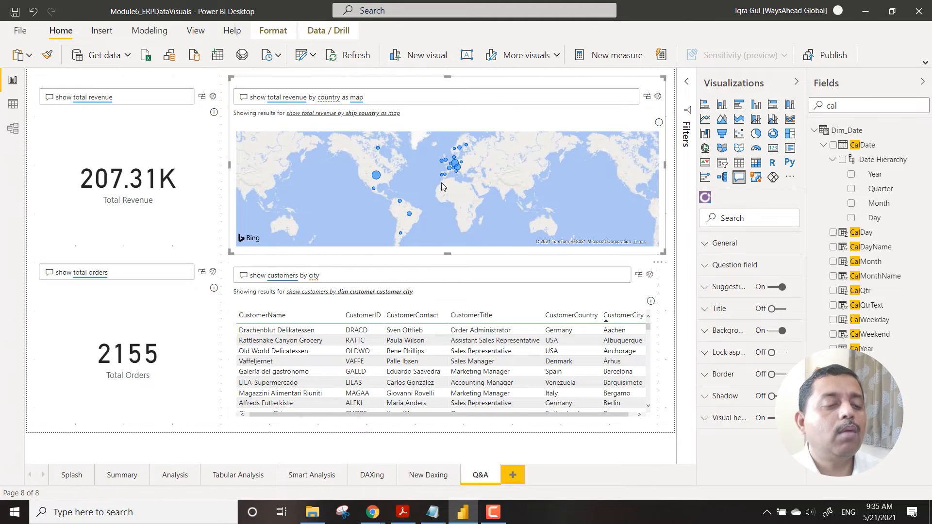
scroll(454, 184, "up", 2)
left_click_drag(573, 194, 569, 216)
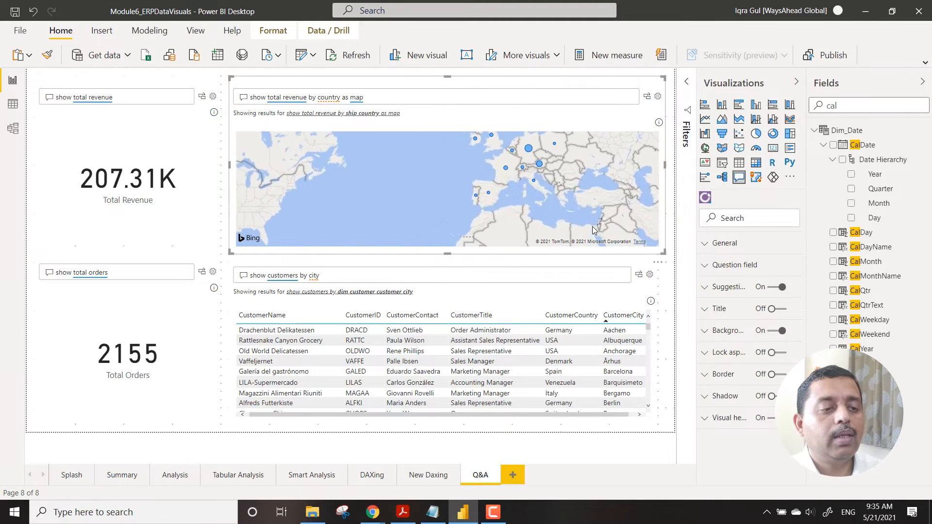
left_click_drag(422, 171, 475, 183)
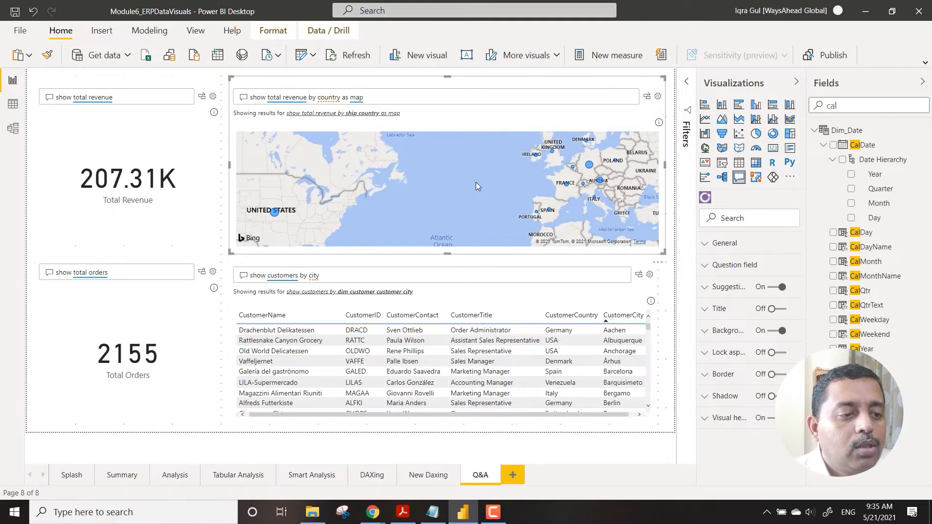
left_click_drag(593, 191, 507, 192)
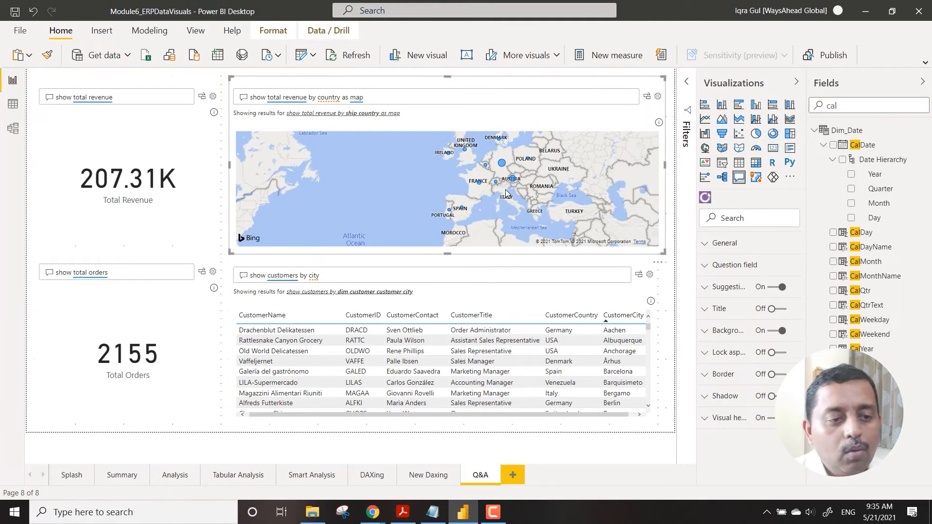
left_click_drag(379, 173, 473, 173)
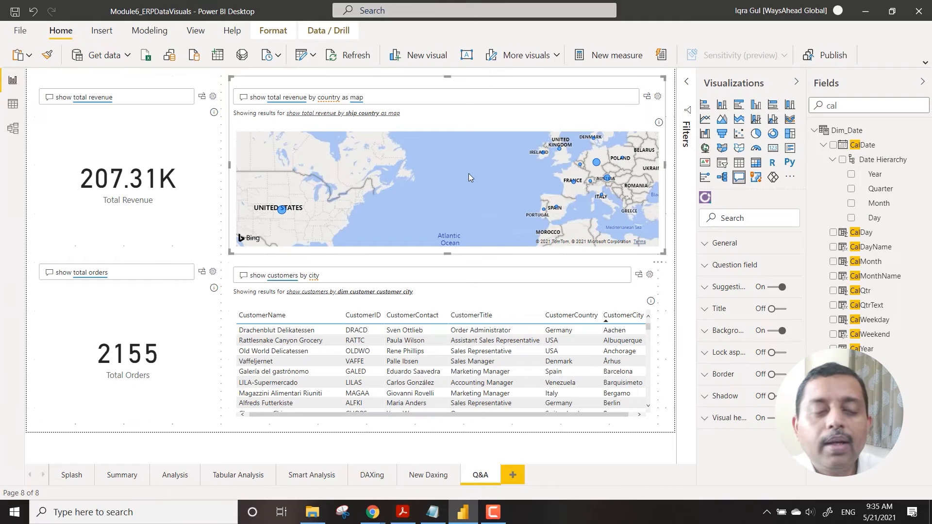
Insert a bookmark button on the Splash page and place it below the Last Refresh date, widened to match the date card.
left_click(70, 475)
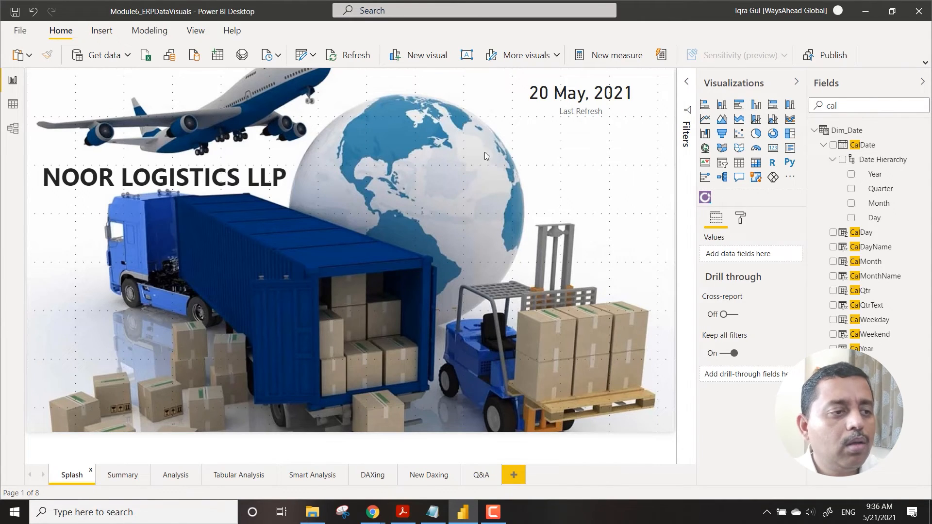
left_click(106, 32)
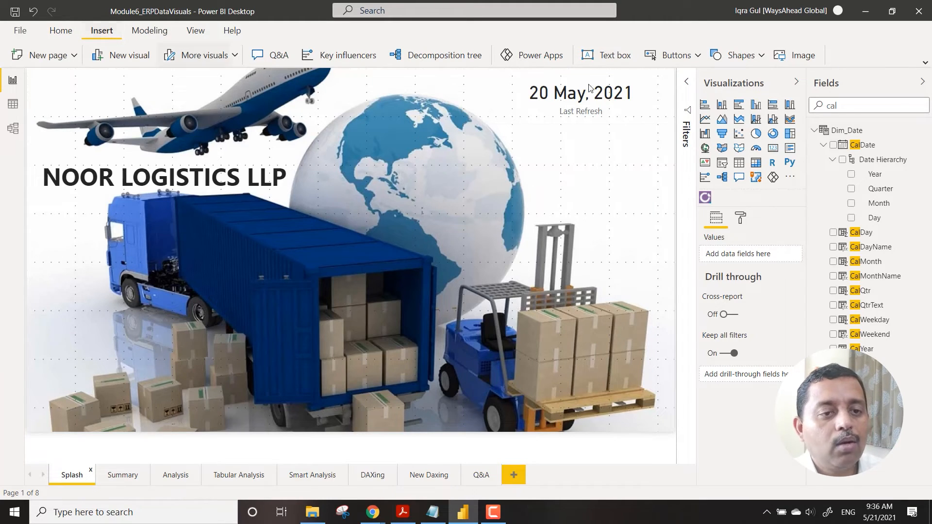
left_click(699, 56)
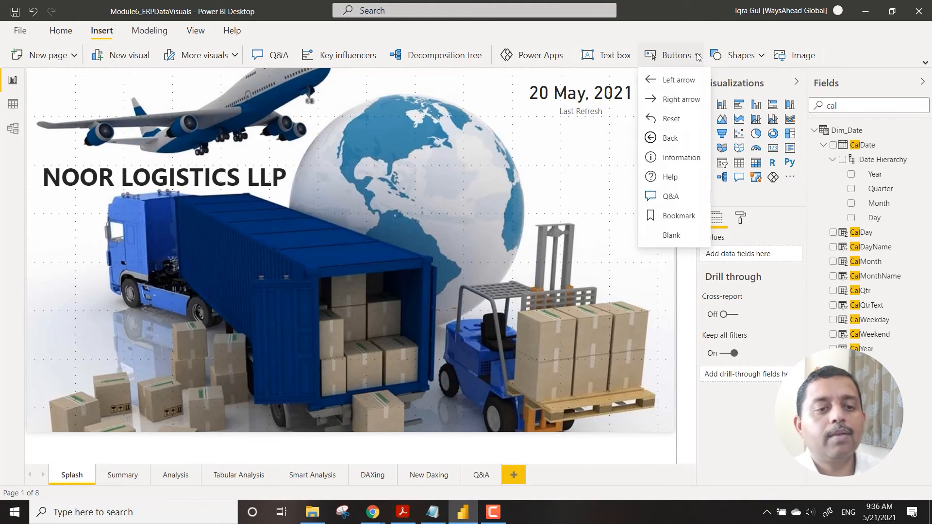
left_click(673, 217)
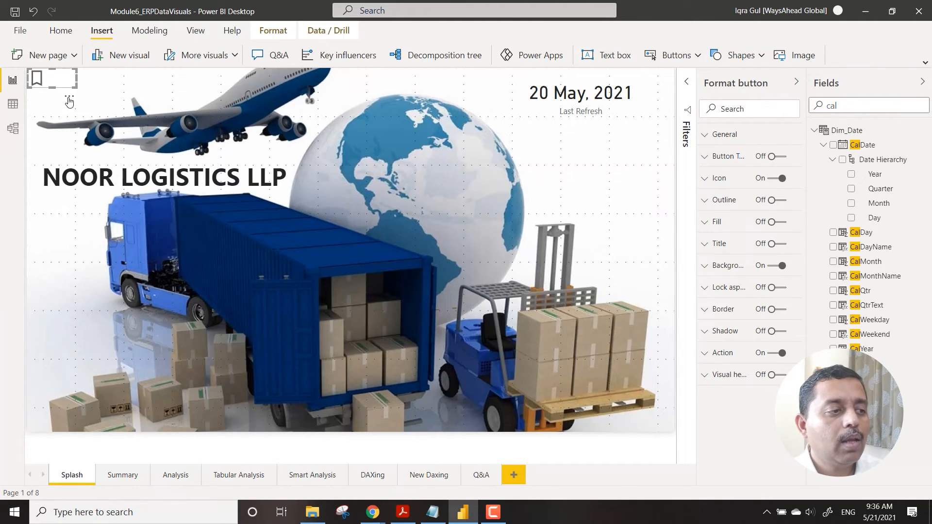
left_click_drag(68, 94, 627, 165)
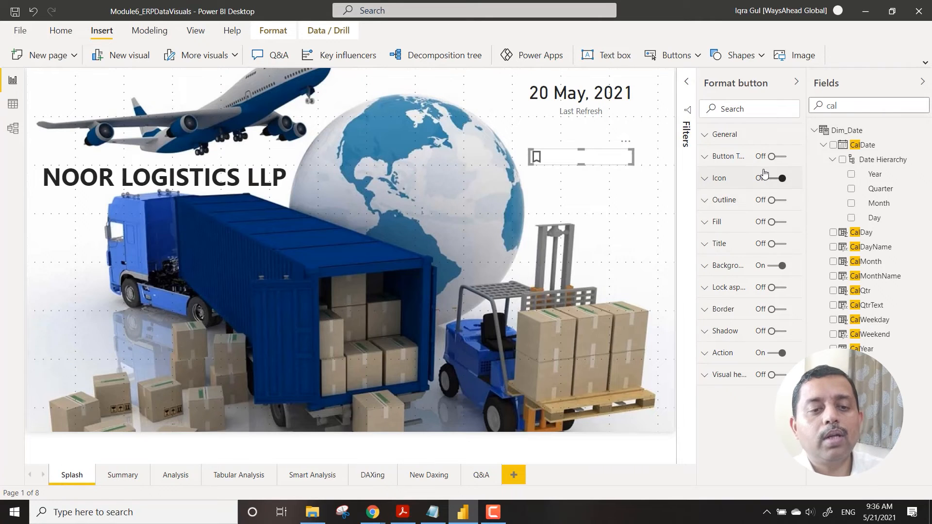
Turn on the bookmark button's text and label it "Tabular Analysis".
left_click(706, 159)
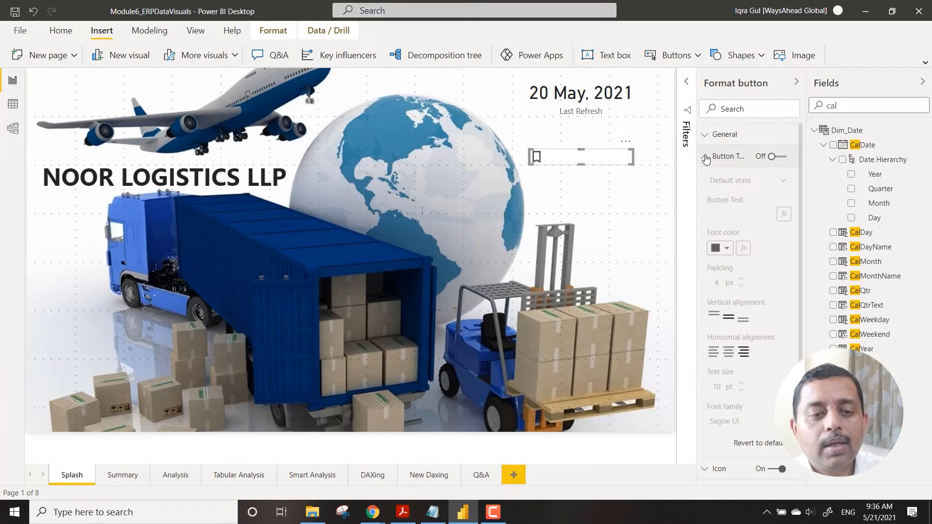
left_click(780, 159)
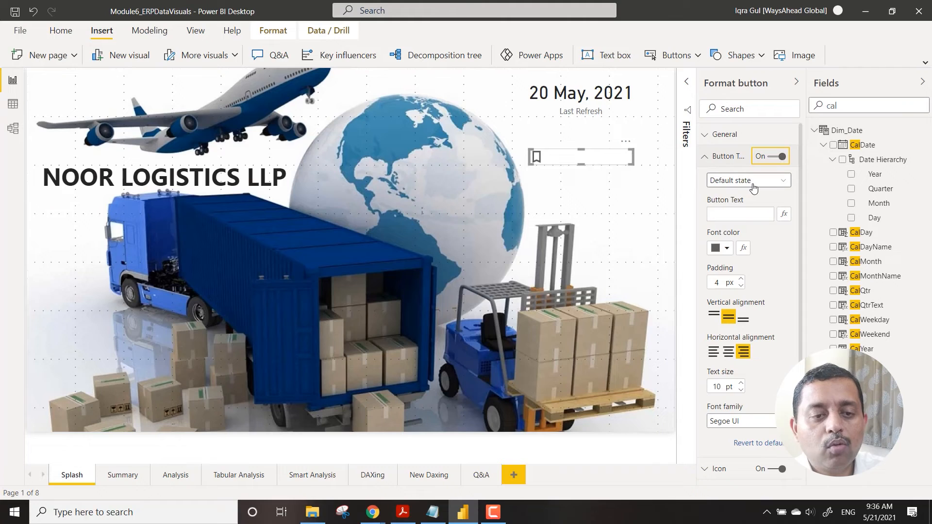
left_click(744, 213)
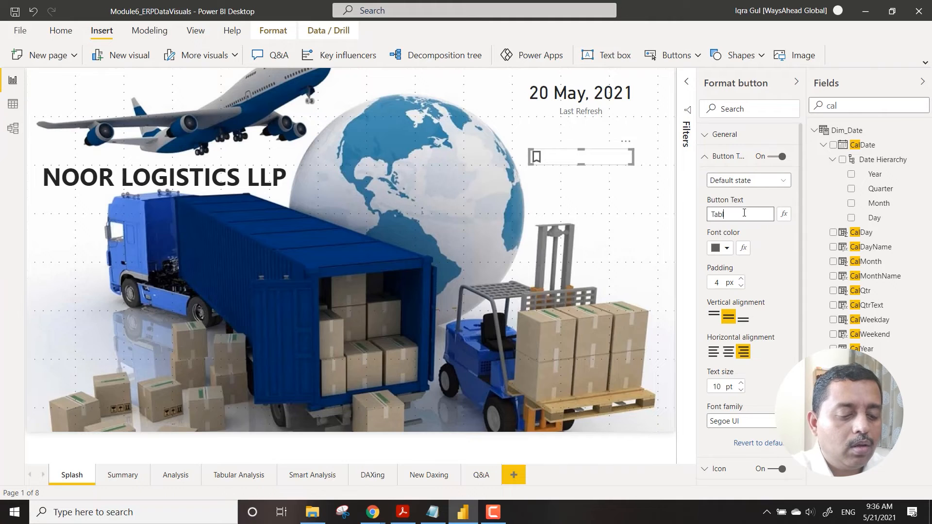
type("Tabluar")
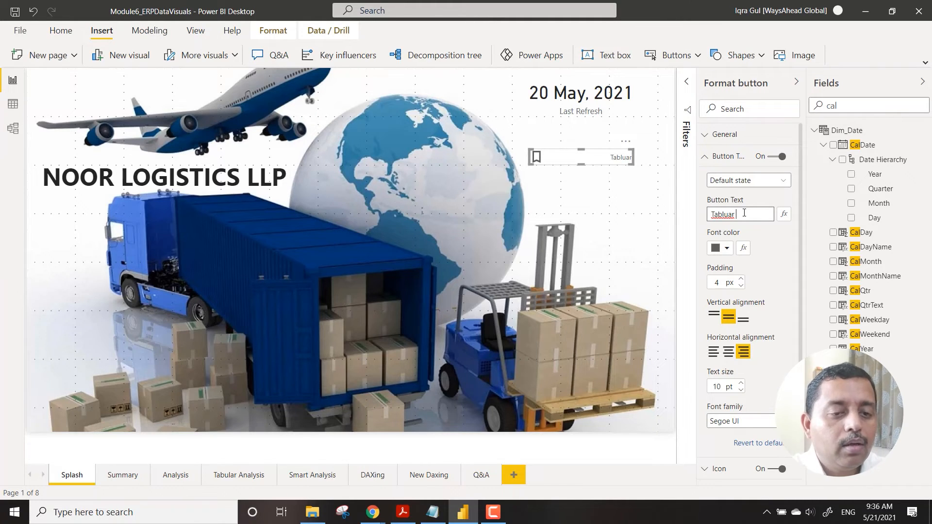
key("Left")
key("Left")
key("Left")
key("Left")
key("BackSpace")
key("Right")
type("l")
key("Right")
key("Right")
key("Right")
type("Analysis")
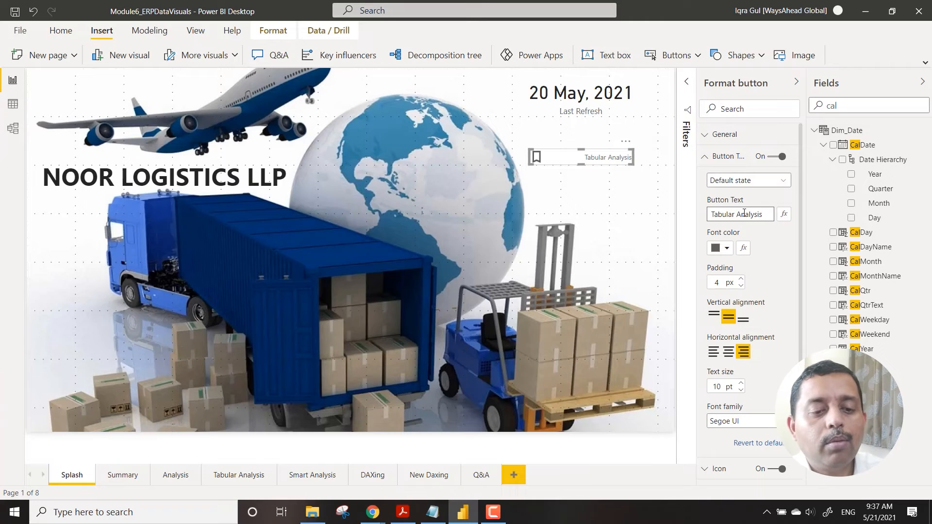
Set the Tabular Analysis button's text to centre horizontal and middle vertical alignment.
left_click(713, 353)
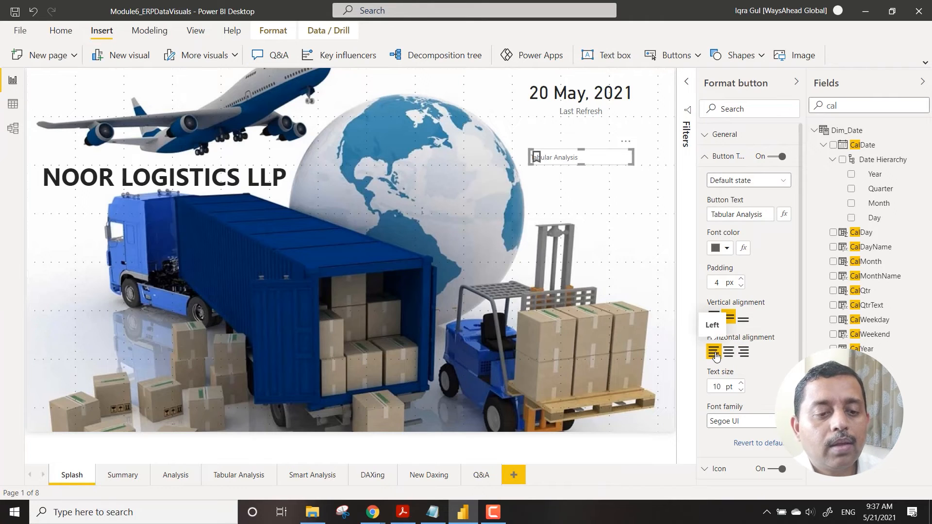
left_click(728, 352)
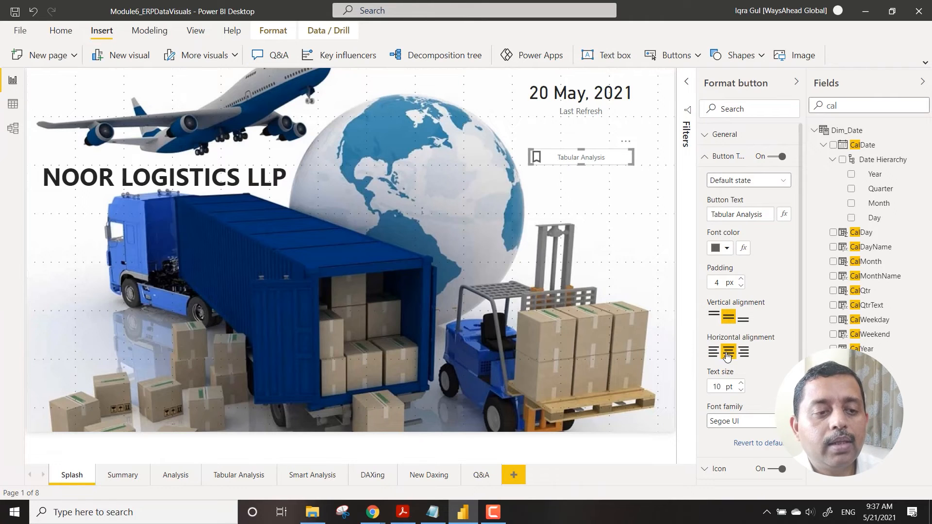
left_click(715, 318)
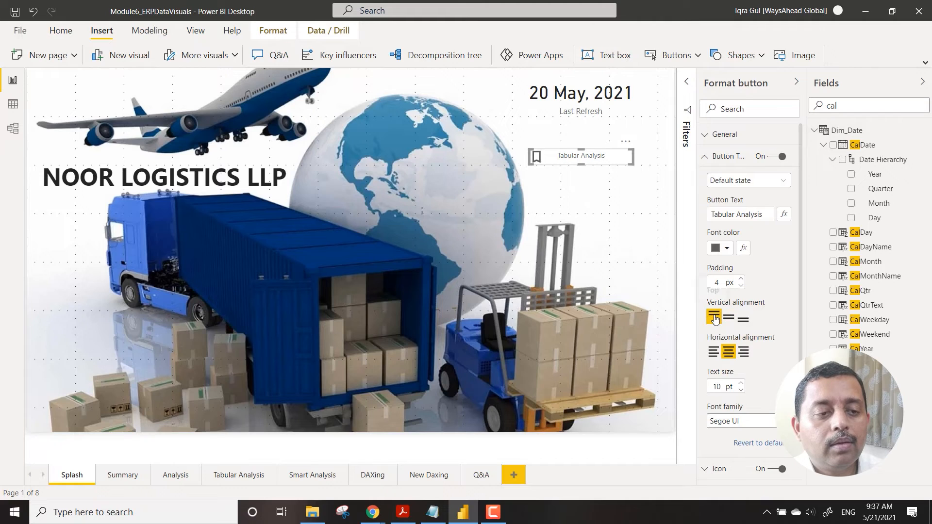
left_click(729, 320)
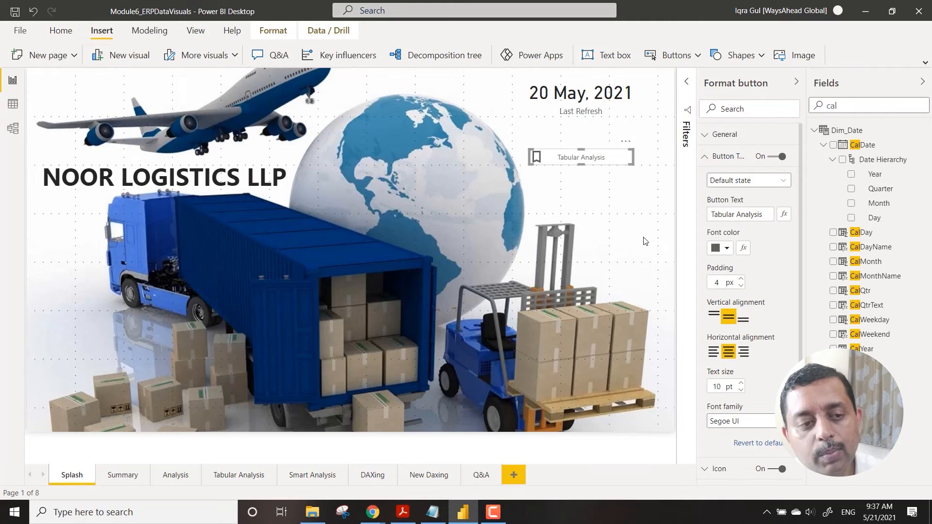
left_click(609, 179)
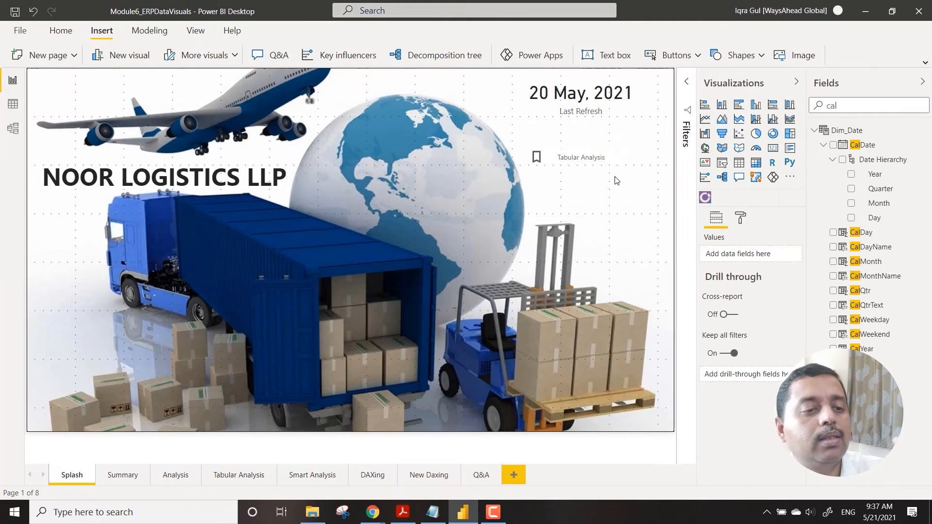
Duplicate the Tabular Analysis button, place the copy below the original and label it "My Q&A".
left_click(627, 154)
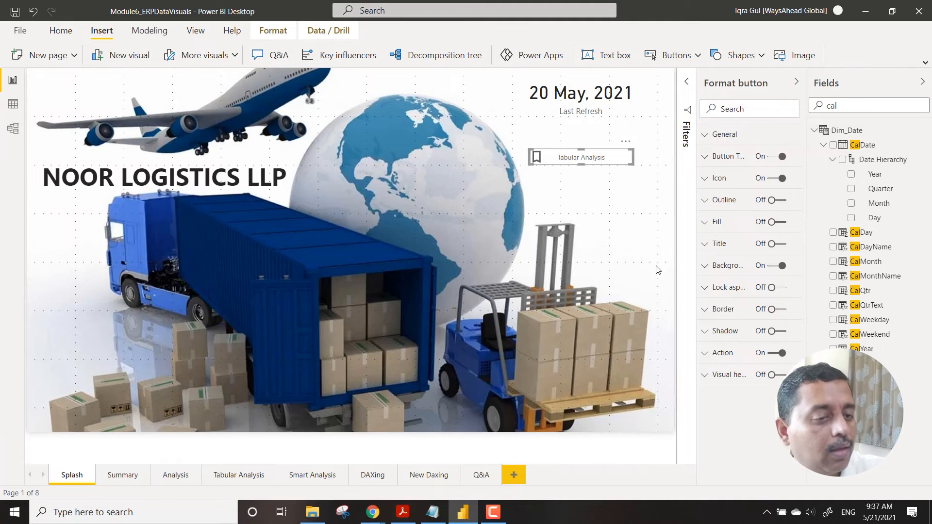
key("ctrl+v")
left_click_drag(623, 166, 618, 190)
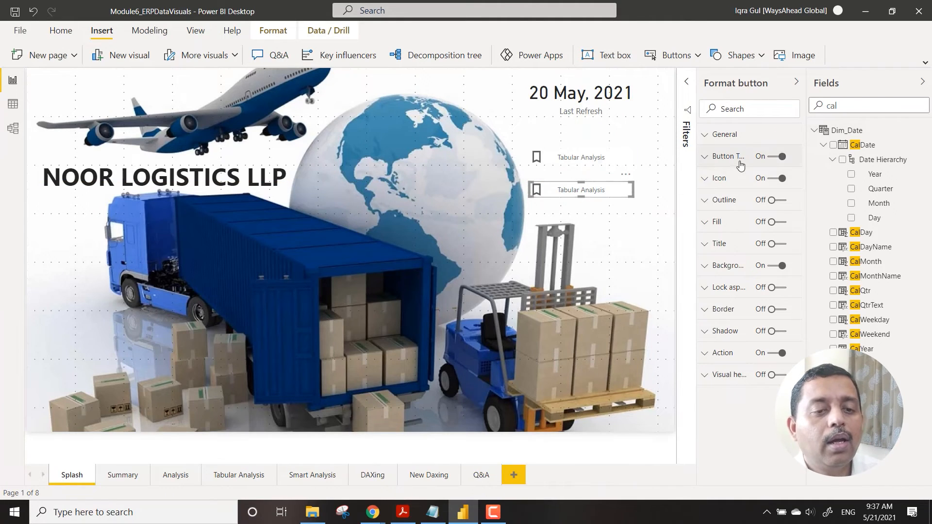
left_click(726, 156)
double_click(738, 215)
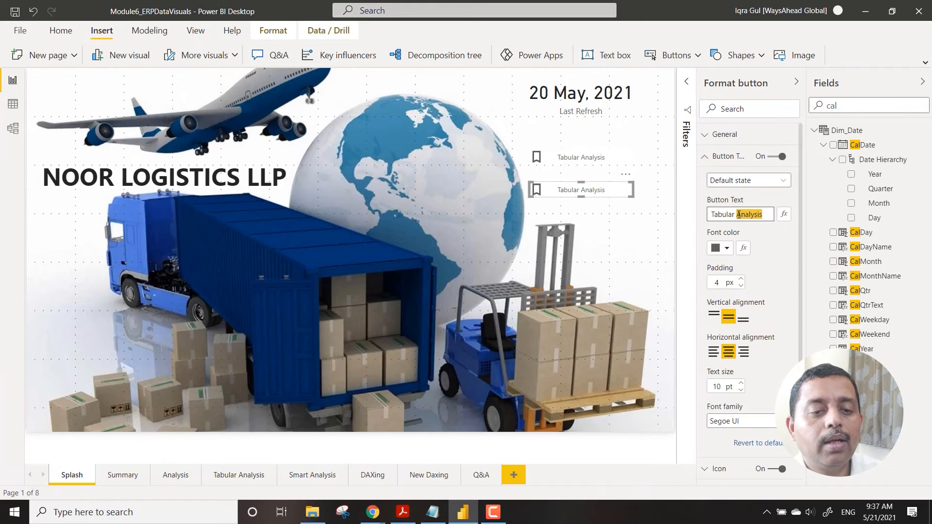
triple_click(738, 215)
type("My Q&A")
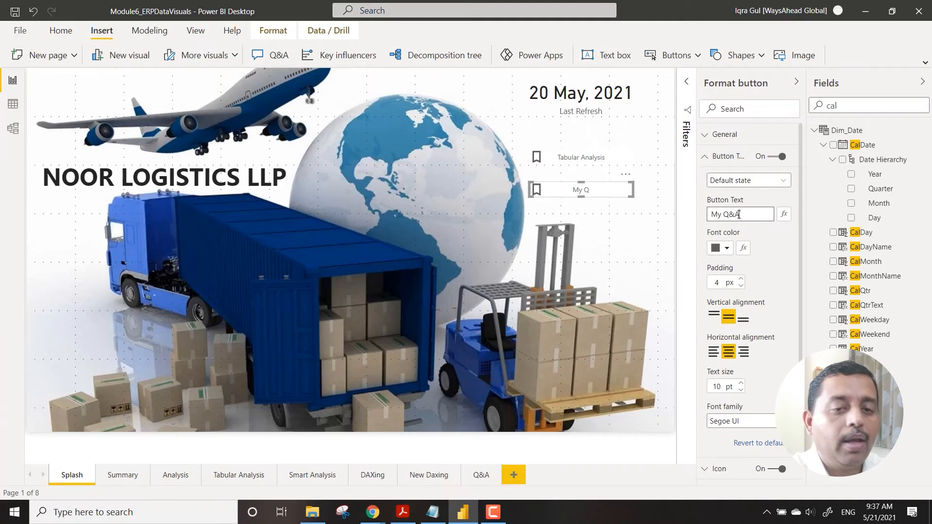
left_click(637, 220)
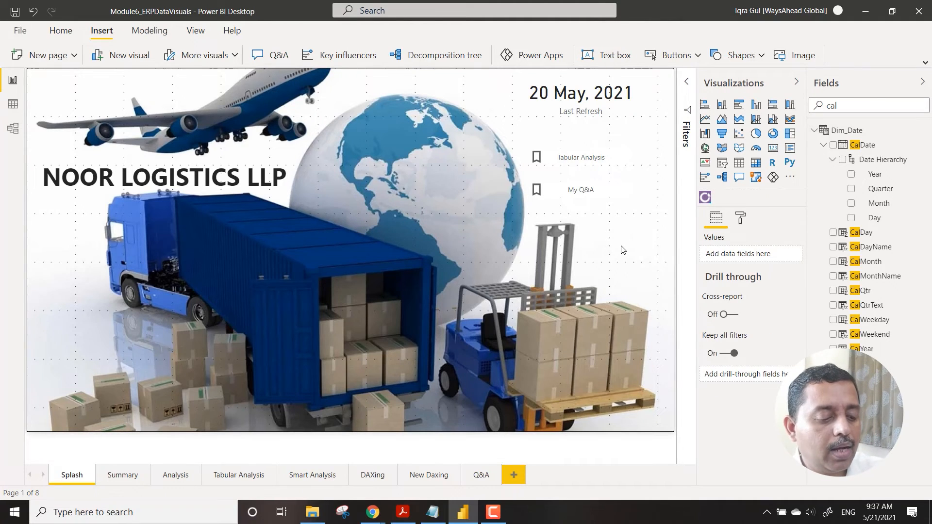
Paste another copy of the button, stack it evenly with the other two as the lowest one, and label it "Smart Analysis".
key("ctrl+v")
left_click_drag(612, 164, 600, 185)
left_click_drag(597, 219, 601, 210)
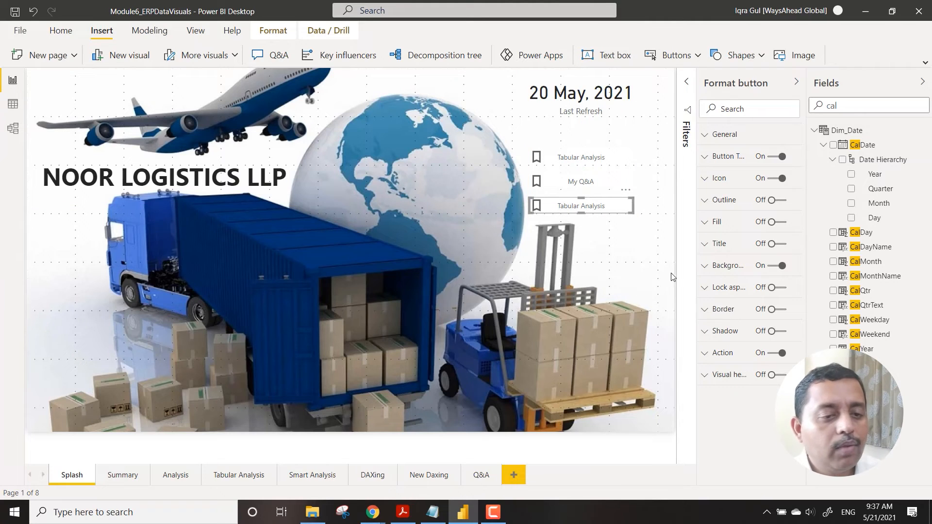
left_click(725, 159)
left_click_drag(736, 220, 702, 221)
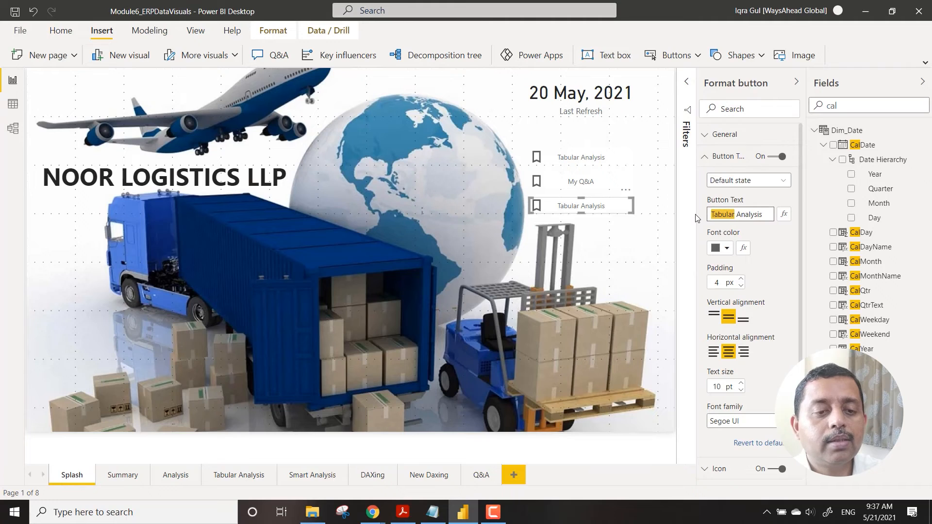
type("Smart")
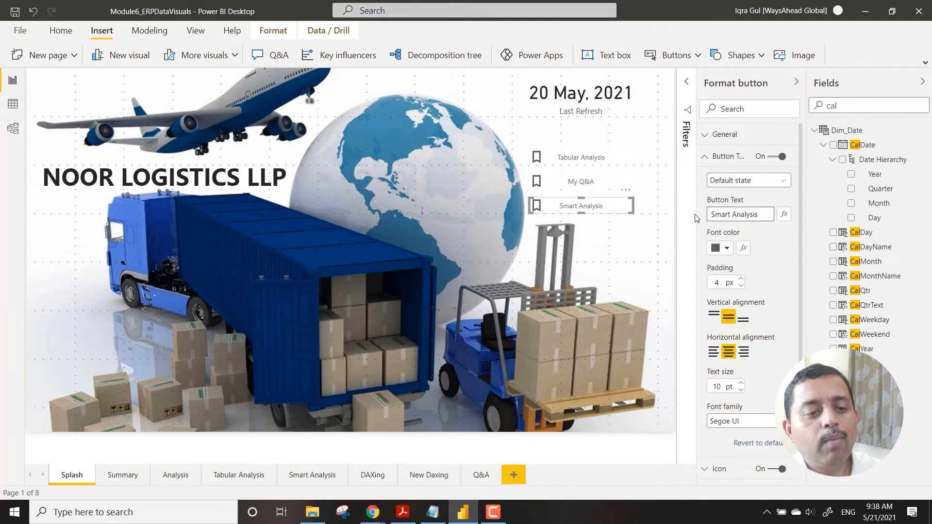
left_click(641, 264)
Turn on the shadow for the Smart Analysis, My Q&A and Tabular Analysis buttons.
left_click(619, 208)
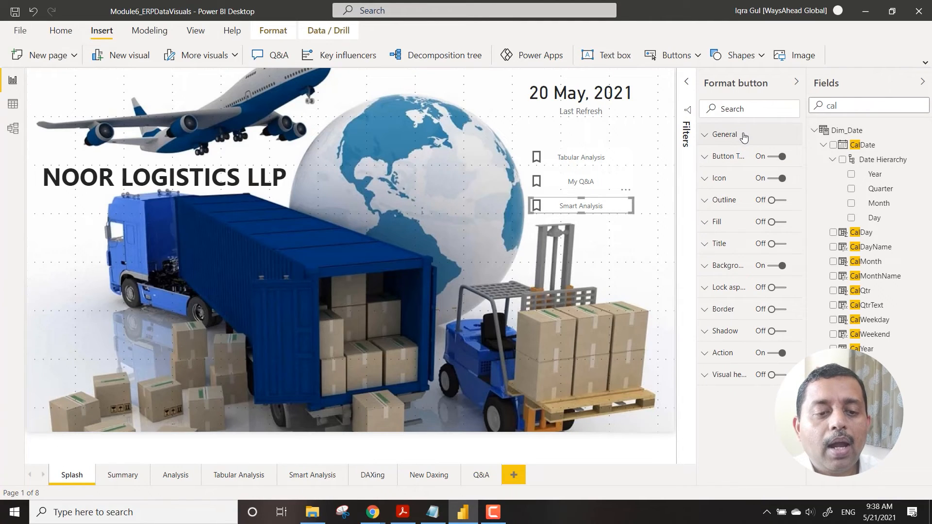
left_click(617, 180)
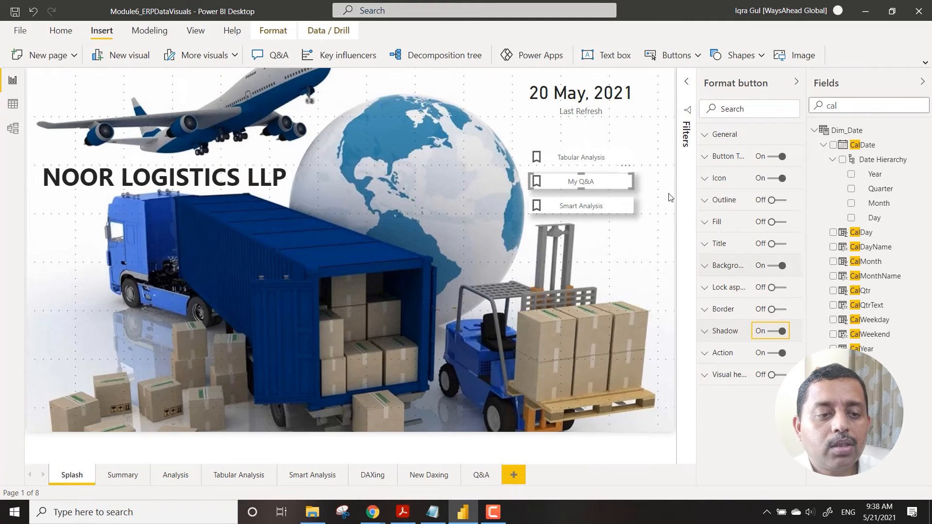
left_click(619, 159)
left_click(778, 331)
Set the Tabular Analysis button's background to the lightest gold theme colour after trying light blue.
left_click(712, 270)
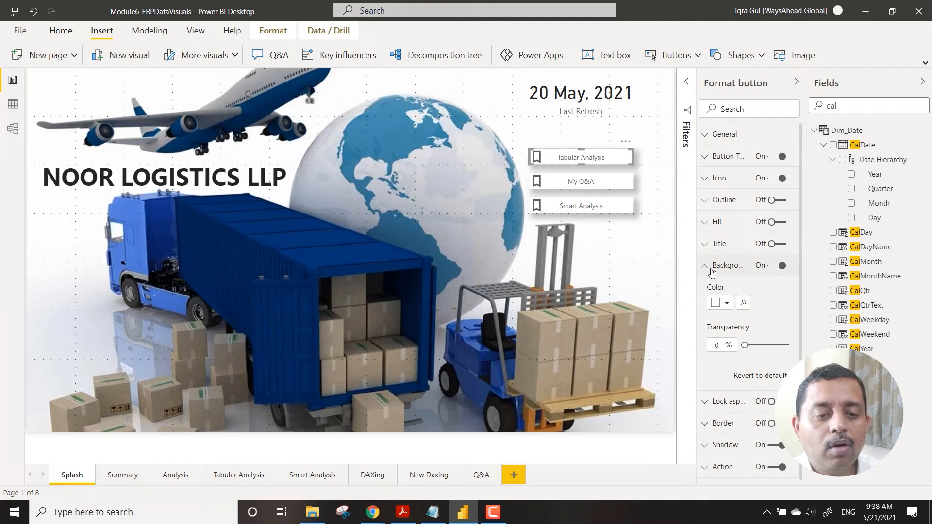
left_click(725, 304)
left_click(761, 246)
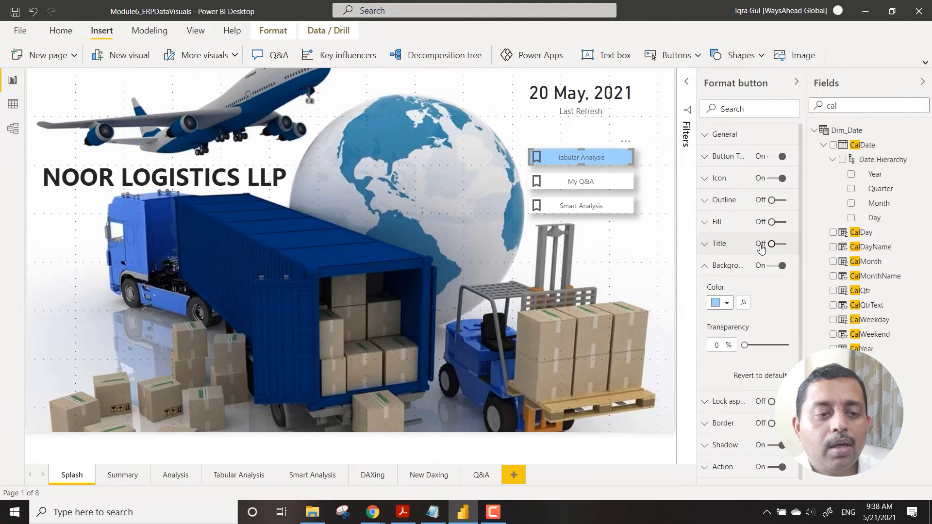
left_click(727, 302)
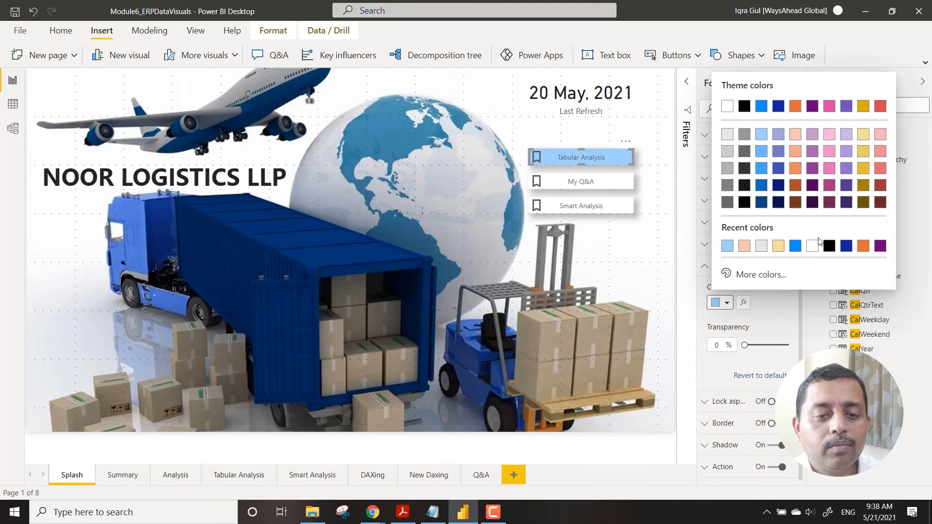
left_click(863, 134)
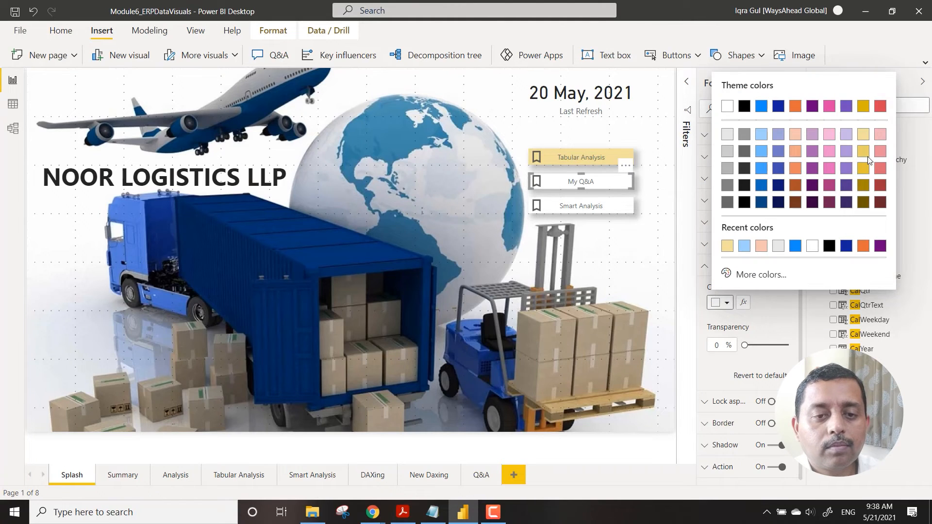
Set the My Q&A button's background to the lightest gold theme colour after trying light orange.
left_click(795, 134)
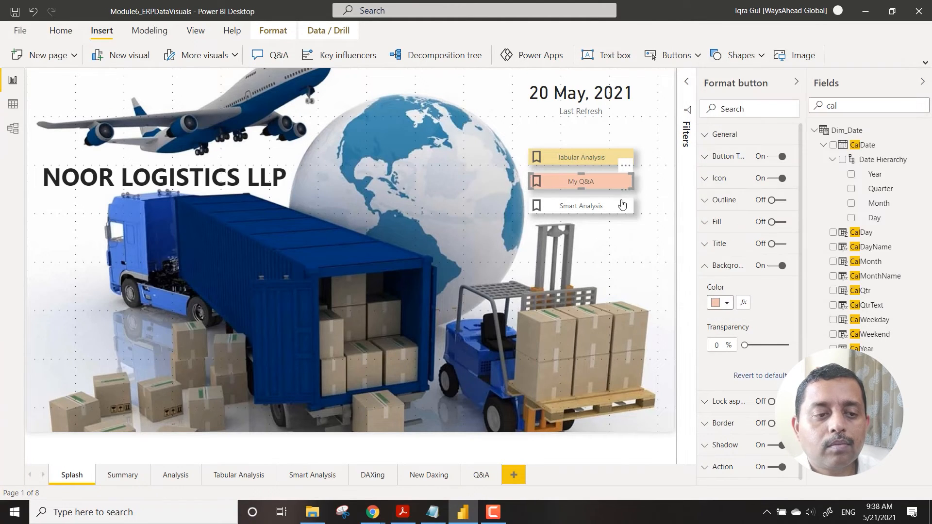
left_click(727, 304)
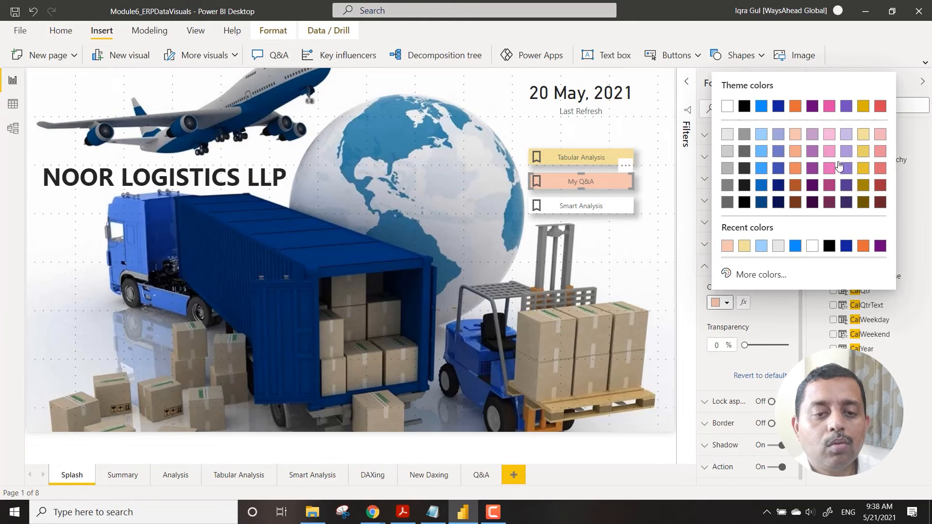
left_click(864, 132)
Set the Smart Analysis button's background to the lightest blue theme colour.
left_click(616, 206)
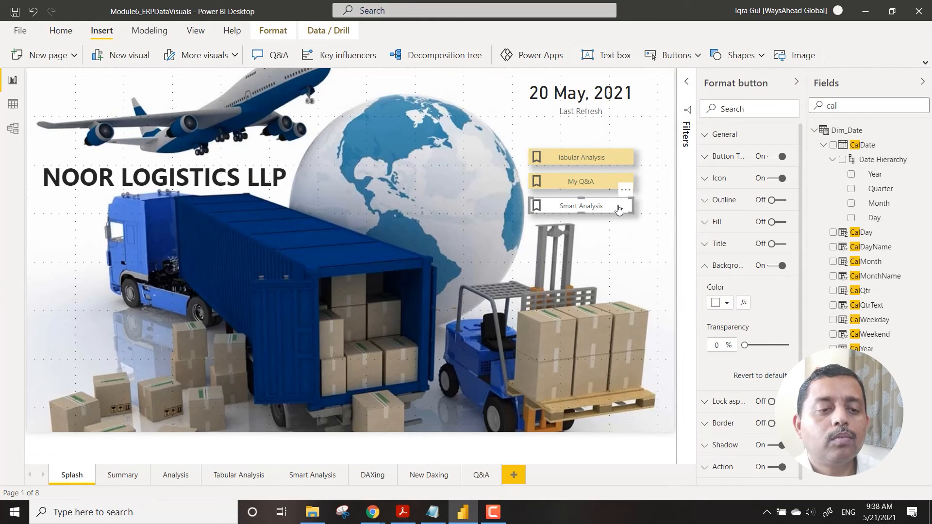
left_click(727, 303)
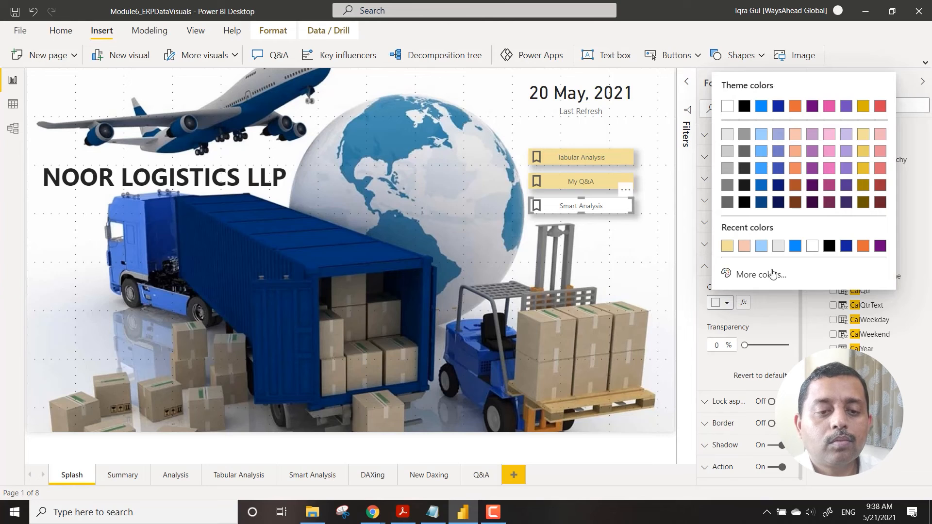
left_click(761, 134)
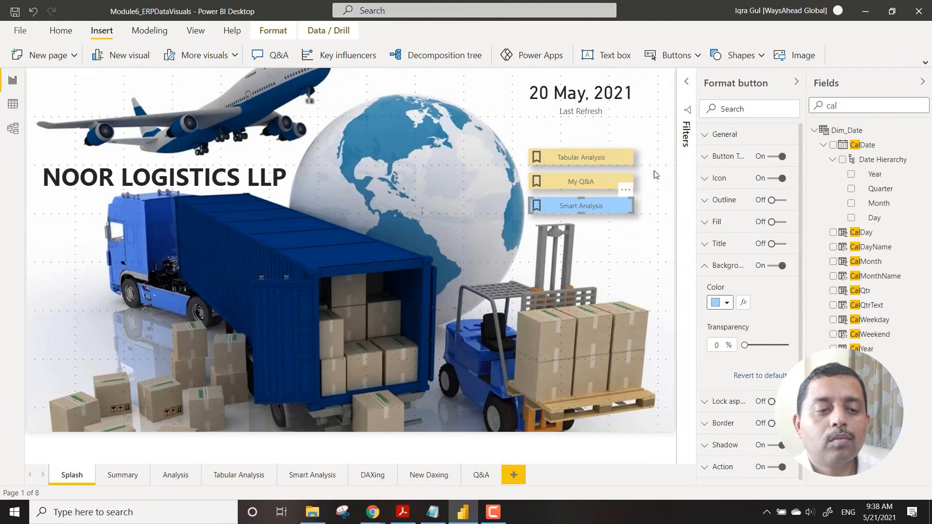
Change the My Q&A button's background to the lightest orange theme colour and deselect the button.
left_click(624, 183)
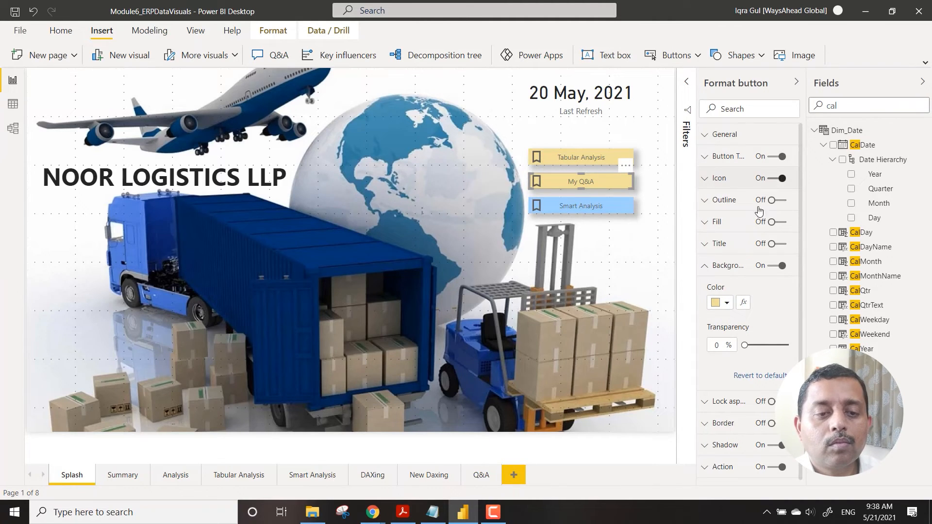
left_click(725, 302)
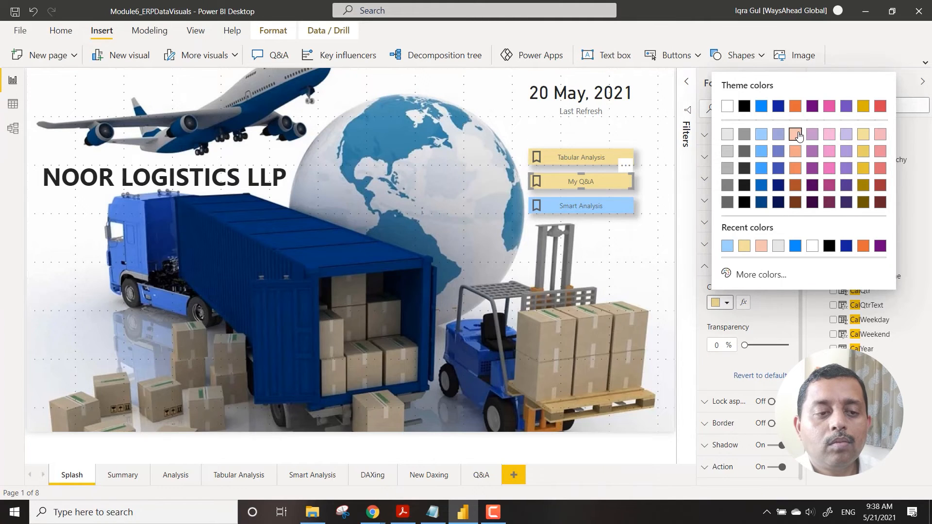
left_click(795, 134)
left_click(668, 190)
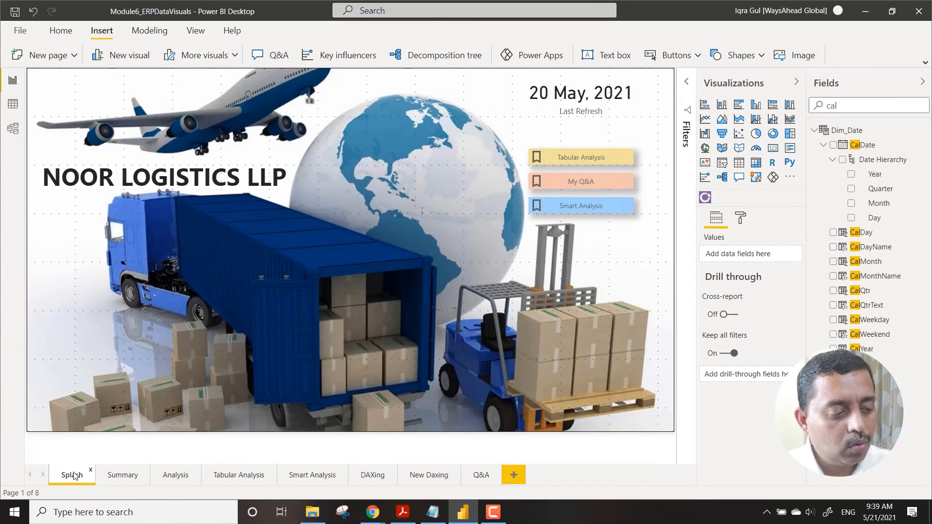
Show the report's bookmarks and add one for the Splash page, named "Splash".
left_click(152, 32)
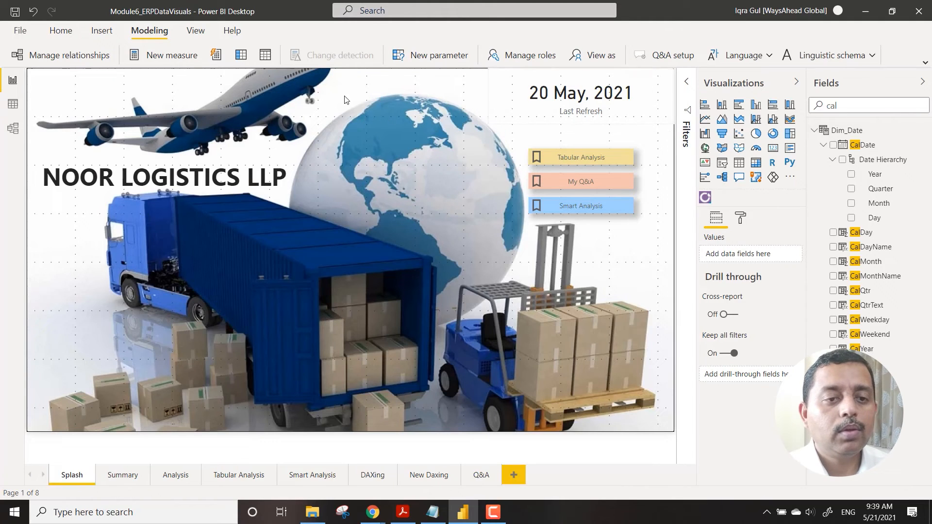
left_click(195, 32)
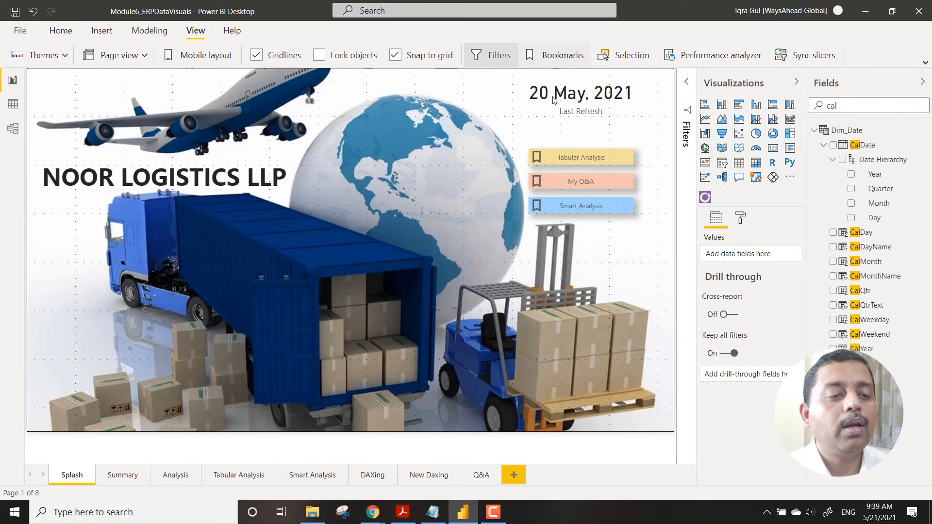
left_click(545, 56)
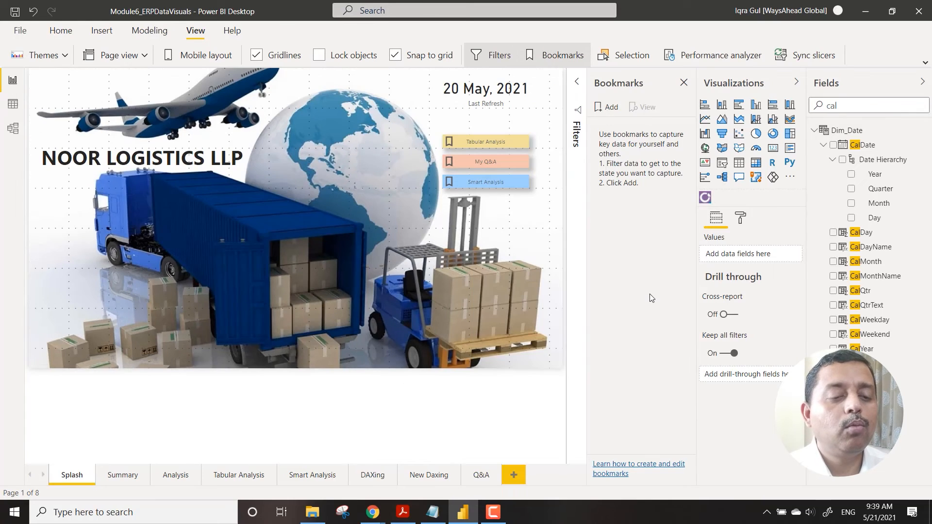
left_click(609, 110)
double_click(613, 129)
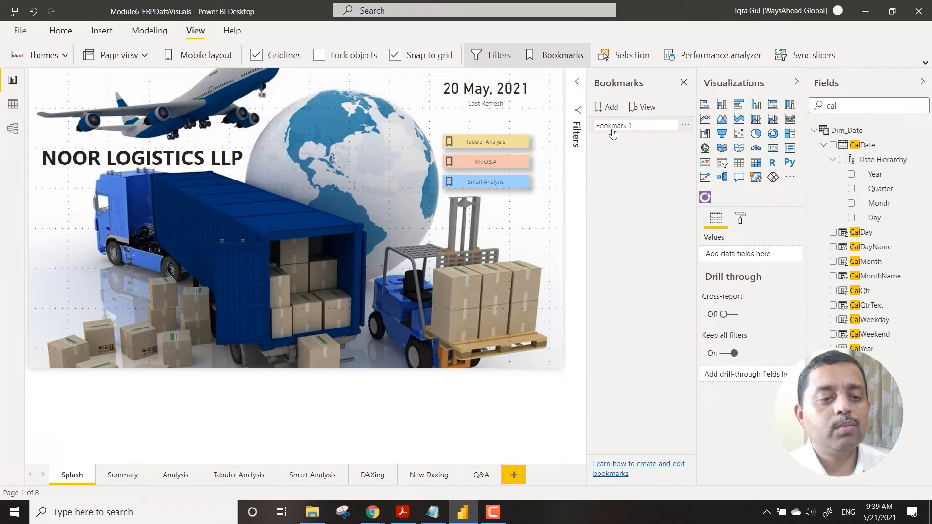
type("Splash")
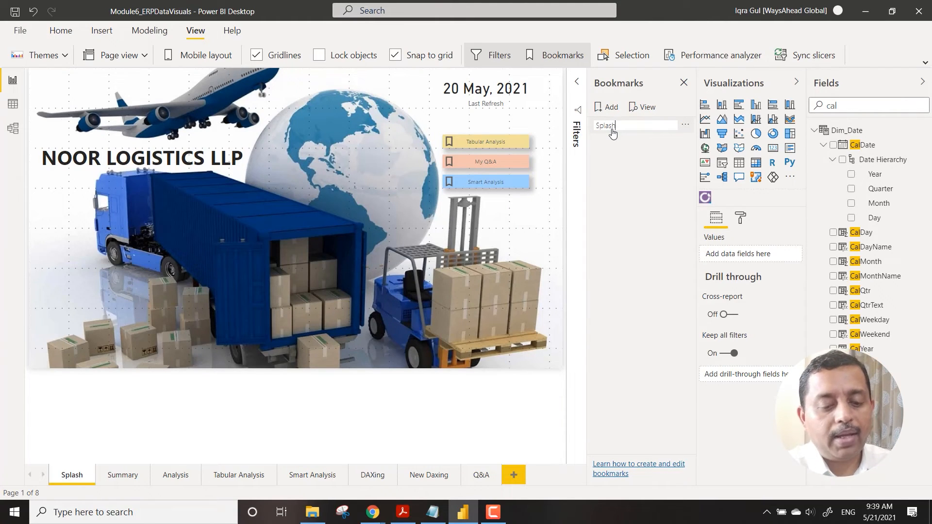
key("Return")
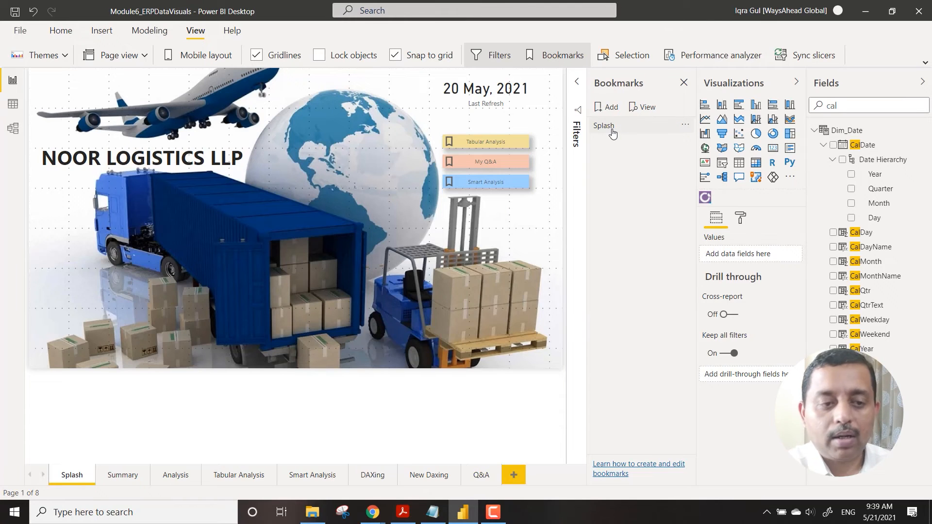
Add a bookmark for the Summary page and name it "Summary".
left_click(124, 480)
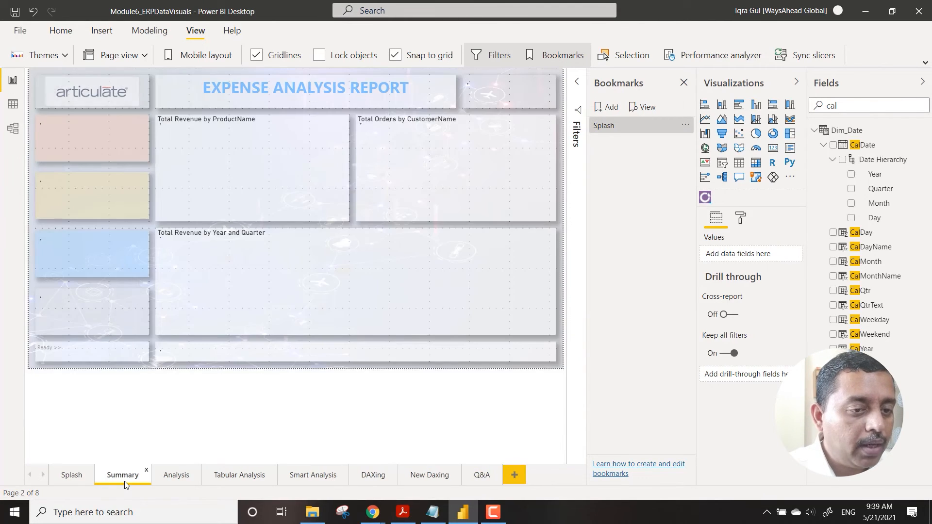
left_click(598, 109)
double_click(631, 140)
type("Summary")
key("Return")
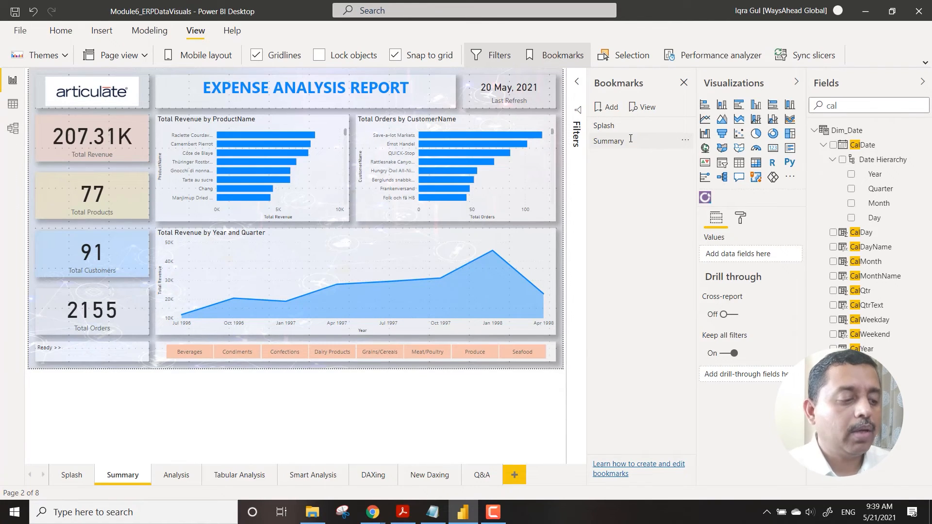
Add a bookmark for the Analysis page and name it "Analysis".
left_click(176, 481)
left_click(607, 106)
double_click(621, 157)
type("Analysis")
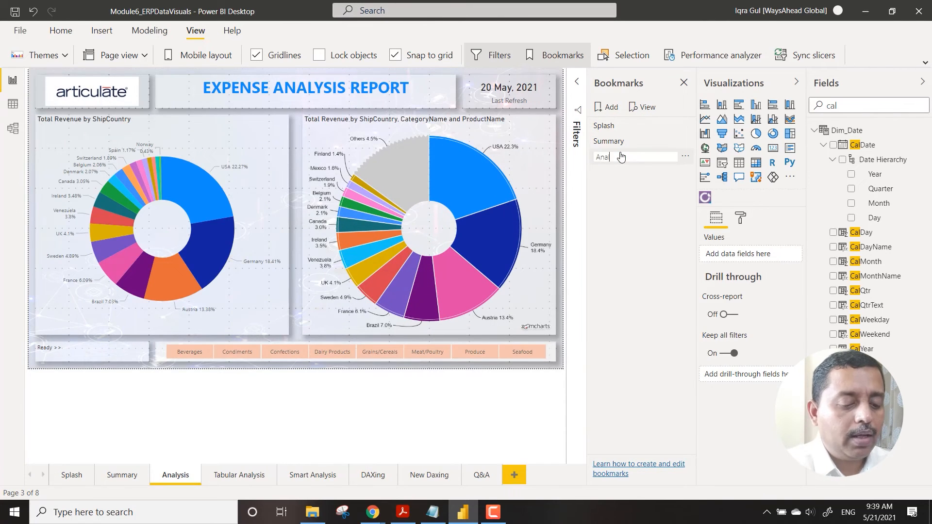
key("Return")
left_click(621, 156)
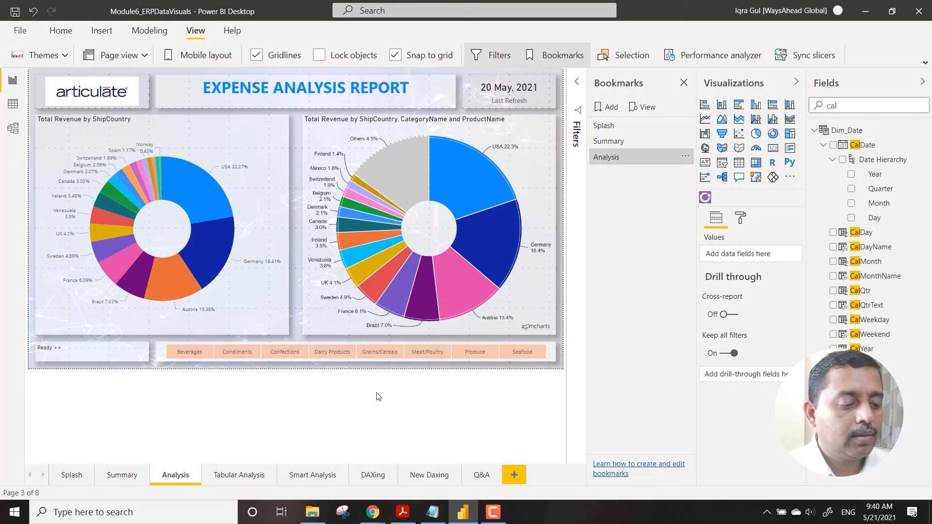
Add a bookmark for the Tabular Analysis page and name it "Tabular".
left_click(234, 483)
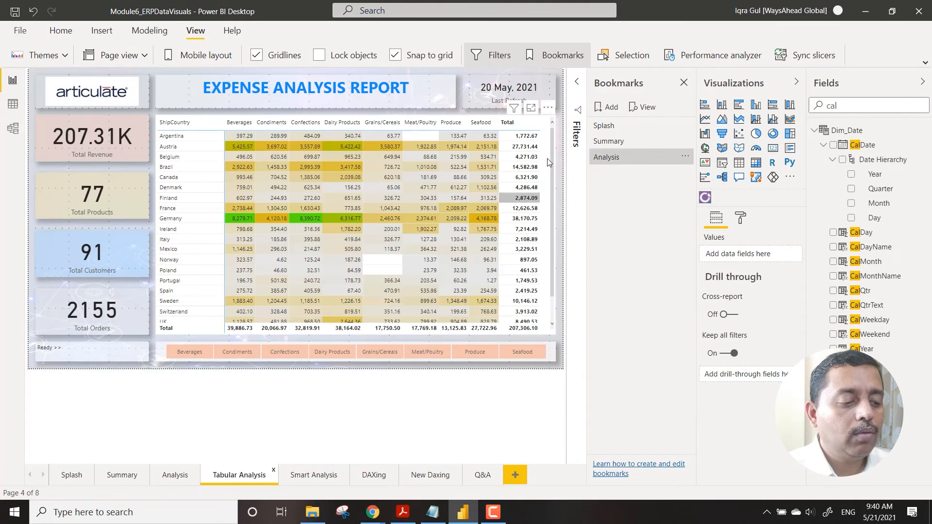
left_click(603, 110)
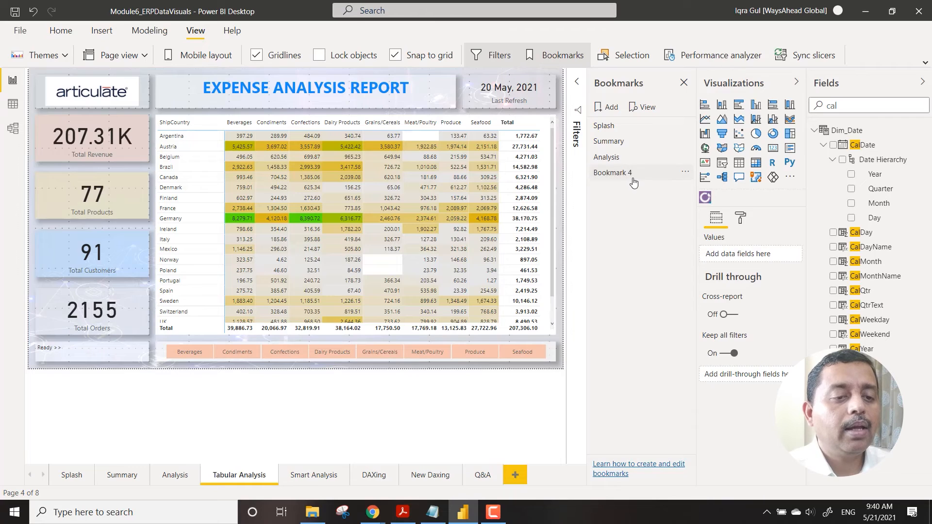
double_click(634, 178)
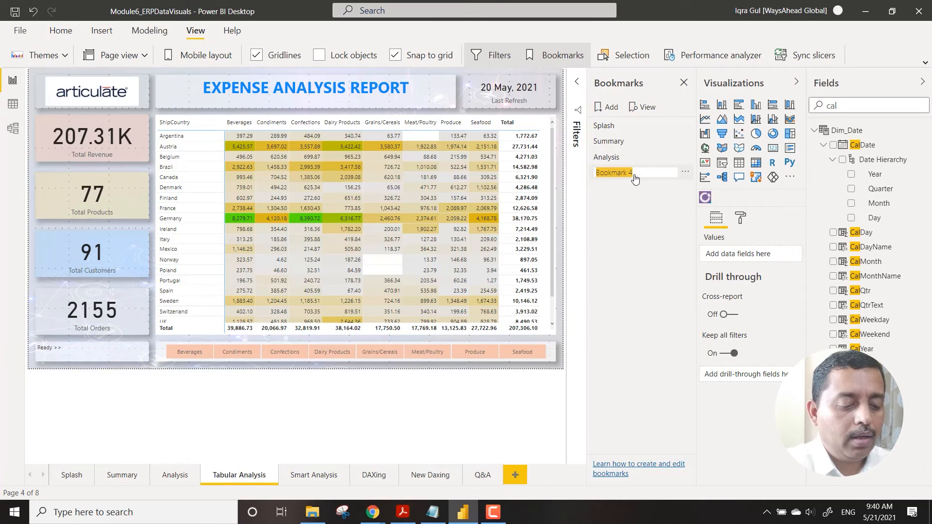
type("Tabular")
key("Return")
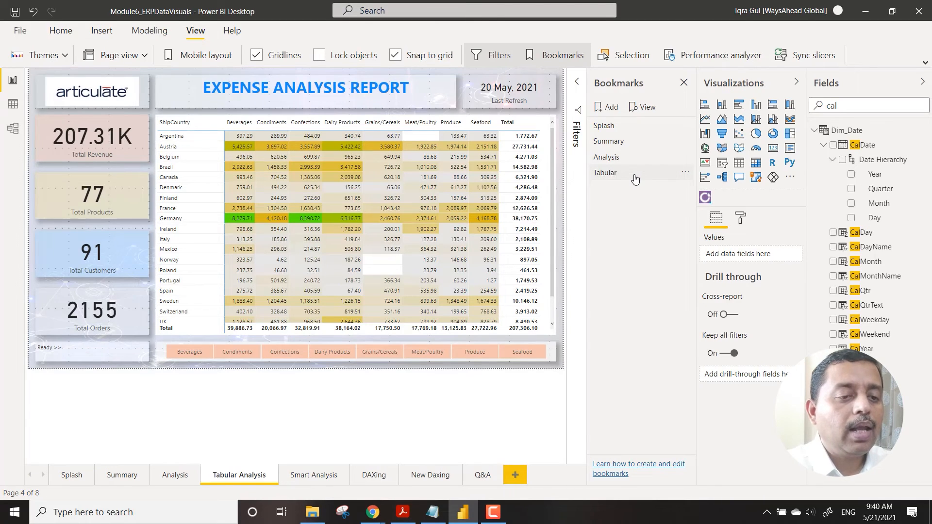
Add a bookmark for the Smart Analysis page and name it "Smart".
left_click(312, 476)
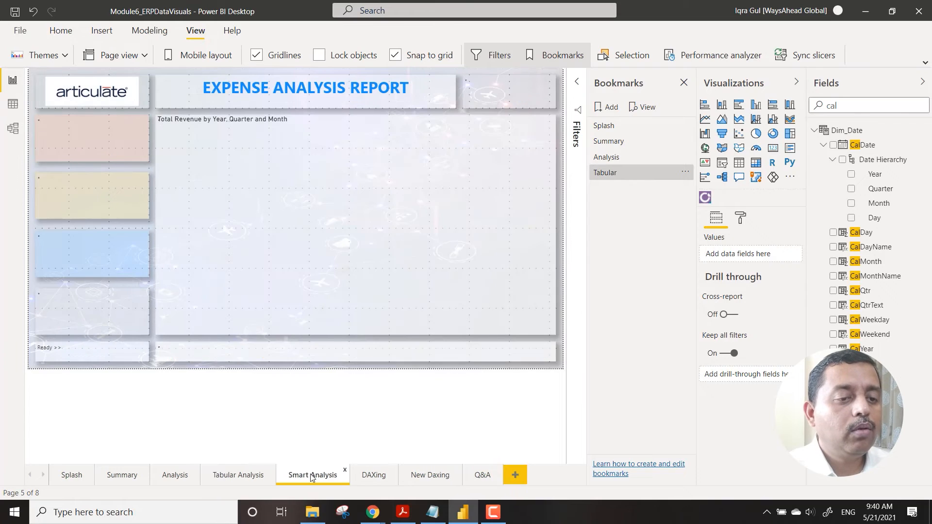
left_click(606, 107)
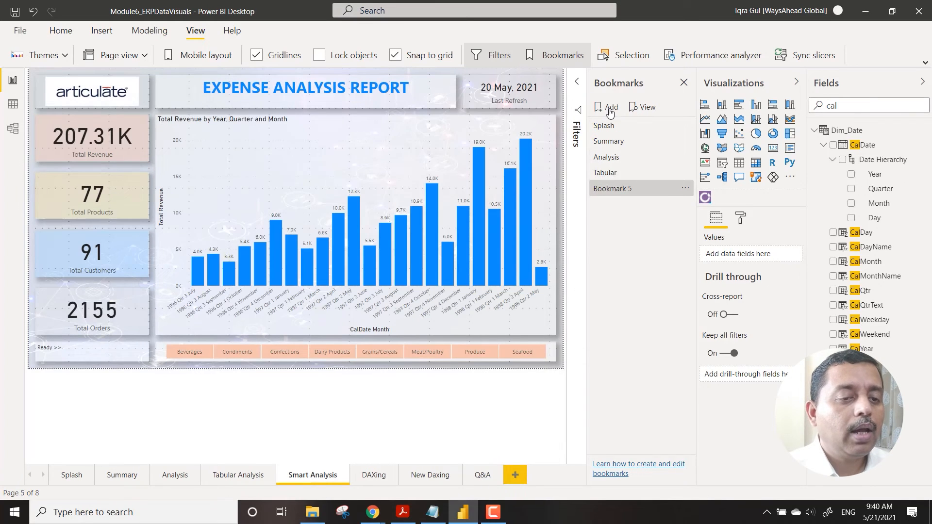
double_click(624, 194)
type("Smart")
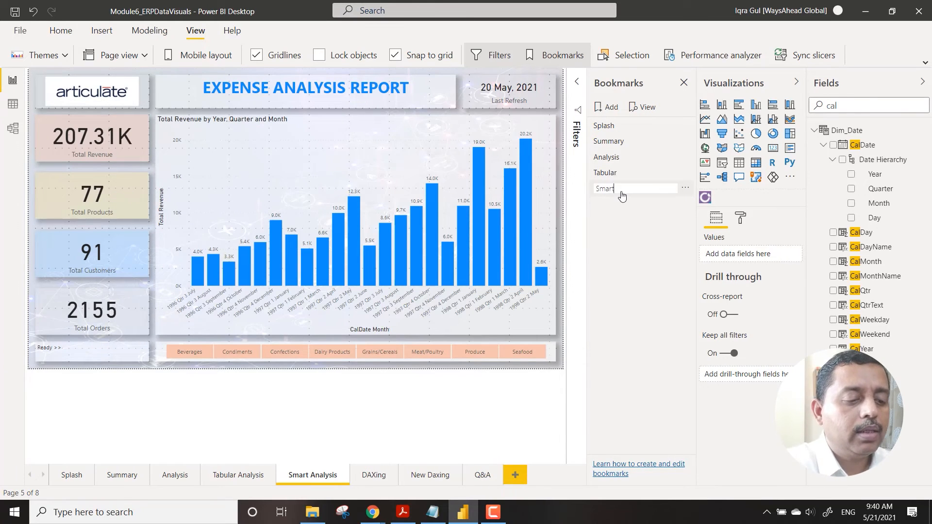
key("Return")
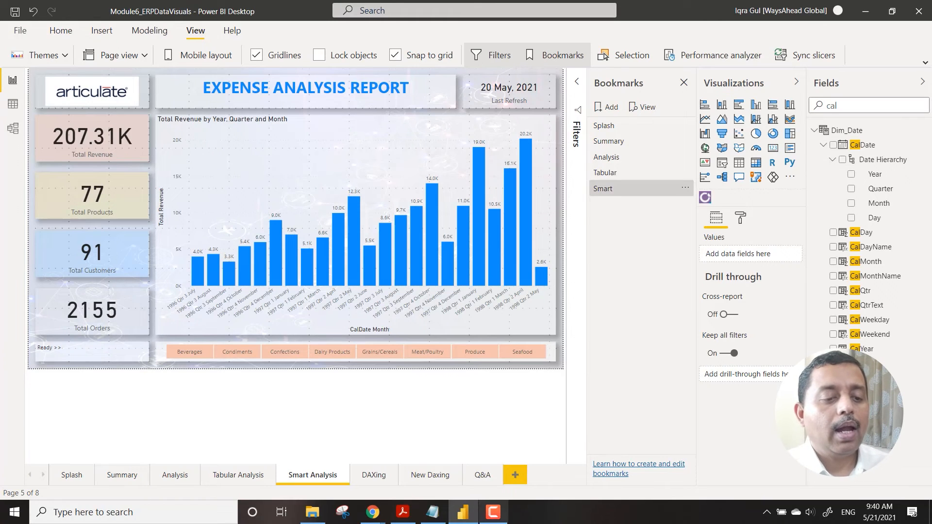
Add a bookmark for the Q&A page and name it "Q&A".
left_click(487, 478)
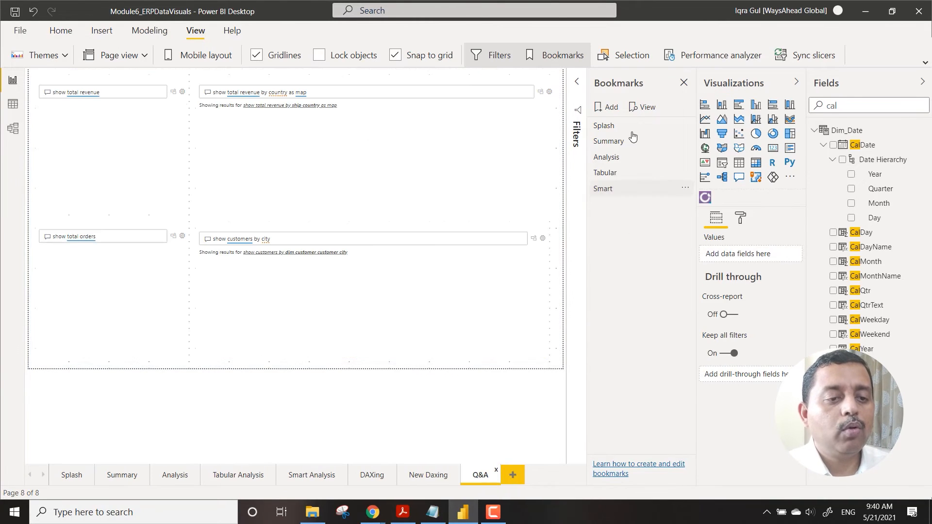
left_click(610, 103)
double_click(622, 206)
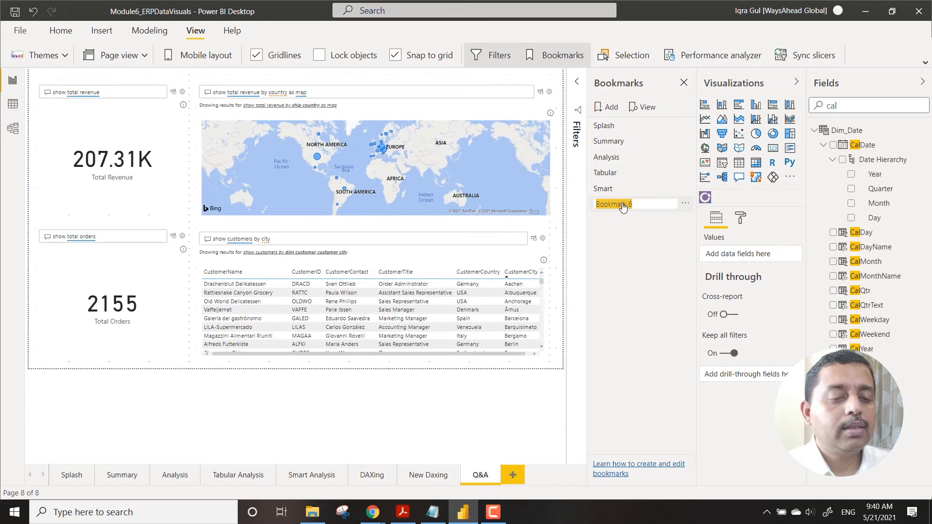
type("Q&A")
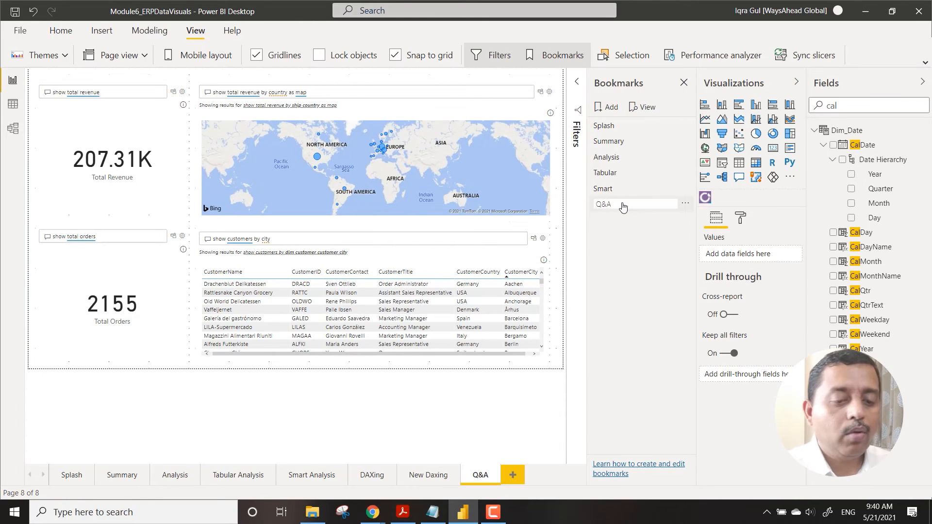
key("Return")
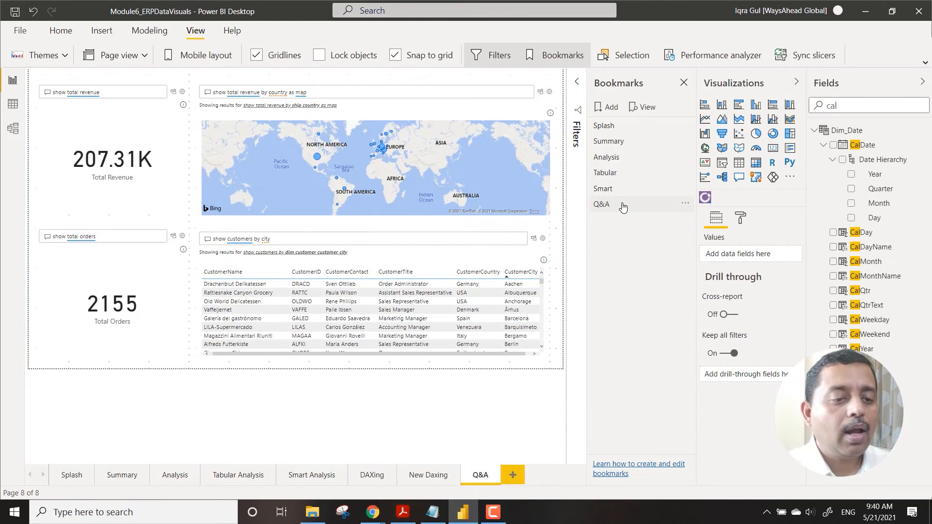
left_click(623, 206)
Add a bookmark for the DAXing page and name it "DAX1".
left_click(375, 479)
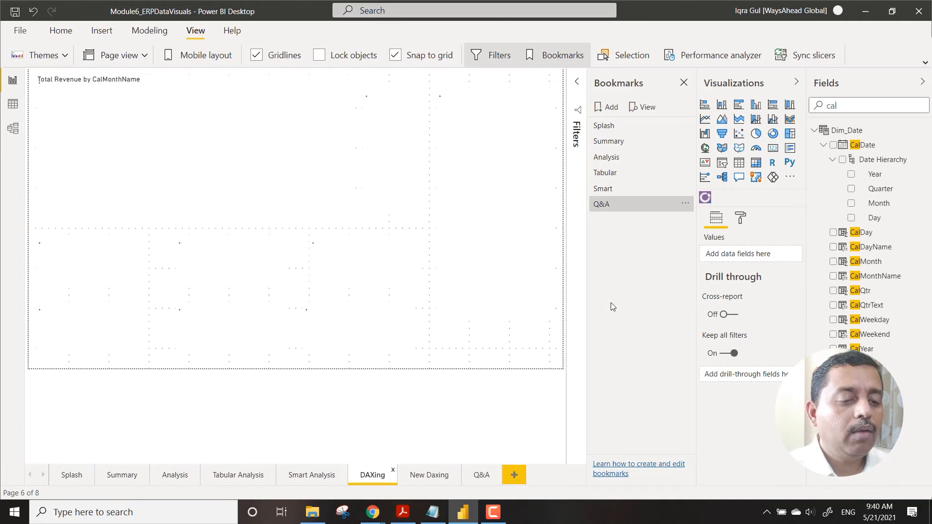
left_click(607, 107)
double_click(614, 220)
type("DAX1")
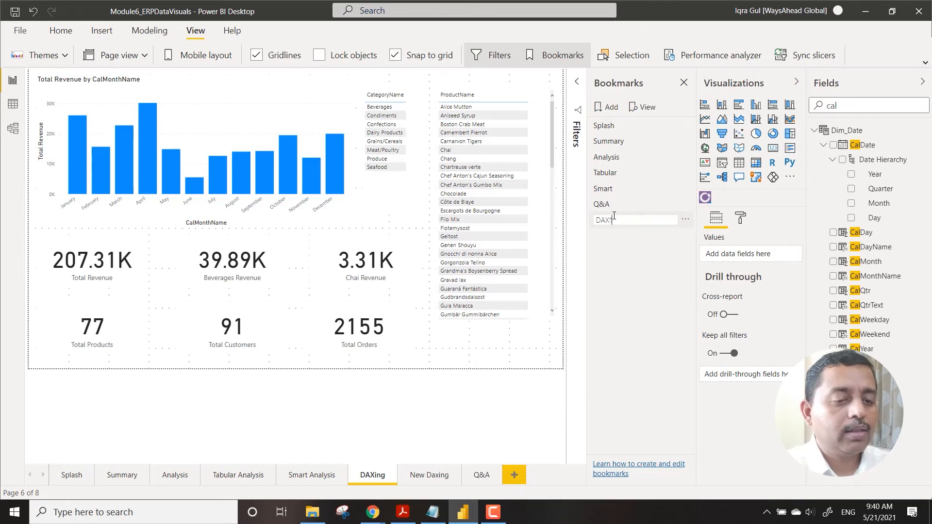
key("Return")
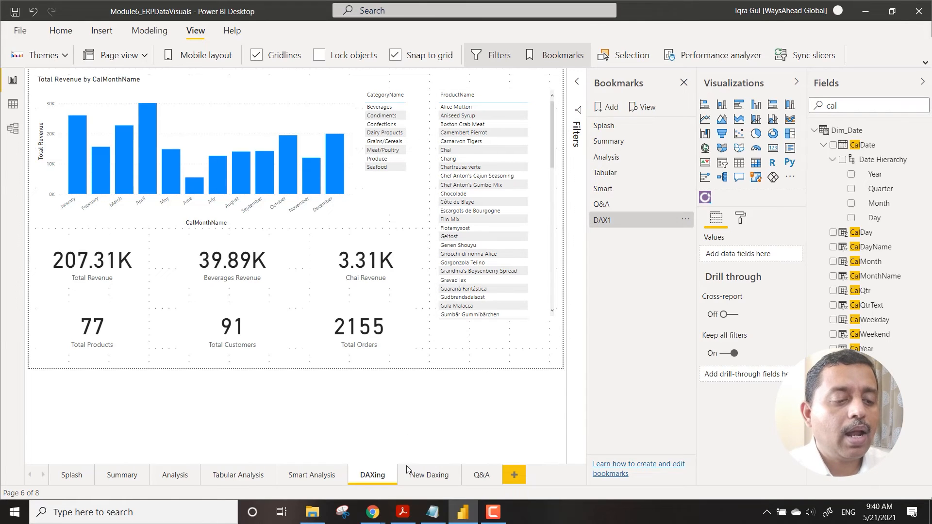
Add a bookmark for the New Daxing page, name it "DAX2", and return to the Splash page.
left_click(420, 474)
left_click(608, 108)
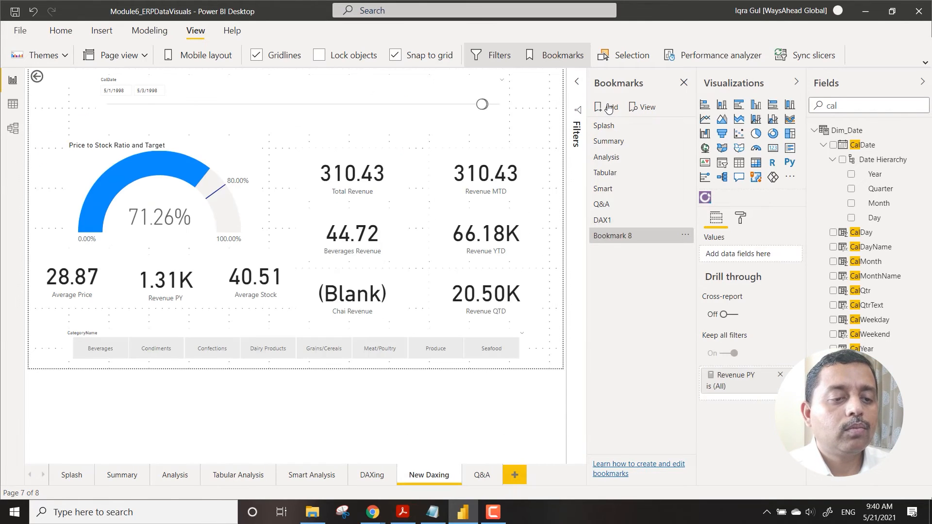
double_click(622, 236)
key("BackSpace")
type("DAC")
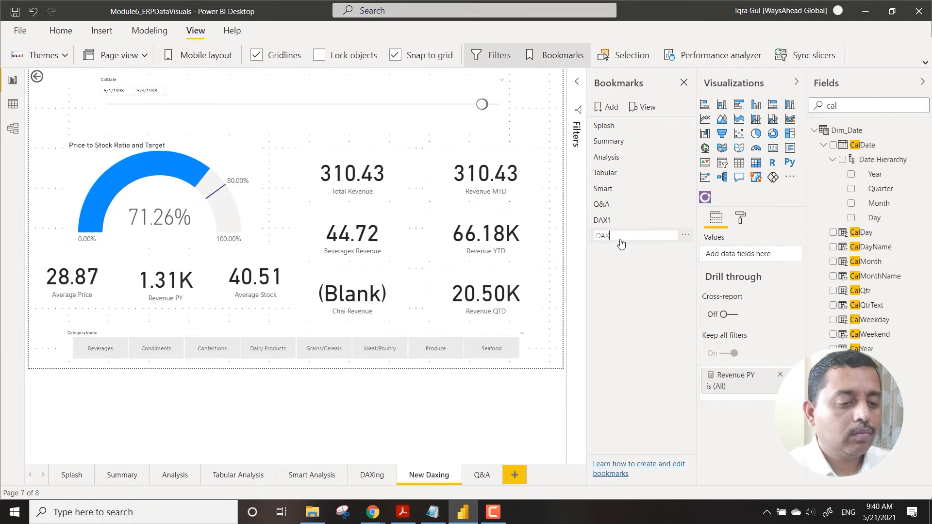
key("Return")
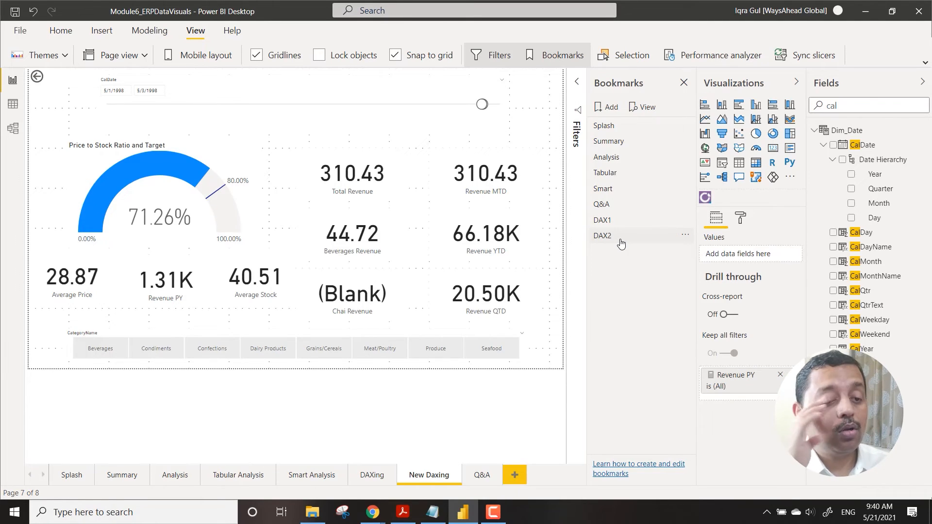
left_click(79, 477)
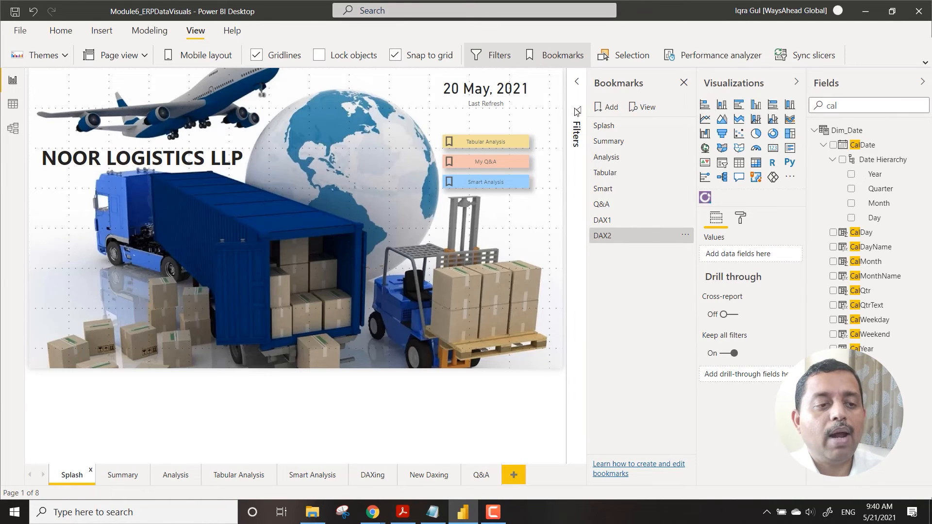
Link the Tabular Analysis button's action to the Tabular bookmark.
left_click(521, 141)
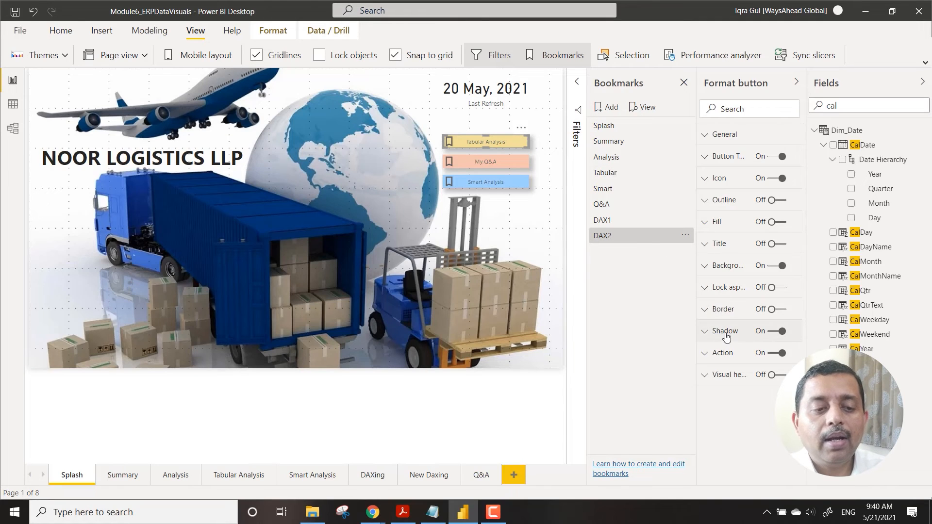
left_click(705, 353)
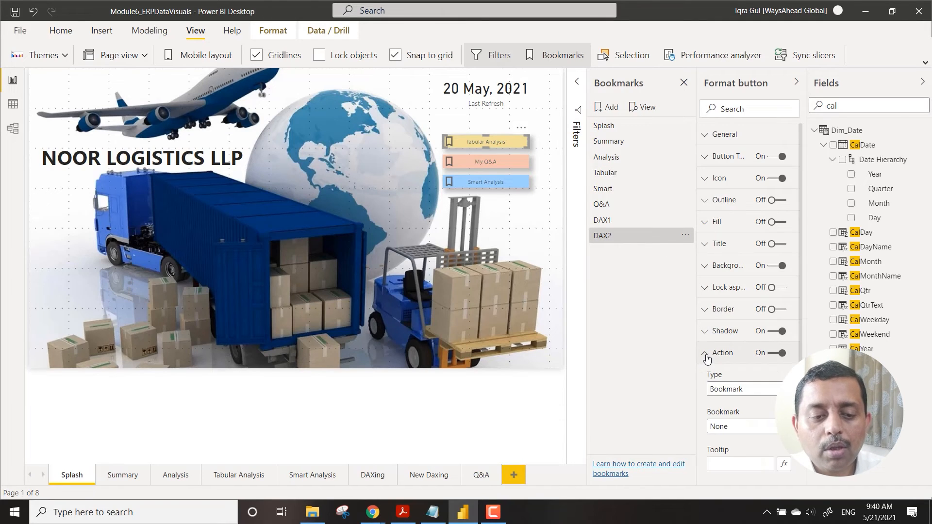
left_click(770, 426)
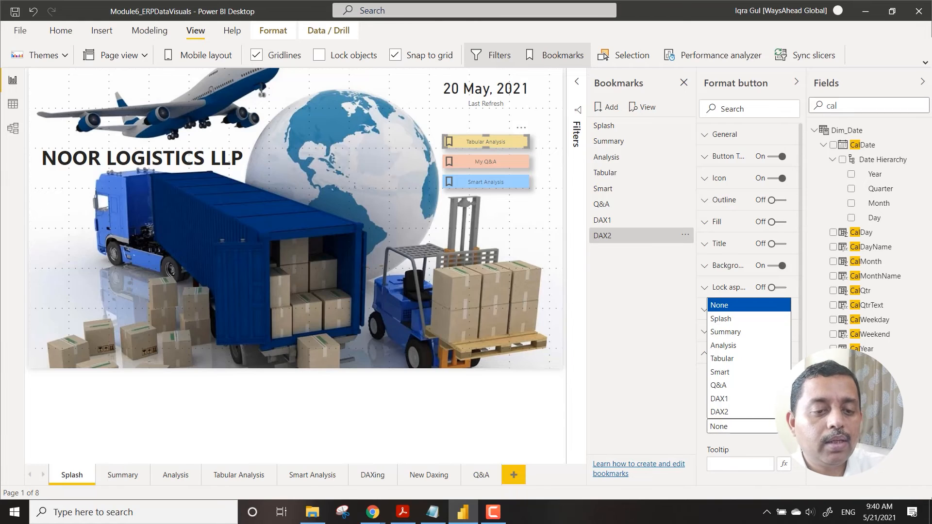
left_click(748, 360)
Link the My Q&A button's action to the Q&A bookmark.
left_click(505, 167)
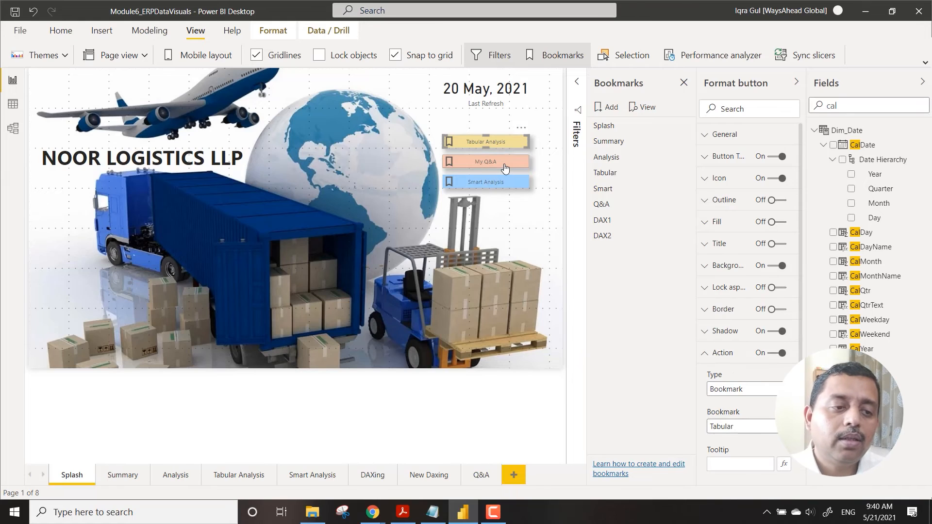
left_click(767, 430)
left_click(740, 386)
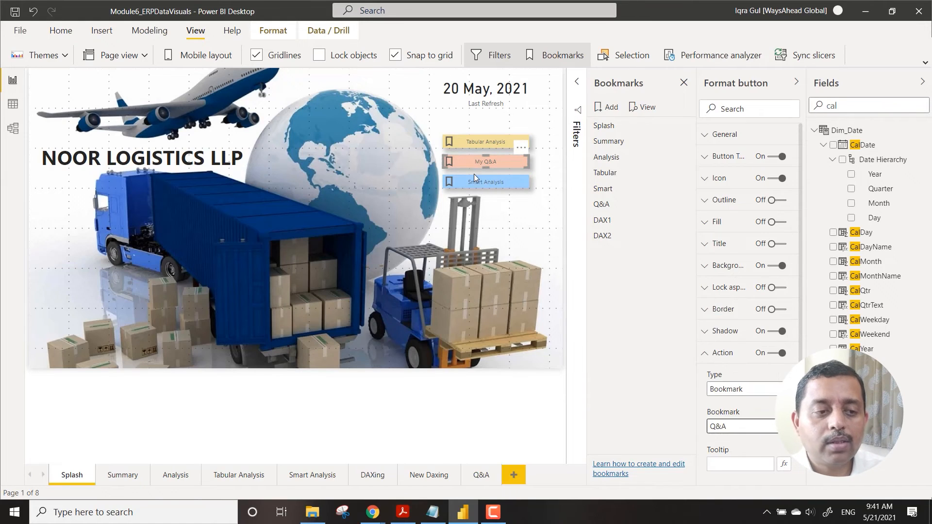
Set the Smart Analysis button's action type to Bookmark and link it to the Smart bookmark.
left_click(484, 186)
left_click(750, 389)
left_click(748, 416)
left_click(745, 427)
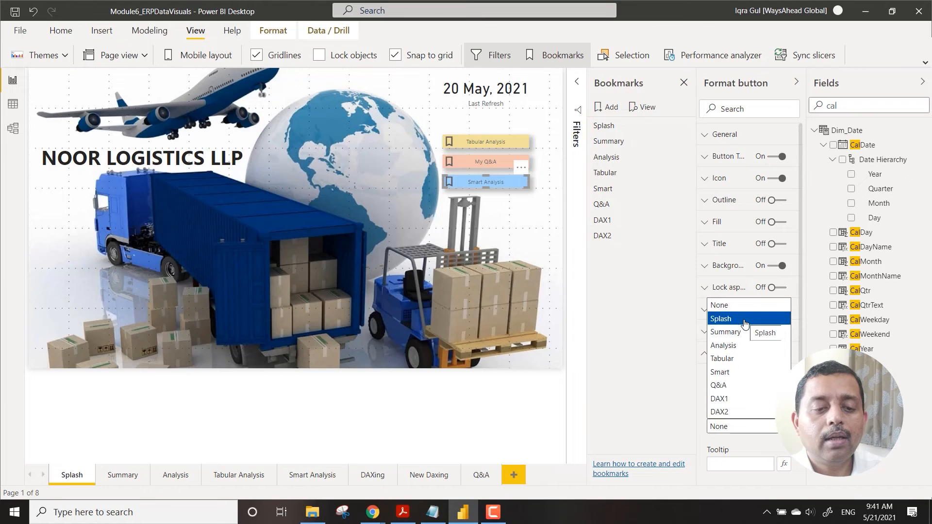
left_click(741, 373)
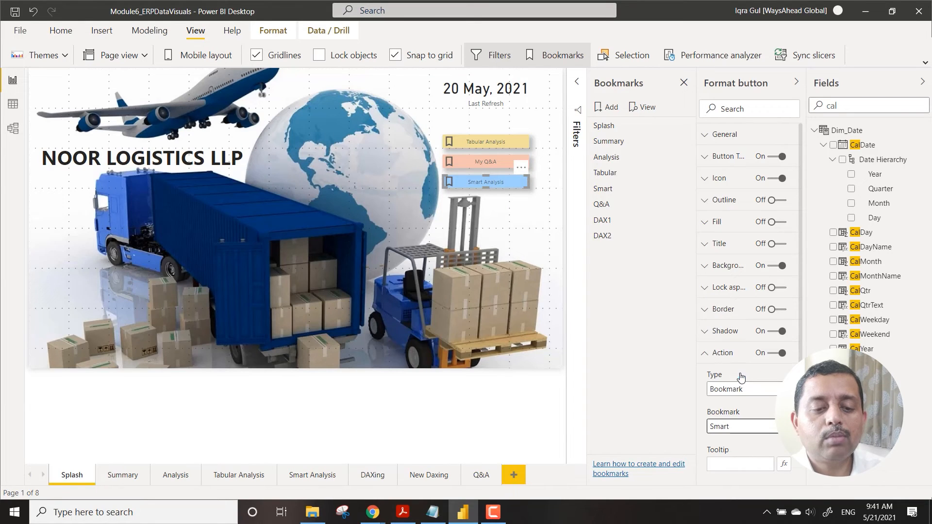
left_click(540, 384)
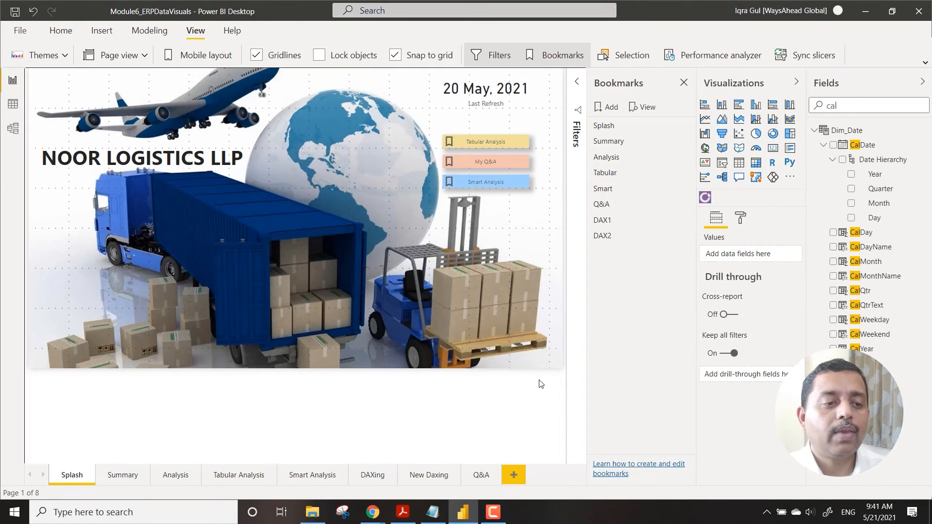
Insert a Back button on the Summary page, turn off its background, and shrink it into the corner beside the logo.
left_click(117, 477)
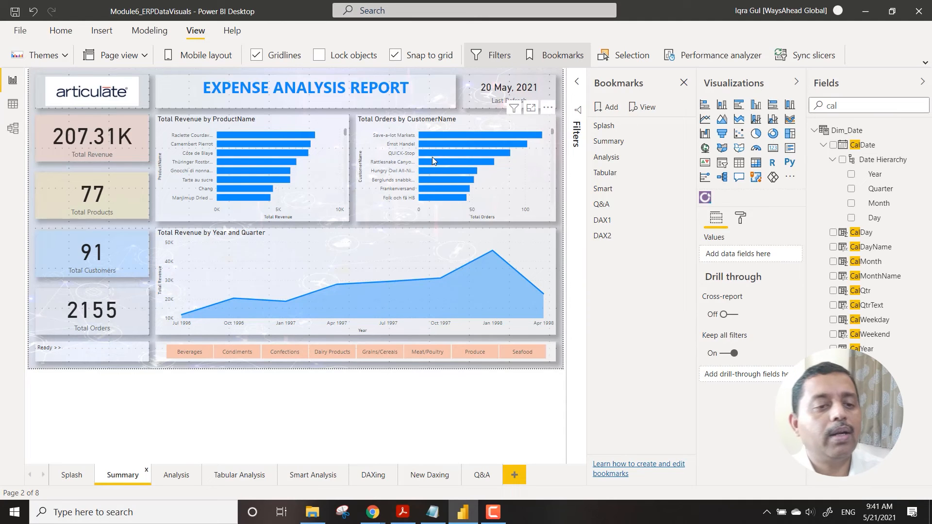
left_click(99, 39)
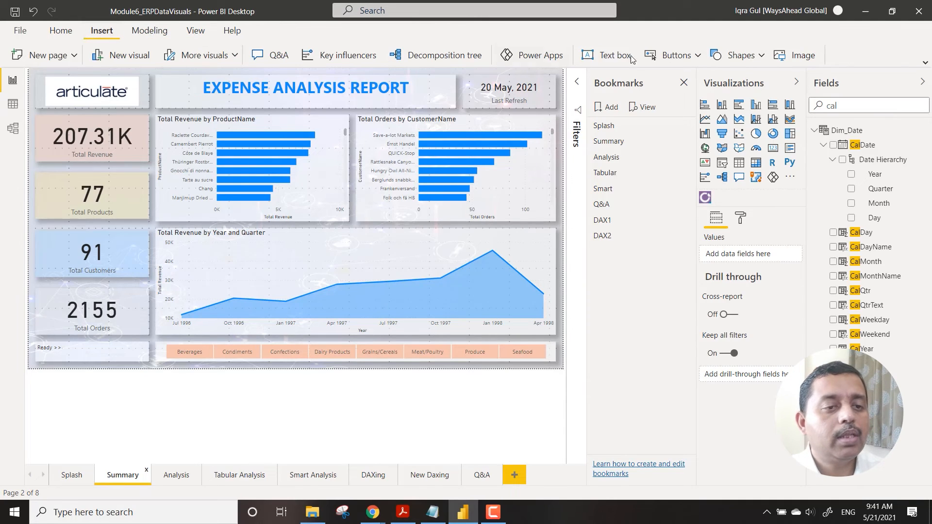
left_click(697, 57)
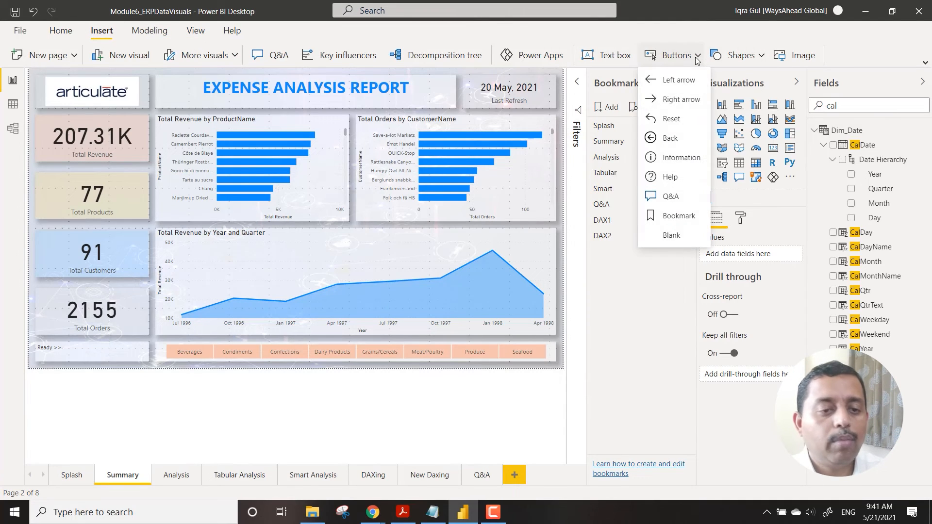
left_click(663, 140)
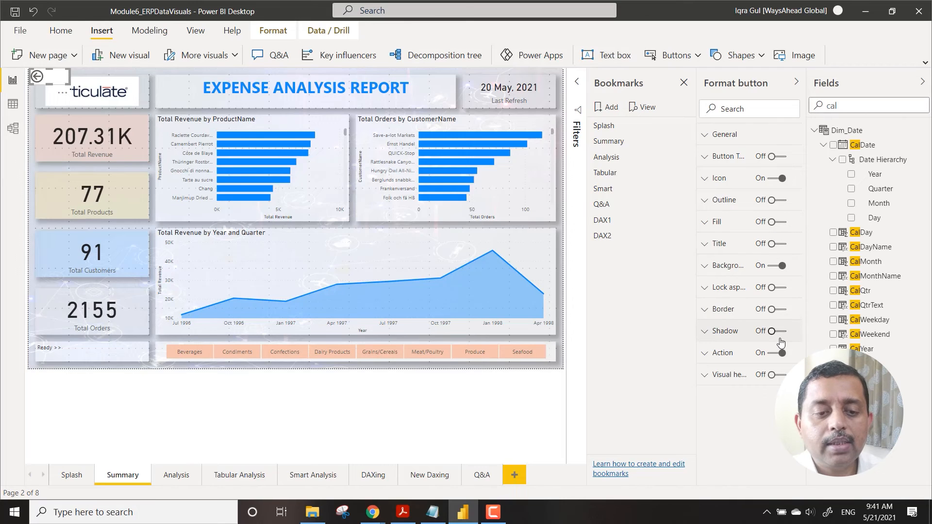
left_click(780, 266)
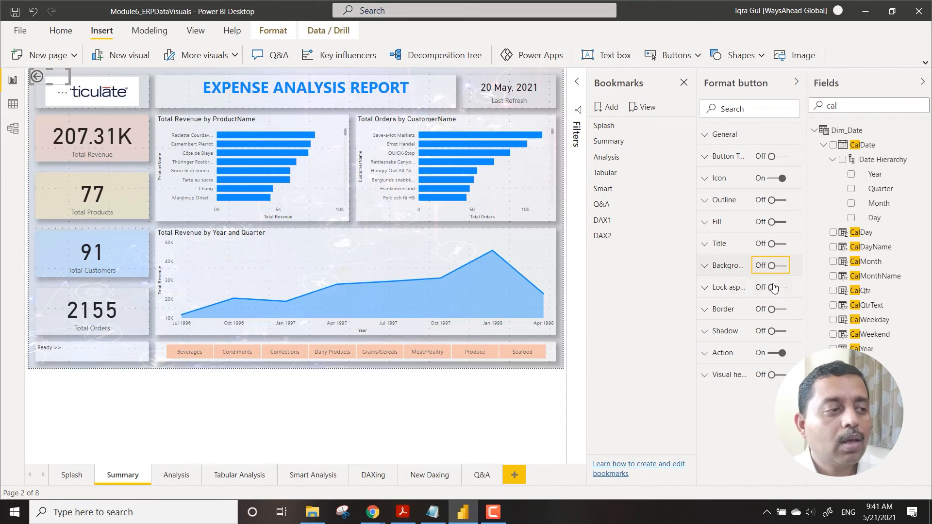
left_click(47, 87)
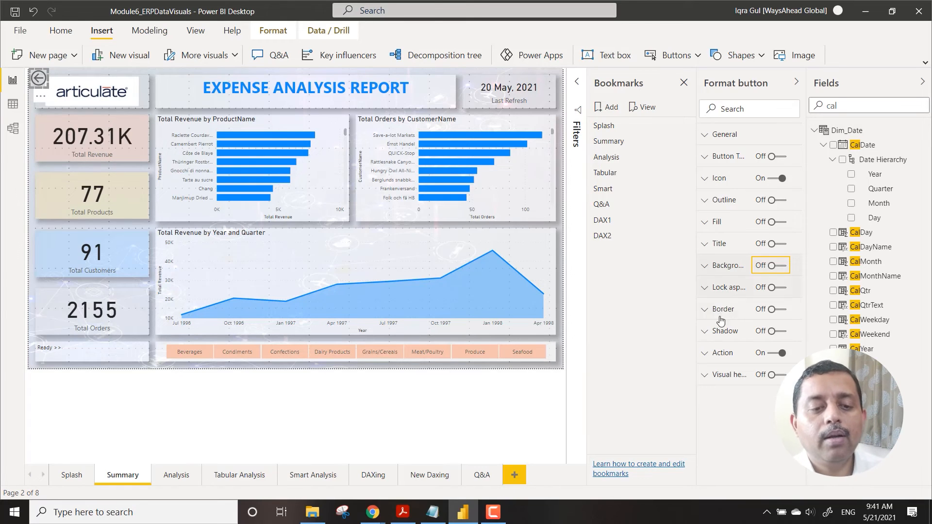
Change the Back button's action type to Bookmark and link it to the Splash bookmark.
left_click(704, 358)
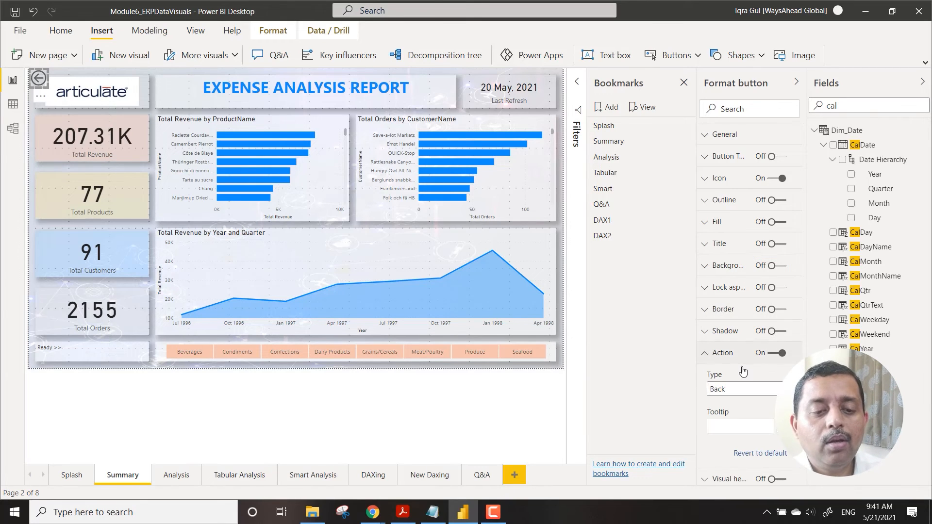
left_click(762, 391)
left_click(757, 415)
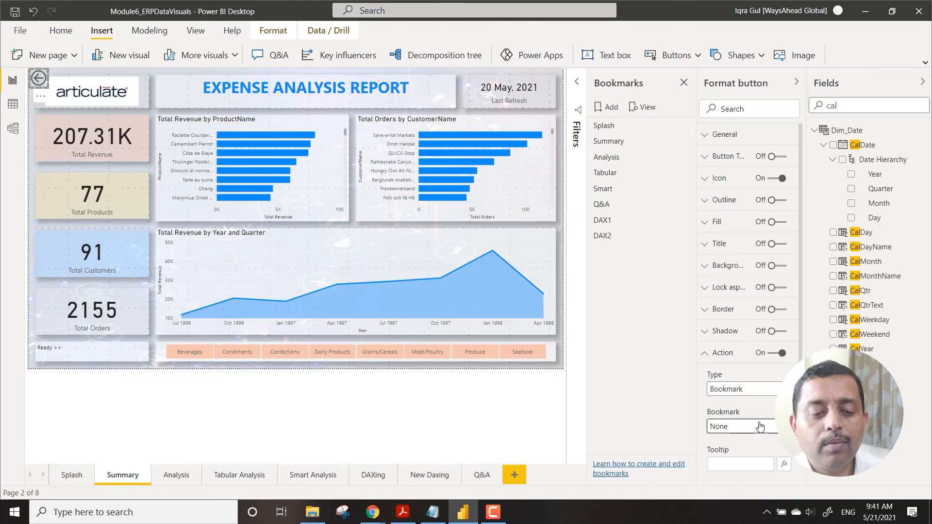
left_click(760, 426)
left_click(737, 318)
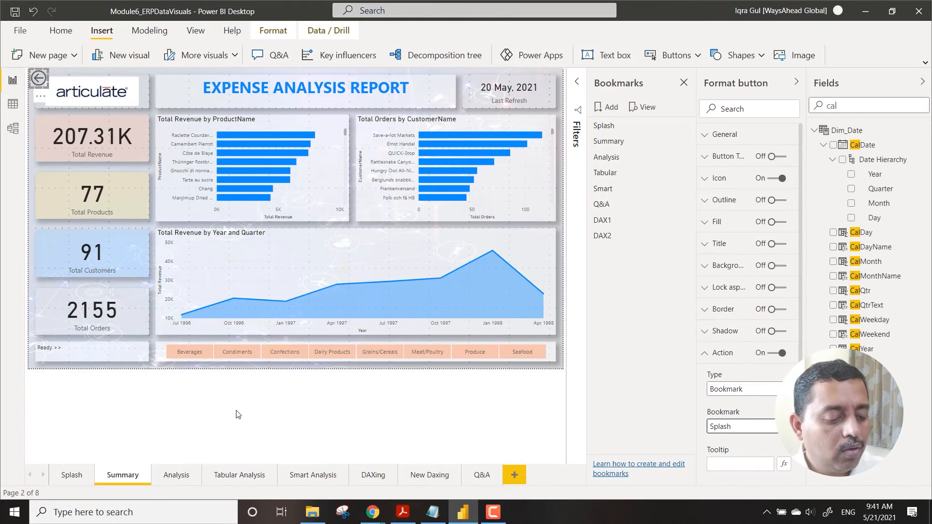
Paste copies of the Back button onto the Analysis, Tabular Analysis and Smart Analysis pages.
left_click(181, 481)
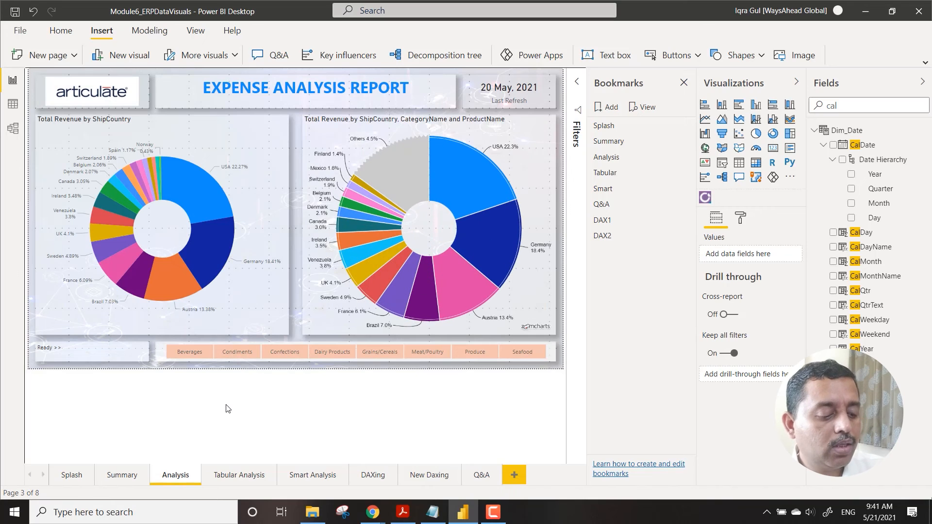
key("ctrl+v")
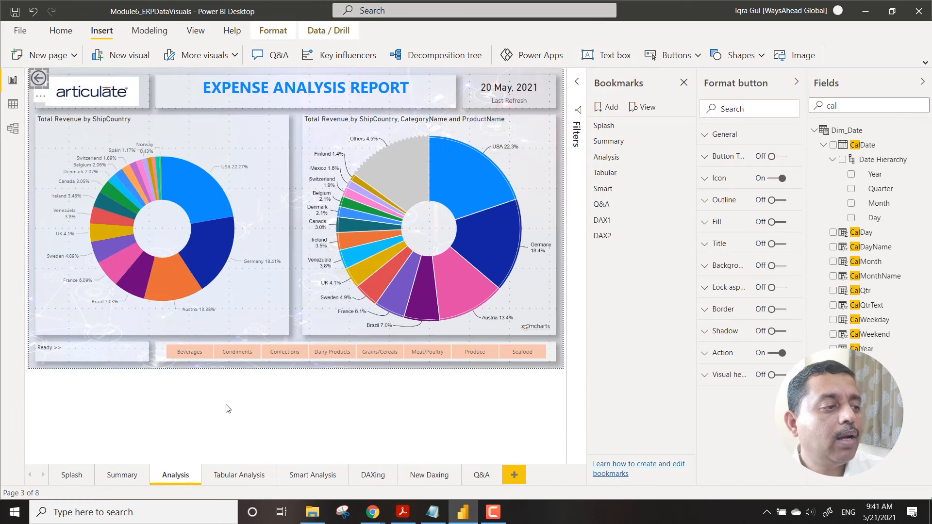
left_click(243, 477)
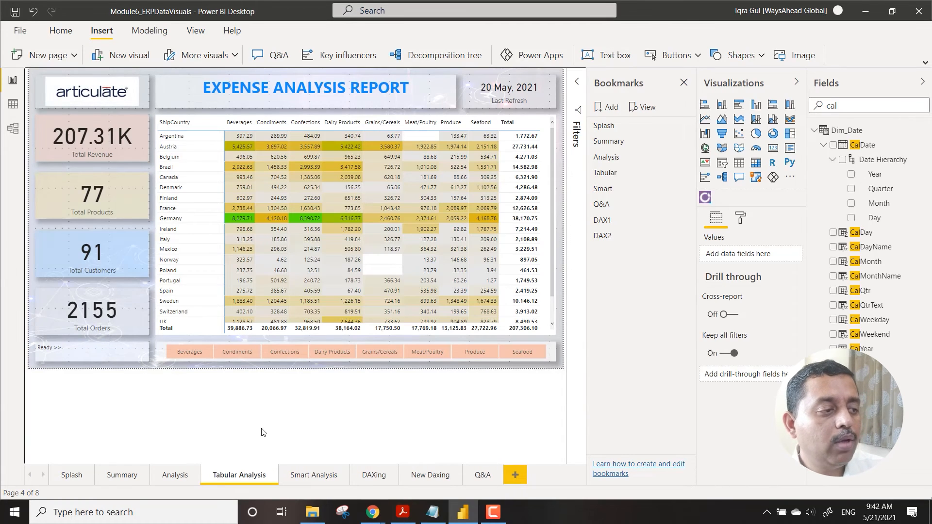
key("ctrl+v")
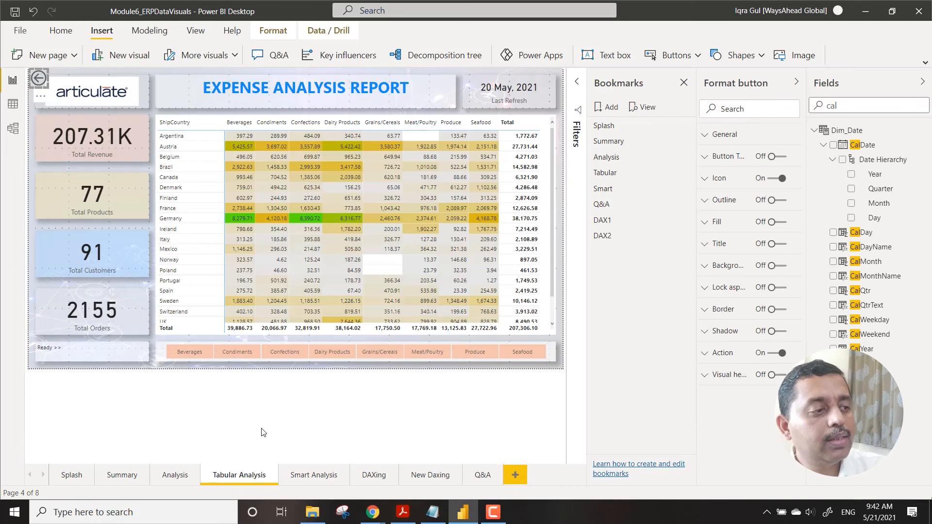
left_click(314, 476)
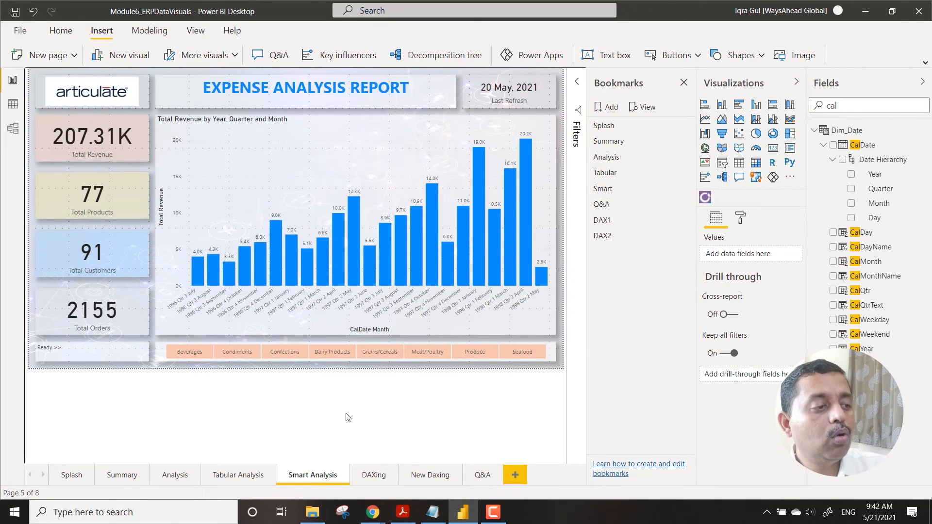
key("ctrl+v")
Paste copies of the Back button onto the DAXing and Q&A pages, skipping New Daxing.
left_click(373, 475)
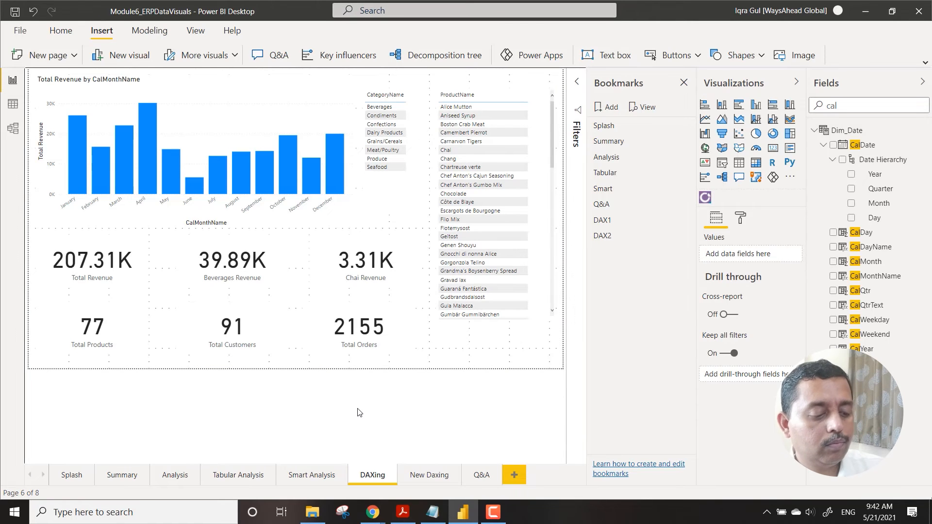
key("ctrl+v")
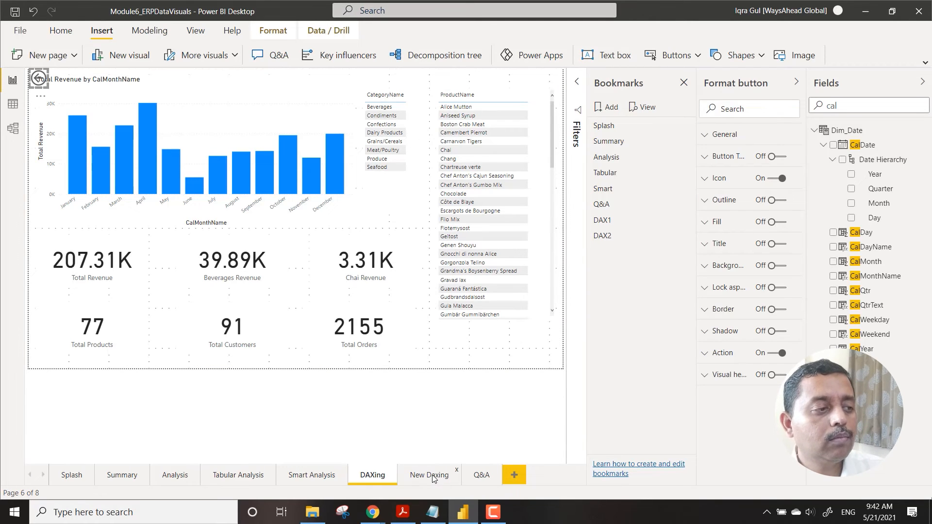
left_click(433, 475)
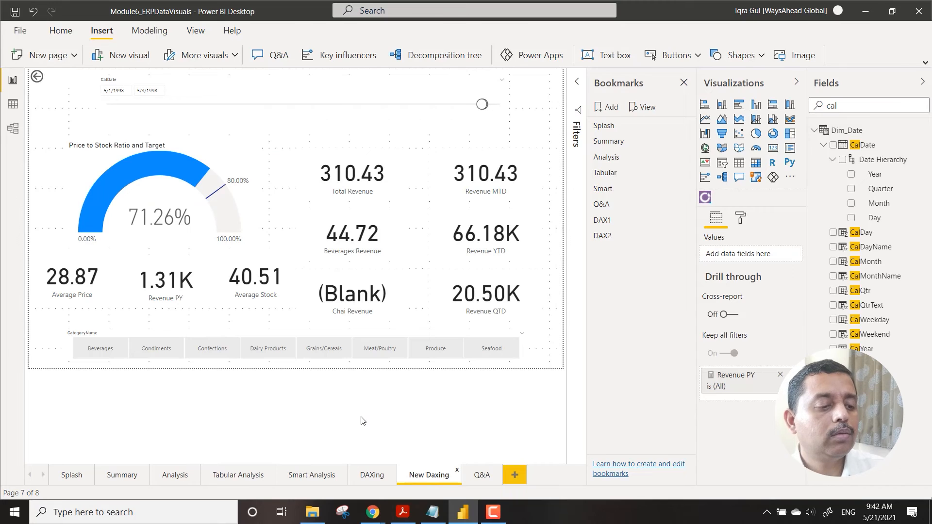
left_click(483, 475)
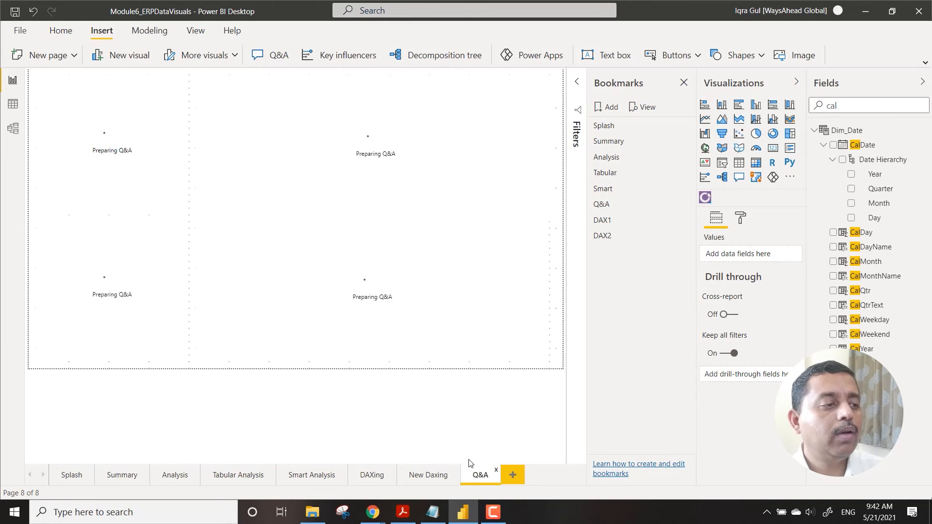
left_click(414, 409)
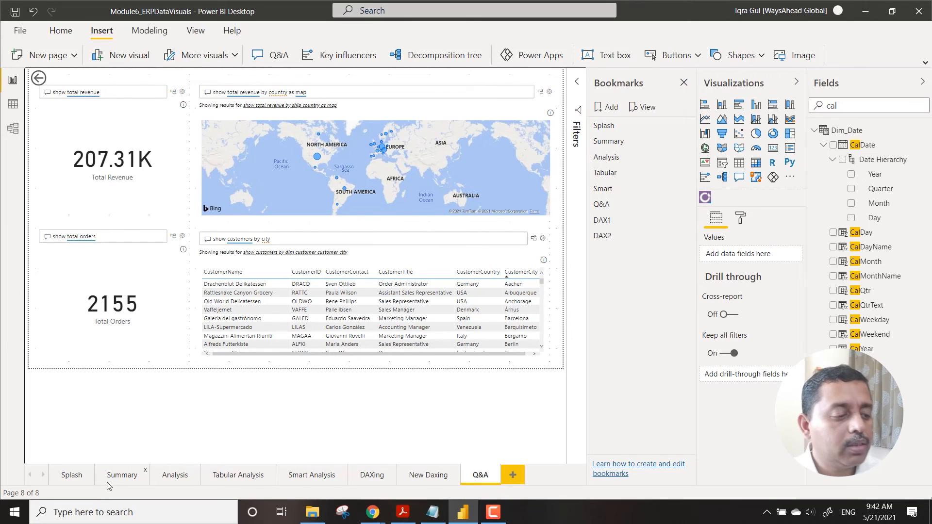
Return to the Splash page and hide the Bookmarks and Visualizations panes to enlarge the canvas.
left_click(80, 474)
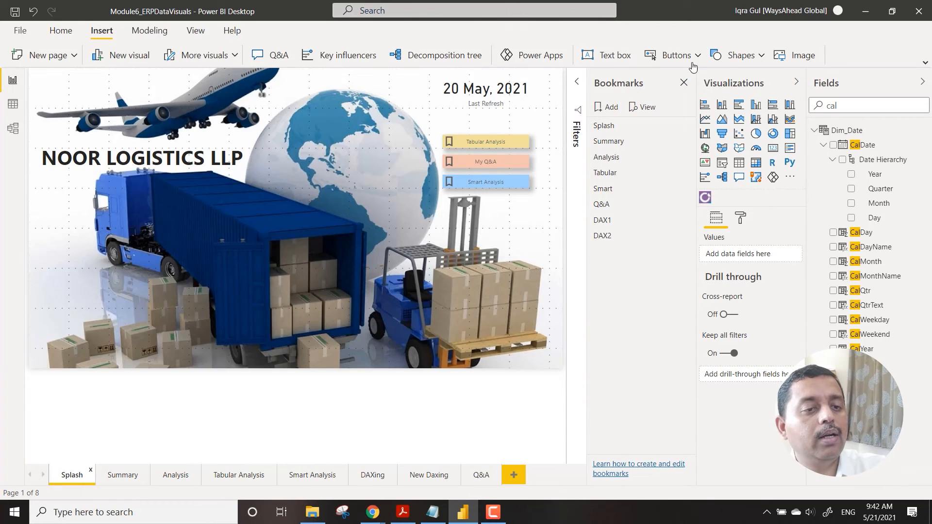
left_click(684, 83)
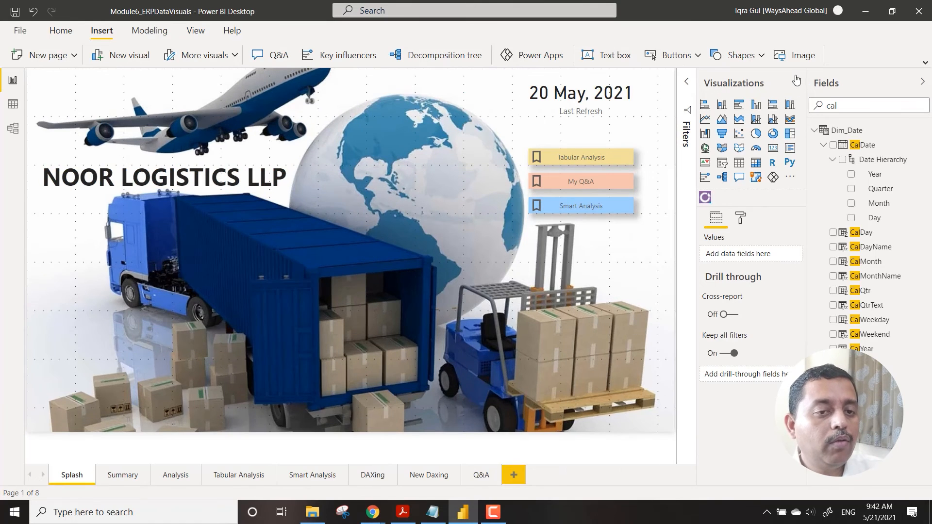
left_click(797, 82)
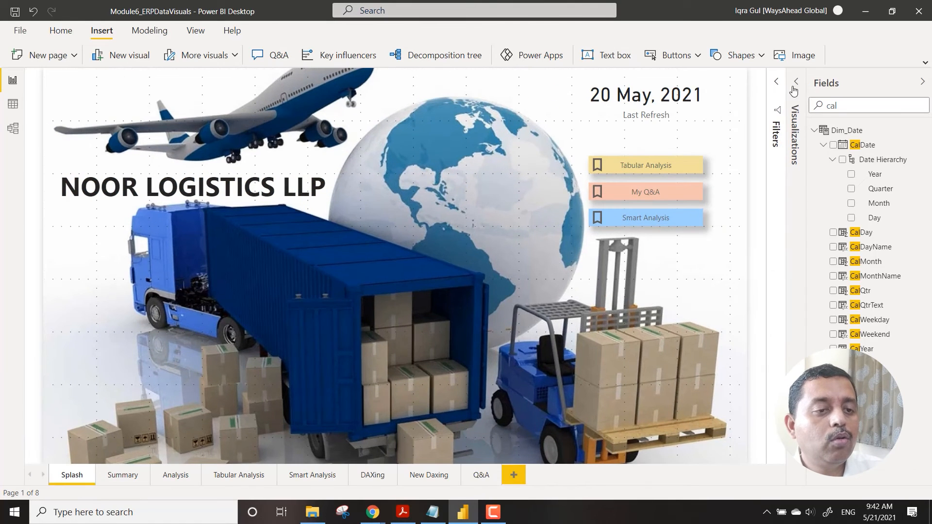
Test the Tabular Analysis, My Q&A and Smart Analysis buttons on the Splash page, returning each time with the Back button.
left_click(662, 167, "ctrl")
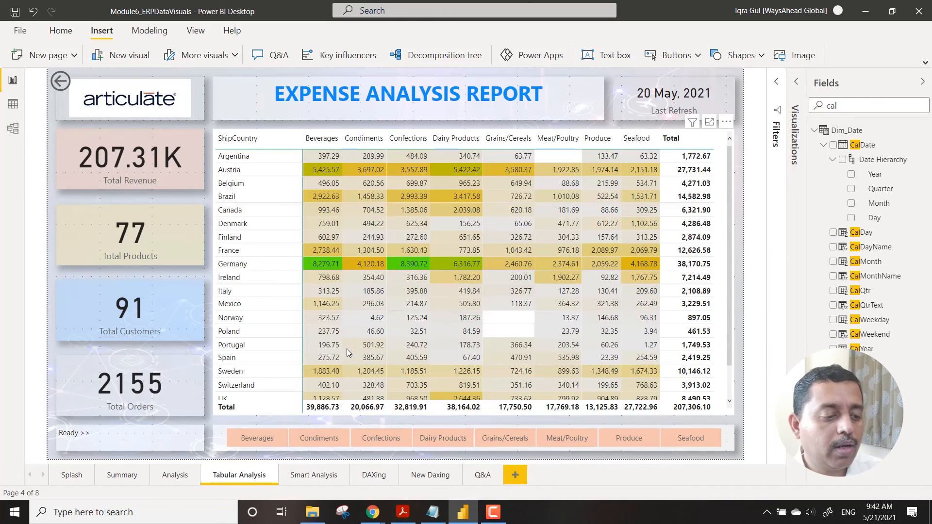
left_click(59, 84, "ctrl")
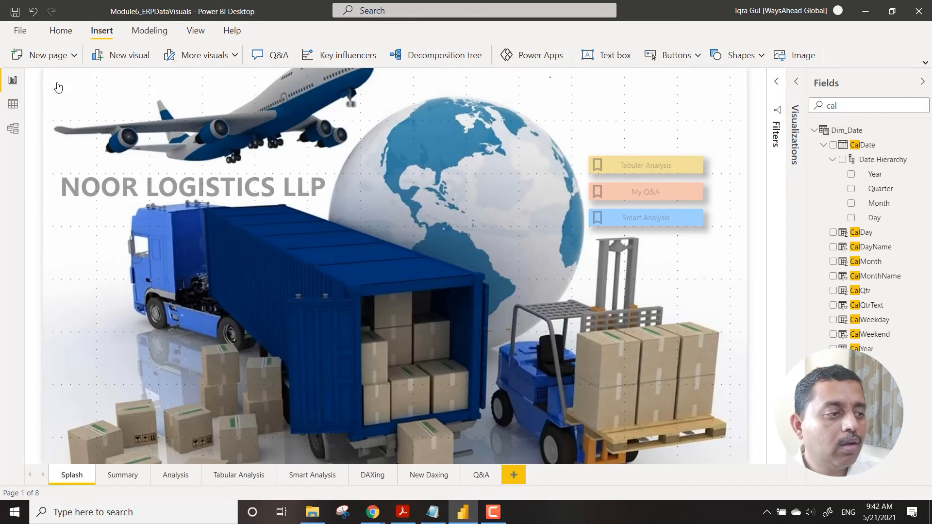
left_click(672, 196, "ctrl")
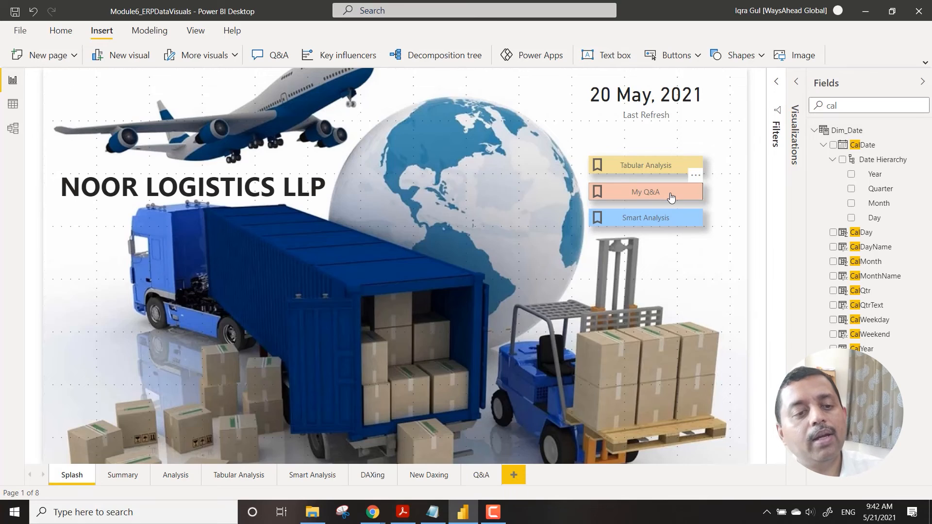
left_click(64, 88, "ctrl")
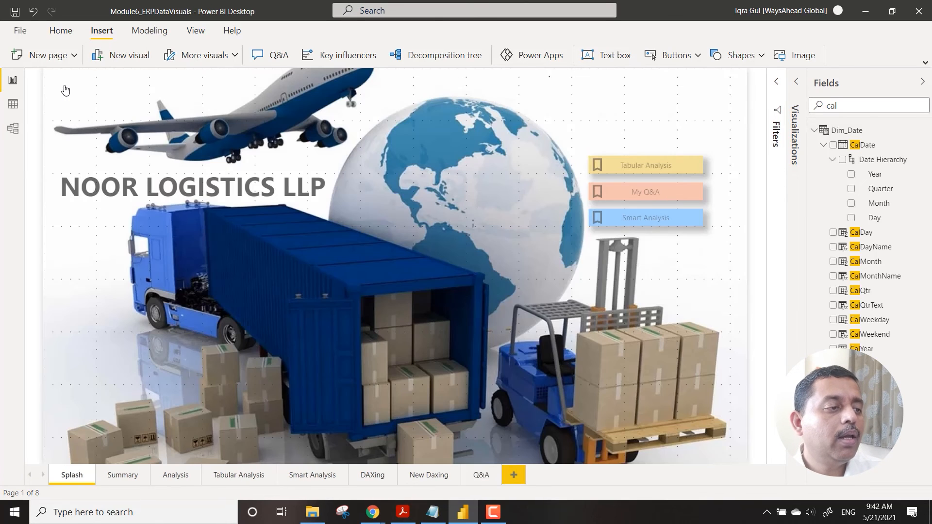
left_click(672, 223)
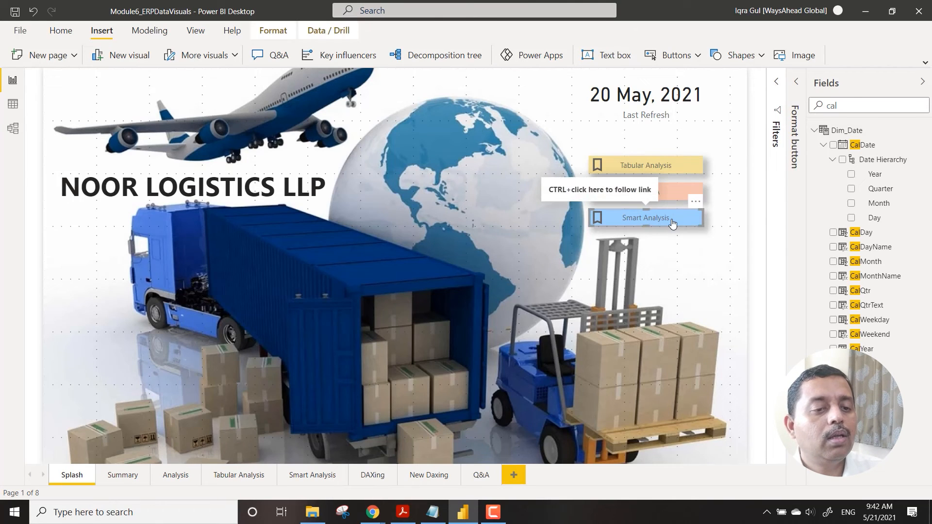
left_click(672, 223, "ctrl")
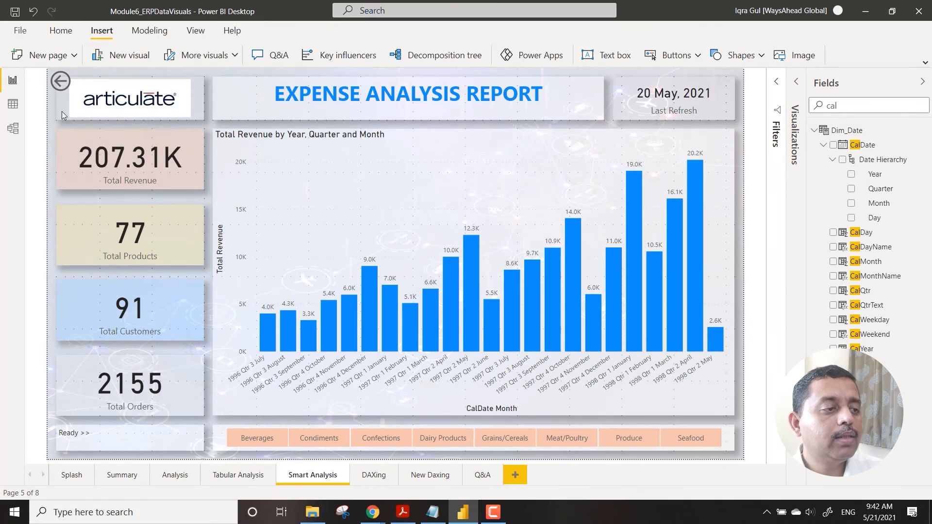
left_click(60, 82, "ctrl")
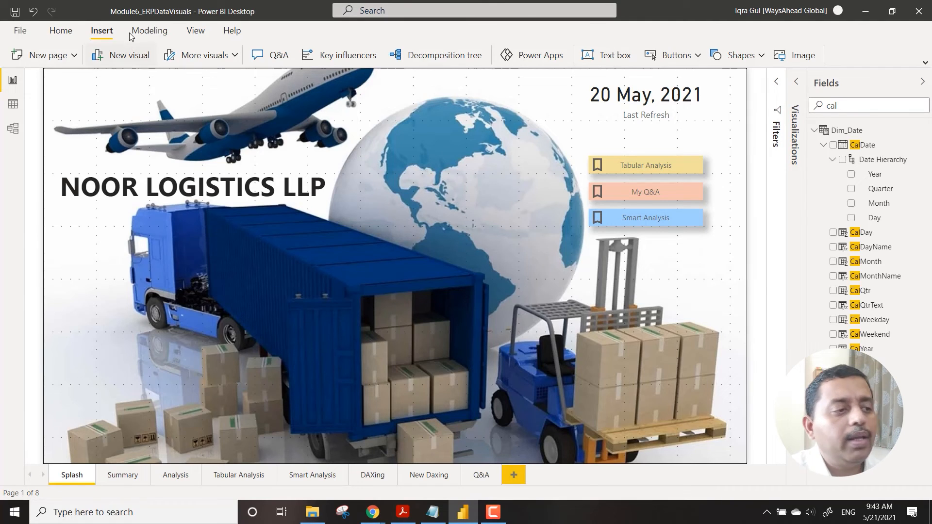
Apply the built-in Power BI theme with the cream background and muted slate, brown and gold colours to the report.
left_click(202, 31)
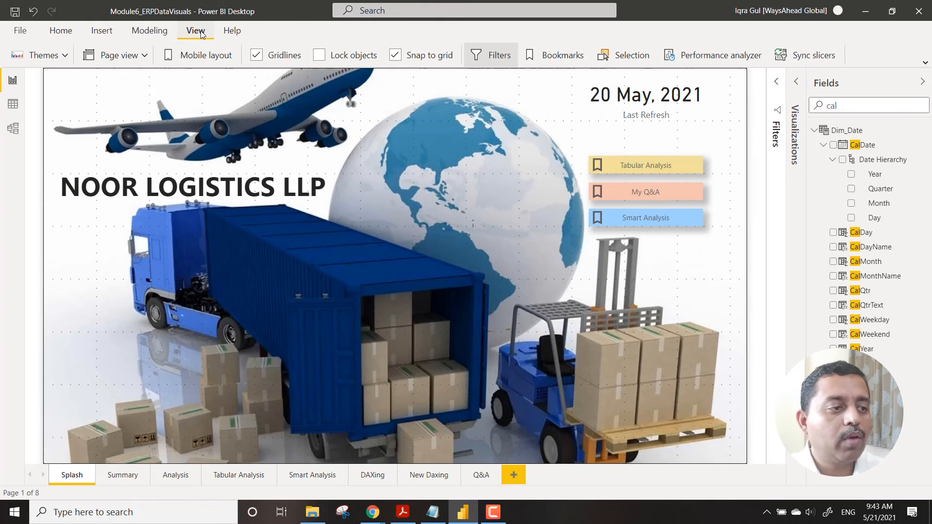
left_click(66, 56)
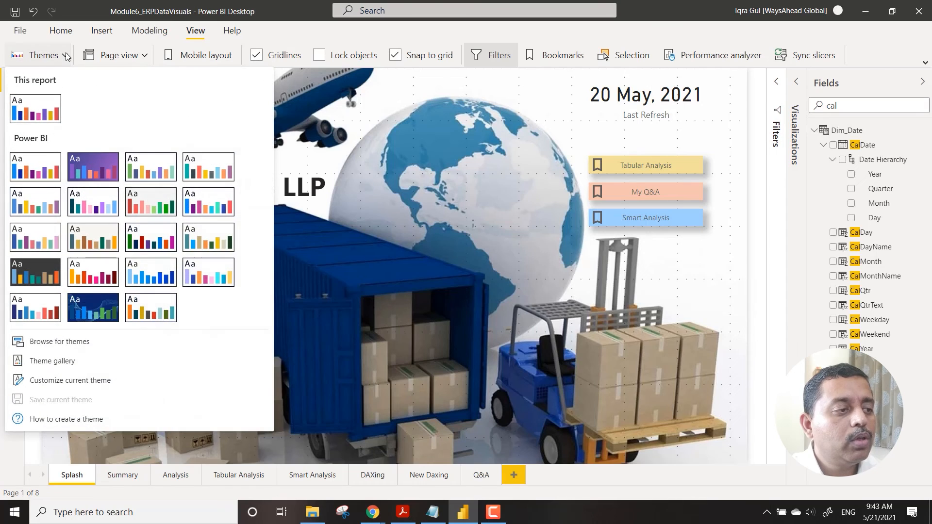
left_click(88, 243)
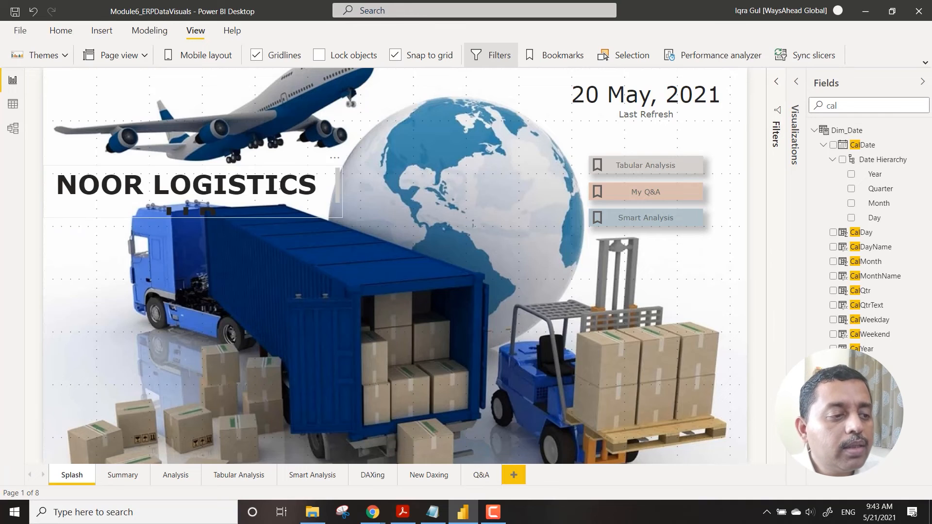
Fit the NOOR LOGISTICS LLP title on one line by setting its font size to 32 and adjusting its text box width.
left_click(340, 182)
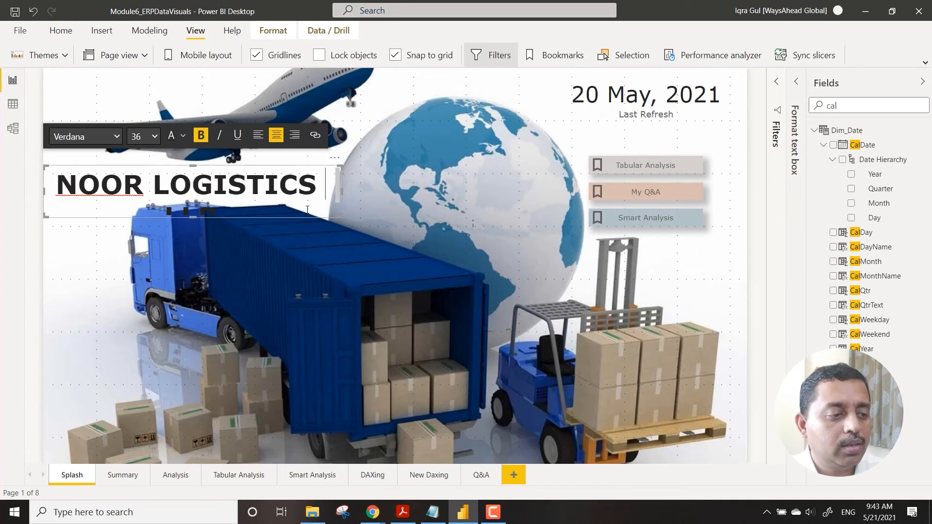
type("LLP")
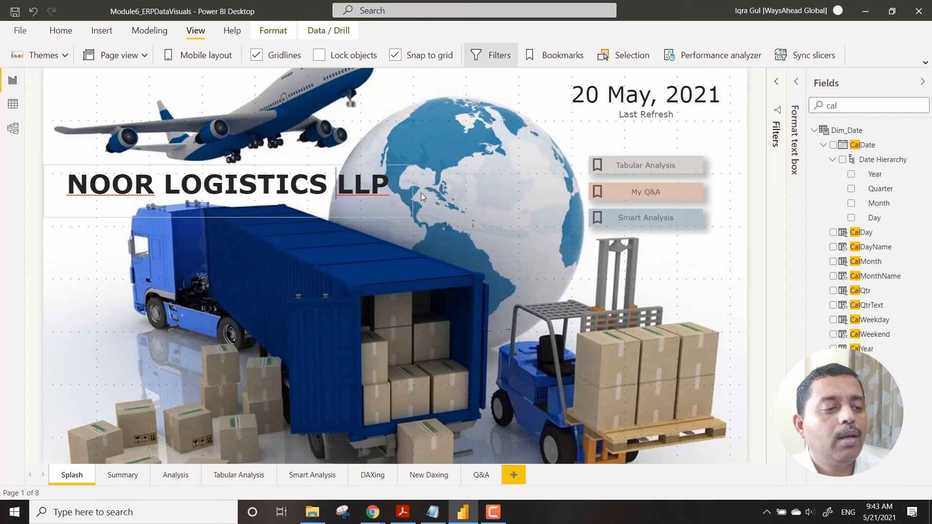
left_click_drag(384, 185, 55, 185)
left_click(155, 135)
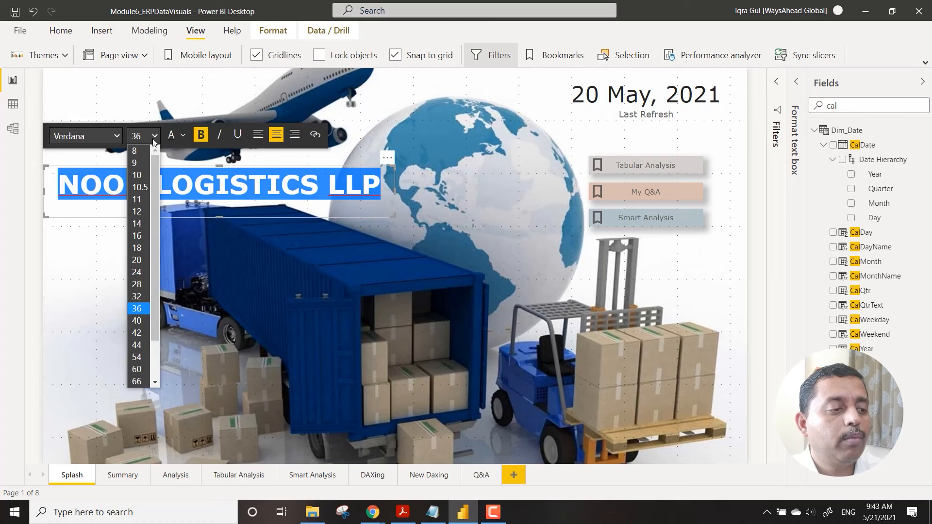
left_click(138, 295)
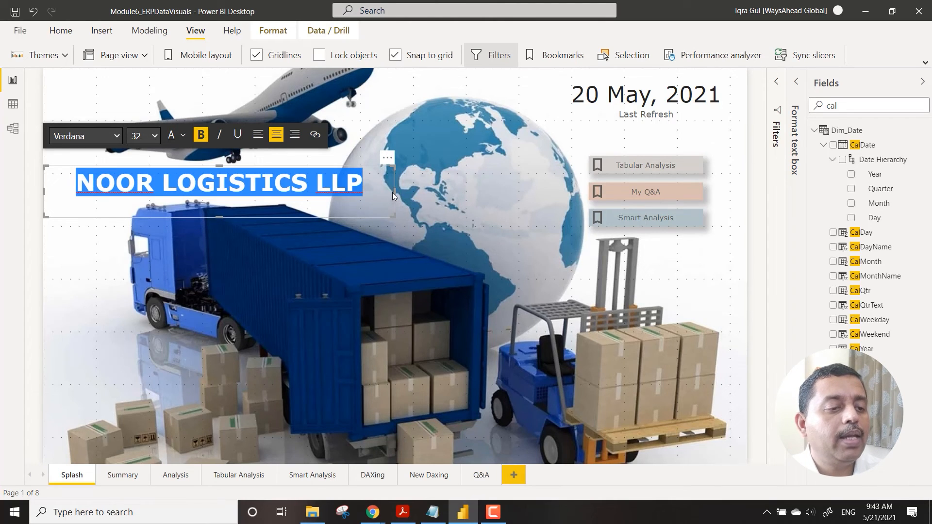
left_click_drag(394, 192, 346, 191)
left_click(112, 261)
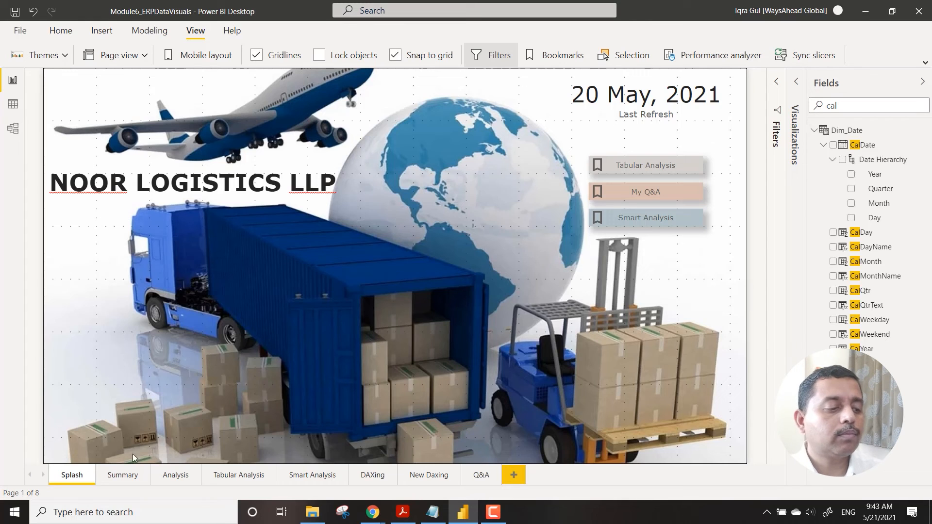
Review the new theme on every page from Summary to Q&A, return to Splash and look over the available themes.
left_click(124, 477)
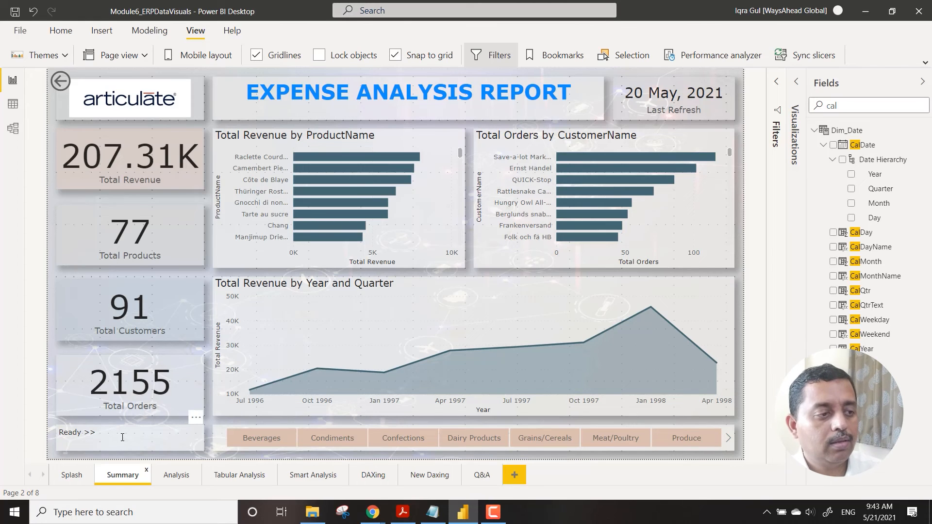
left_click(183, 480)
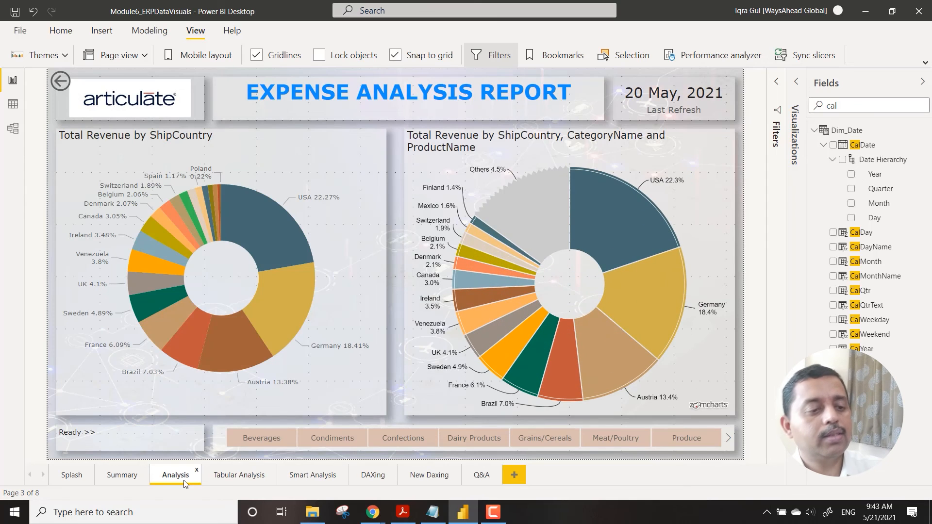
left_click(237, 479)
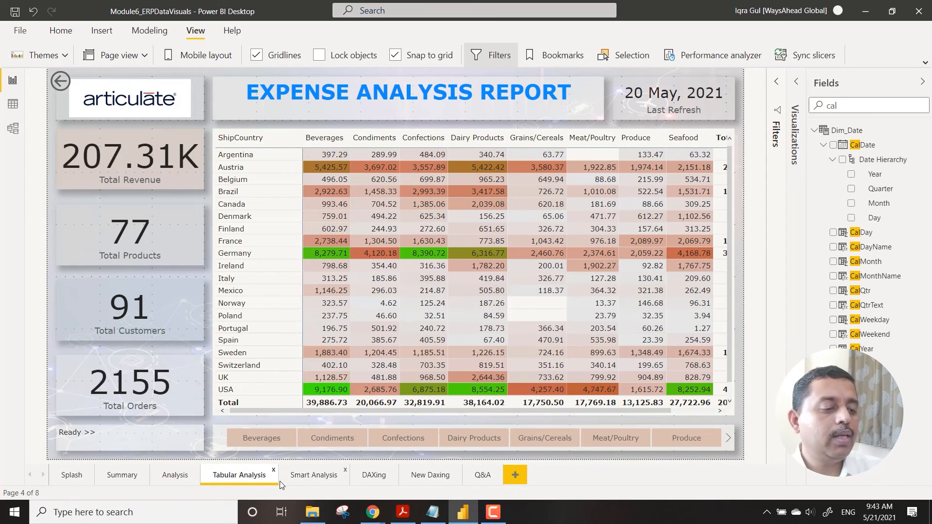
left_click(304, 482)
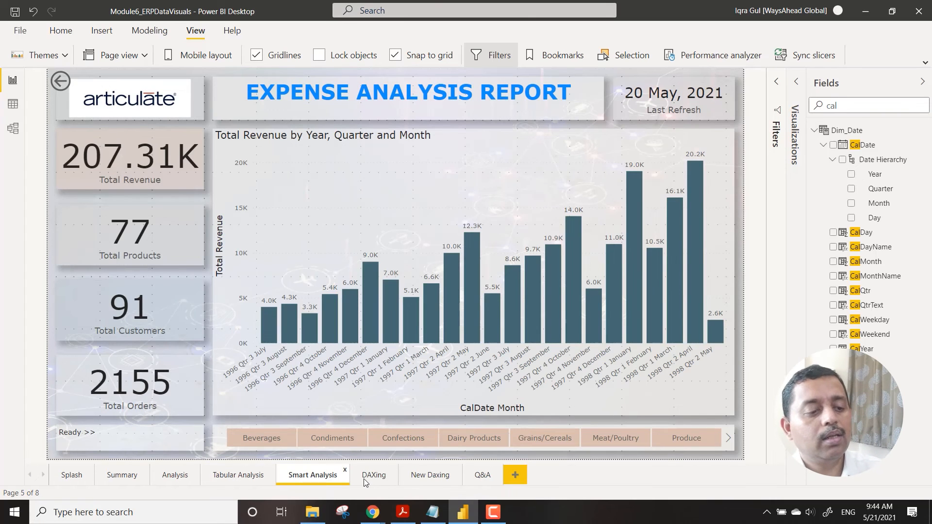
left_click(369, 482)
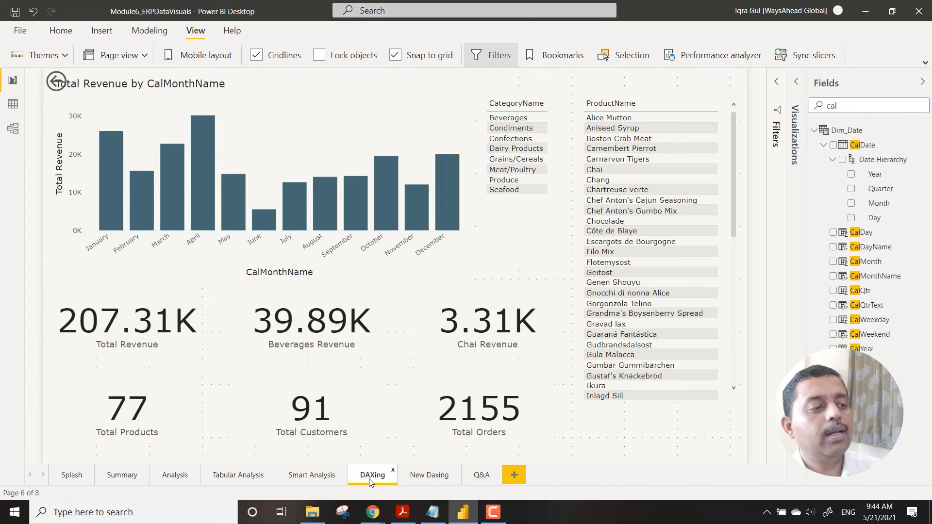
left_click(443, 480)
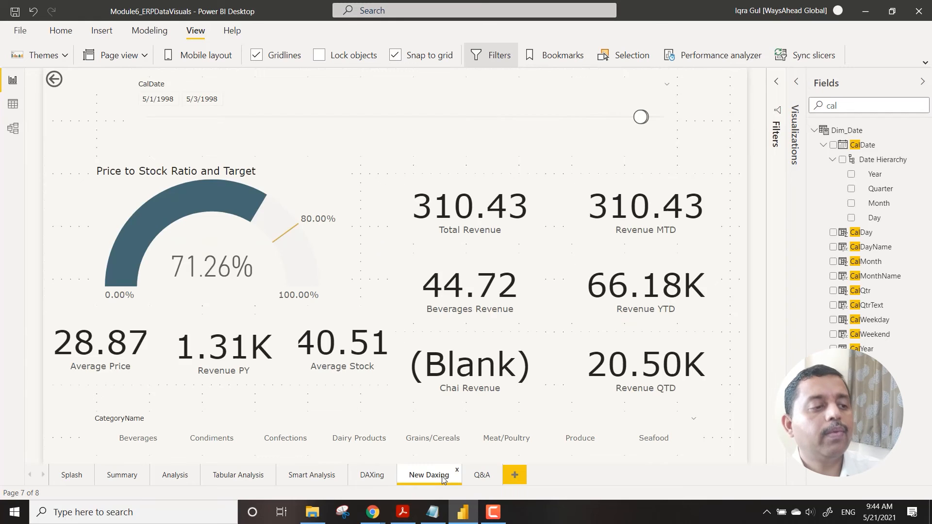
left_click(476, 481)
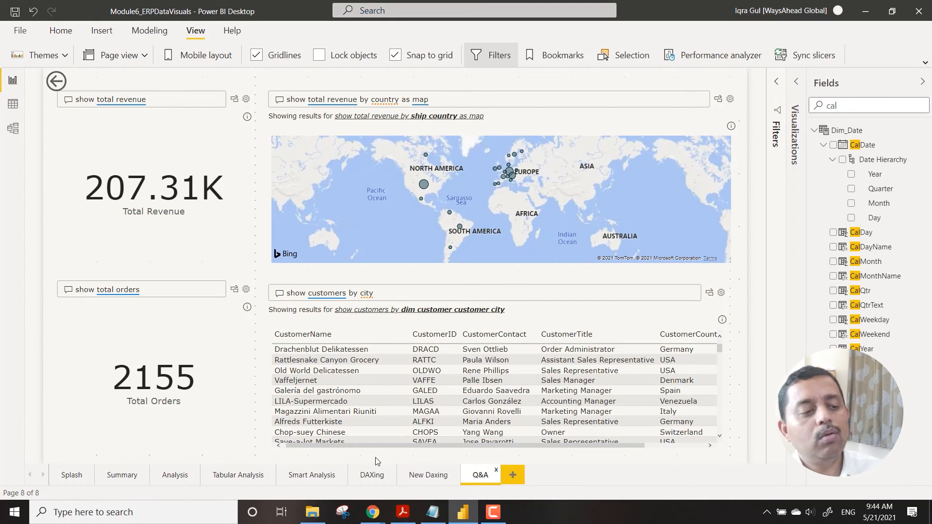
left_click(81, 478)
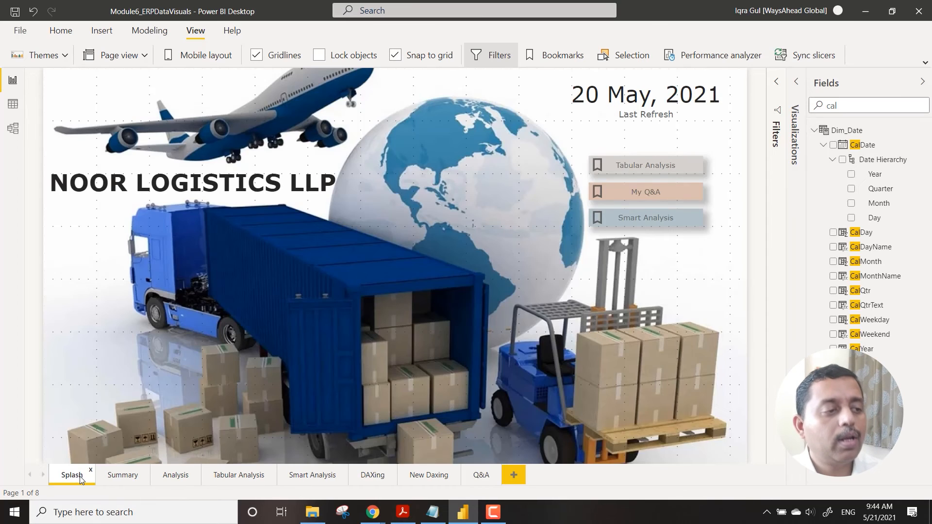
left_click(56, 60)
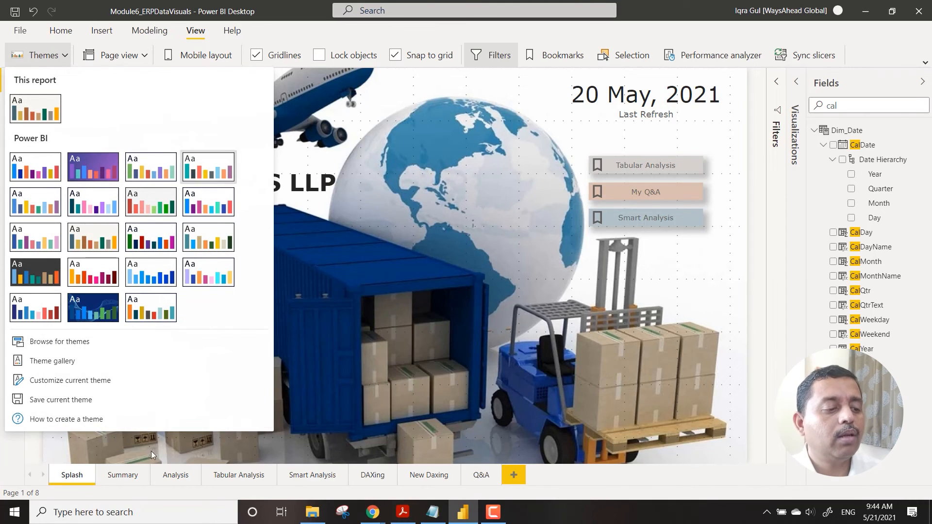
left_click(132, 441)
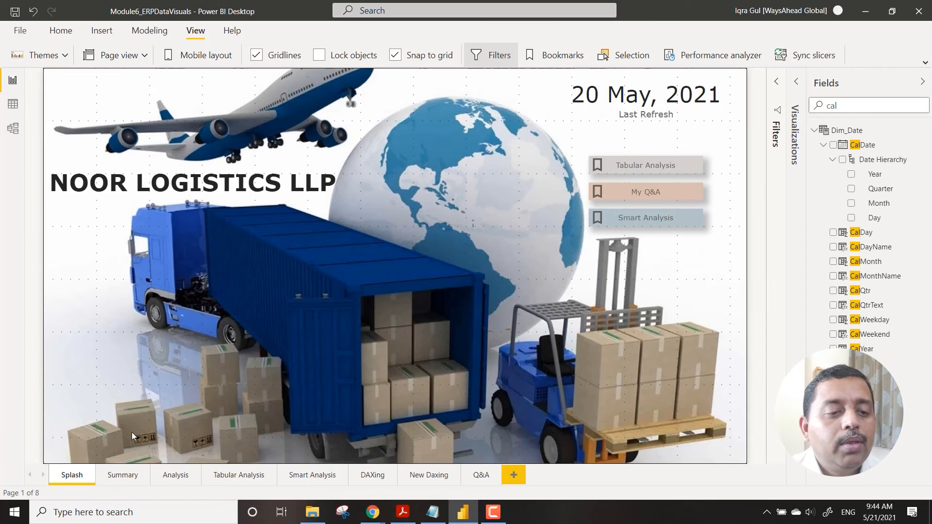
Clear the field search and collapse the _Measures and Dim_Categories tables in the field list.
double_click(876, 110)
key("BackSpace")
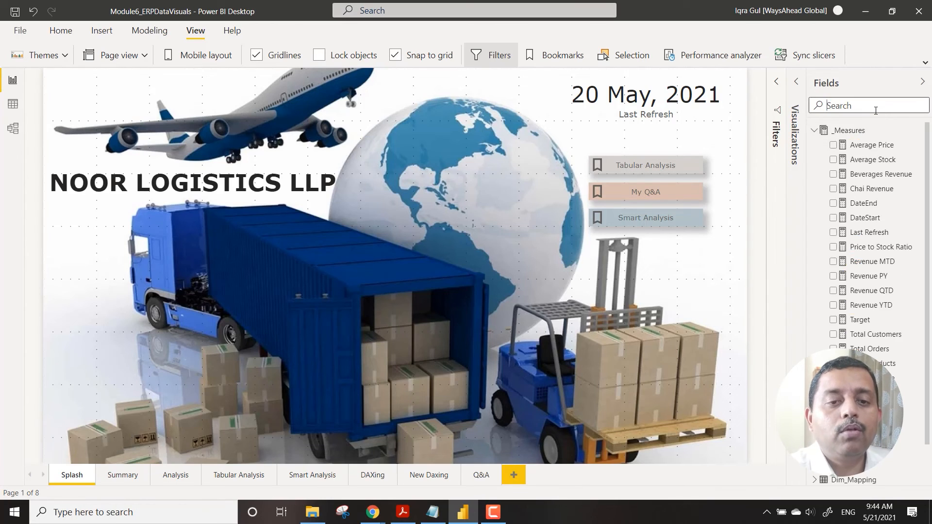
left_click(814, 131)
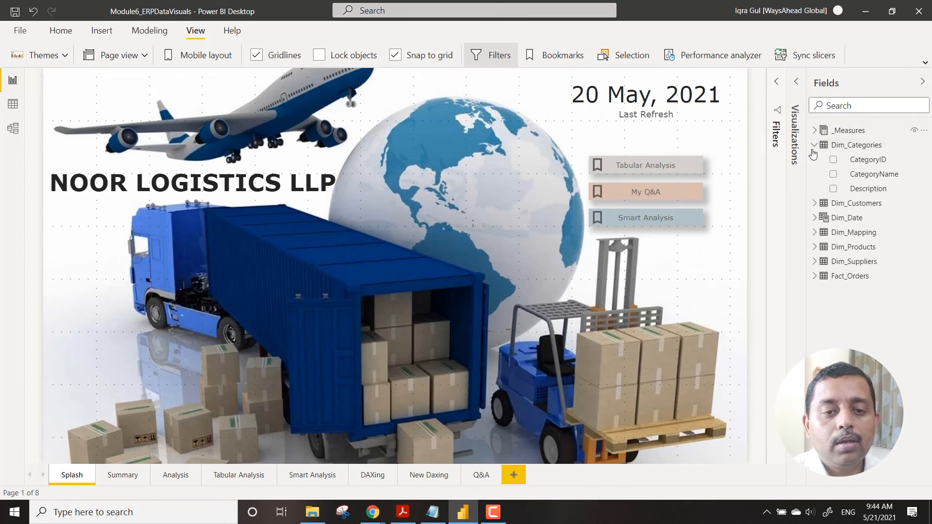
left_click(814, 144)
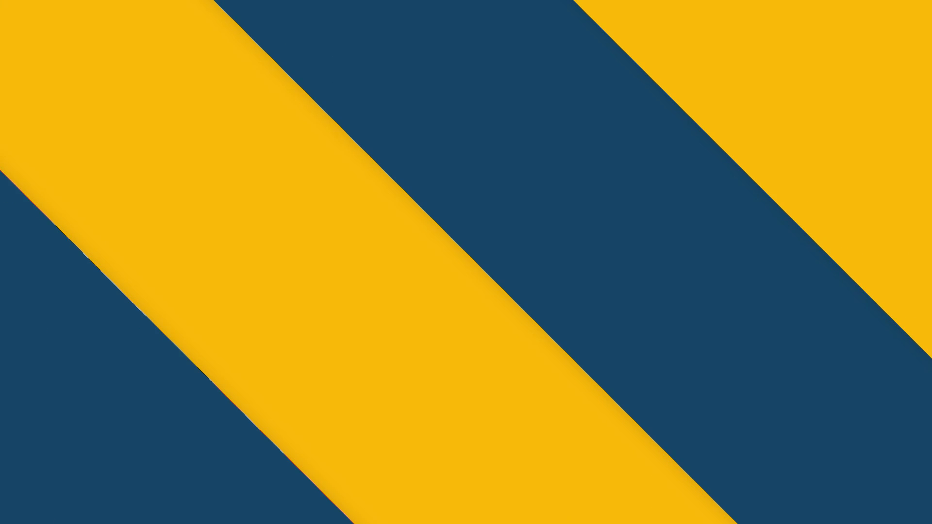
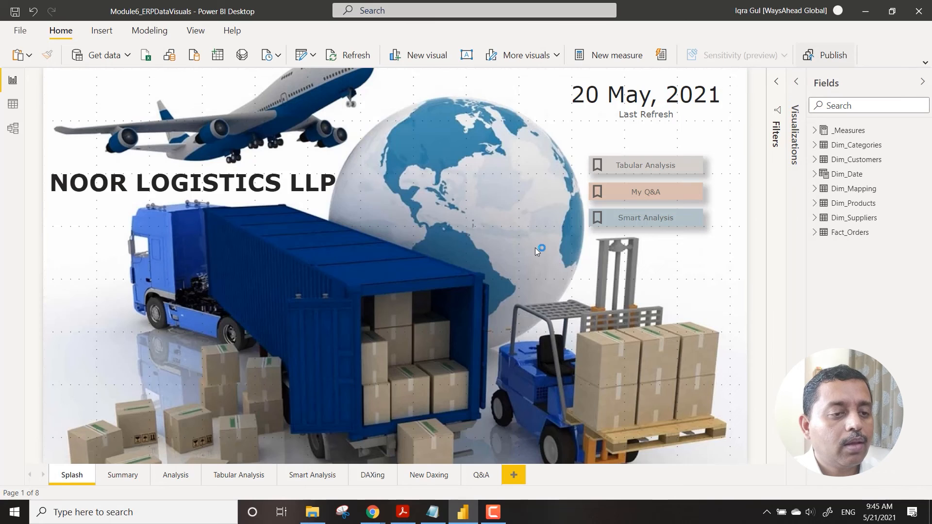
Publish the report to the Masterclass workspace, replacing the existing Module6_ERPDataVisuals dataset.
left_click(335, 225)
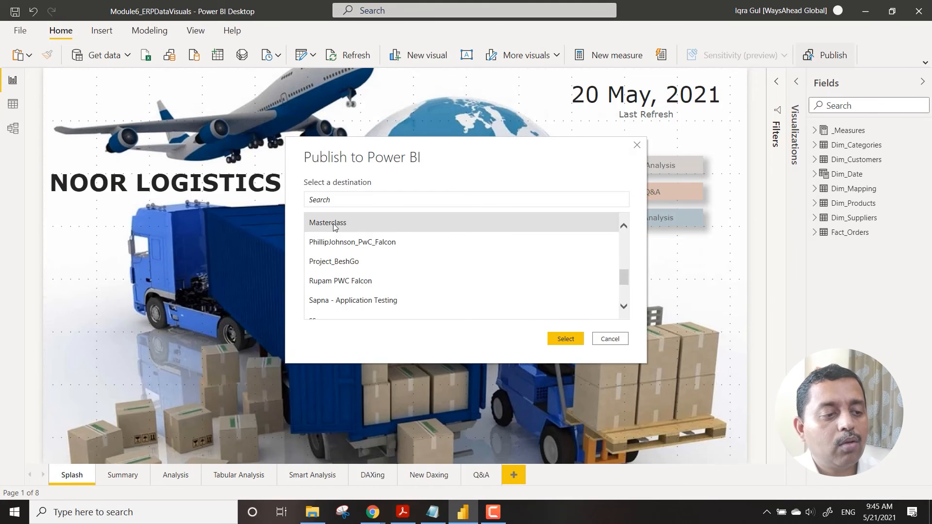
left_click(578, 337)
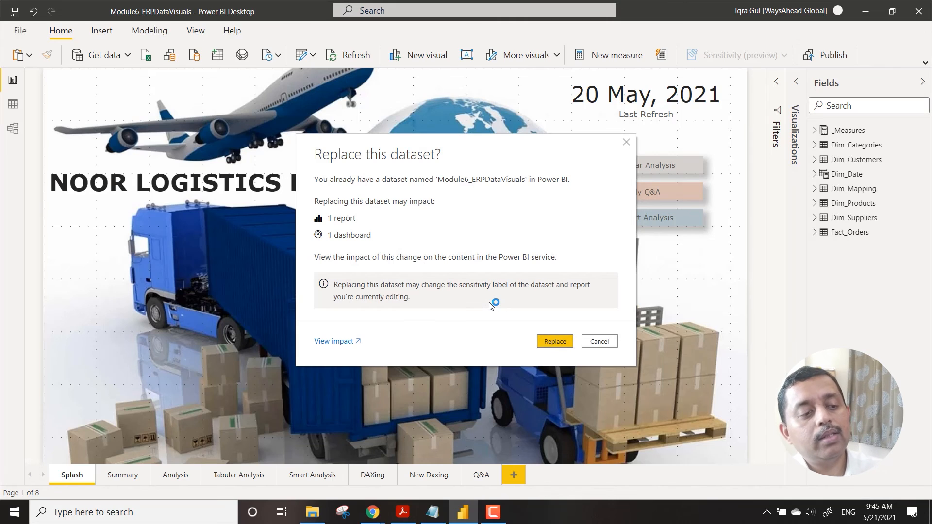
left_click(554, 342)
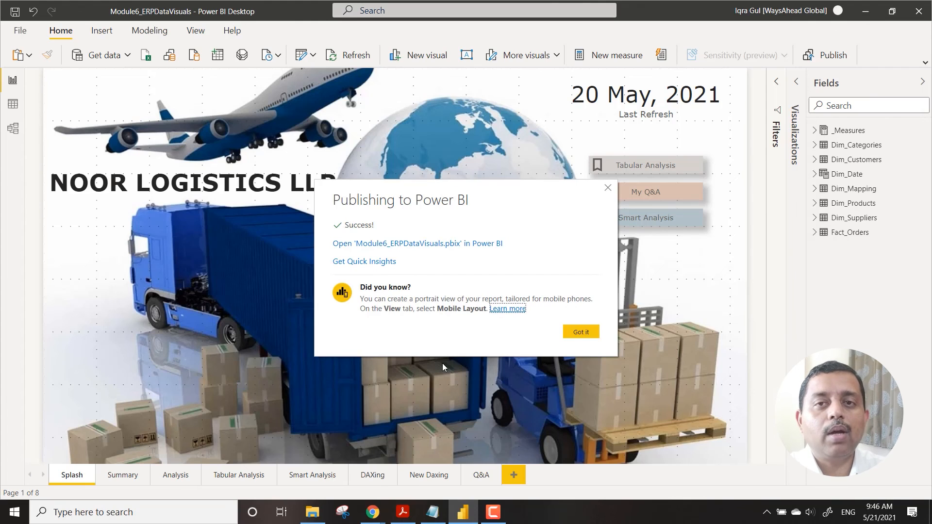
left_click(582, 332)
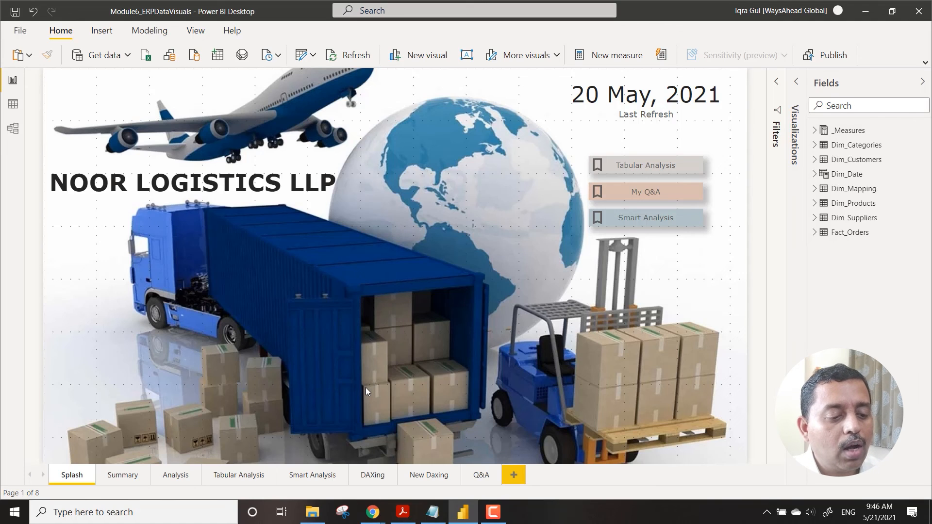
Switch to Power BI in Chrome, open the republished Module6_ERPDataVisuals report from the Masterclass workspace and view its Summary page.
mouse_move(379, 513)
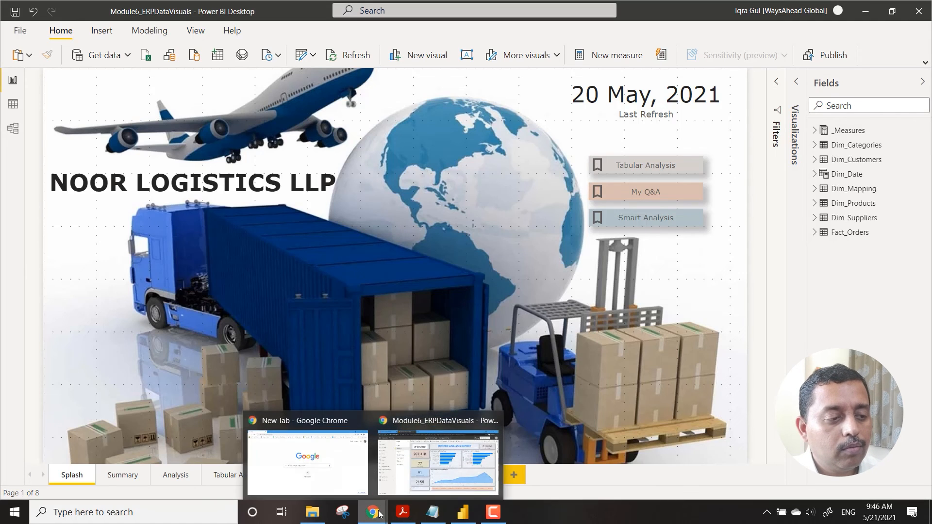
left_click(425, 465)
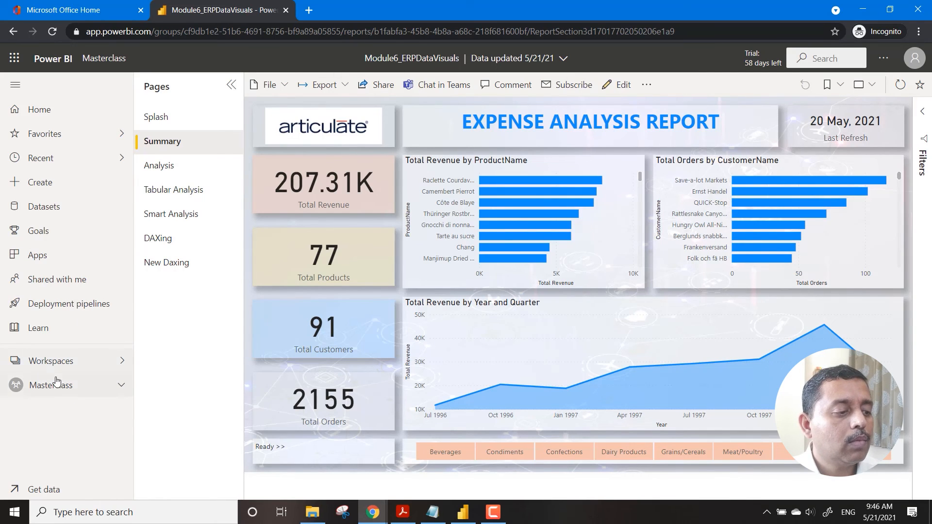
left_click(66, 364)
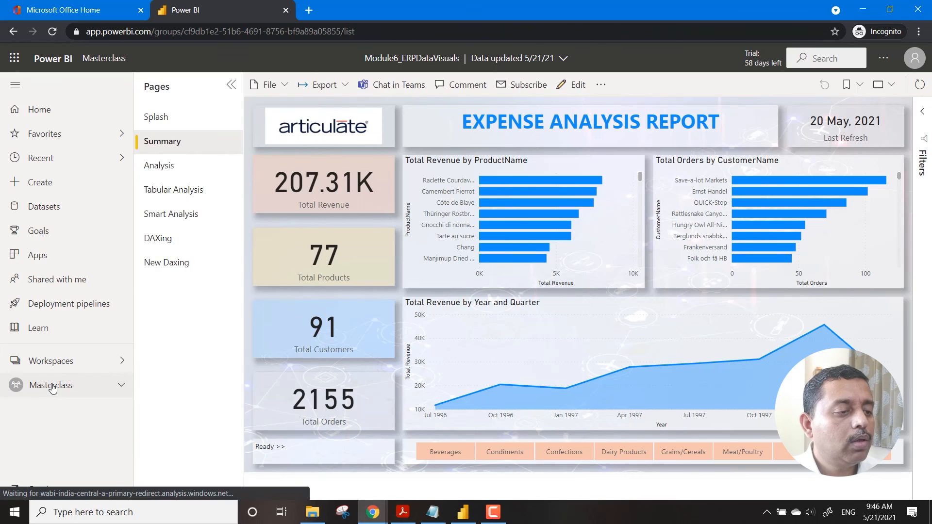
left_click(52, 386)
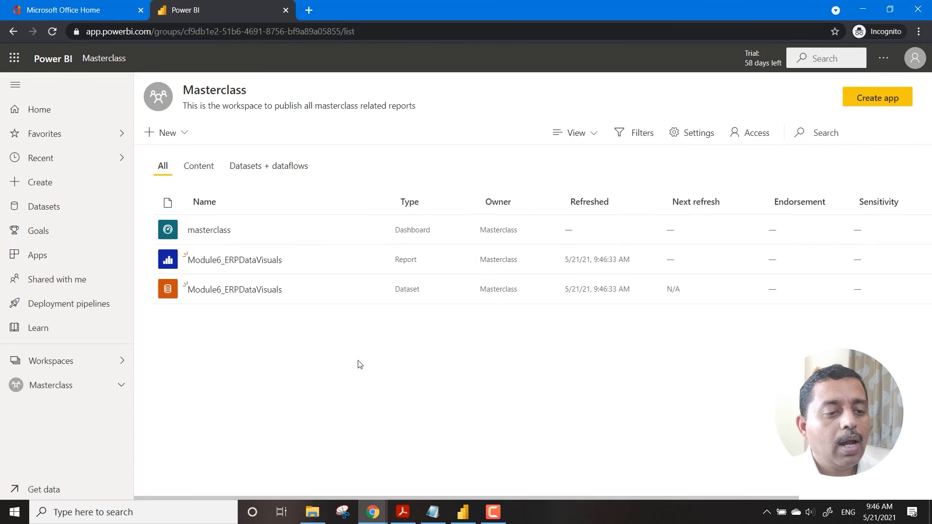
left_click(208, 262)
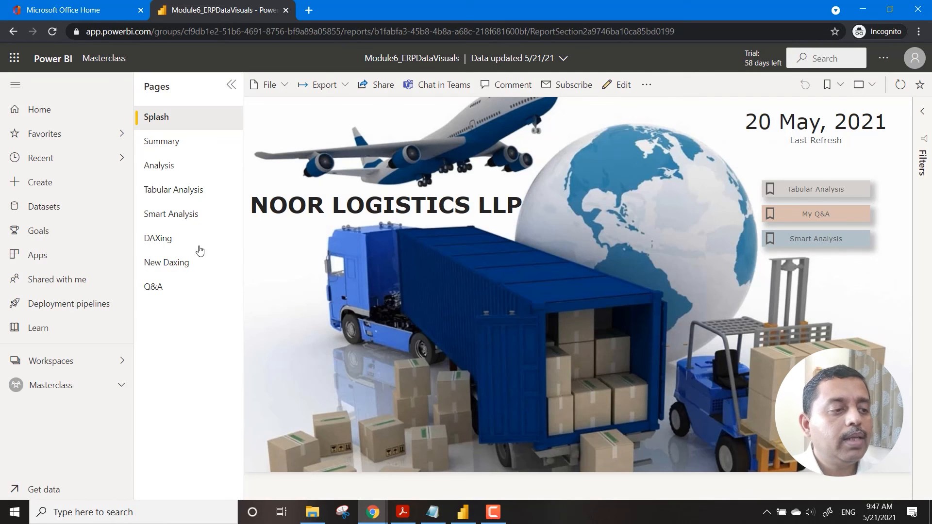
left_click(164, 143)
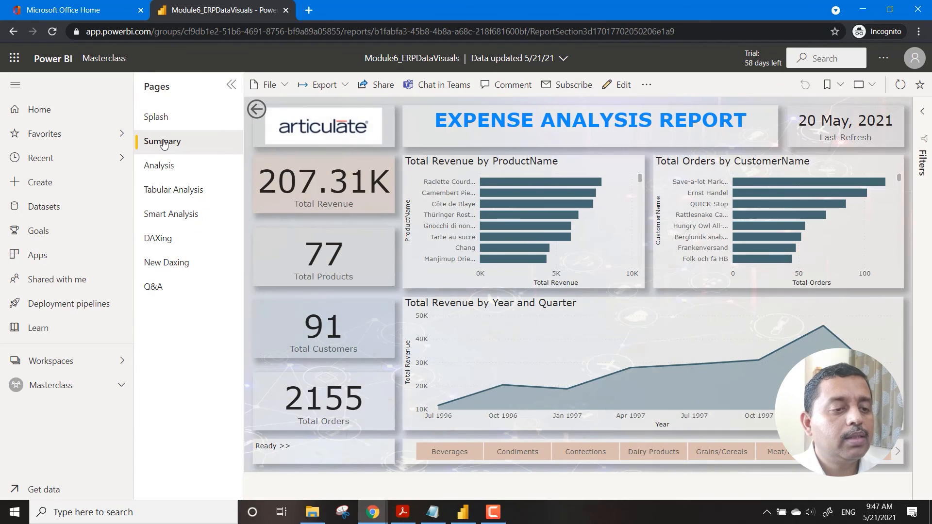
Pin the report's Analysis page live to the existing masterclass dashboard and open that dashboard.
left_click(161, 166)
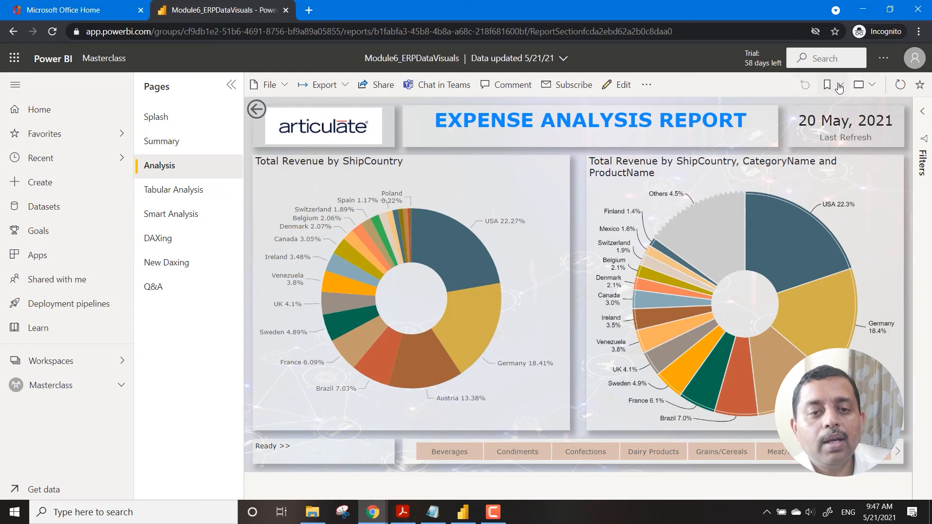
left_click(648, 87)
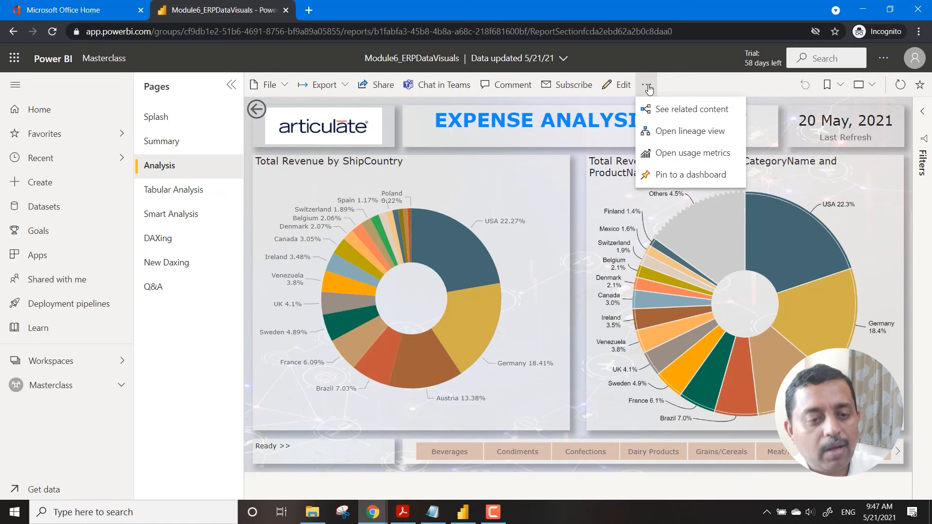
left_click(693, 176)
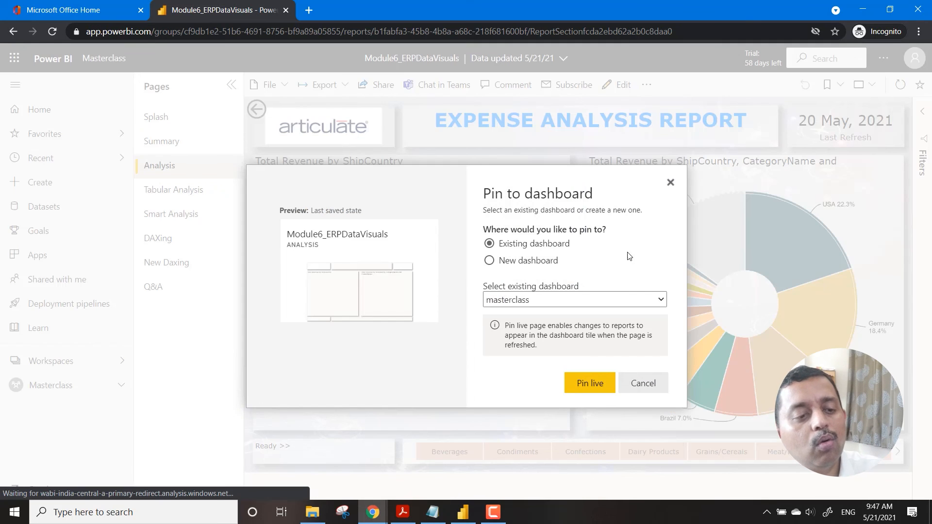
left_click(603, 387)
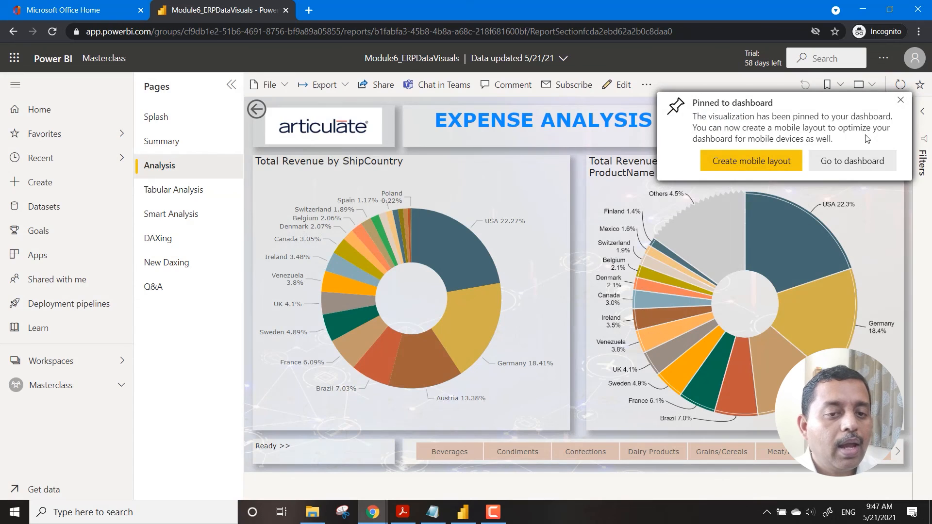
left_click(852, 161)
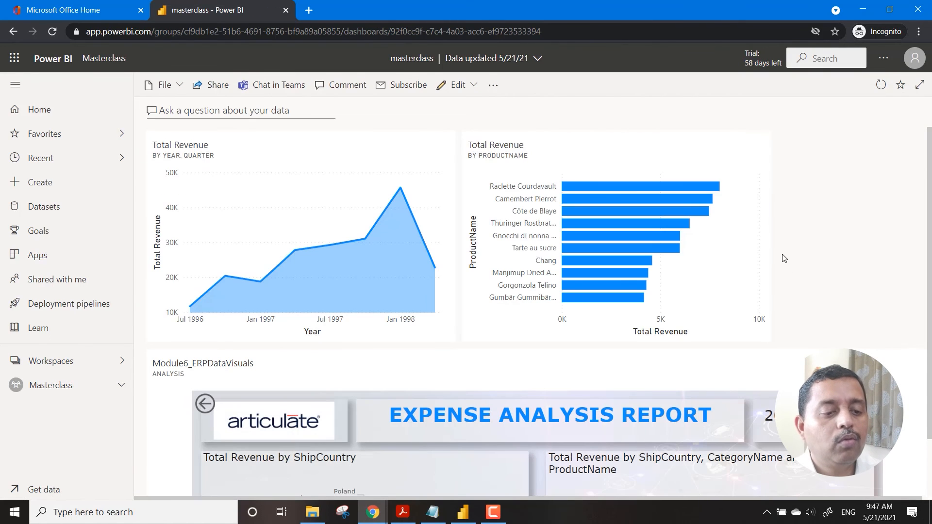
Examine the pinned Analysis tile, drill its ShipCountry, CategoryName and ProductName donut through USA and Beverages, and drill back up to all countries.
scroll(800, 303, "down", 5)
scroll(799, 303, "down", 2)
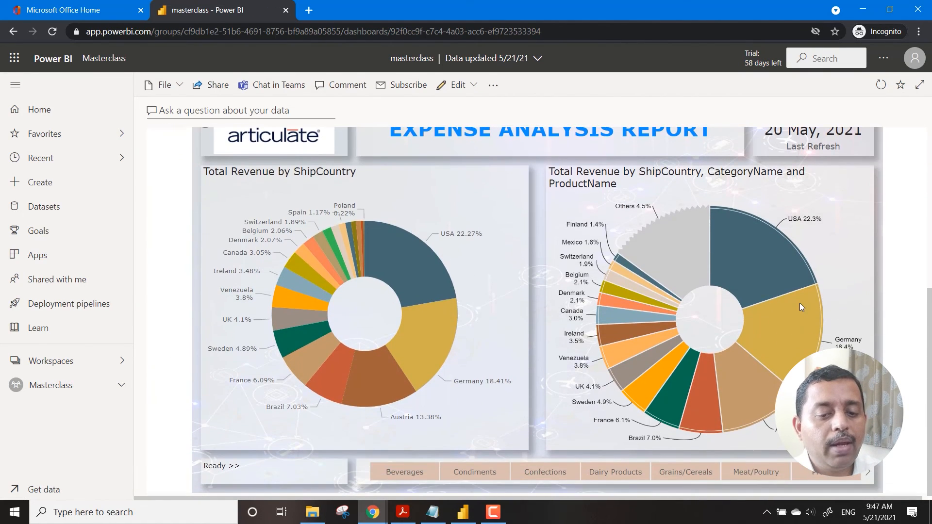
scroll(800, 303, "up", 5)
scroll(801, 306, "down", 3)
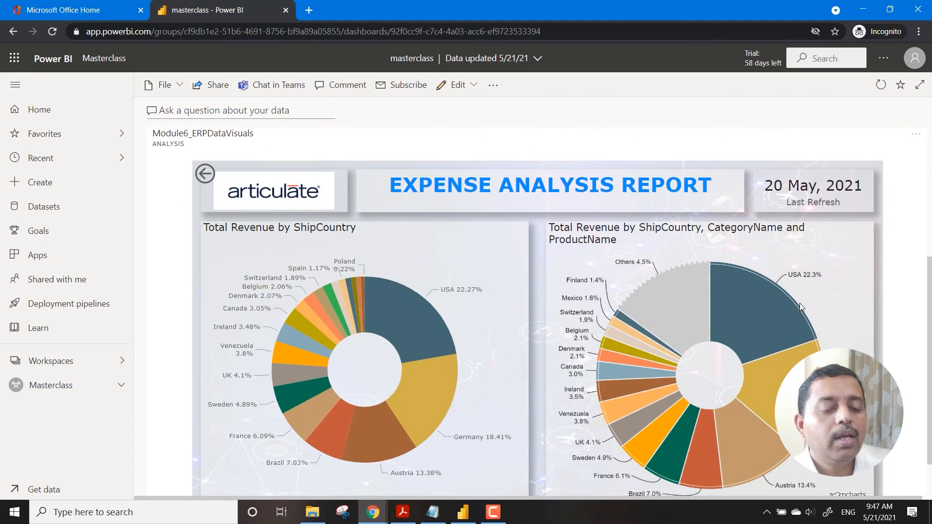
left_click(769, 273)
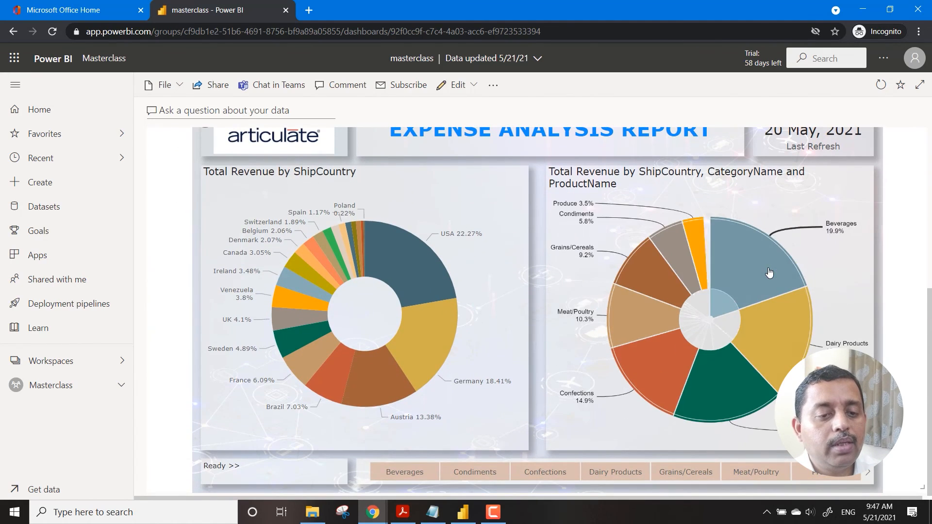
left_click(749, 252)
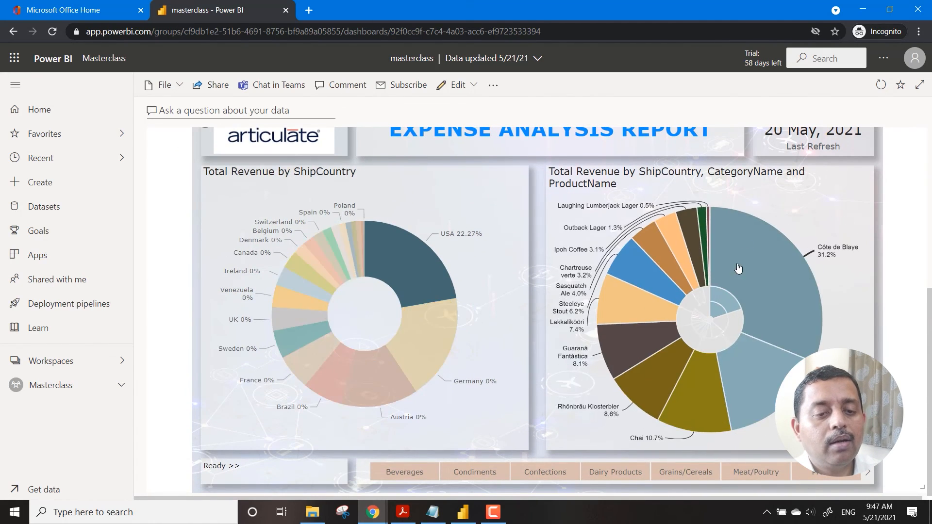
left_click(717, 321)
left_click(718, 321)
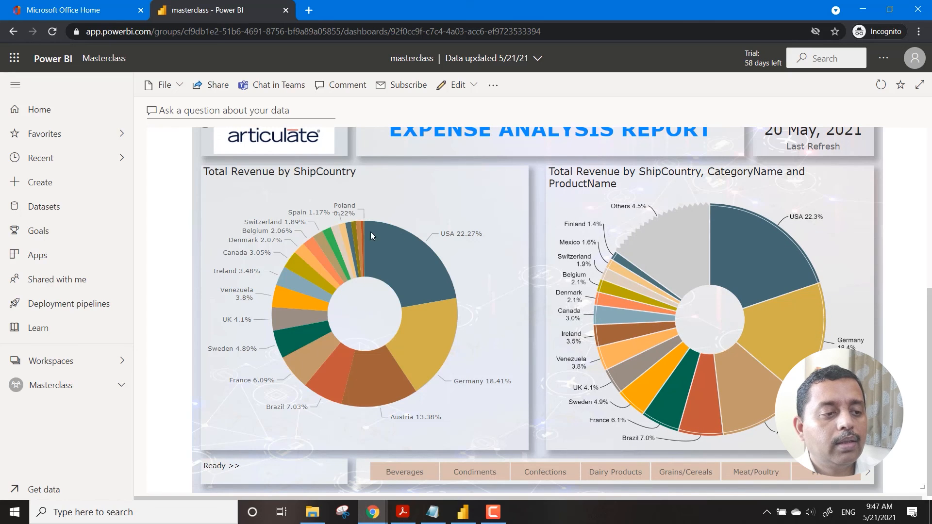
Test the pinned tile's interactivity by highlighting and clearing Belgium in the ShipCountry donut and trying the Condiments and Dairy Products slicer buttons.
left_click(333, 274)
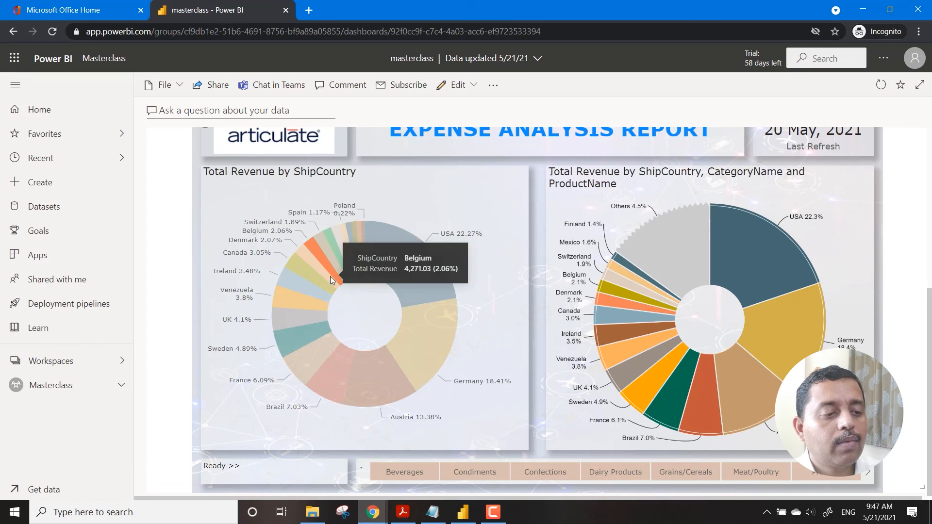
left_click(326, 279)
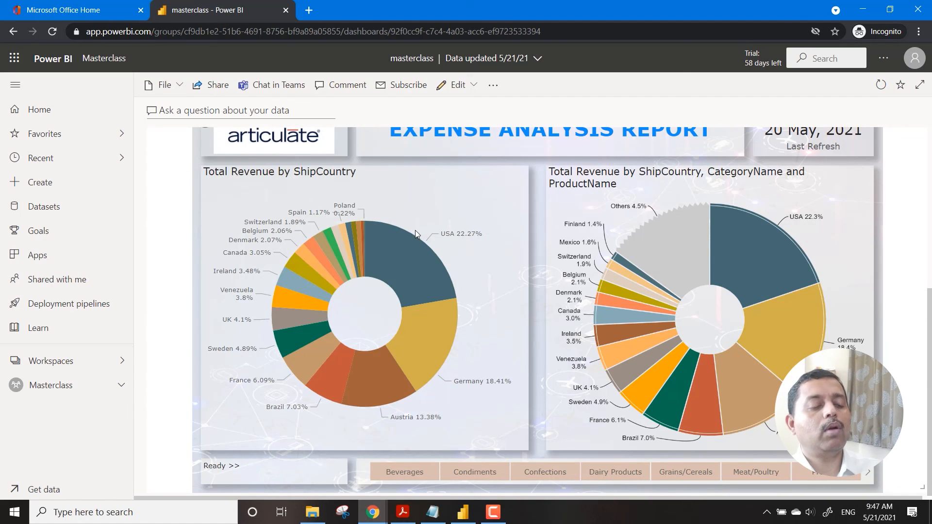
left_click(488, 478)
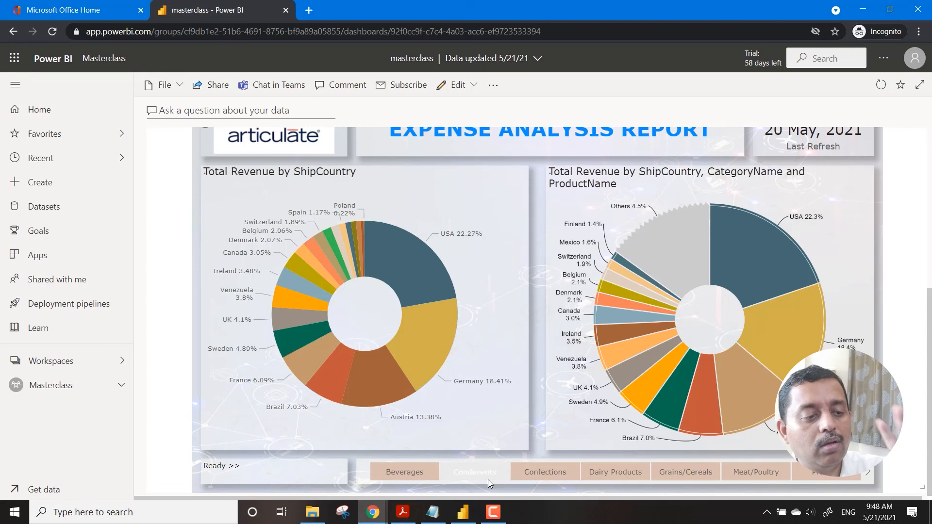
left_click(614, 472)
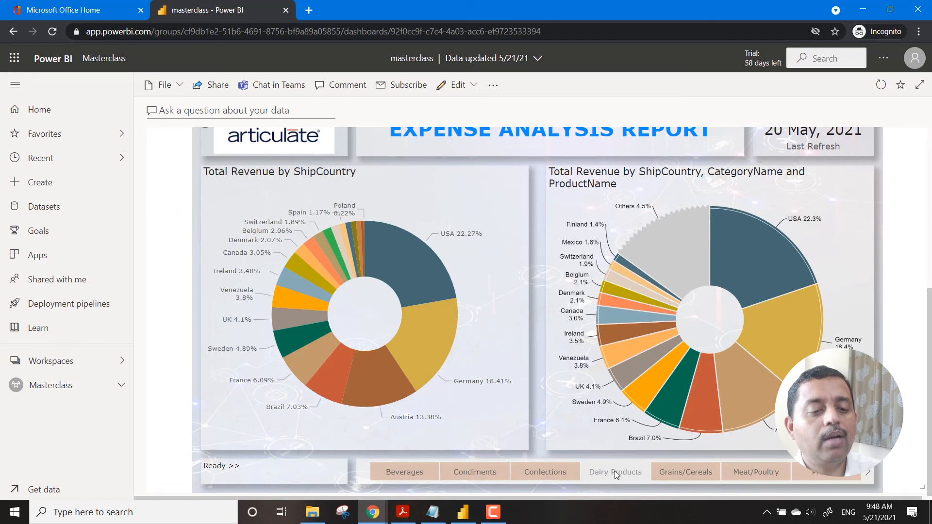
scroll(904, 210, "up", 3)
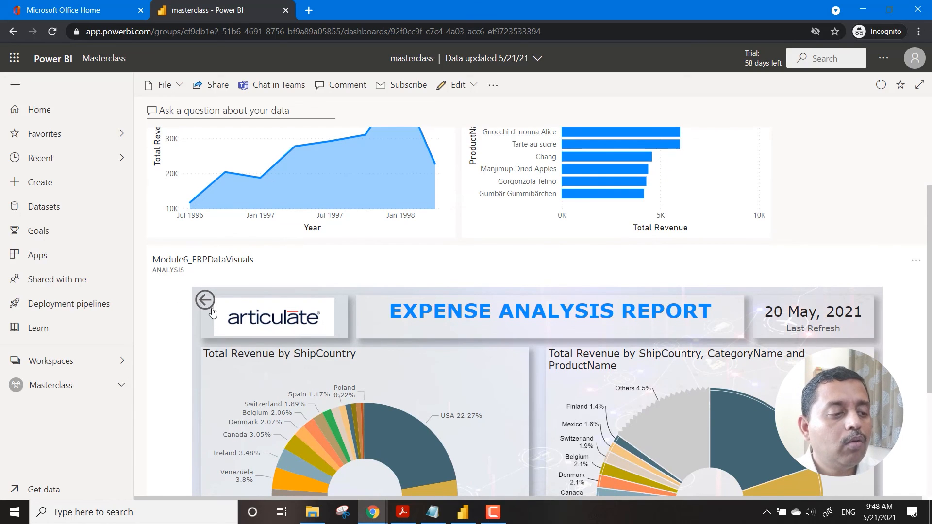
scroll(359, 383, "down", 2)
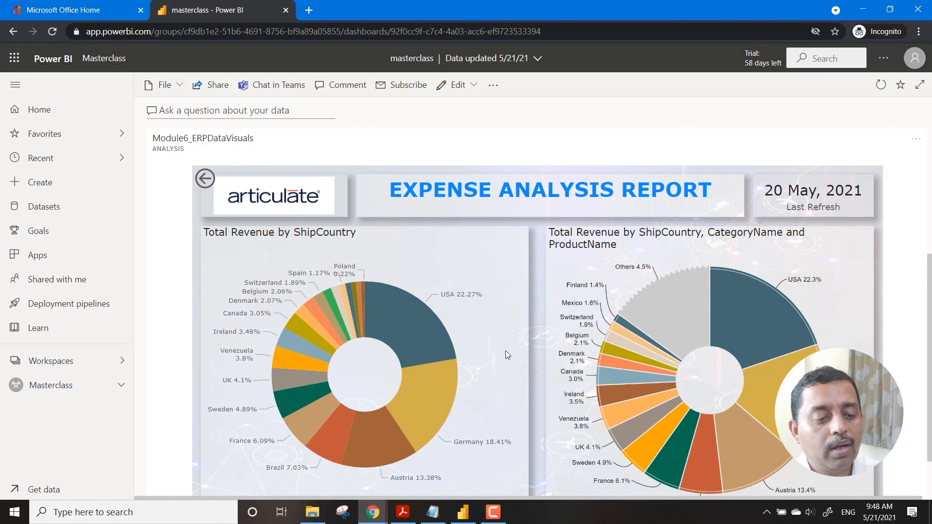
scroll(505, 382, "down", 1)
scroll(505, 379, "up", 2)
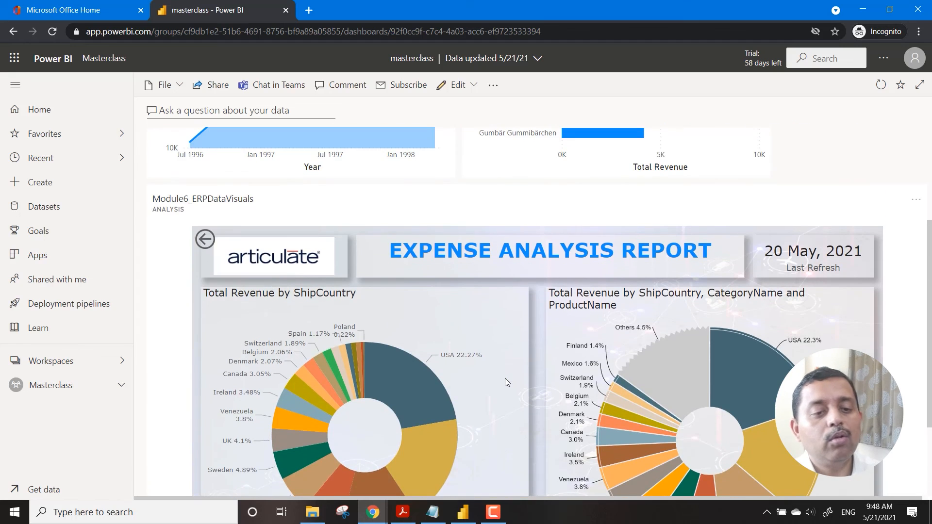
Move the Total Revenue by ProductName tile to the dashboard's far side, widen the Year, Quarter tile to fill the gap, and review the layout.
scroll(505, 377, "up", 3)
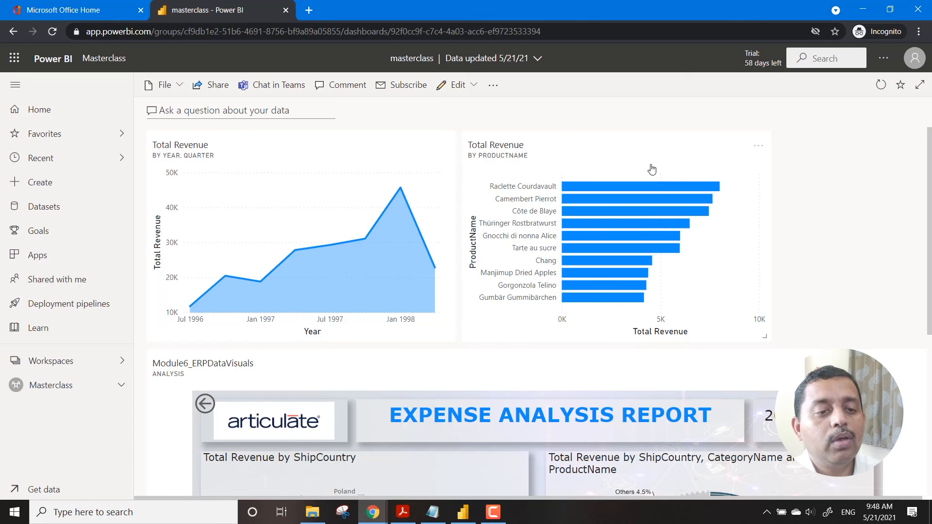
left_click_drag(586, 162, 688, 162)
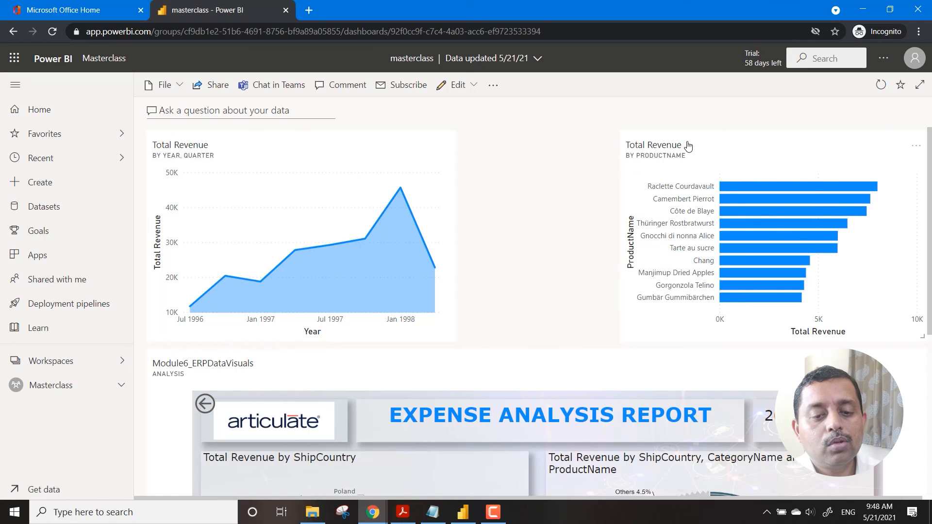
left_click_drag(683, 145, 630, 145)
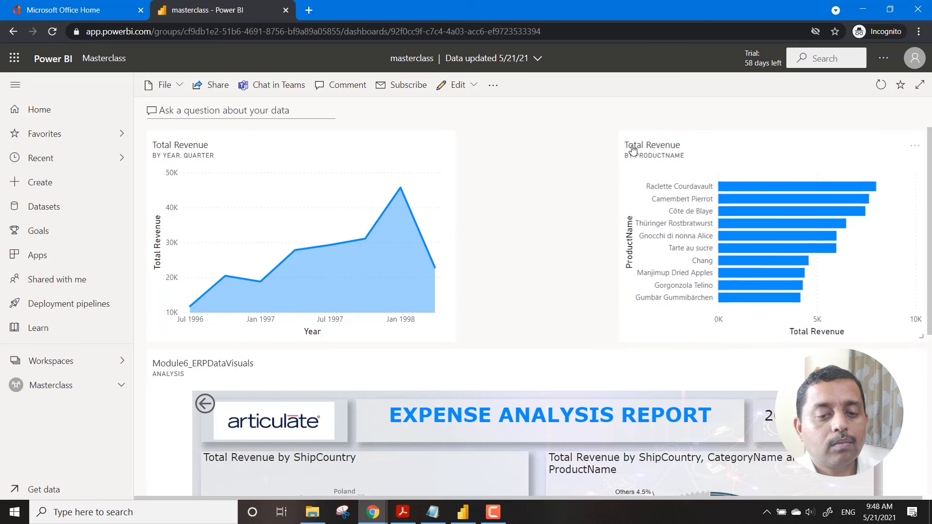
left_click_drag(451, 334, 604, 342)
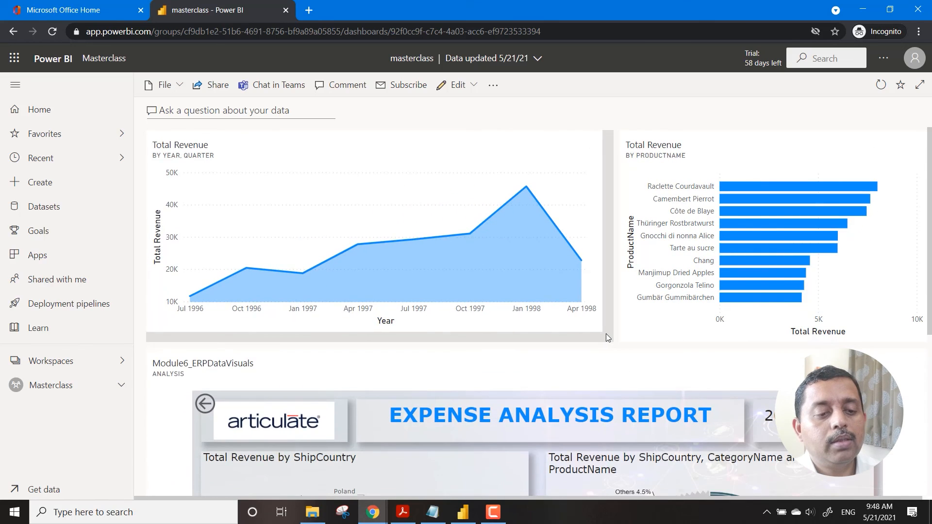
scroll(642, 325, "down", 3)
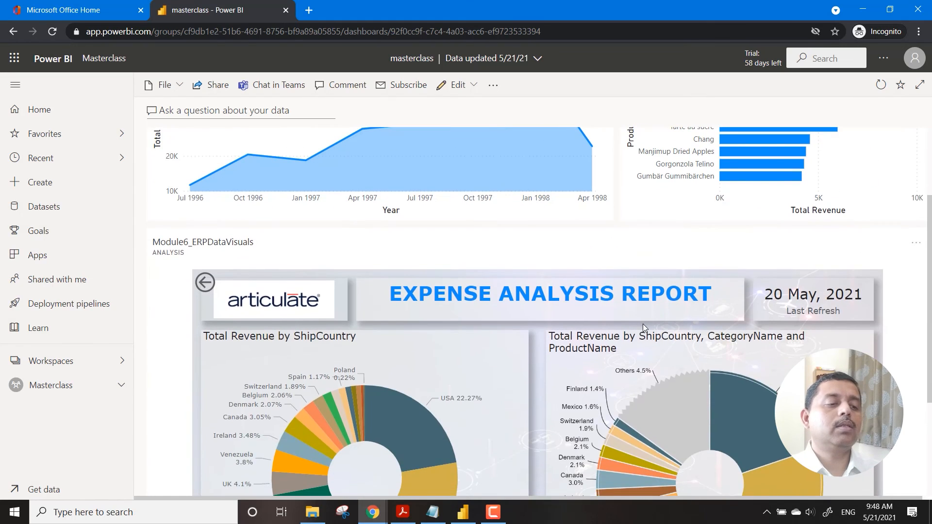
scroll(644, 325, "up", 3)
scroll(645, 328, "down", 6)
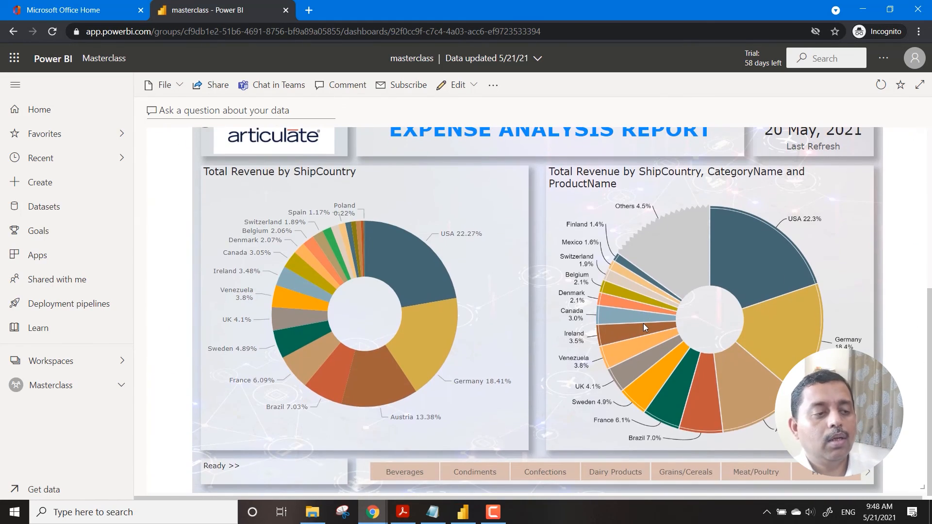
scroll(643, 323, "up", 6)
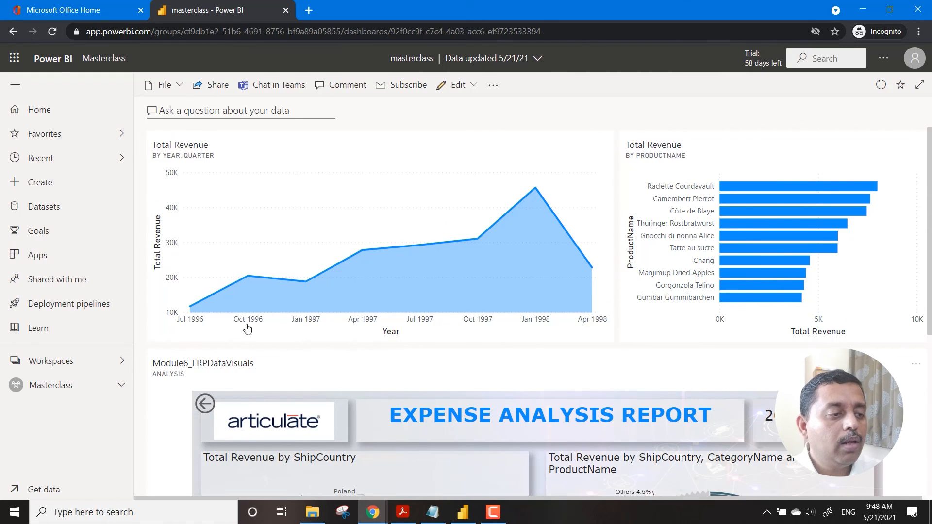
Open the source report from the Total Revenue by Year, Quarter tile and view its Summary, Smart Analysis and Analysis pages.
left_click(394, 219)
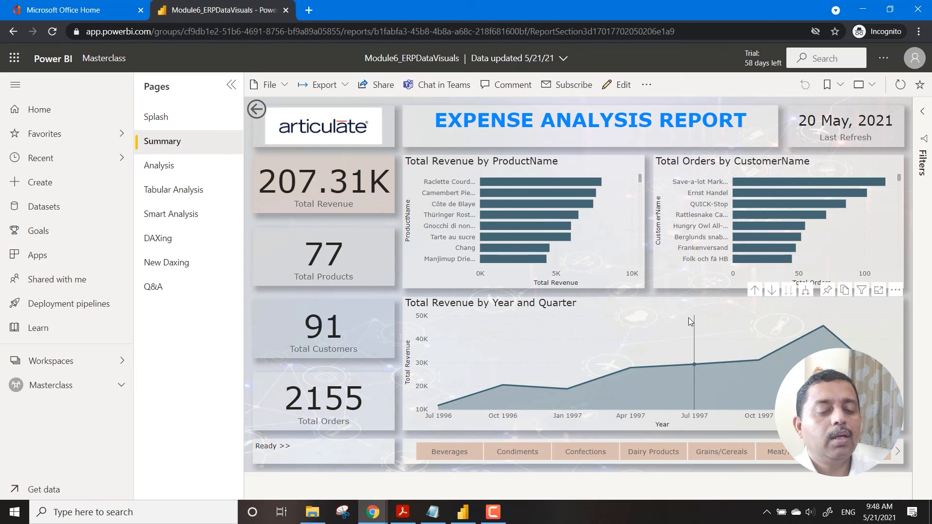
mouse_move(703, 354)
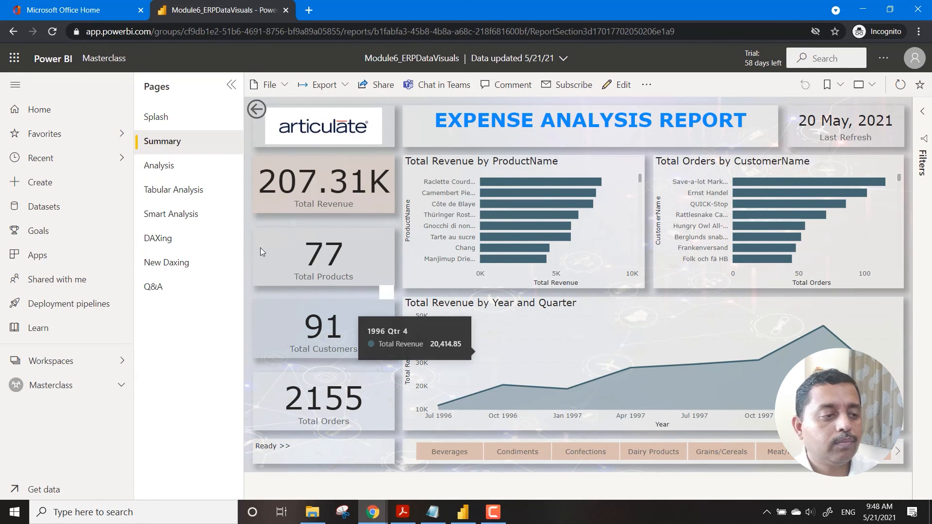
left_click(177, 225)
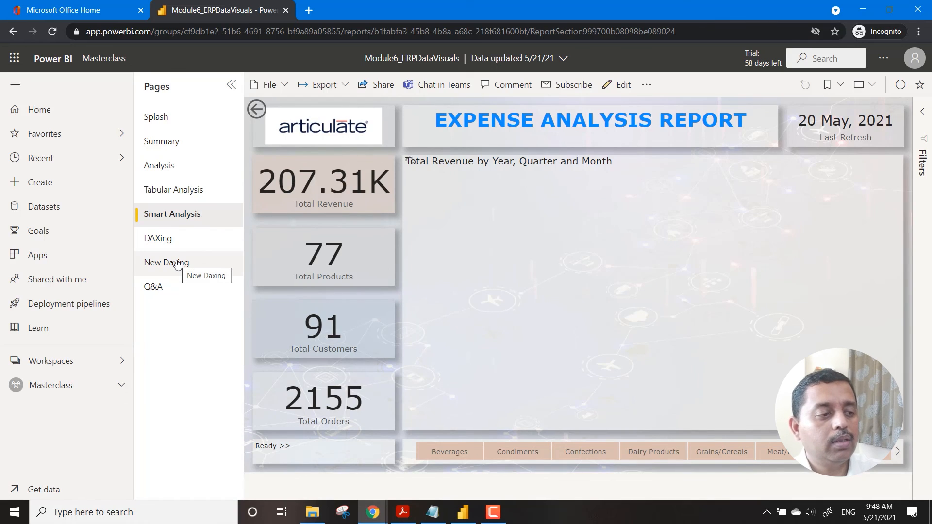
left_click(174, 168)
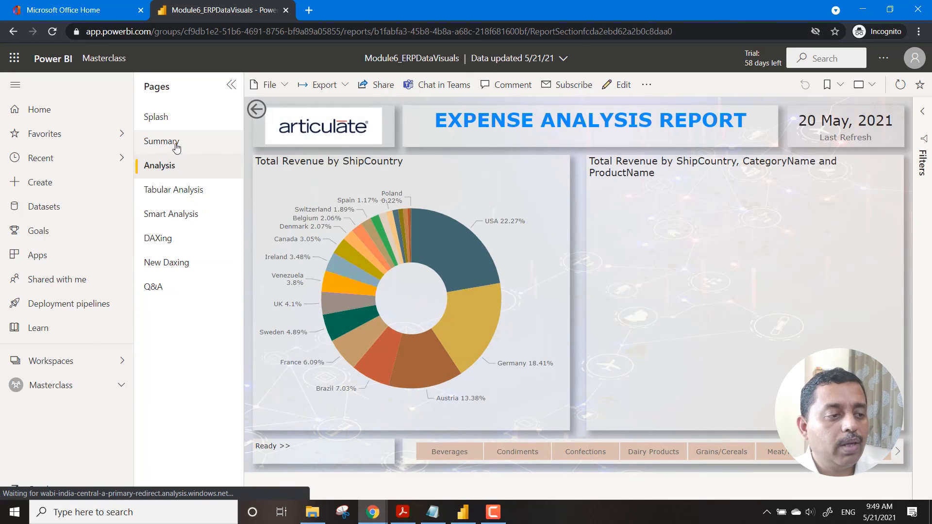
Pin the Smart Analysis page's Total Revenue by Year, Quarter and Month chart to the existing masterclass dashboard with its current theme, and open the dashboard.
left_click(175, 216)
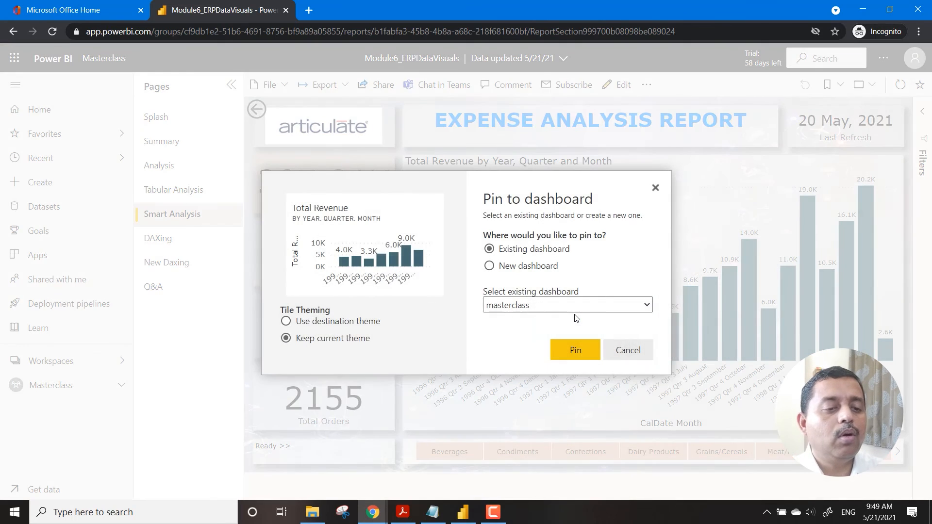
left_click(575, 347)
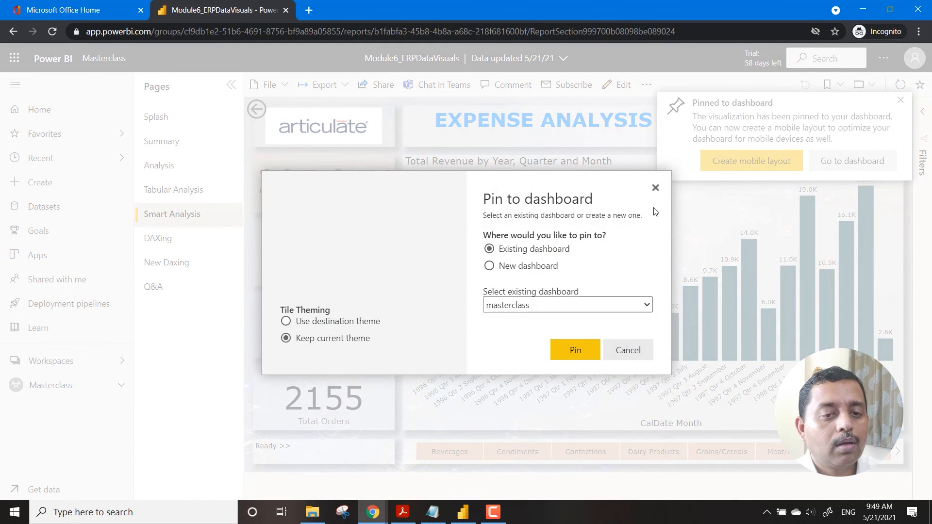
left_click(656, 187)
left_click(865, 167)
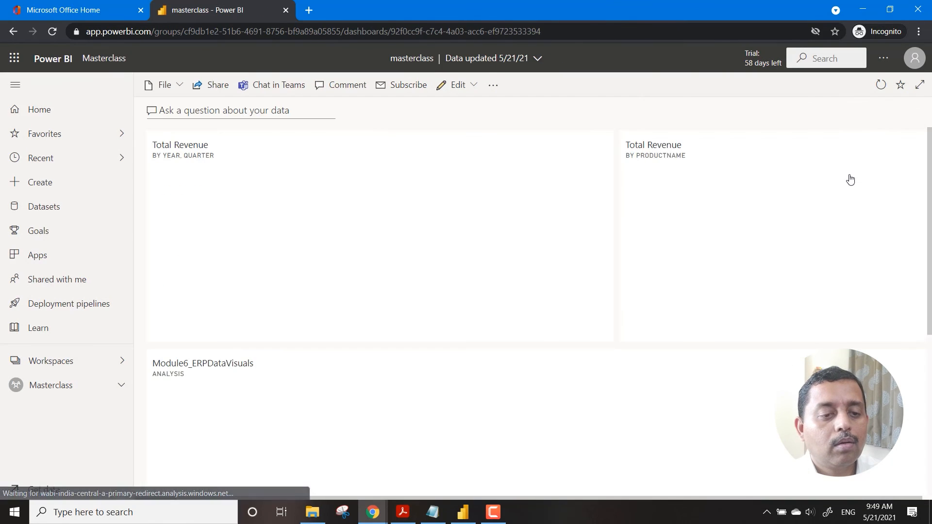
Widen the newly pinned Total Revenue by Year, Quarter, Month tile to the dashboard's full width and review the whole tile layout.
scroll(627, 376, "down", 8)
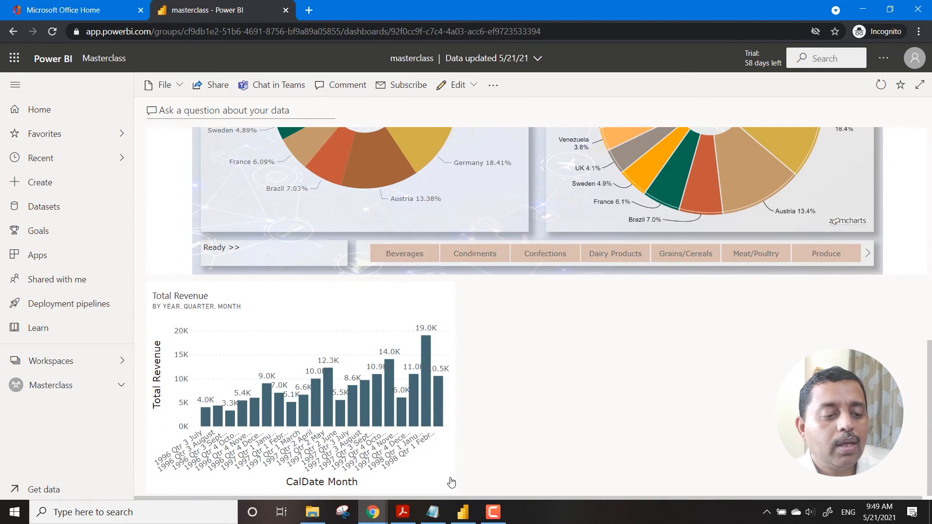
left_click_drag(449, 488, 922, 487)
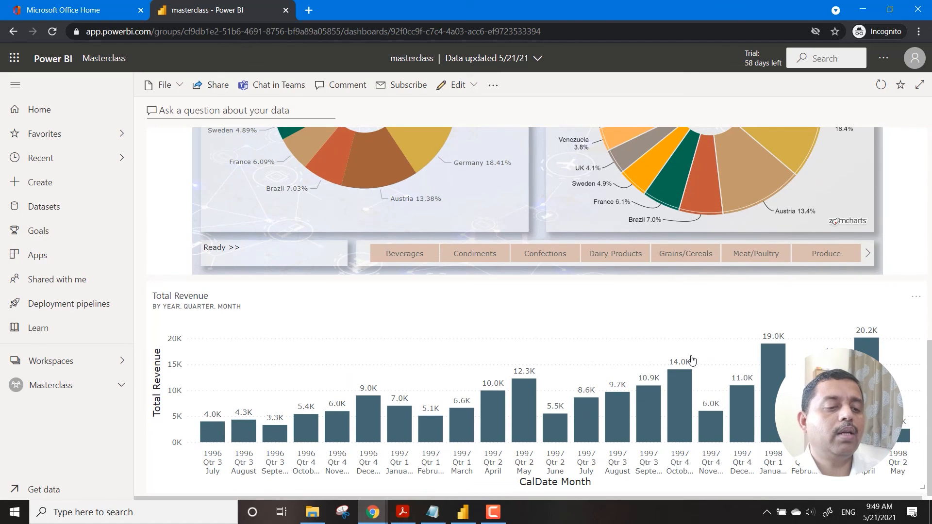
scroll(693, 360, "up", 6)
scroll(693, 360, "up", 4)
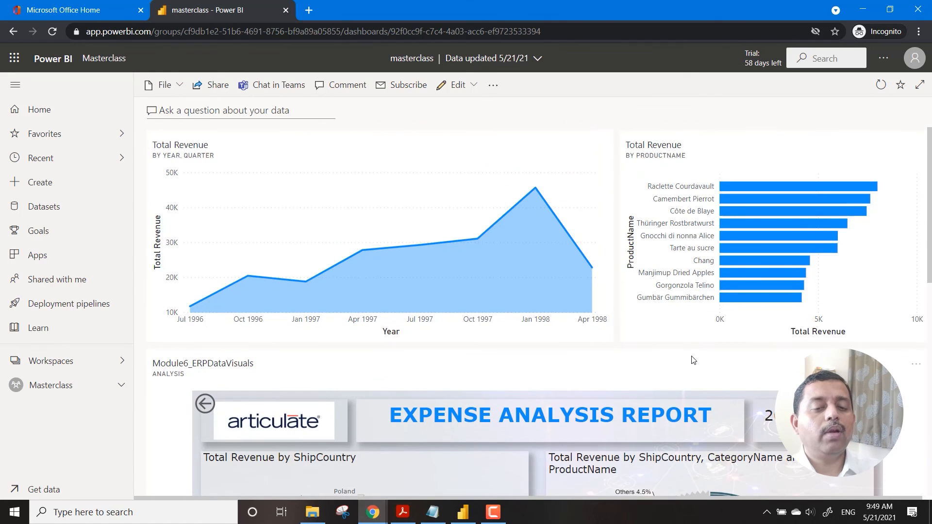
scroll(693, 360, "down", 10)
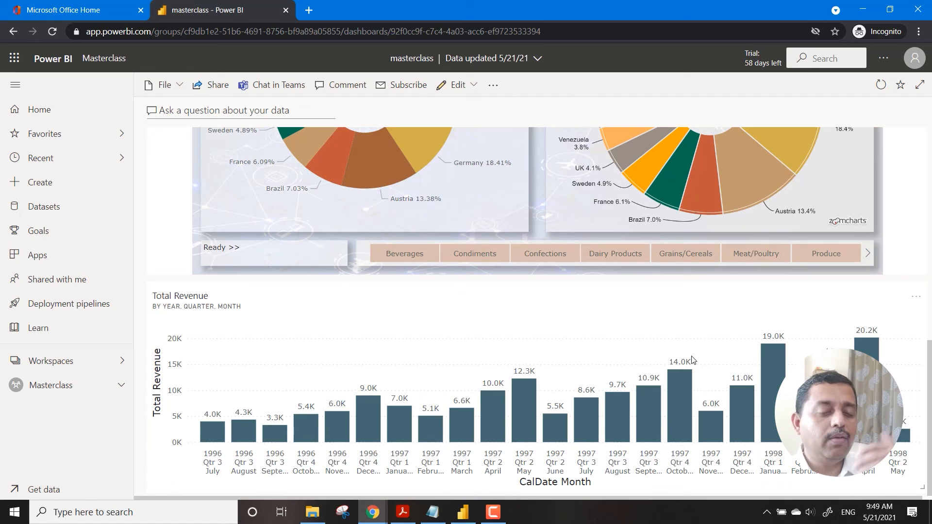
scroll(693, 360, "up", 6)
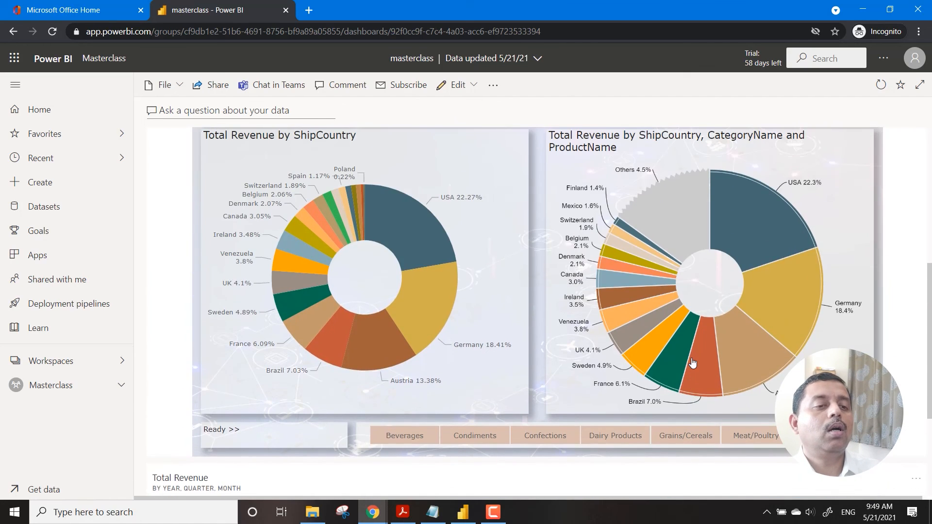
scroll(691, 362, "up", 3)
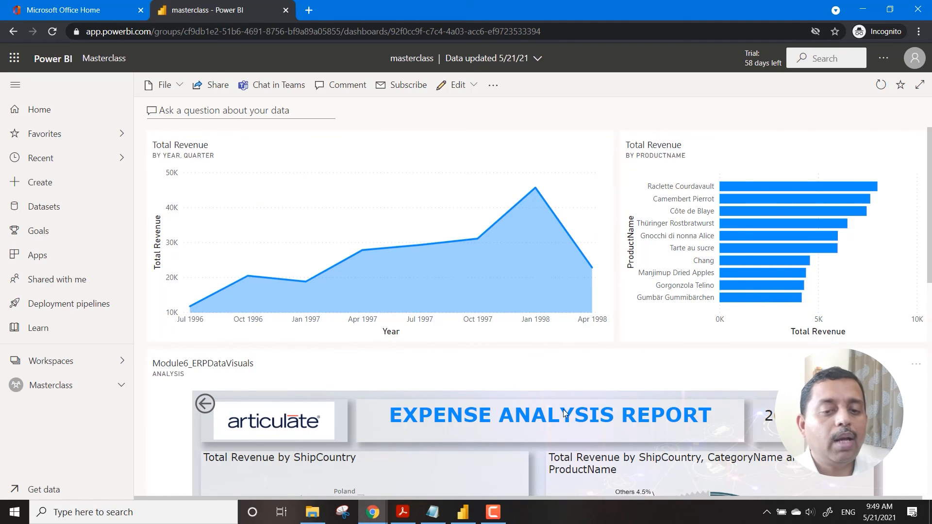
scroll(563, 415, "down", 5)
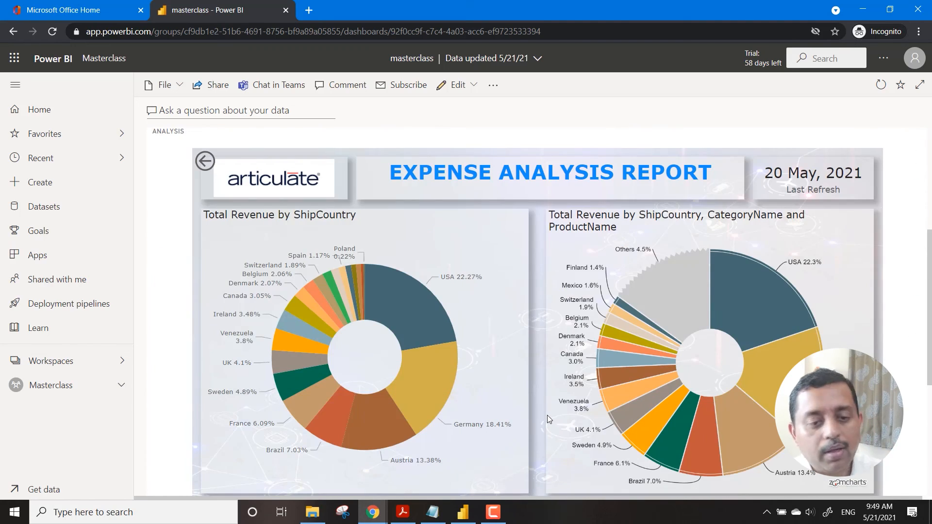